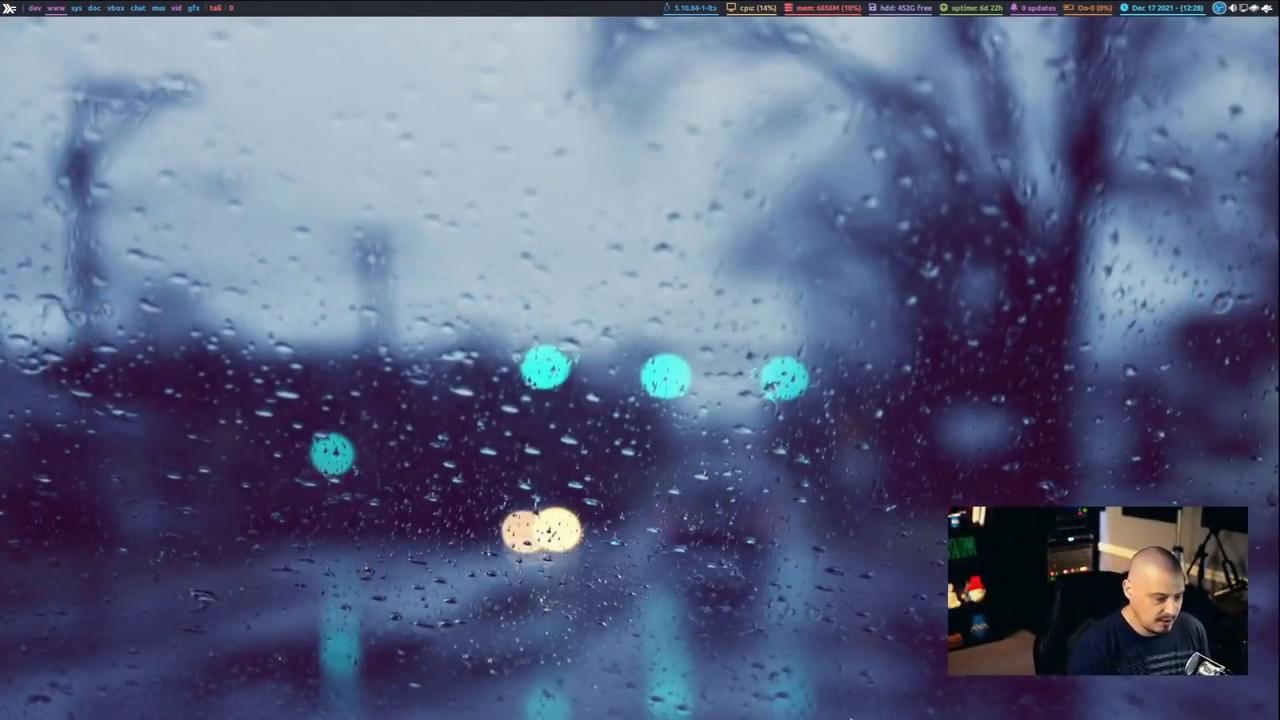
# Step: Launch Blender and create a new file from the Video Editing template
pyautogui.press('super+shift+Return')
pyautogui.write('blender')
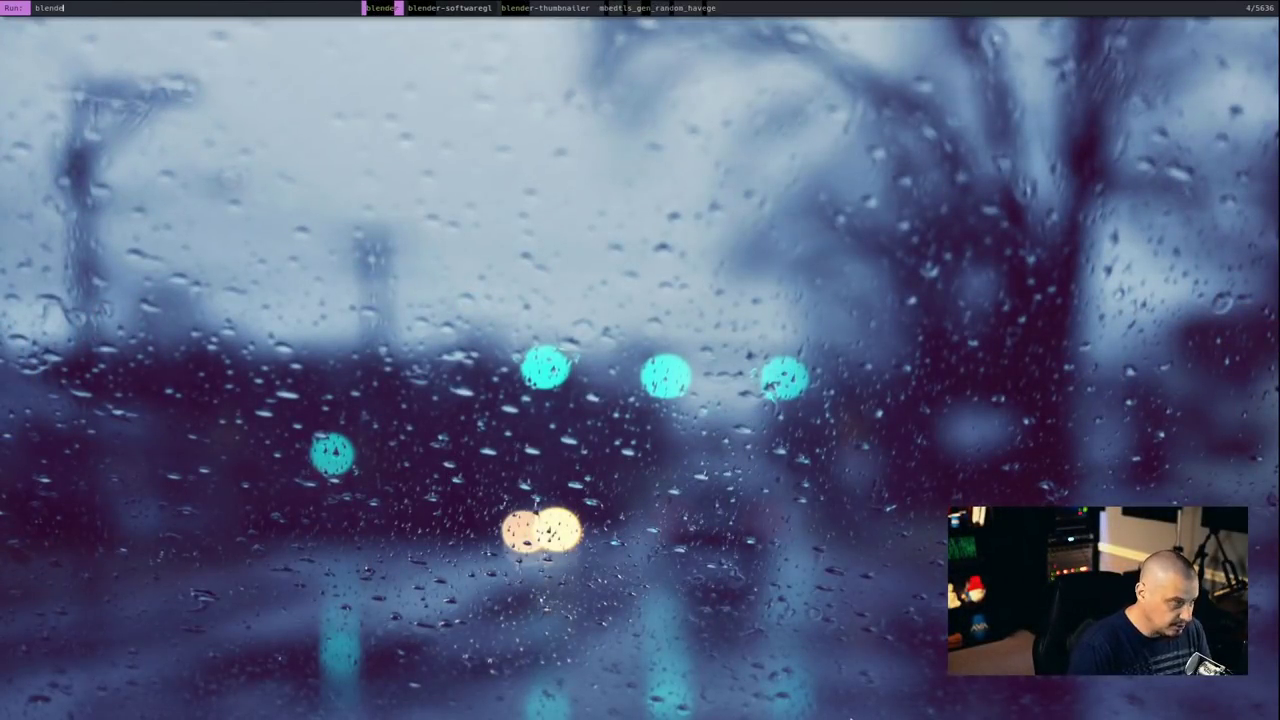
pyautogui.press('Return')
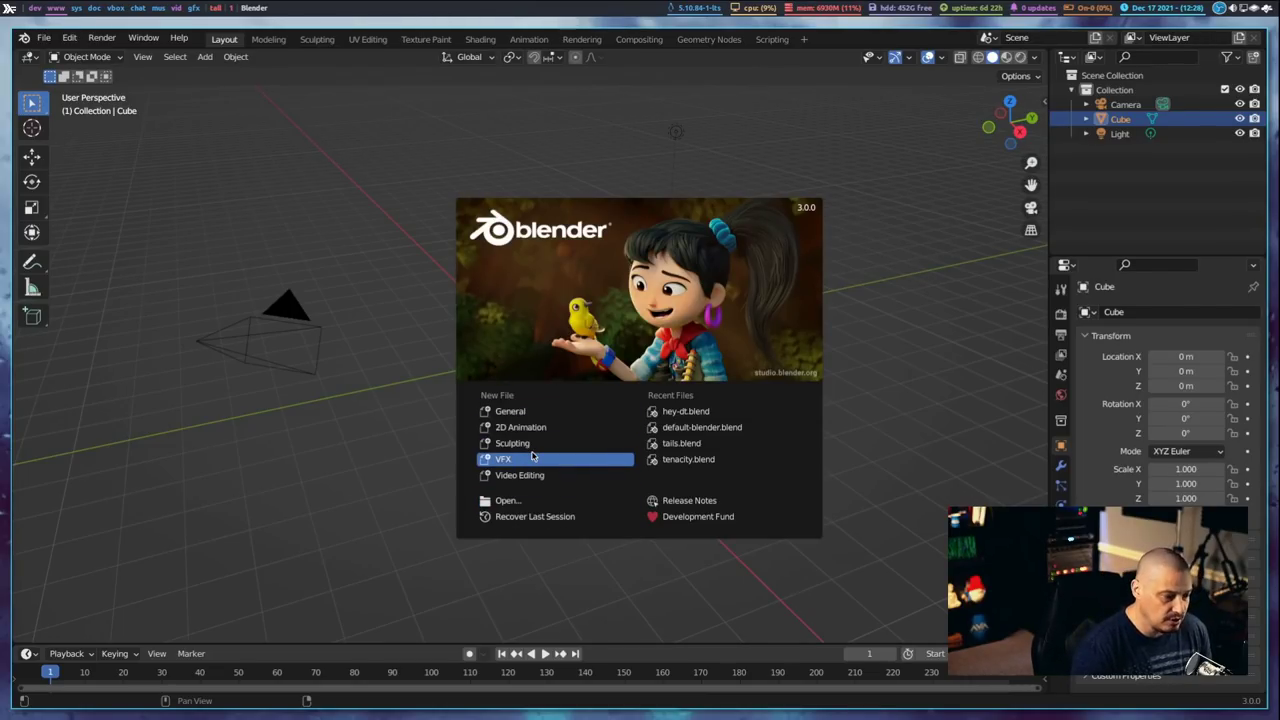
pyautogui.click(511, 480)
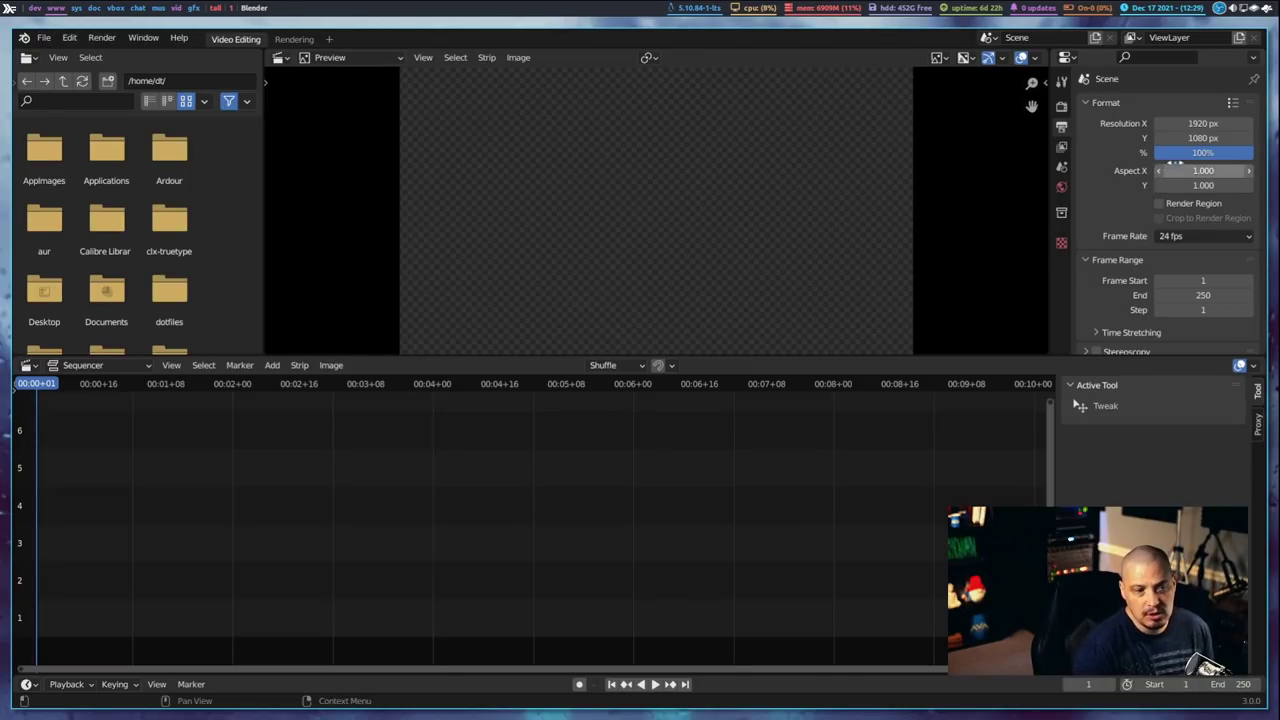
# Step: Set the scene's frame rate to 60 fps and collapse the Format and Frame Range settings
pyautogui.click(1177, 237)
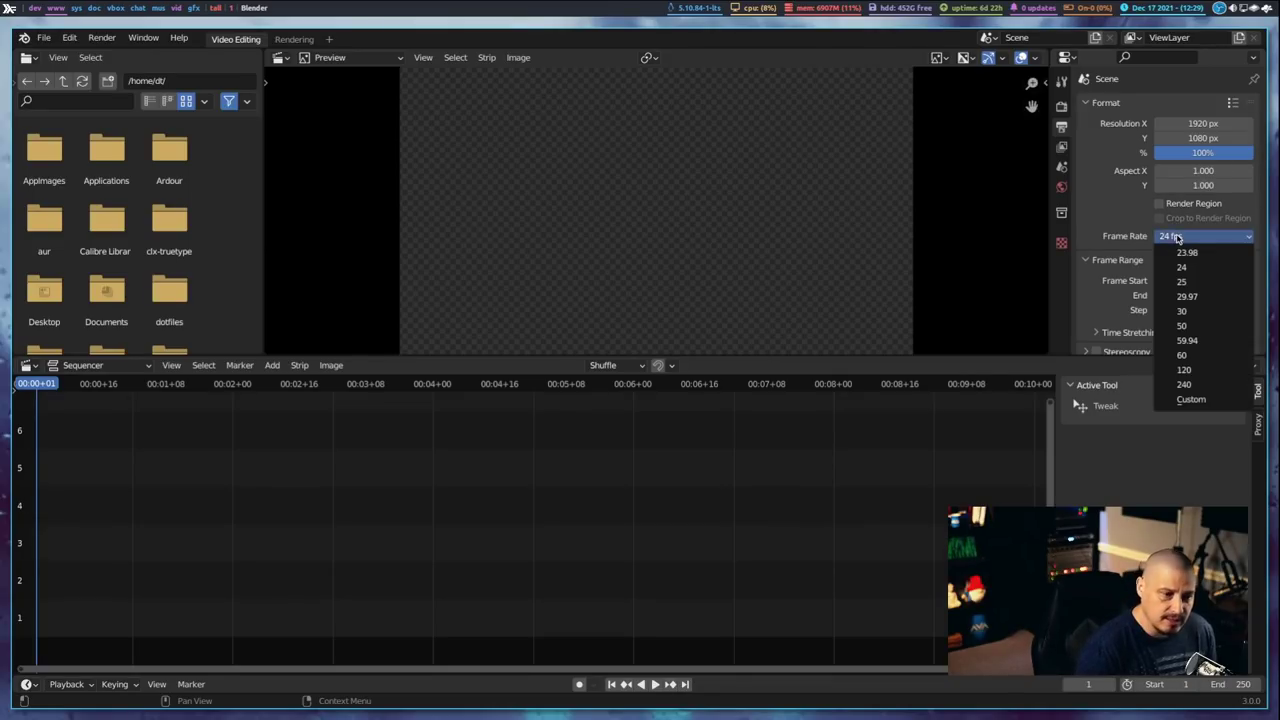
pyautogui.click(1208, 358)
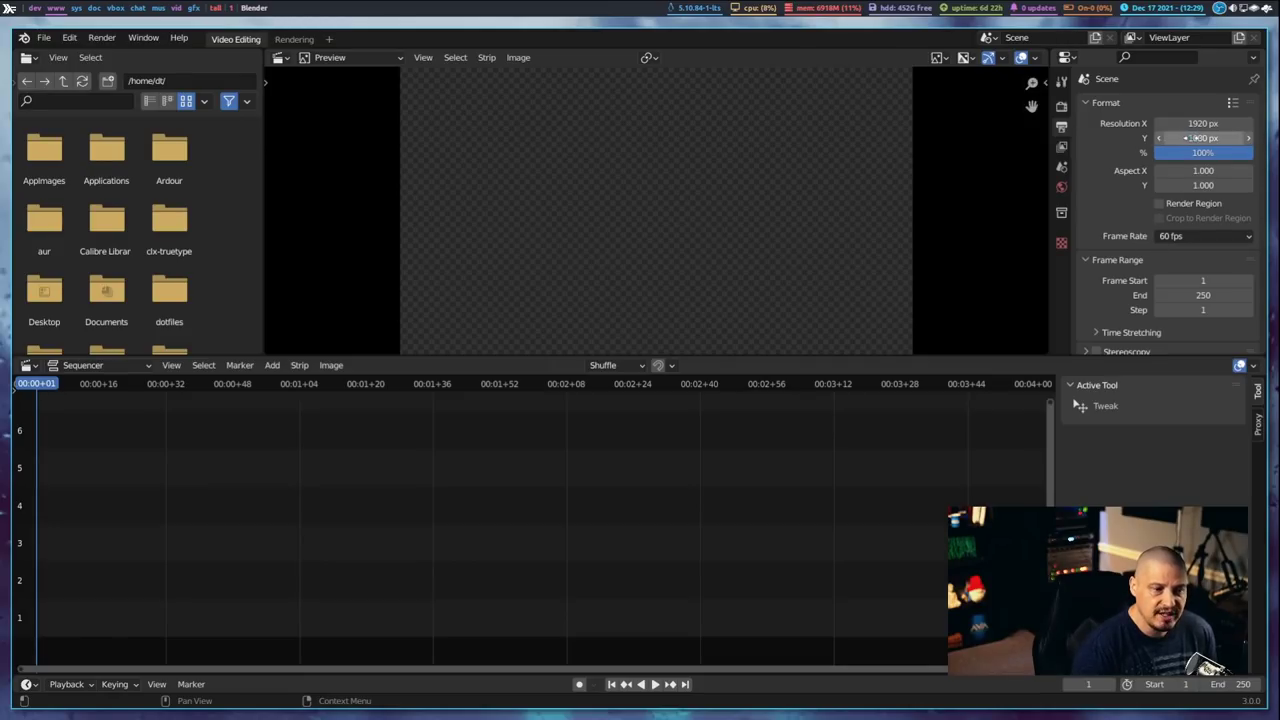
pyautogui.click(1093, 105)
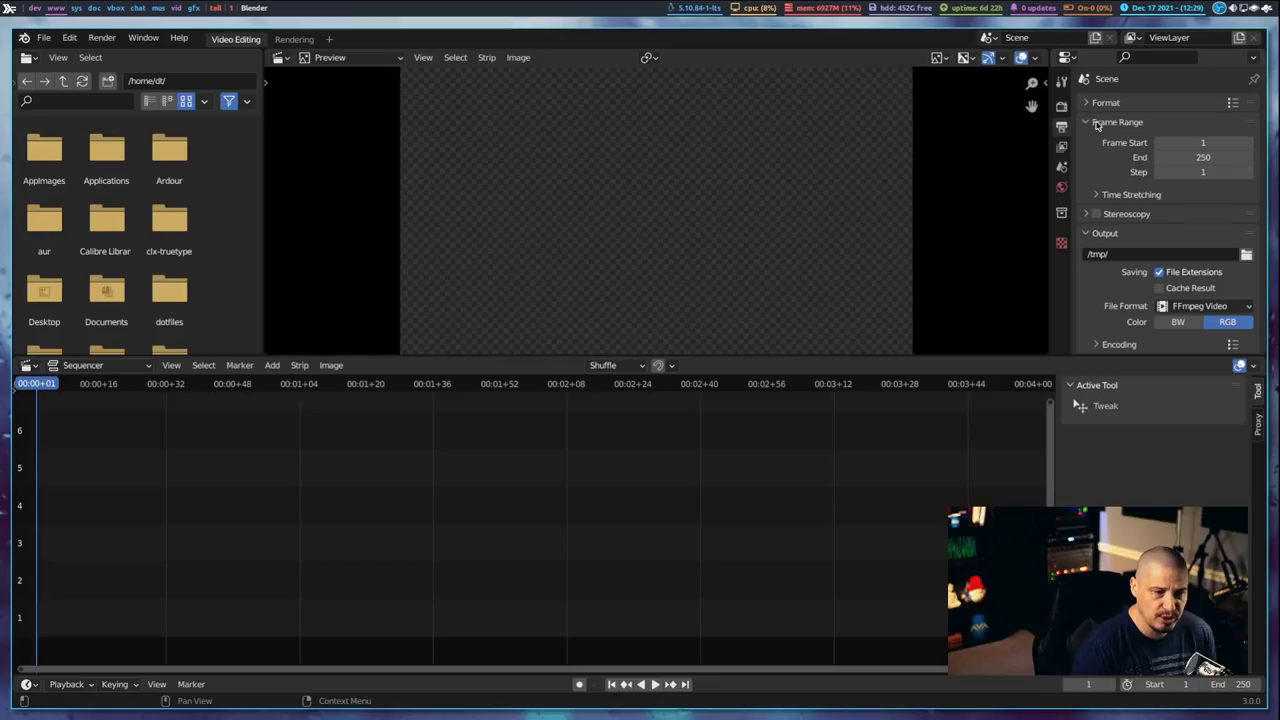
pyautogui.click(1099, 126)
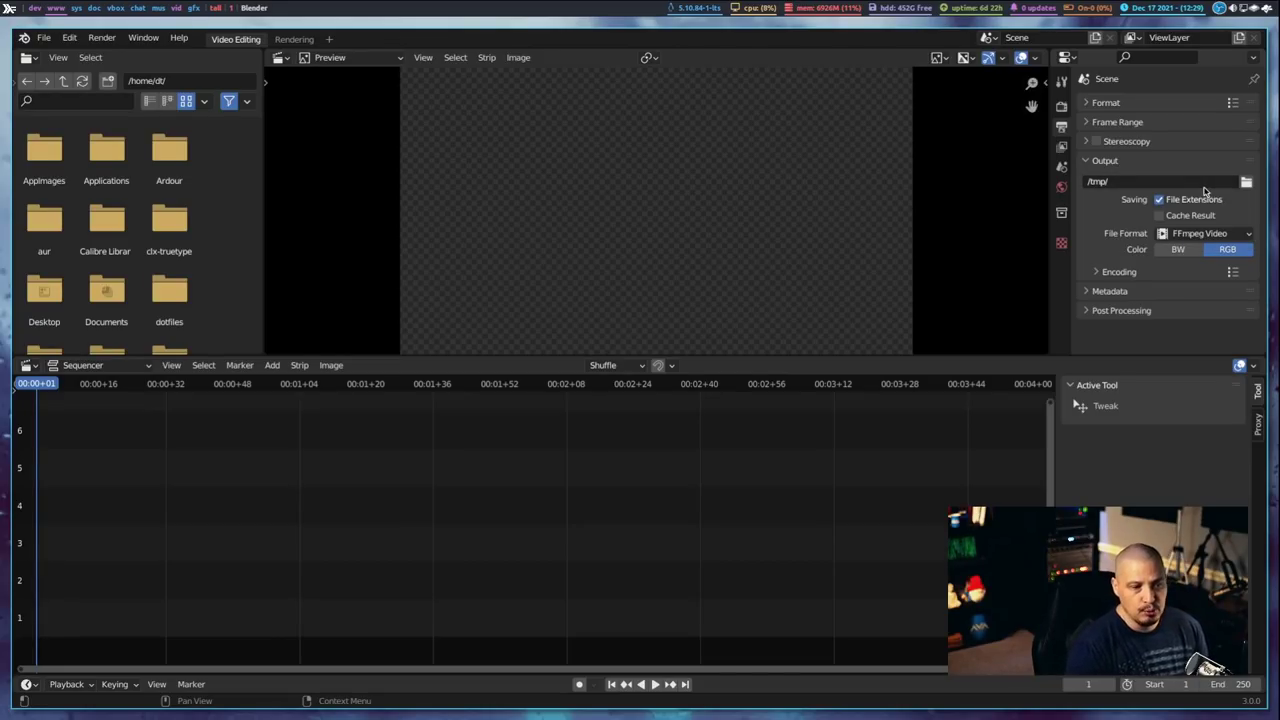
# Step: Set the render output path to the videos folder inside Videos, check the available file formats, and collapse the Output settings
pyautogui.click(1132, 184)
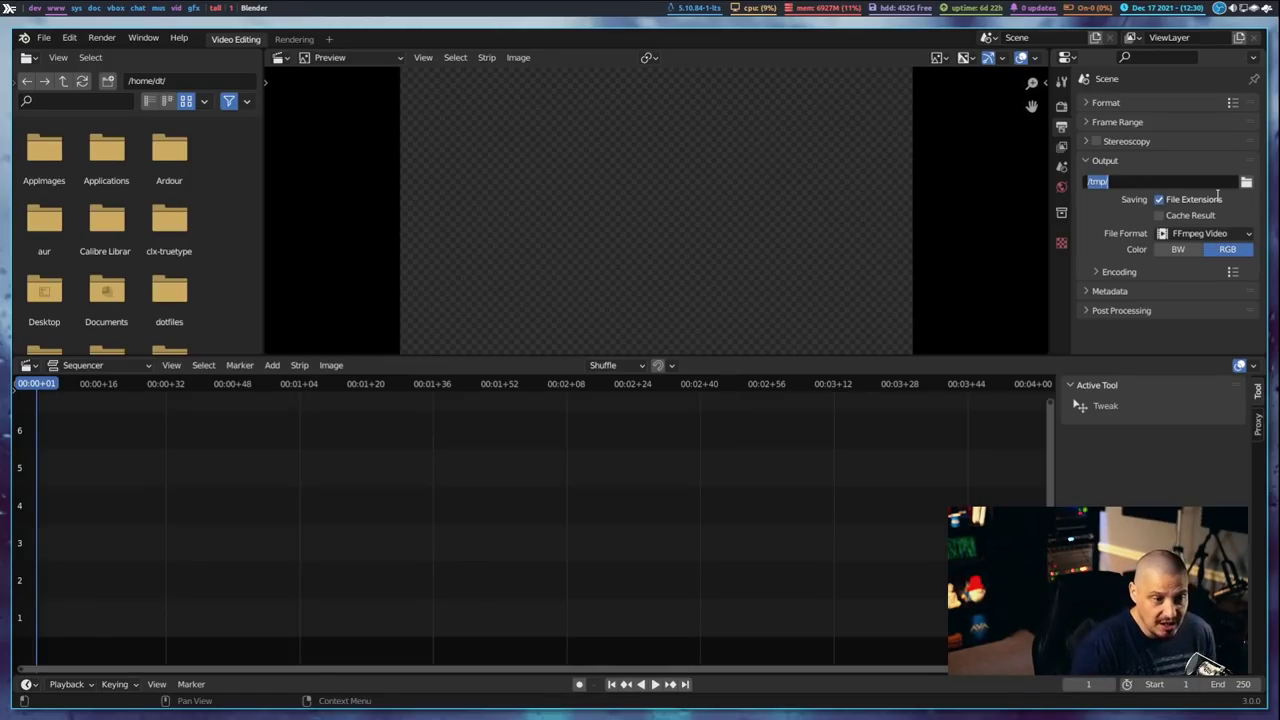
pyautogui.click(1245, 184)
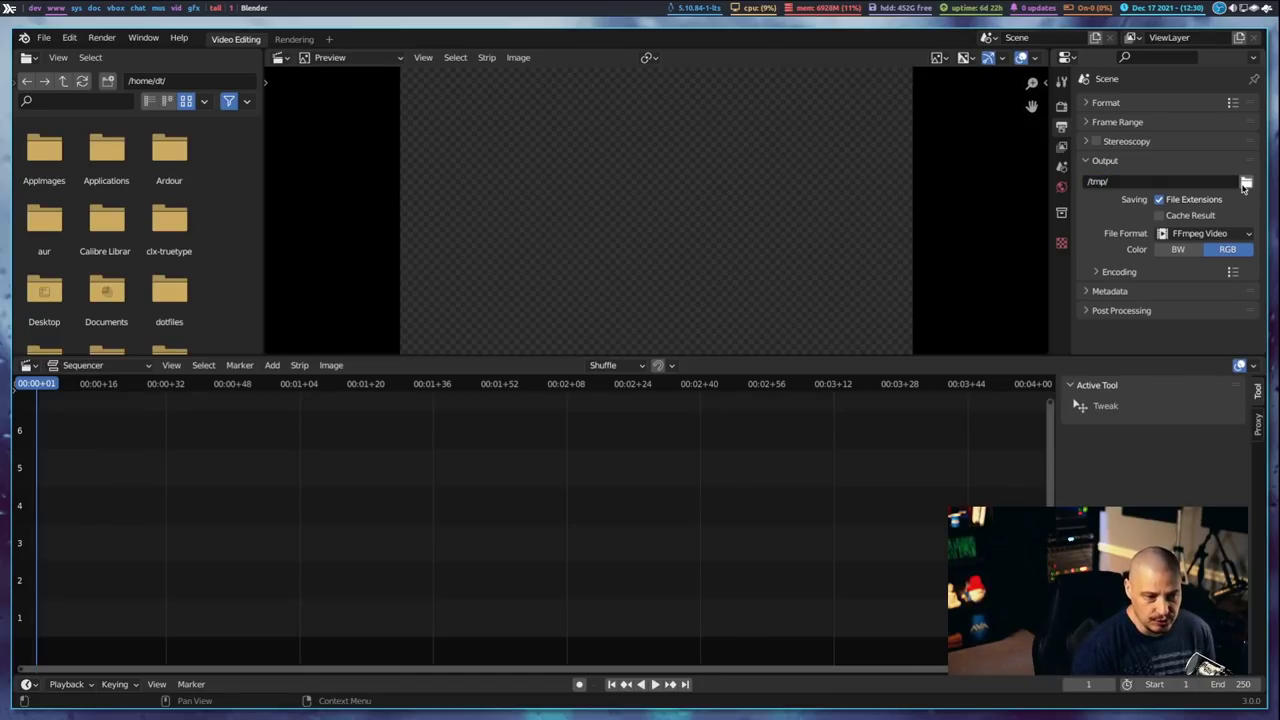
pyautogui.click(1245, 184)
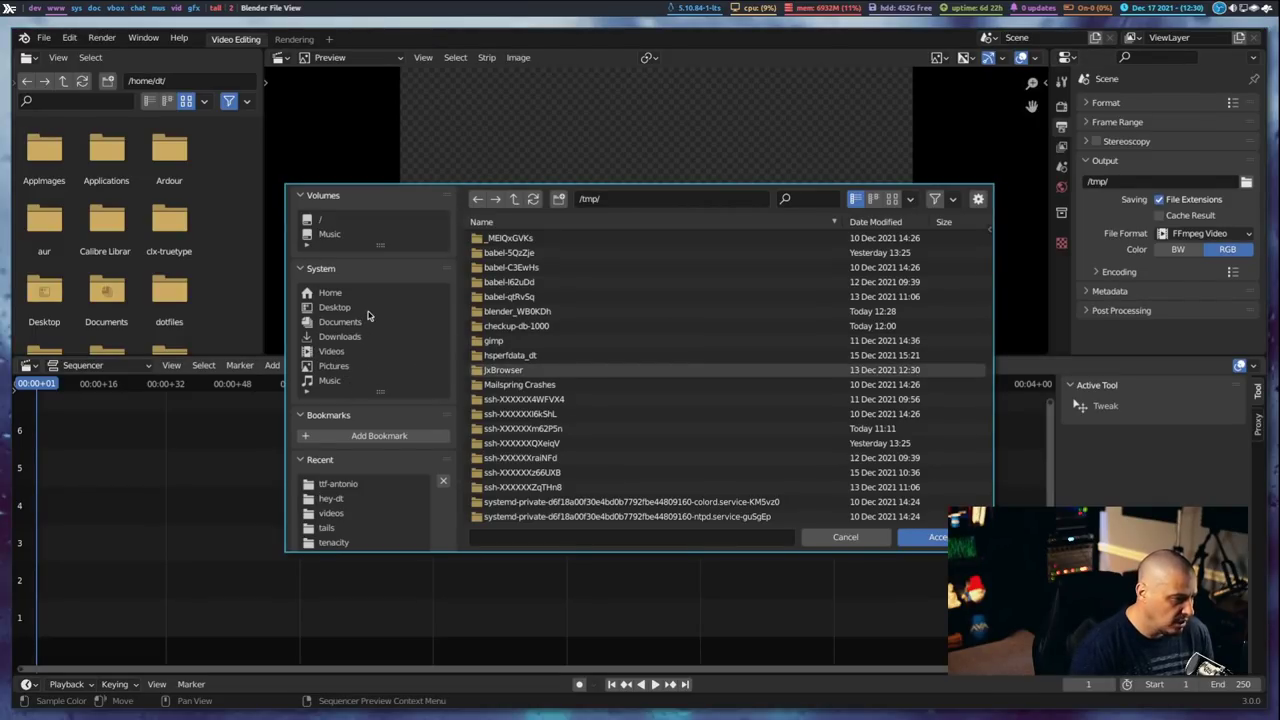
pyautogui.click(340, 352)
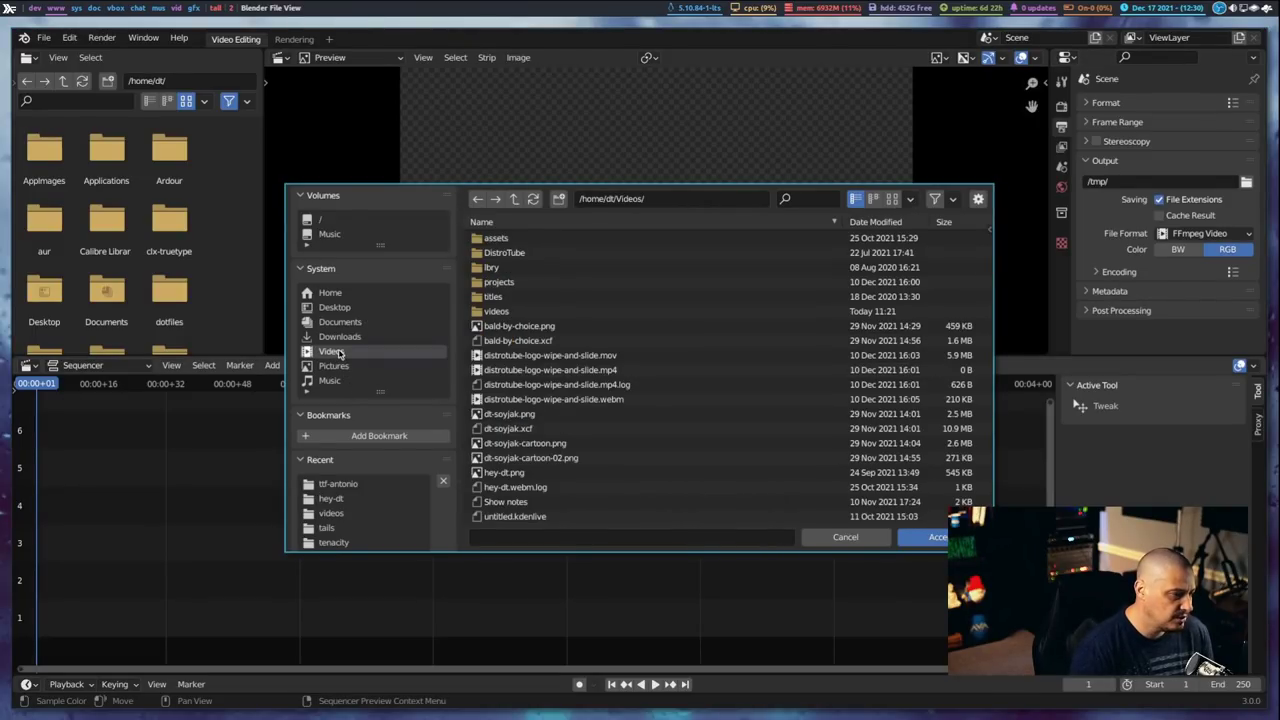
pyautogui.doubleClick(492, 312)
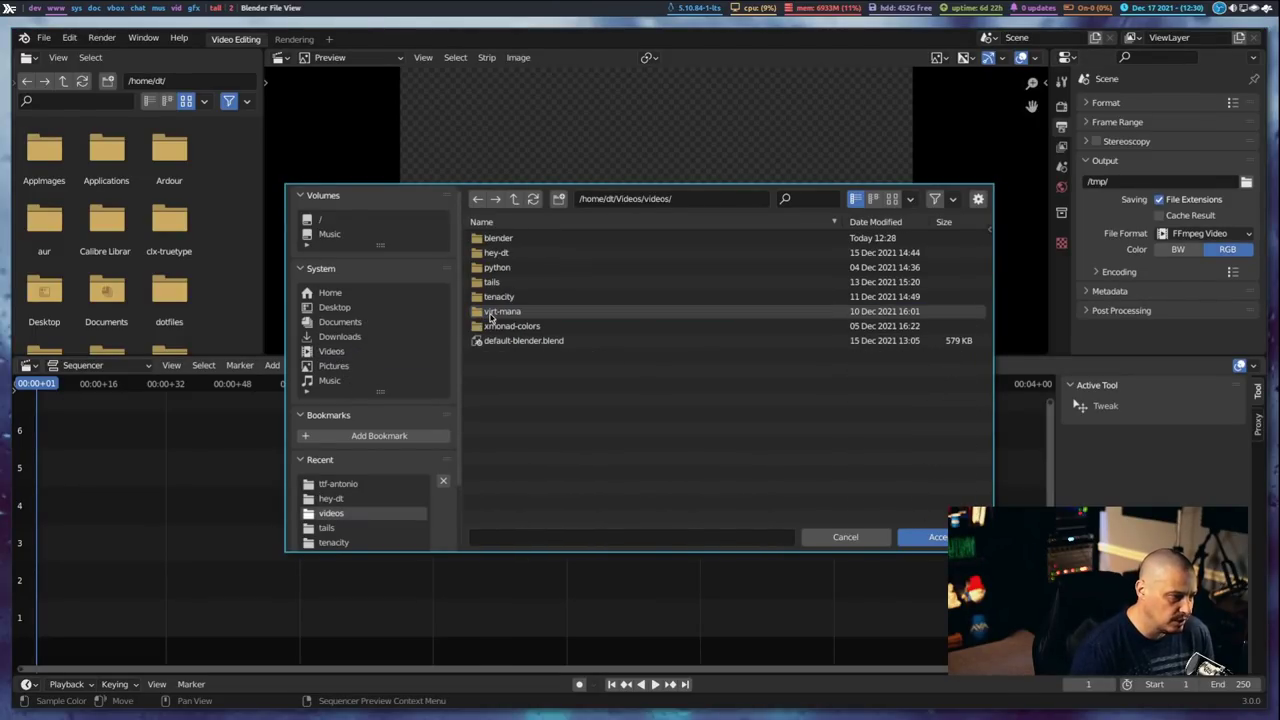
pyautogui.press('Return')
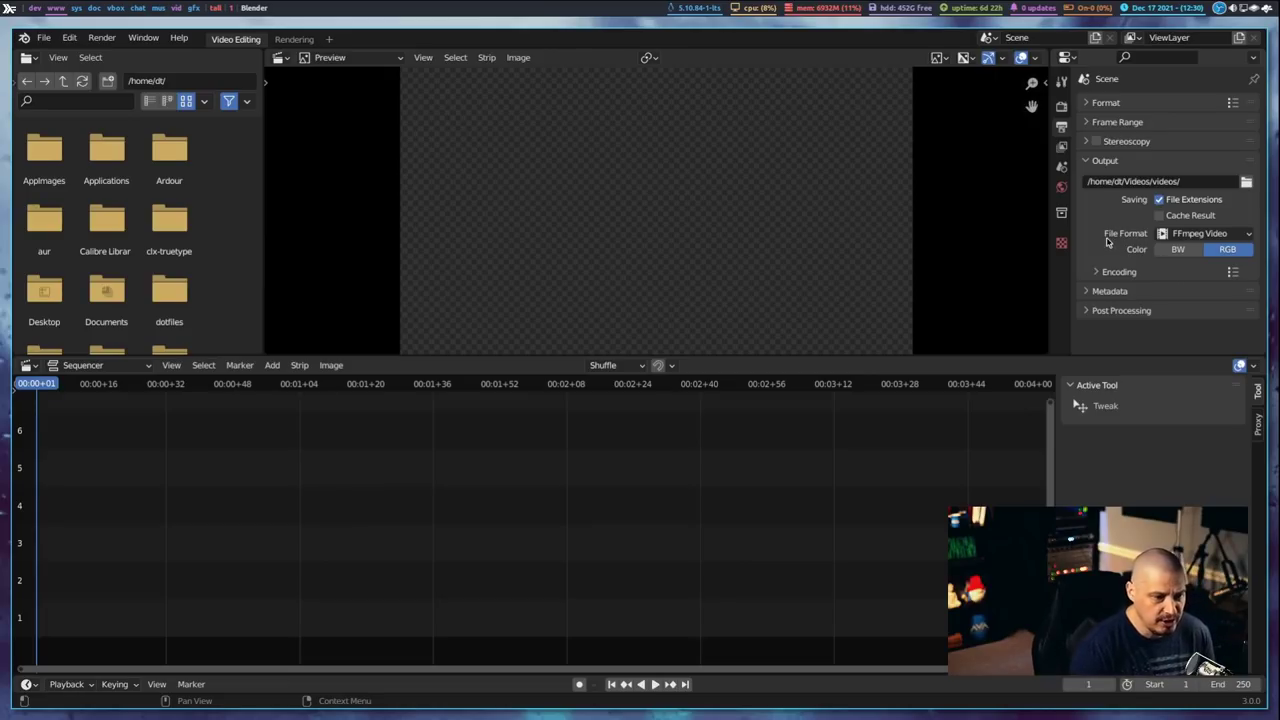
pyautogui.click(1248, 236)
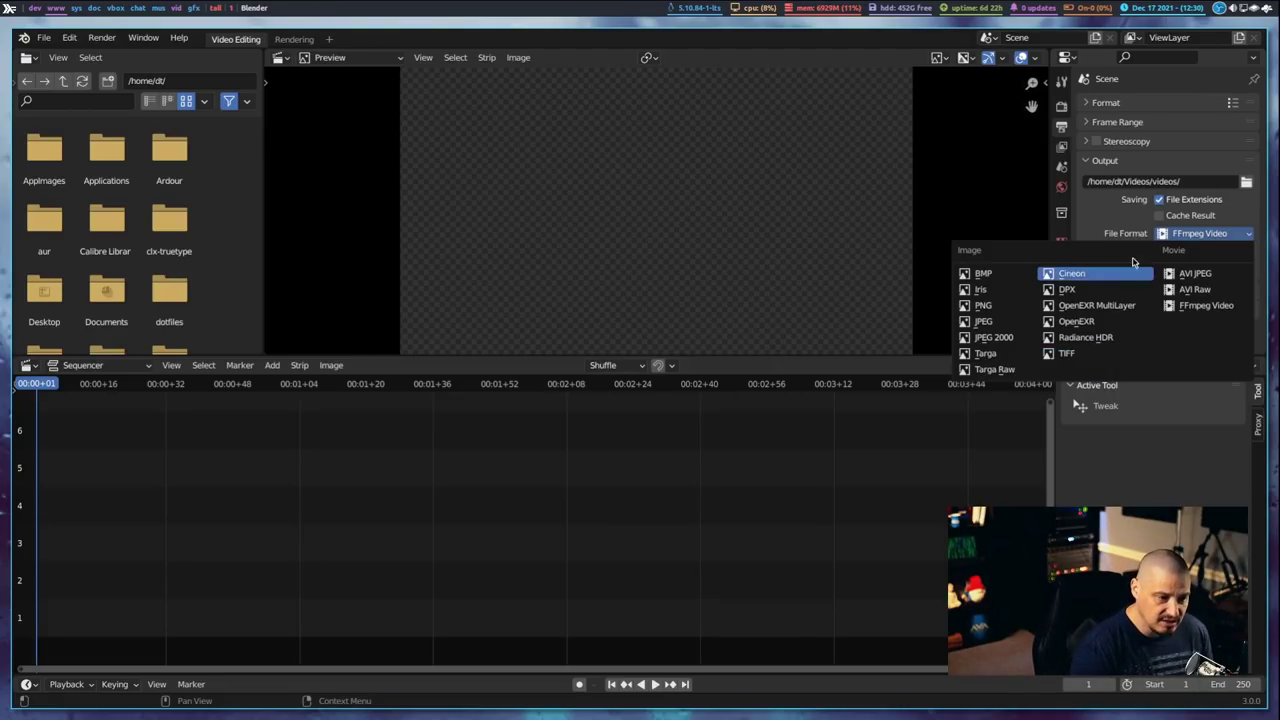
pyautogui.click(1087, 163)
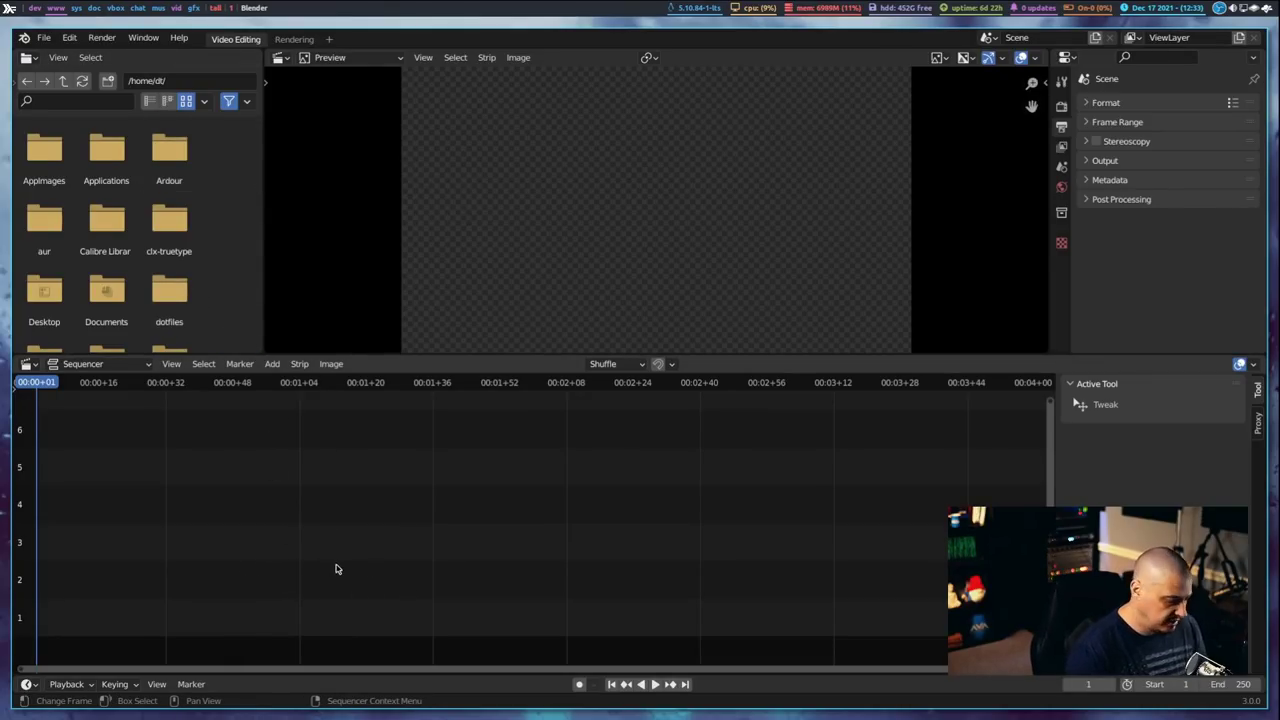
# Step: Make the Blender window full screen and widen the file browser area to show four columns of folders
pyautogui.press('super+f')
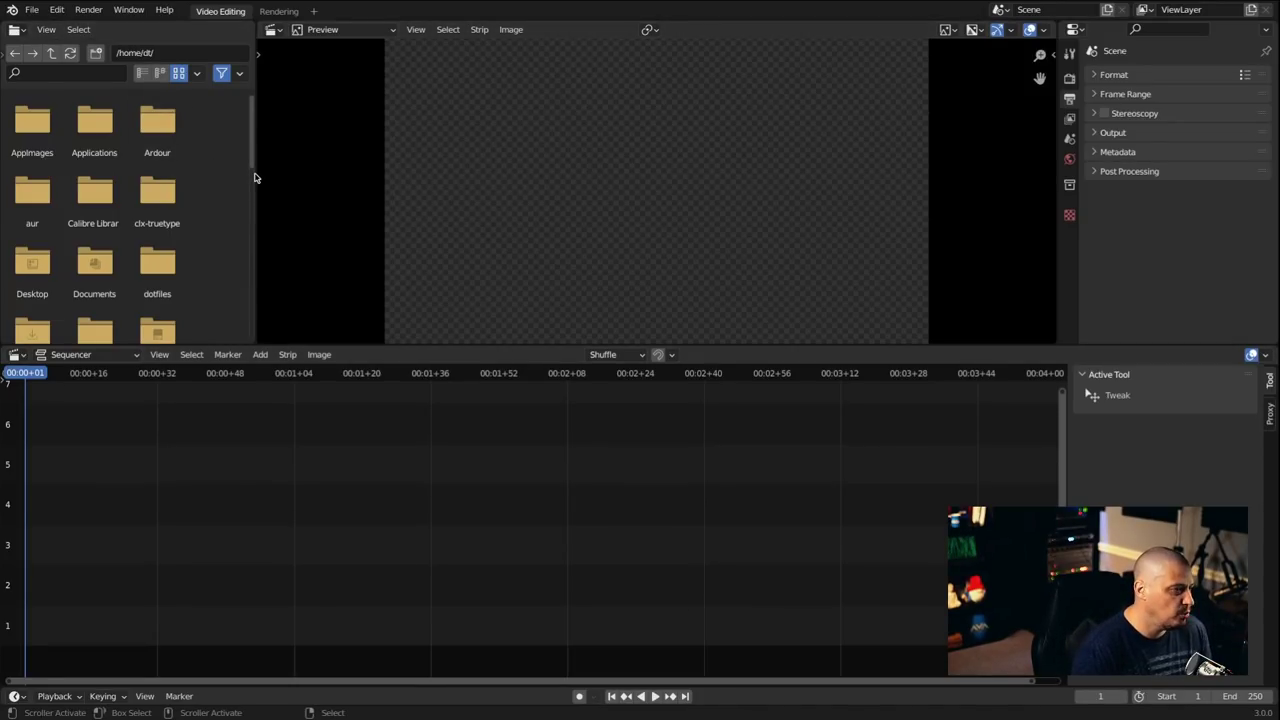
pyautogui.scroll(-3, 254, 178)
pyautogui.moveTo(257, 132)
pyautogui.mouseDown()
pyautogui.moveTo(265, 178)
pyautogui.moveTo(257, 143)
pyautogui.moveTo(275, 145)
pyautogui.moveTo(262, 187)
pyautogui.moveTo(270, 140)
pyautogui.mouseUp()
pyautogui.scroll(3, 266, 142)
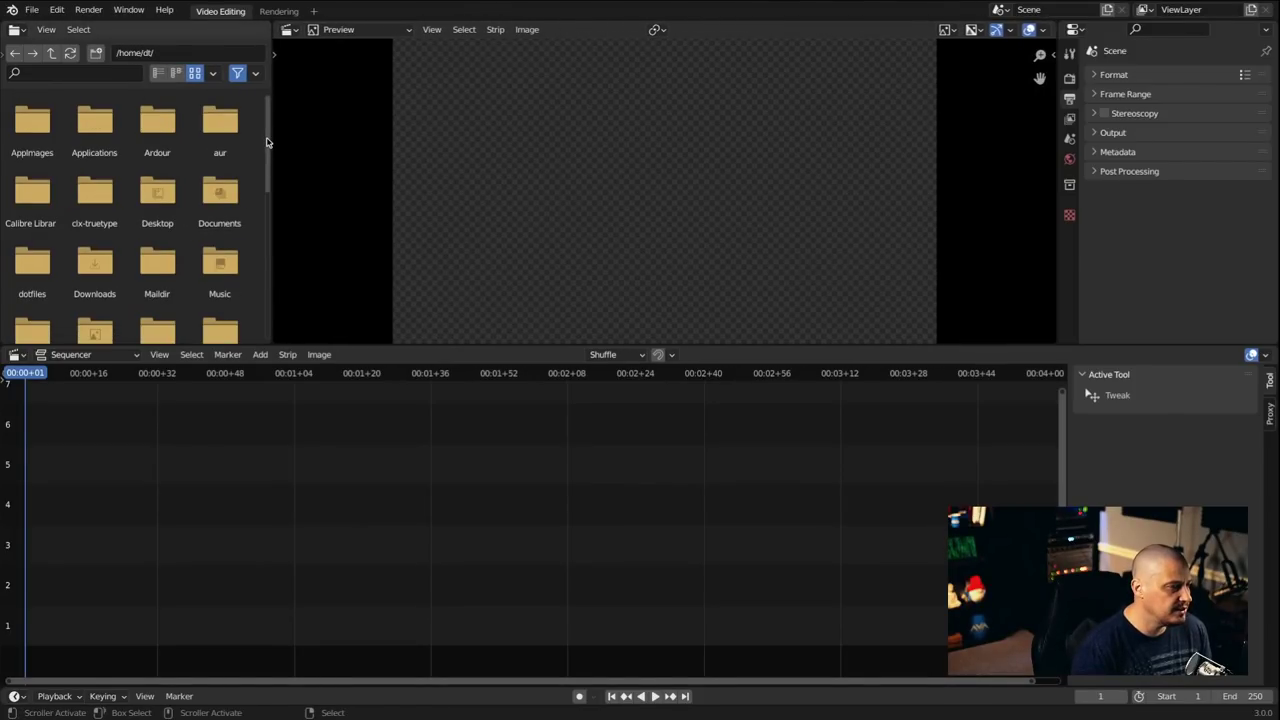
# Step: Browse to the Videos/videos/virt-mana folder in the file browser area
pyautogui.scroll(-5, 225, 188)
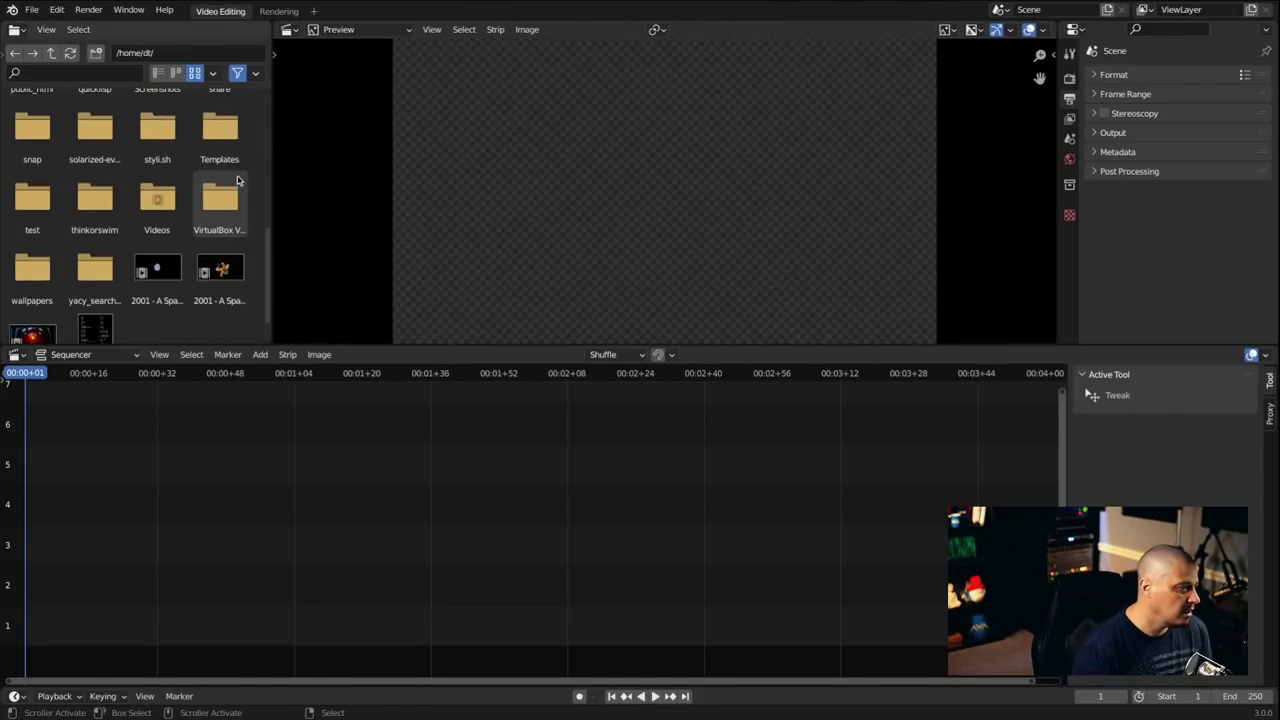
pyautogui.doubleClick(152, 192)
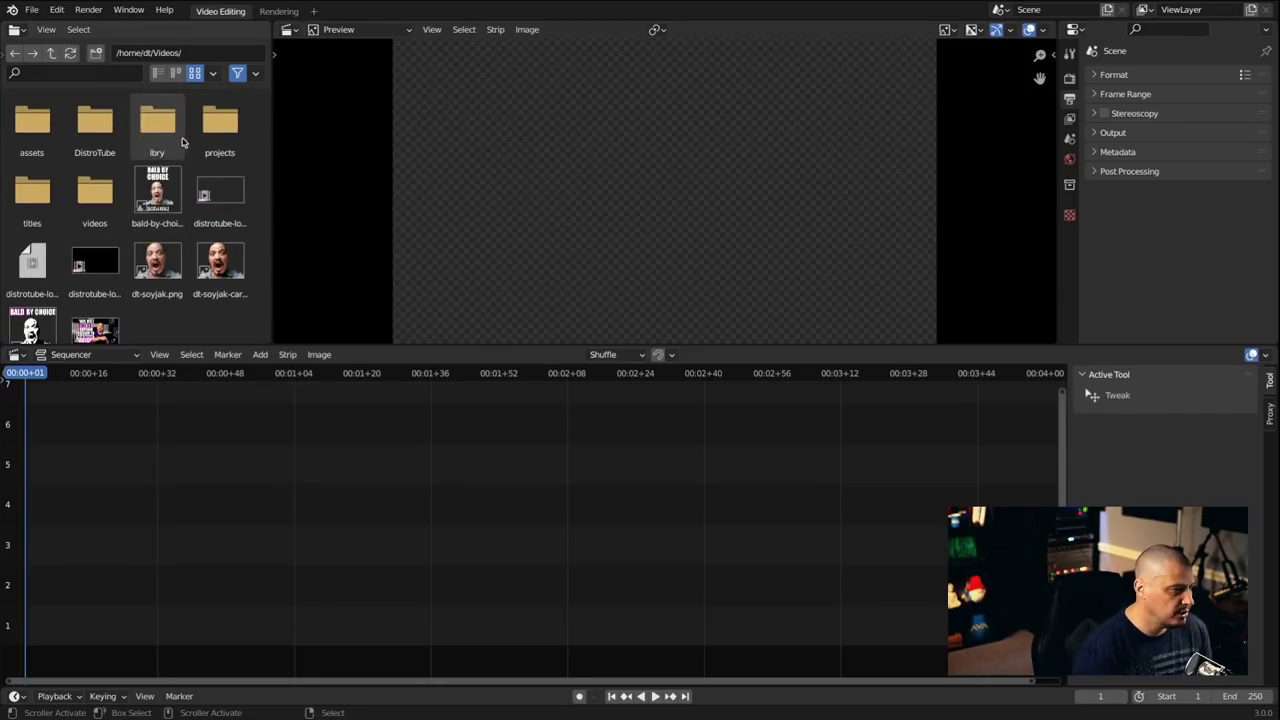
pyautogui.doubleClick(87, 213)
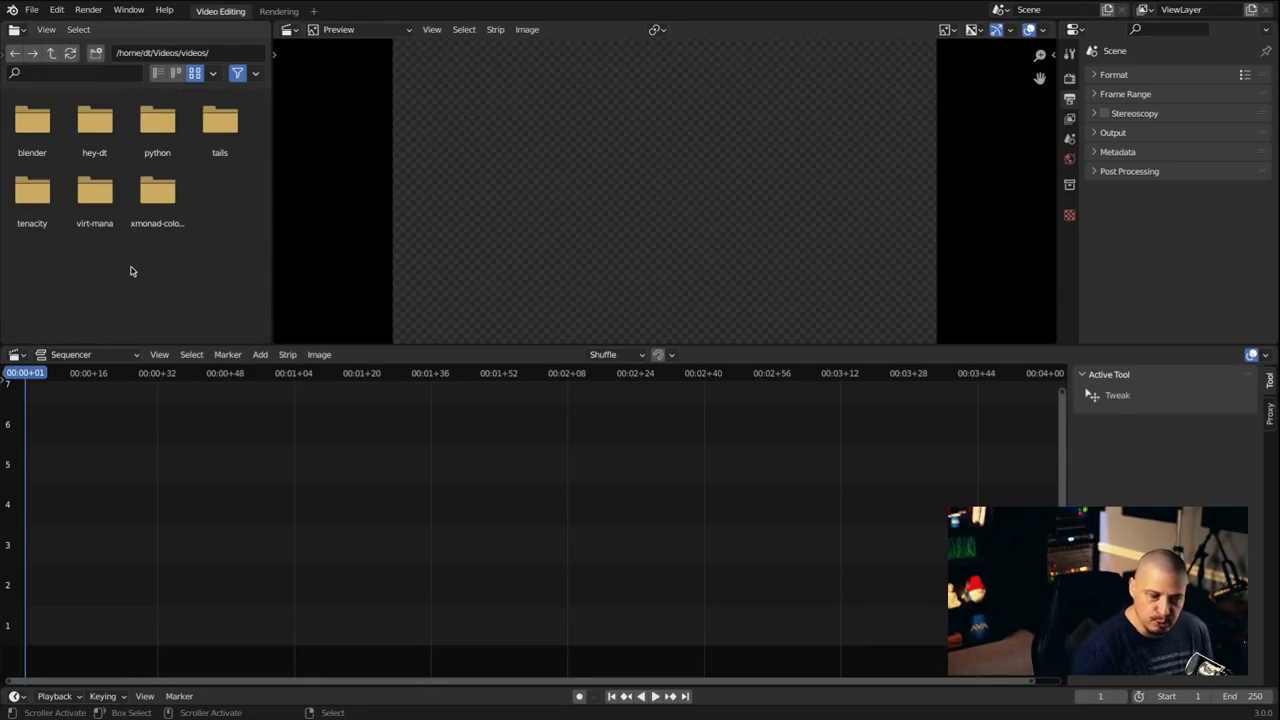
pyautogui.doubleClick(97, 195)
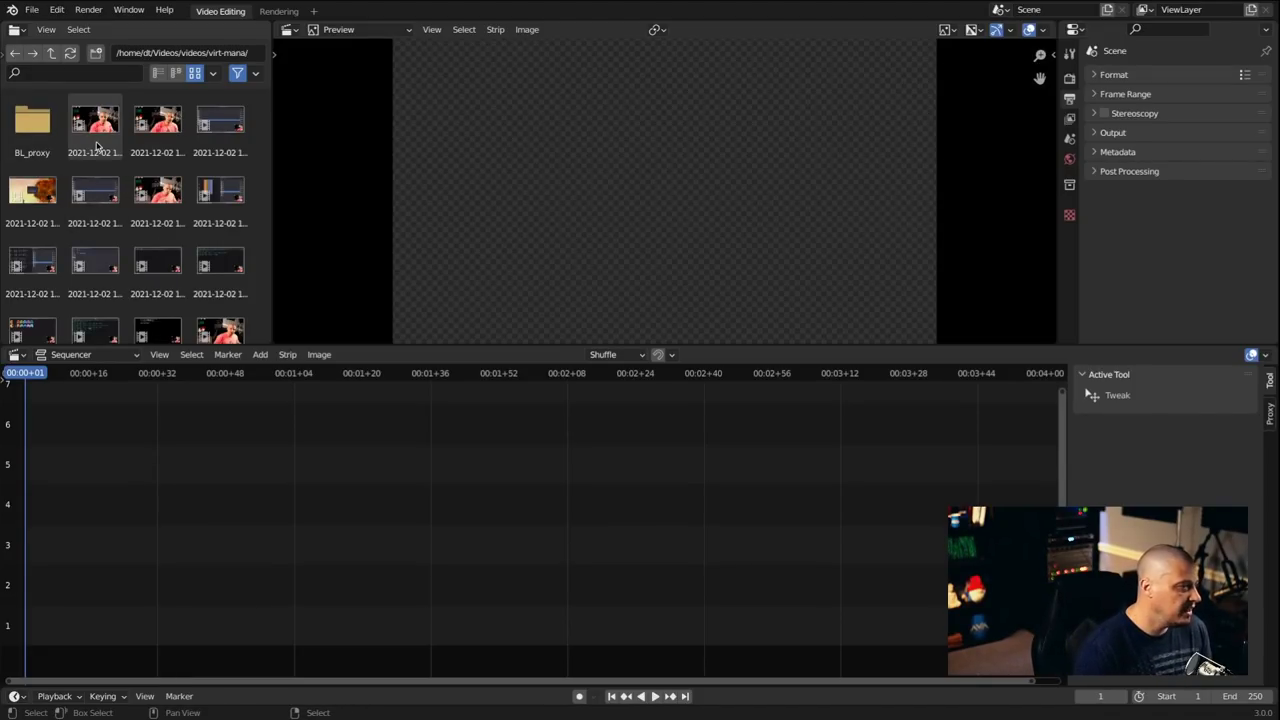
# Step: Add the first video clip in the virt-mana folder to the start of the sequencer and fit its strips in view
pyautogui.click(93, 129)
pyautogui.moveTo(93, 129); pyautogui.dragTo(74, 551)
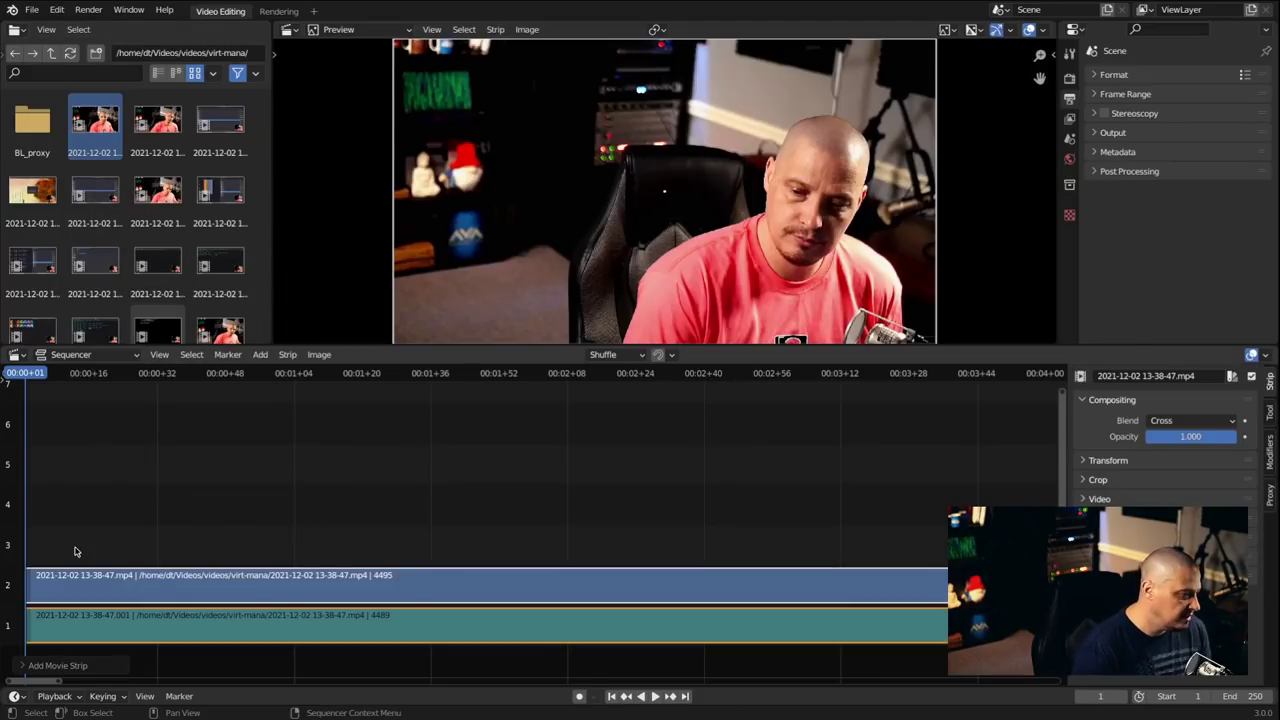
pyautogui.press('Home')
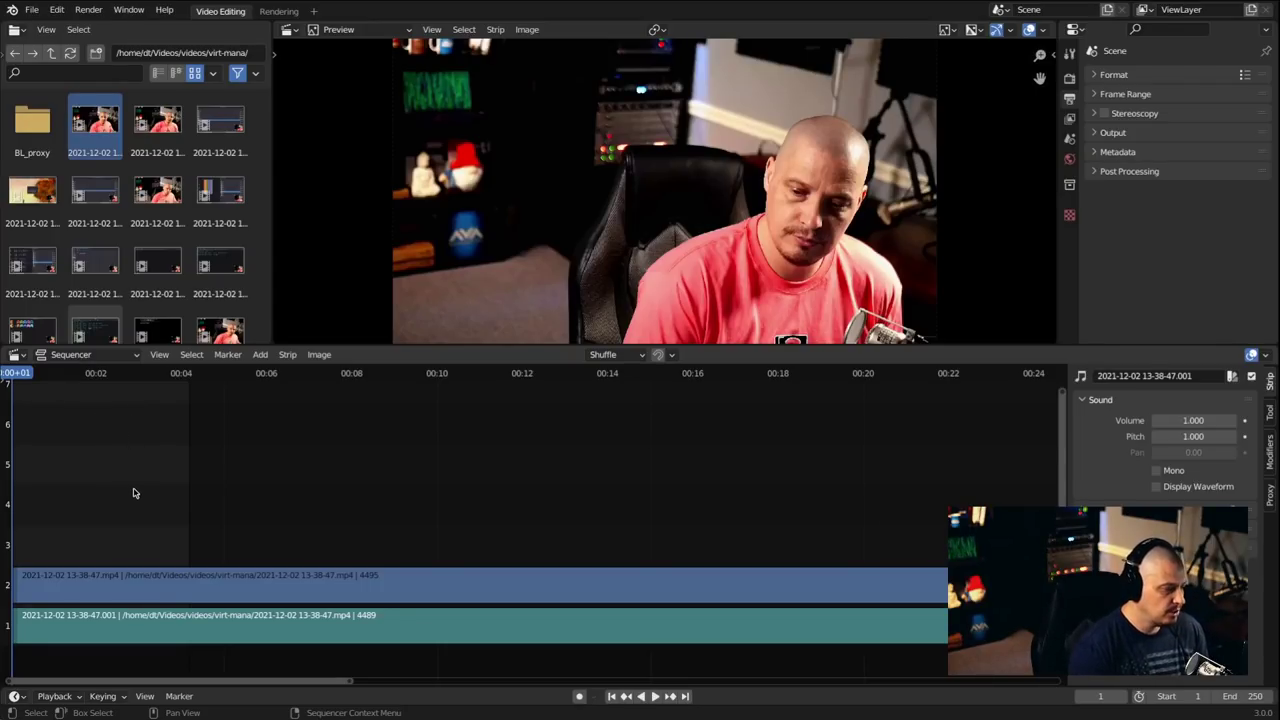
# Step: Scrub through the clip from its start to 00:12+25 and check the playback options for sync and audio scrubbing
pyautogui.click(50, 373)
pyautogui.press('space')
pyautogui.moveTo(50, 373); pyautogui.dragTo(24, 400)
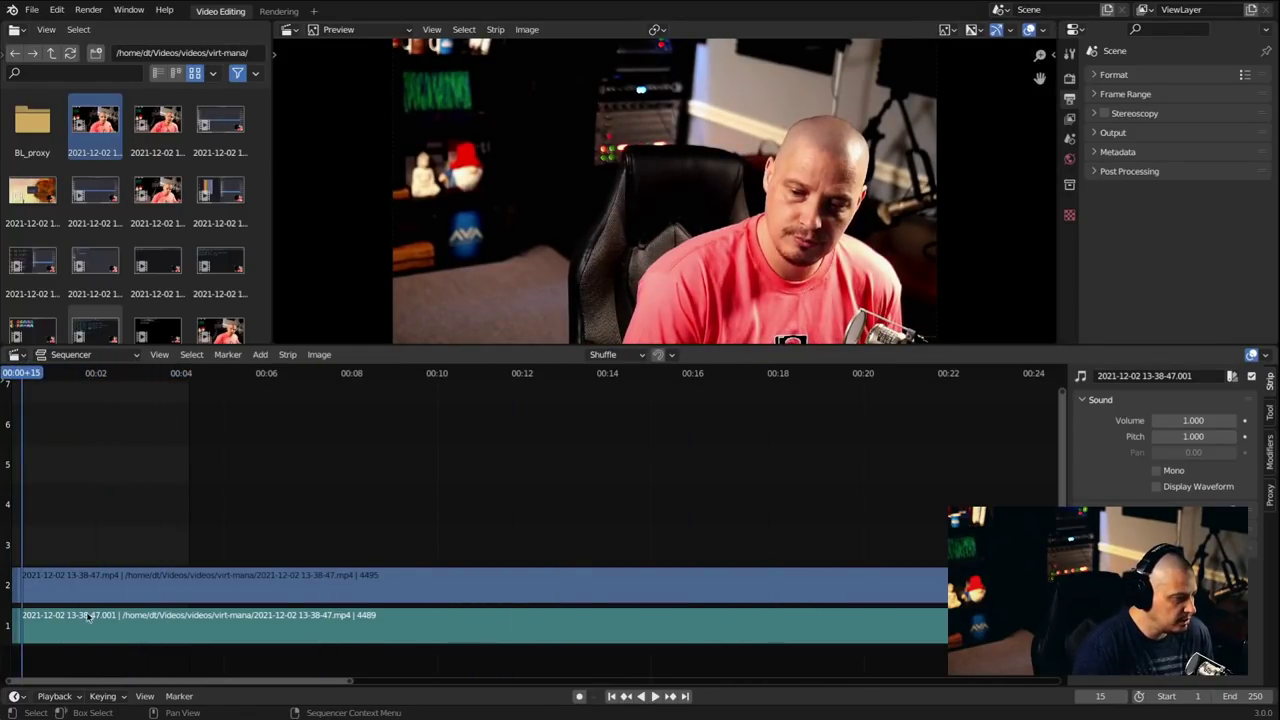
pyautogui.click(56, 696)
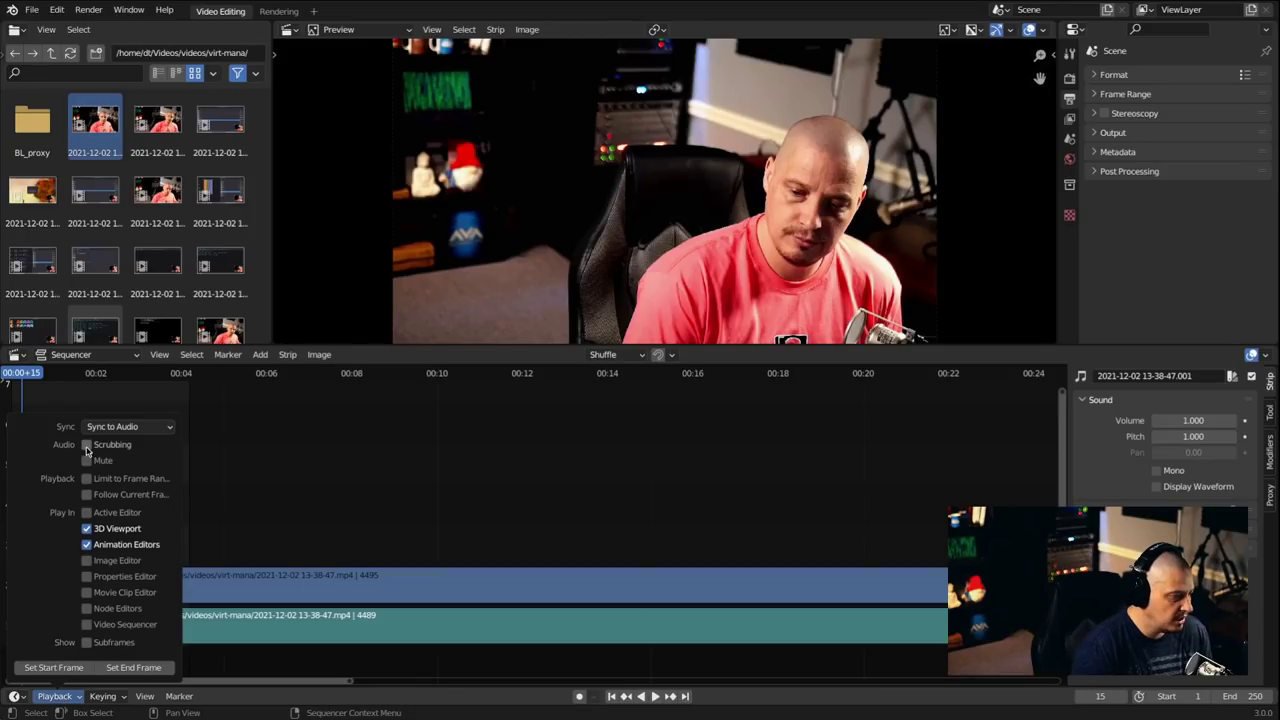
pyautogui.click(28, 377)
pyautogui.moveTo(28, 377); pyautogui.dragTo(506, 421)
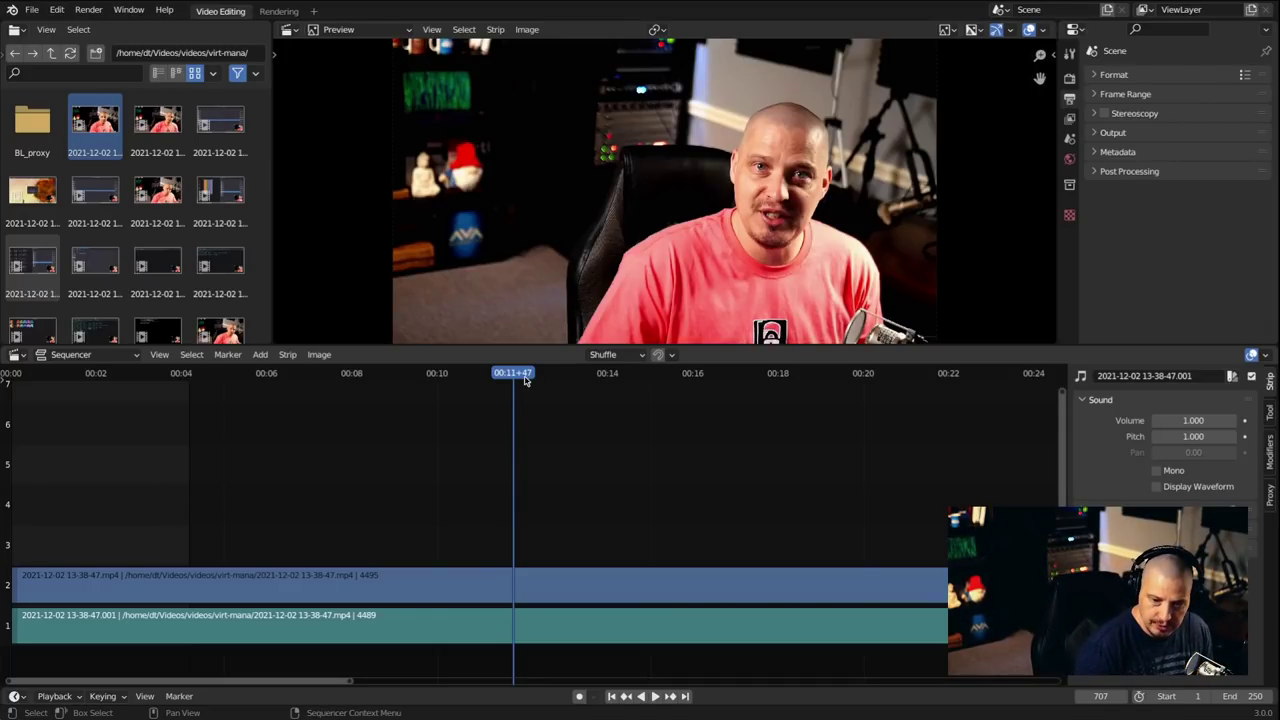
pyautogui.moveTo(527, 378)
pyautogui.mouseDown()
pyautogui.moveTo(634, 378)
pyautogui.moveTo(540, 381)
pyautogui.mouseUp()
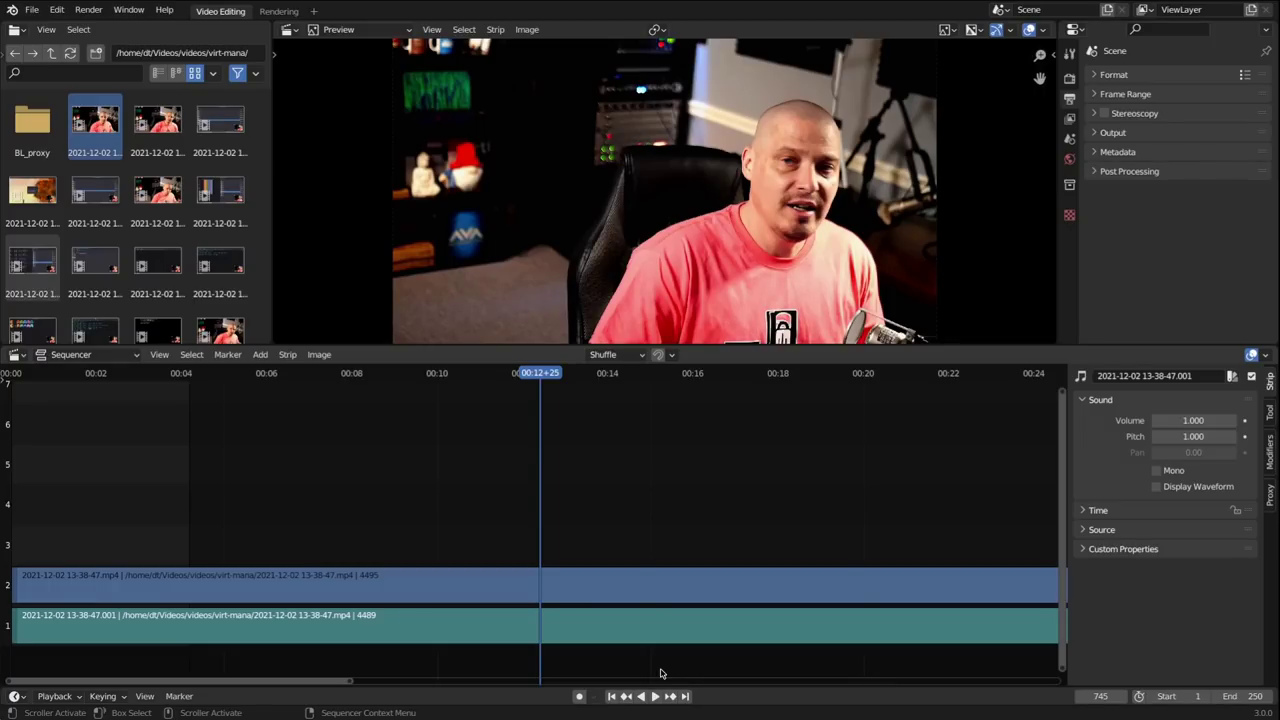
# Step: Play the clip from the first frame and again from 00:19+38, stopping each playback
pyautogui.hotkey('shift', 'Left')
pyautogui.press('space')
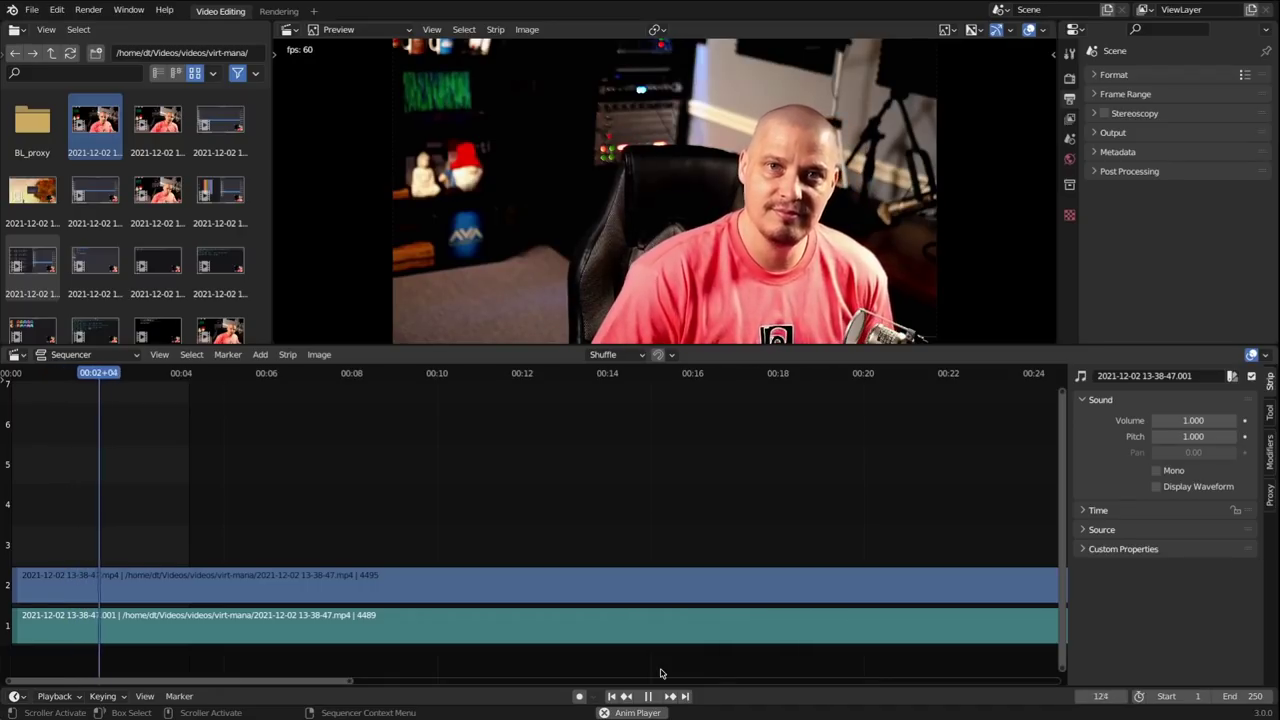
pyautogui.press('space')
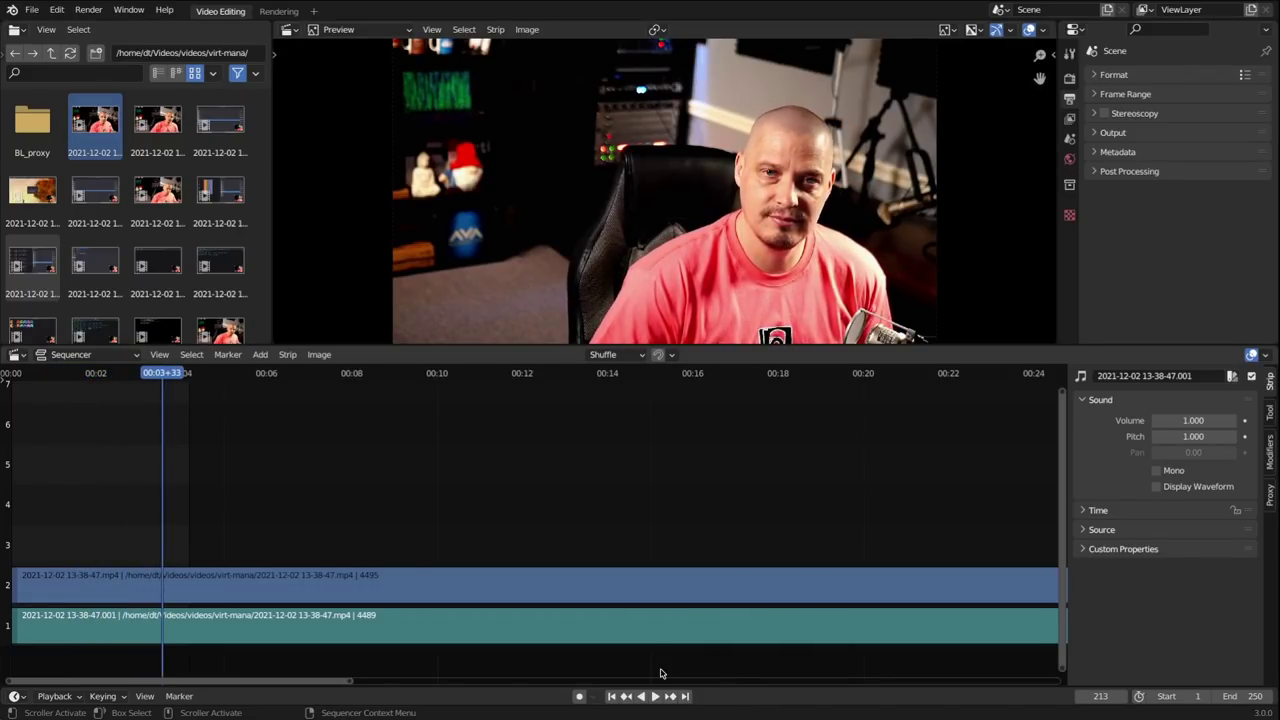
pyautogui.click(848, 374)
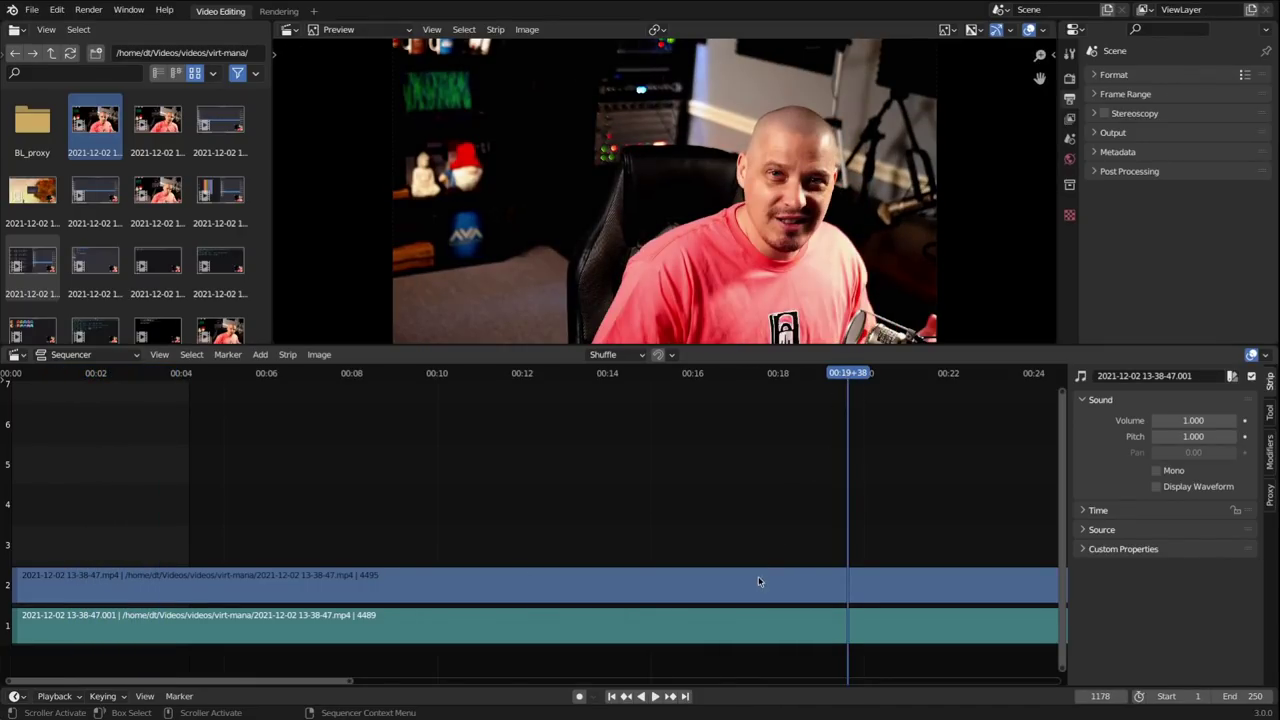
pyautogui.click(655, 696)
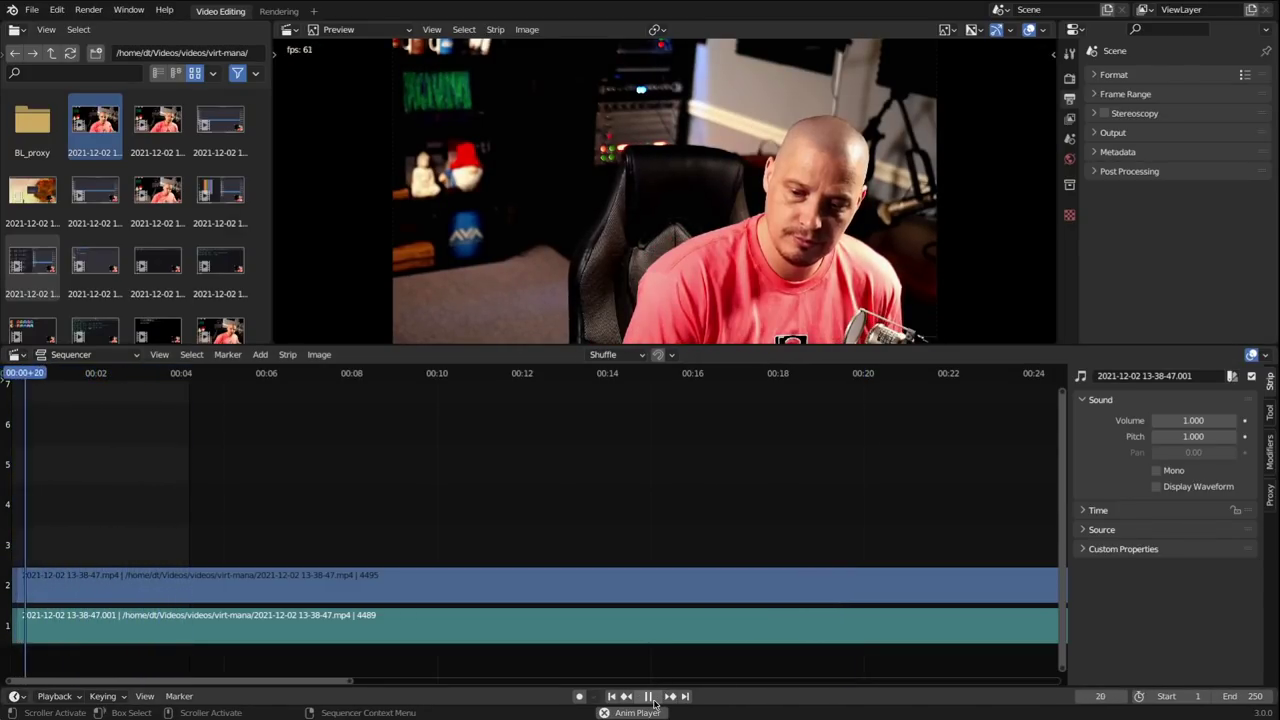
pyautogui.click(650, 697)
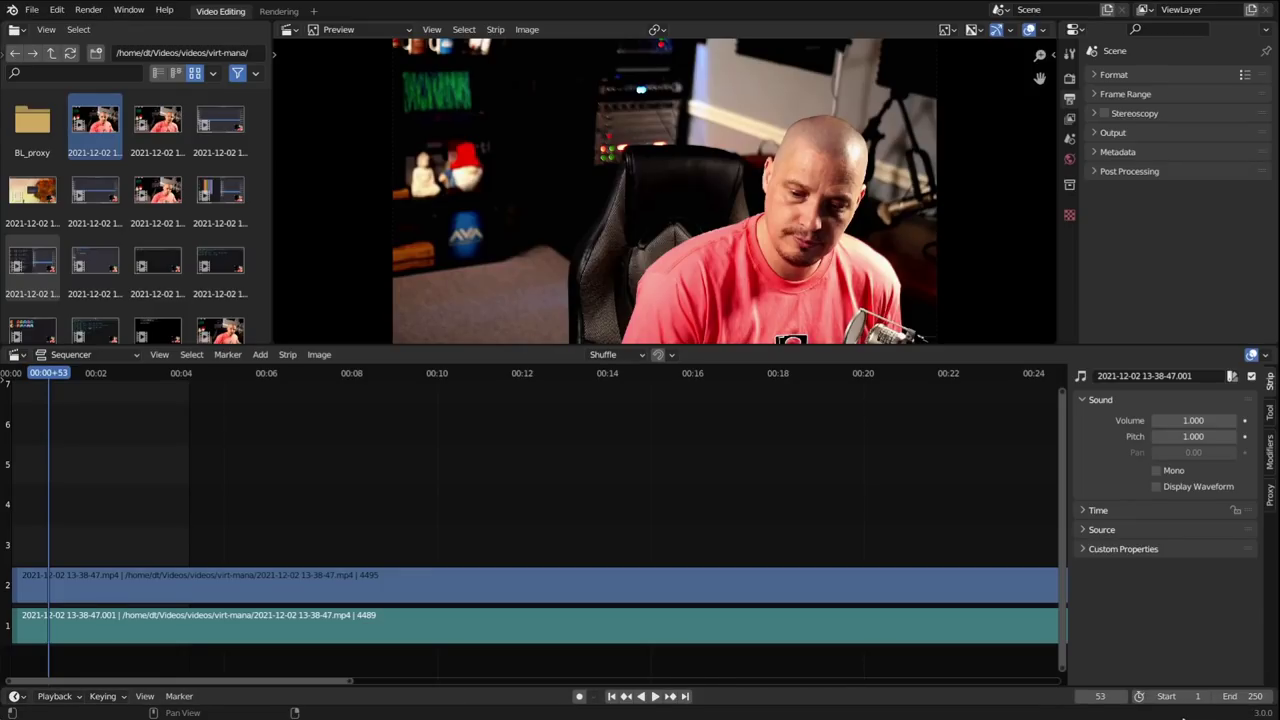
# Step: Set the scene's end frame to 100000 and play the clip from 00:20+13
pyautogui.click(1254, 696)
pyautogui.write('100000')
pyautogui.press('Return')
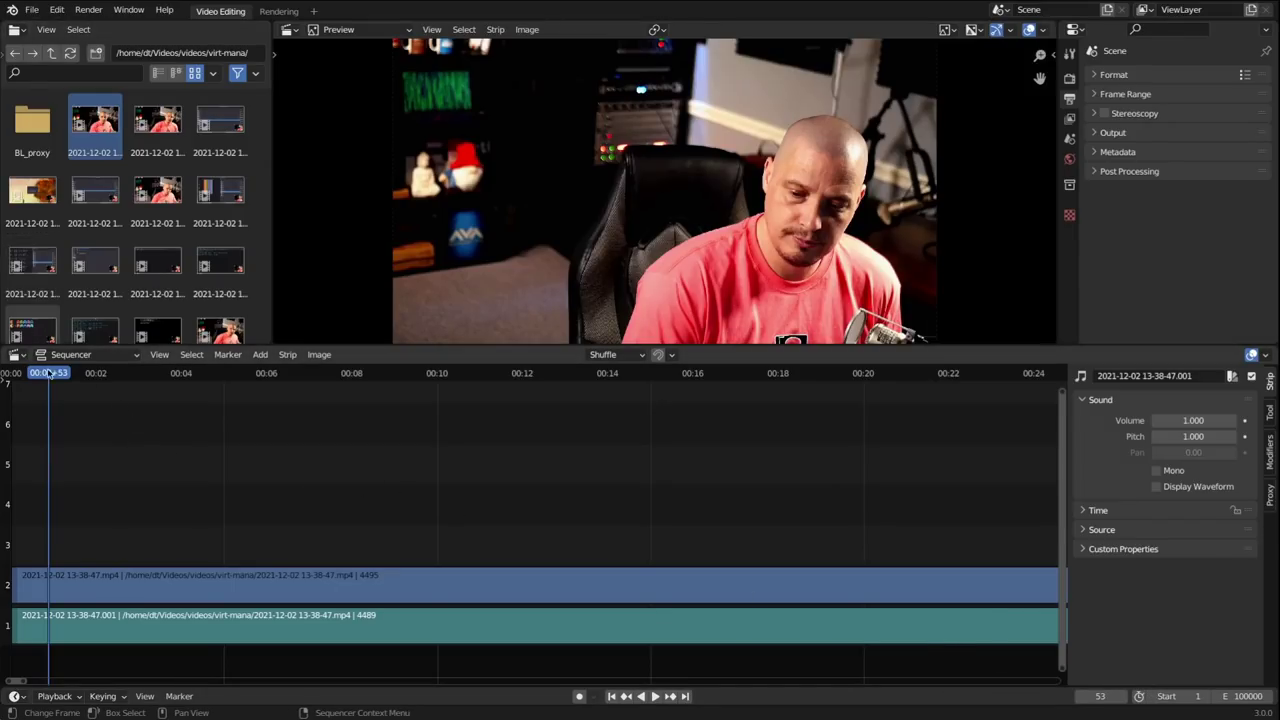
pyautogui.click(868, 384)
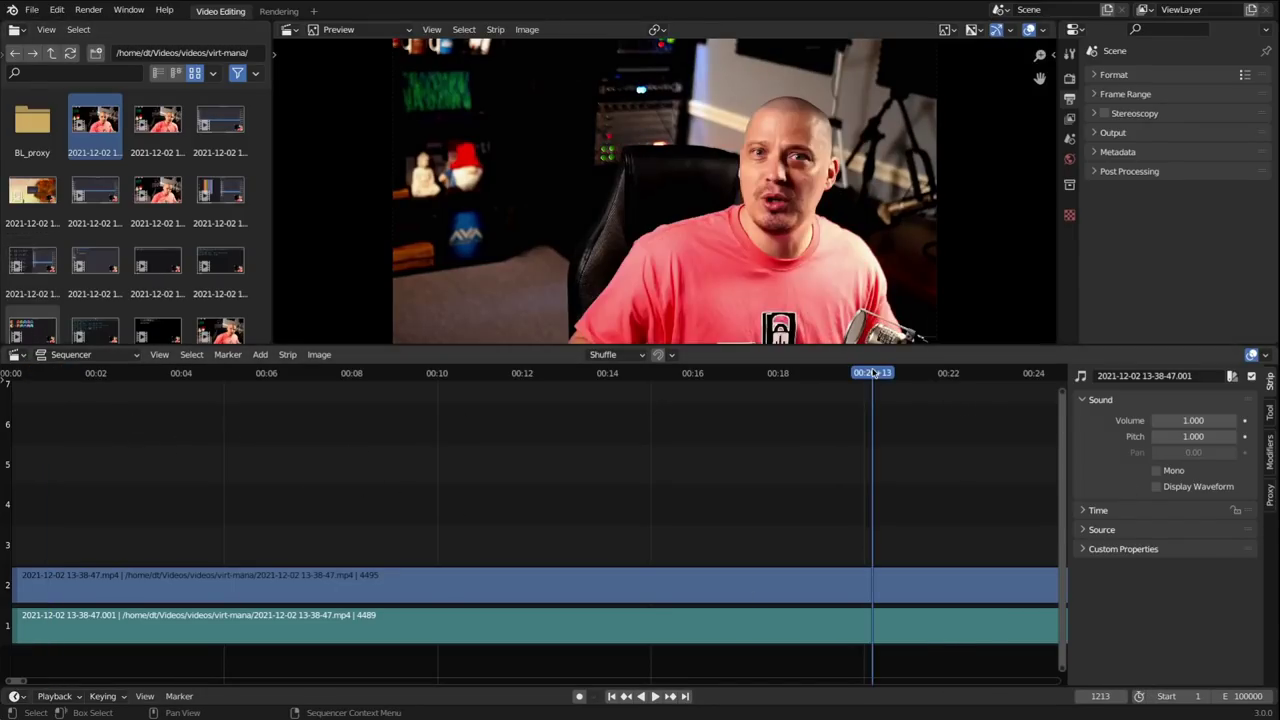
pyautogui.click(655, 697)
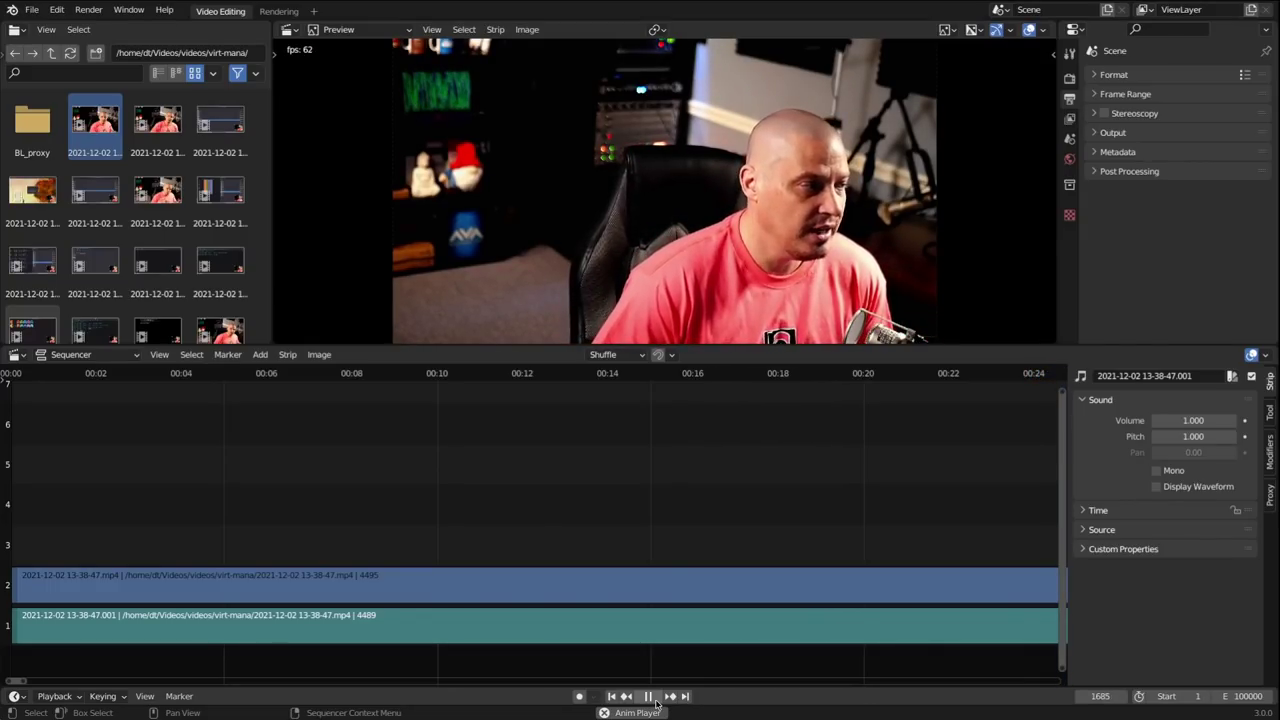
# Step: Make the sequencer view follow the playhead, then play the clip from frame 1722 and stop at 00:32+04
pyautogui.click(655, 700)
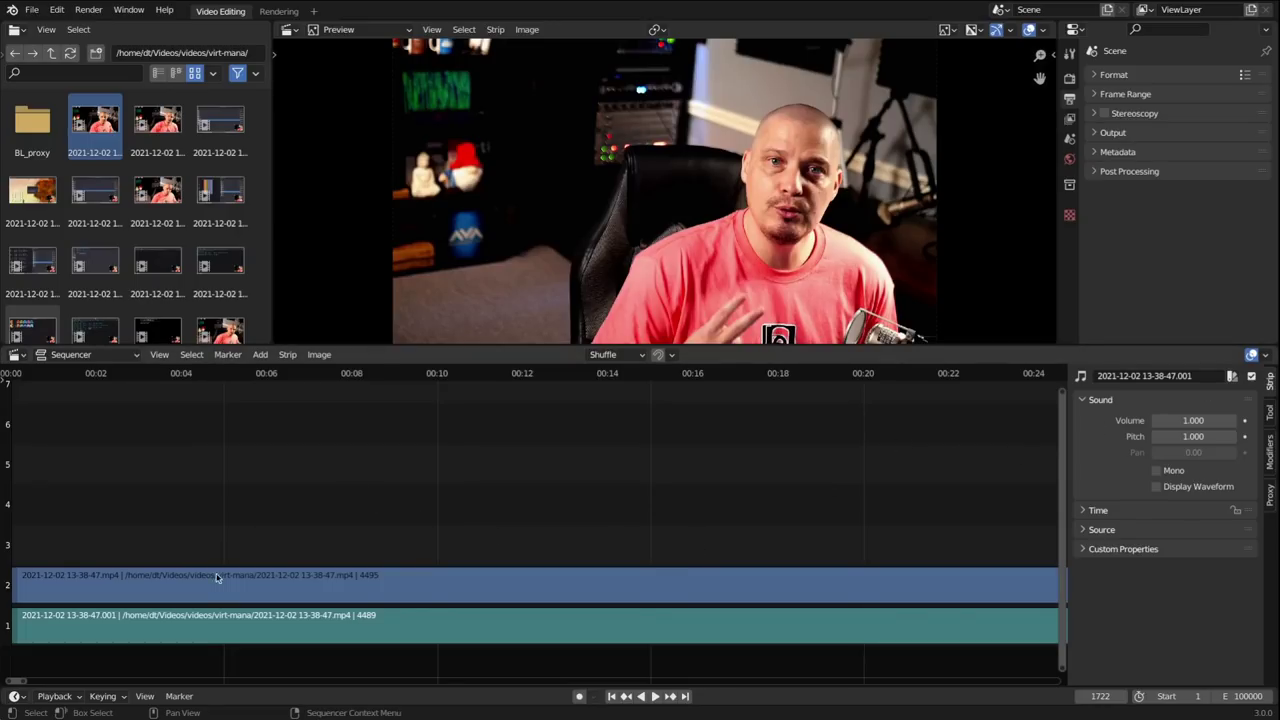
pyautogui.click(56, 696)
pyautogui.click(656, 696)
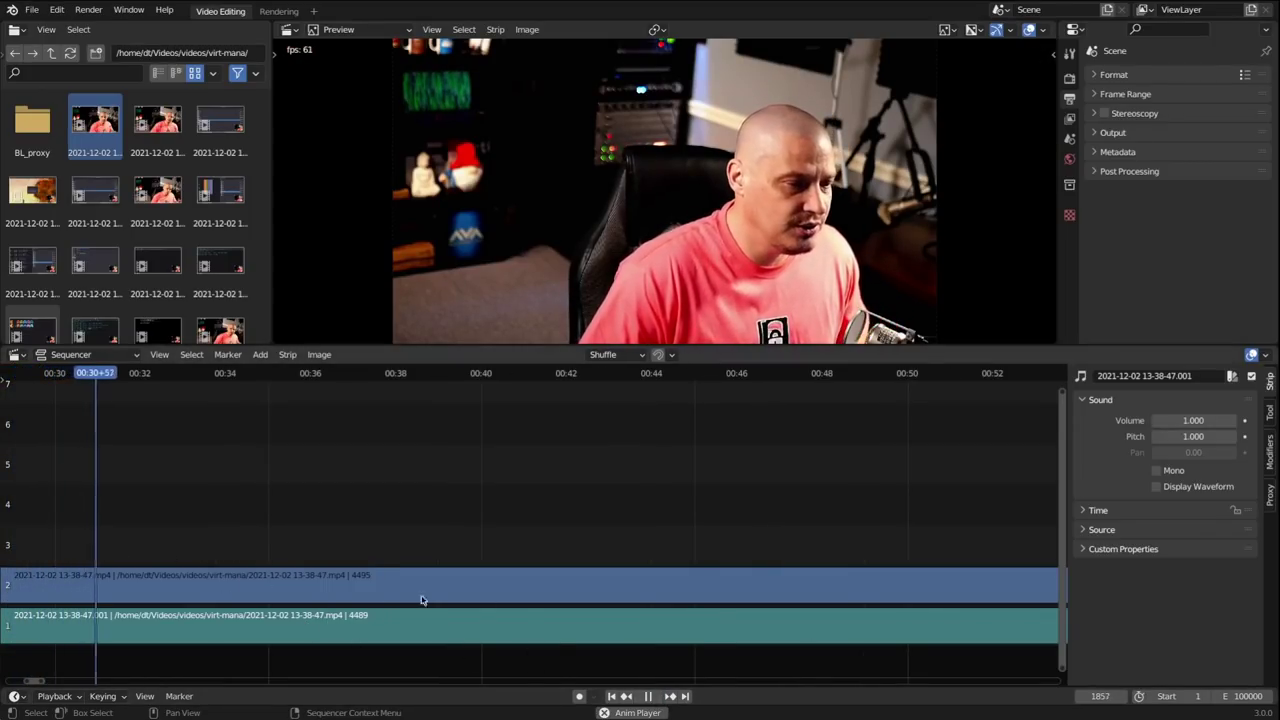
pyautogui.press('space')
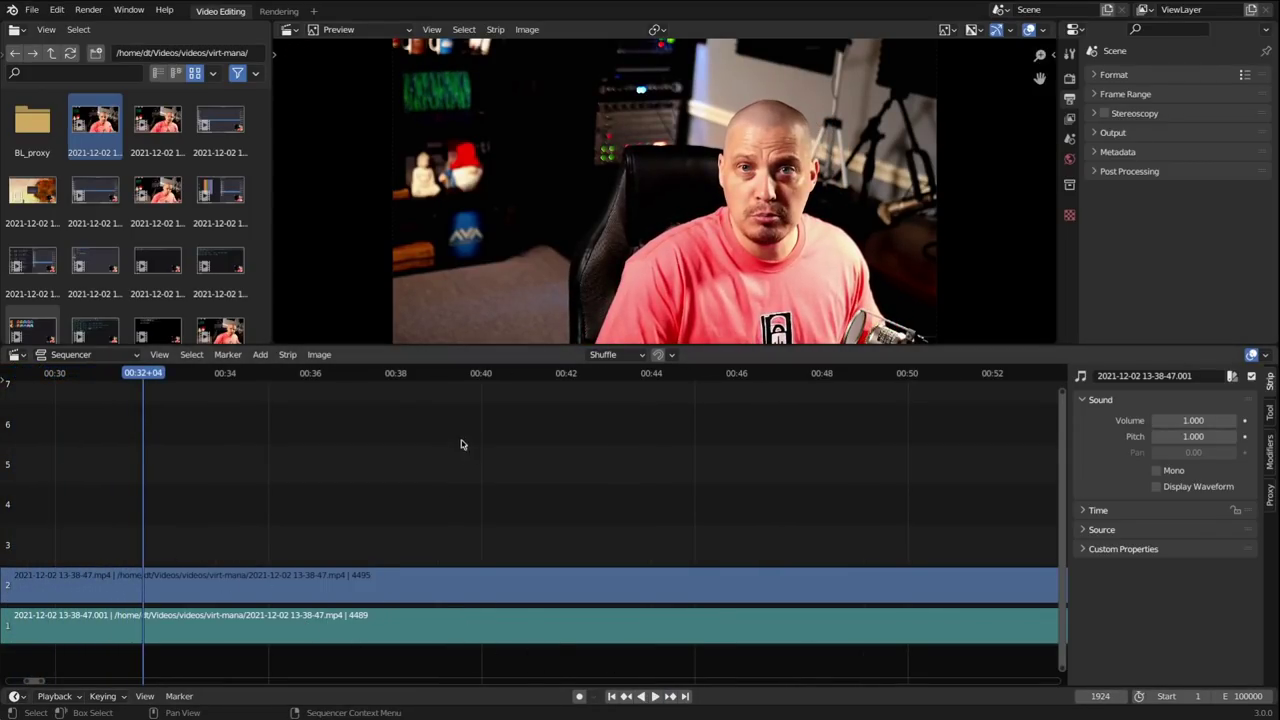
# Step: Play the clip from 00:51+55 and stop at 00:57+15 to check that the view follows the playhead
pyautogui.click(989, 379)
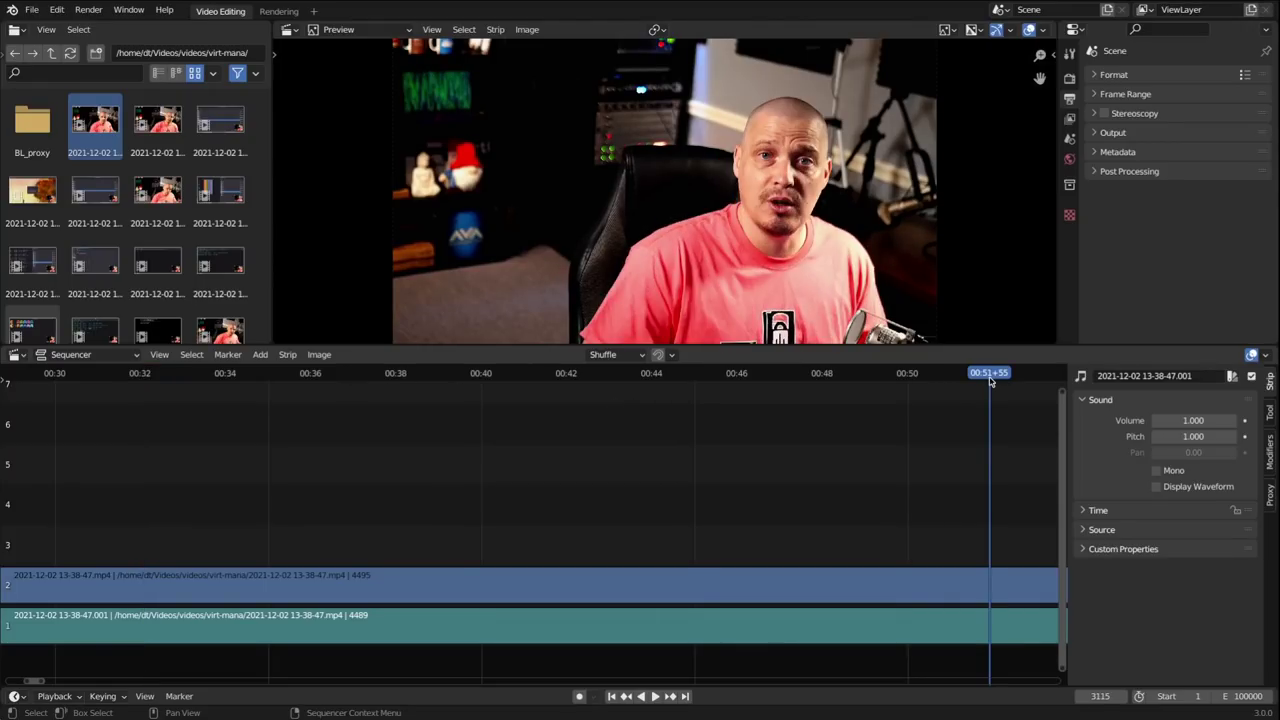
pyautogui.click(653, 699)
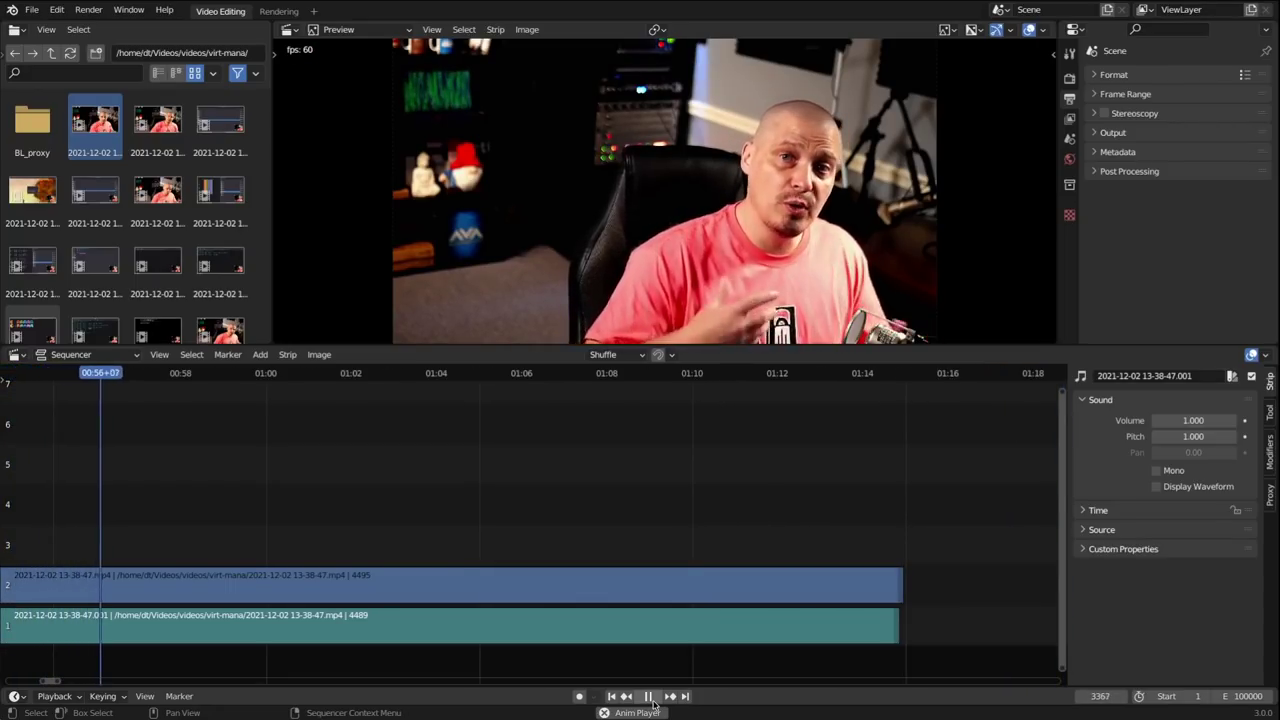
pyautogui.click(649, 697)
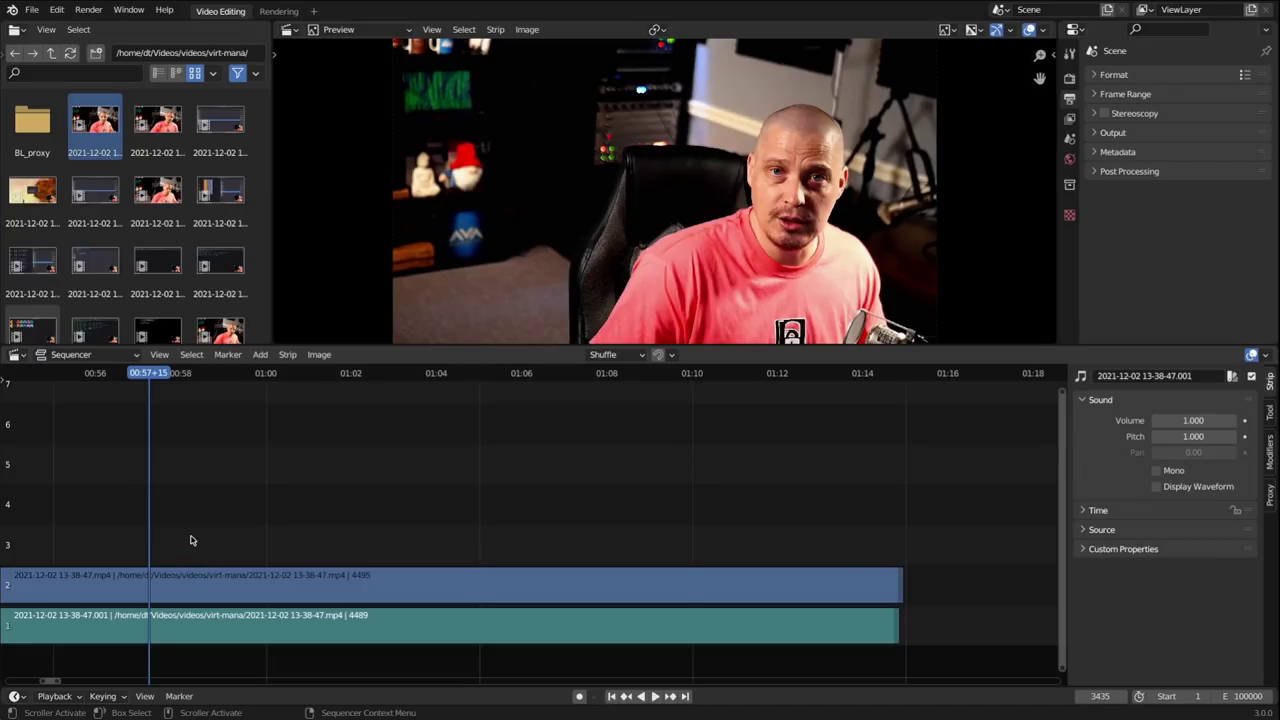
# Step: Fit the whole clip in the sequencer view and scrub from its start to 00:07+01
pyautogui.scroll(-2, 194, 541)
pyautogui.scroll(-5, 143, 601)
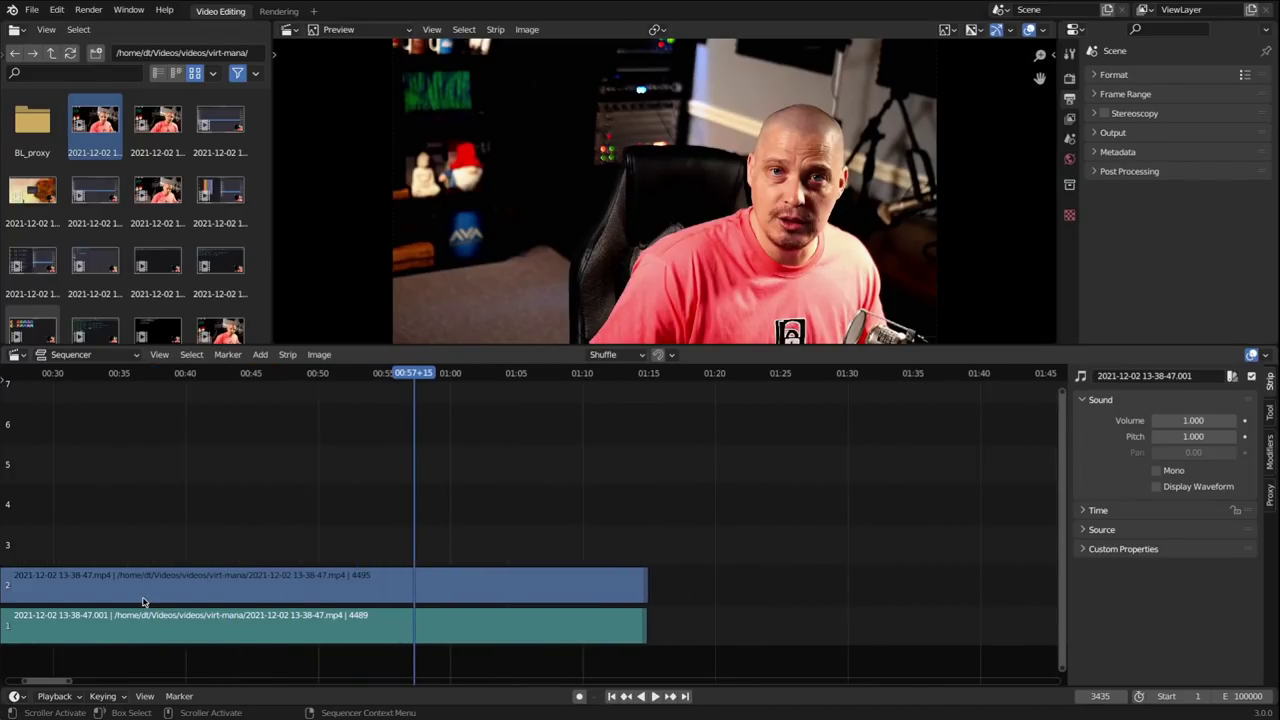
pyautogui.scroll(-2, 143, 601)
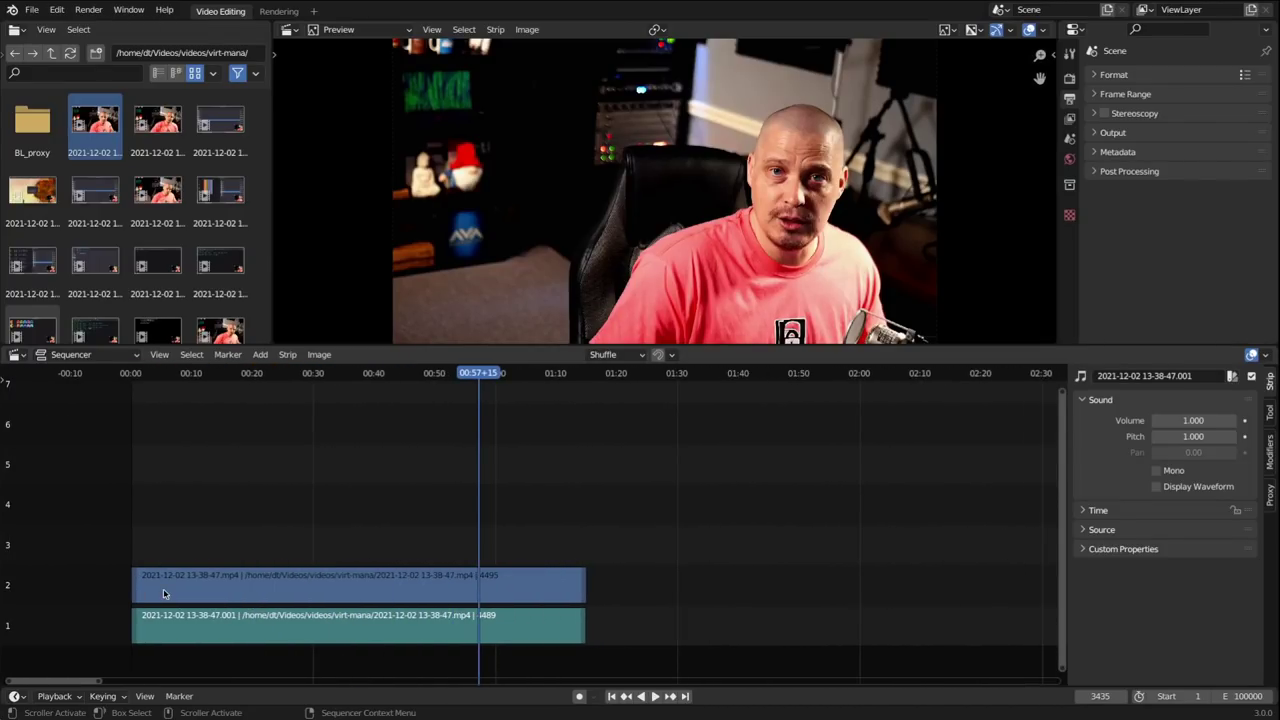
pyautogui.scroll(1, 165, 594)
pyautogui.moveTo(145, 375); pyautogui.dragTo(172, 386)
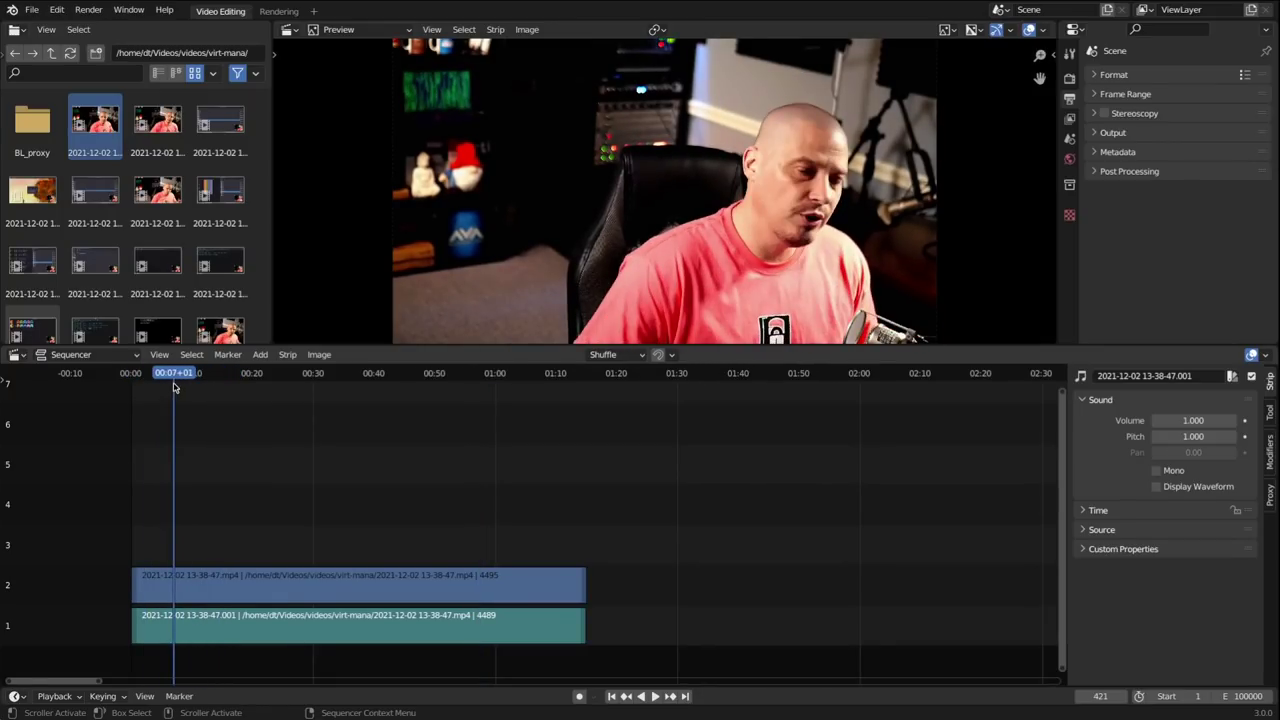
# Step: Compare the video and audio strips' properties, then enable Display Waveform and Mono on the audio strip
pyautogui.click(236, 591)
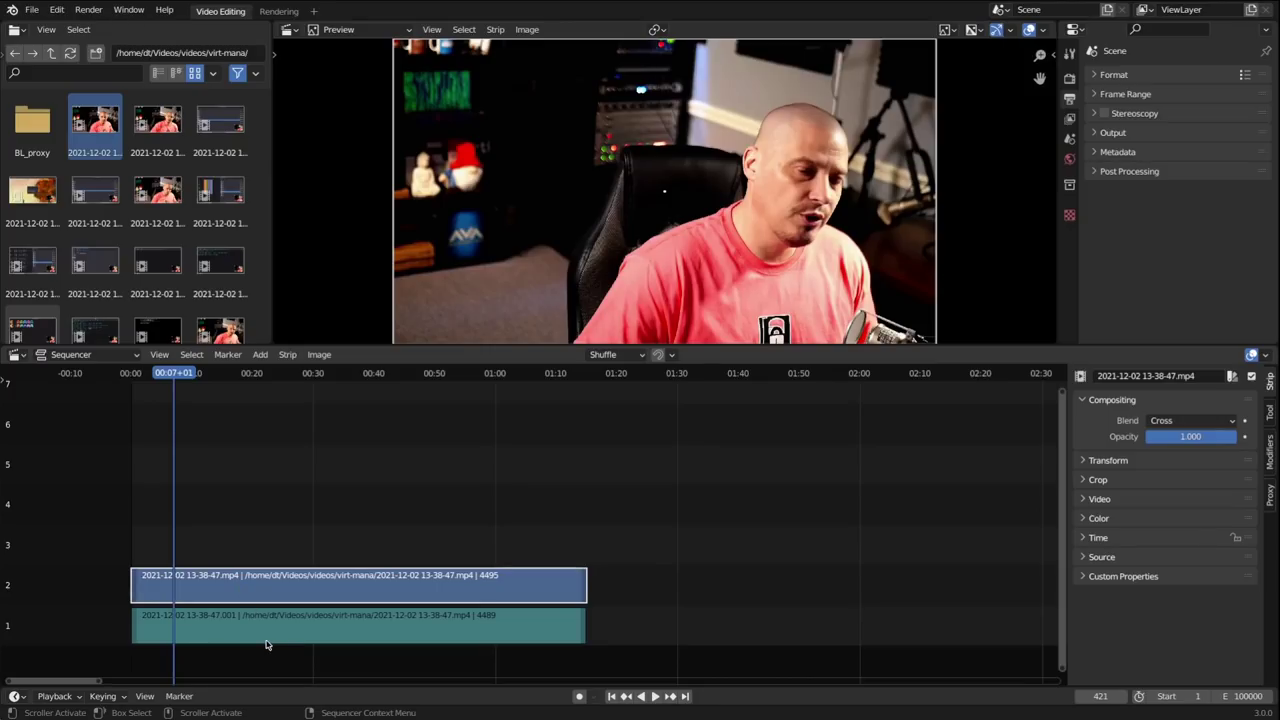
pyautogui.click(259, 628)
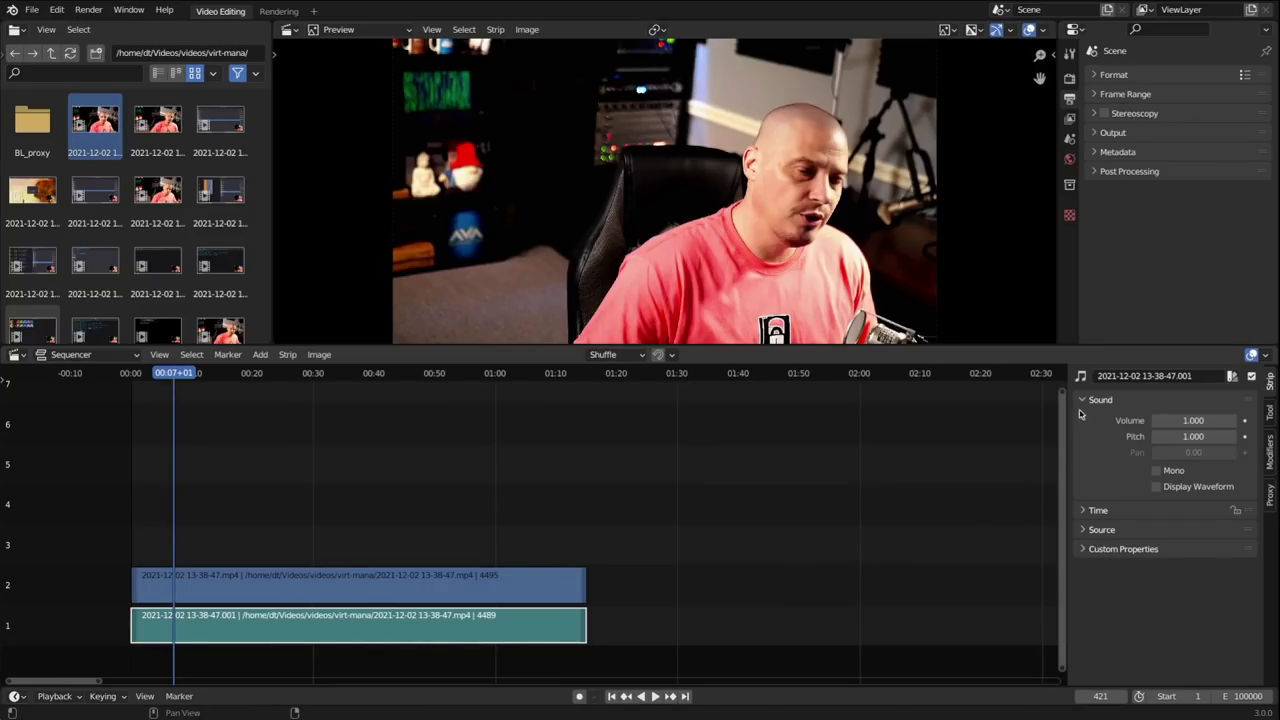
pyautogui.click(575, 583)
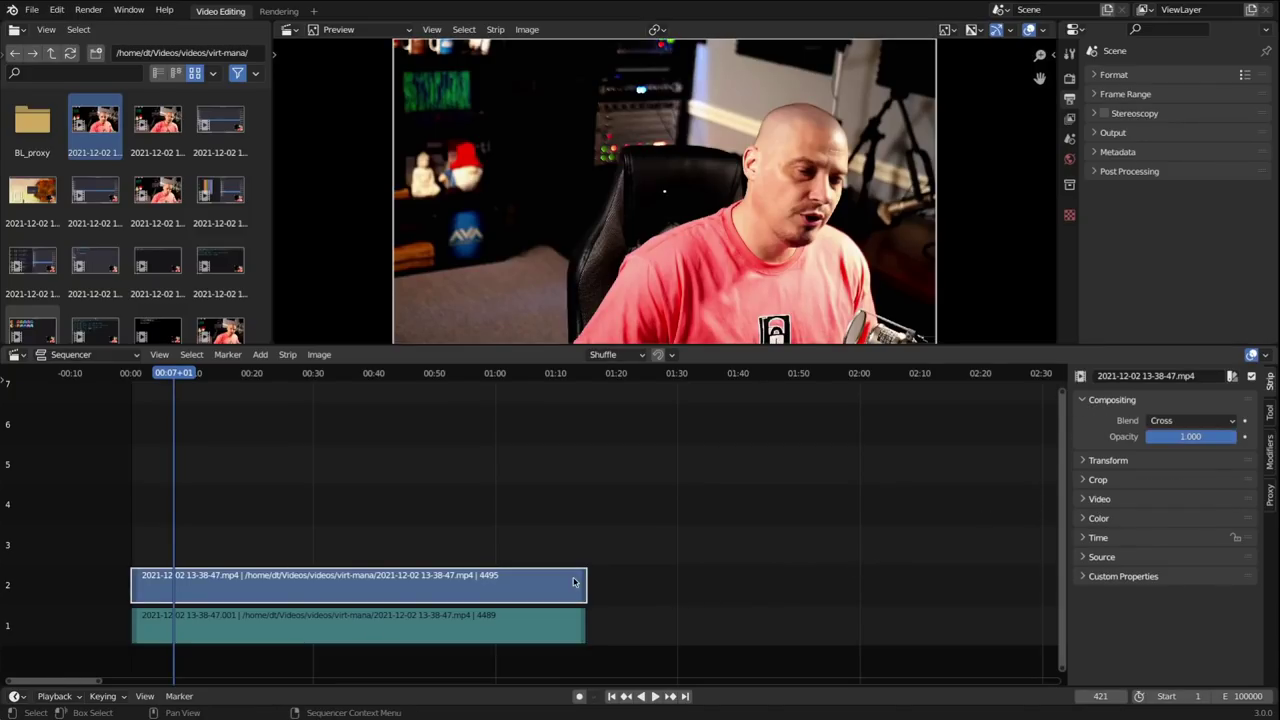
pyautogui.click(475, 637)
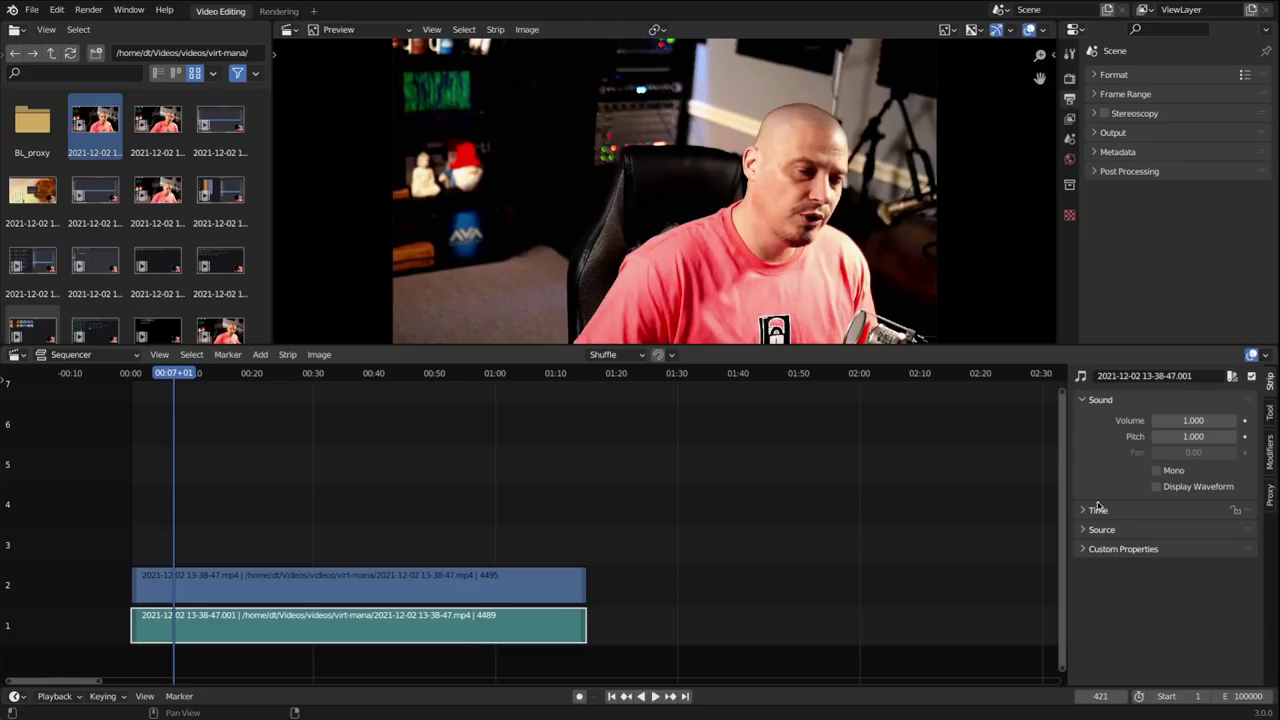
pyautogui.click(1157, 487)
pyautogui.click(1157, 470)
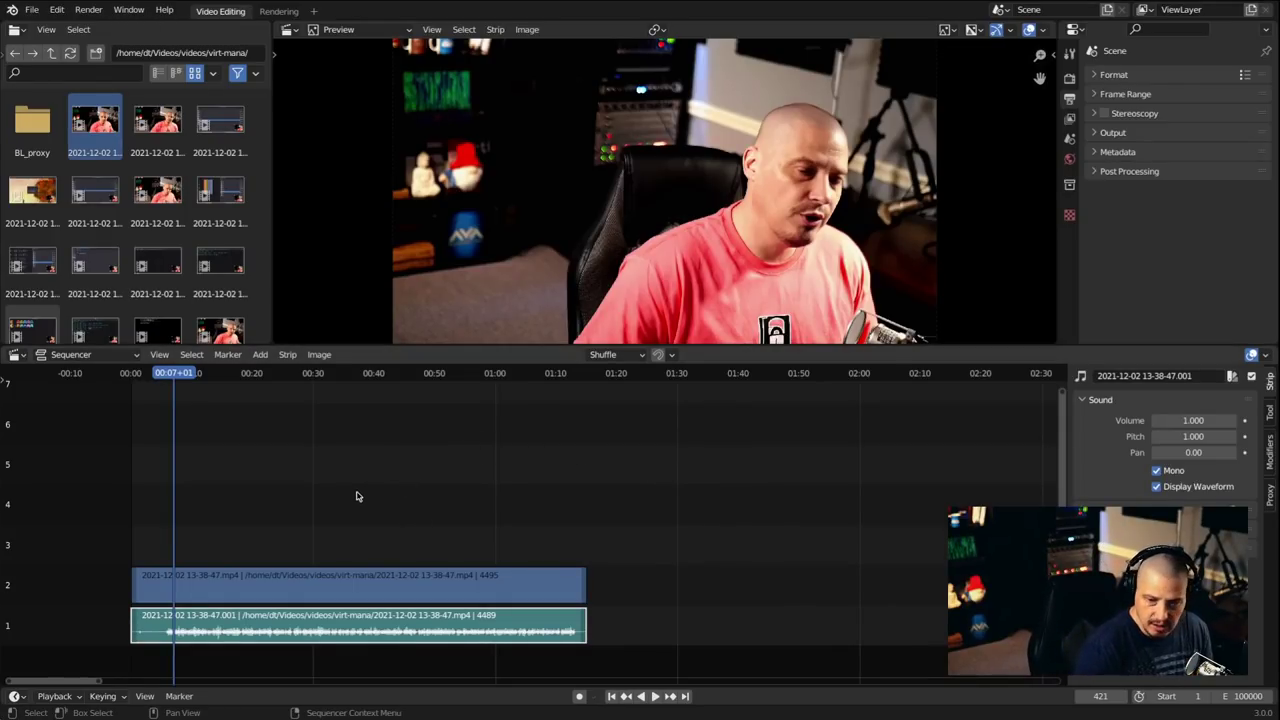
# Step: Examine the audio waveform near the clip's start and scrub to 00:15+54
pyautogui.scroll(2, 357, 494)
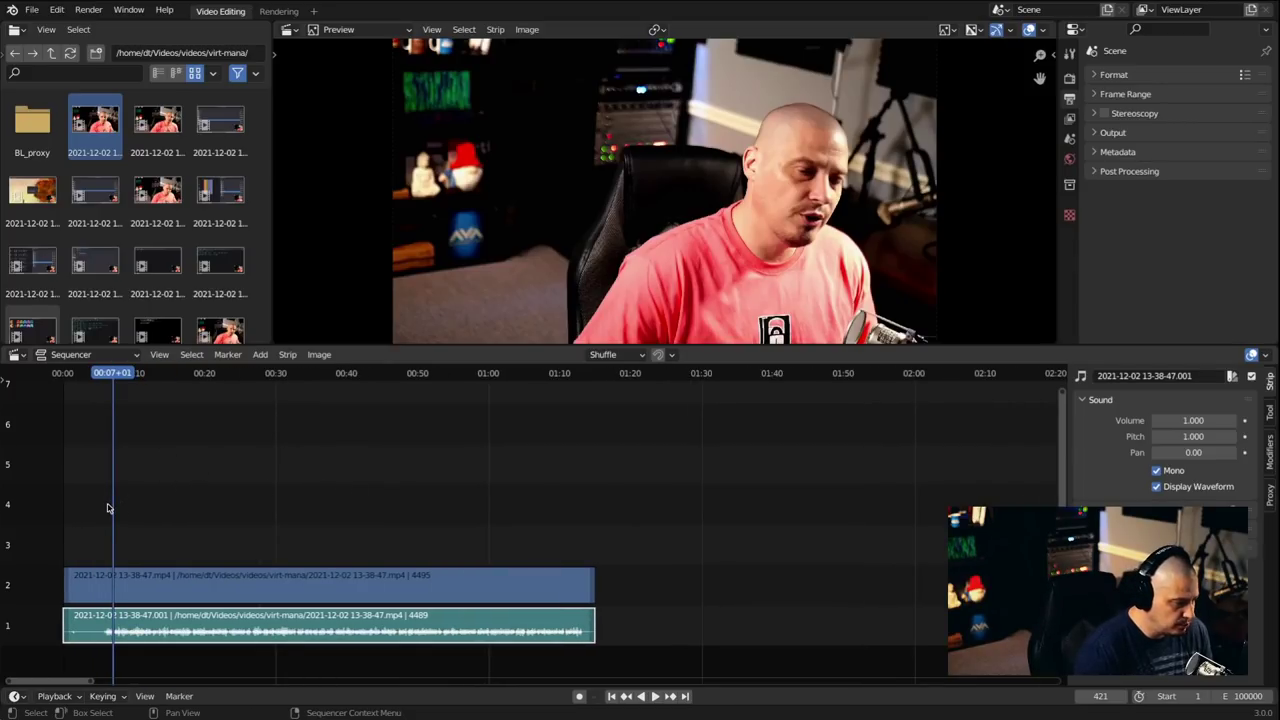
pyautogui.scroll(1, 108, 506)
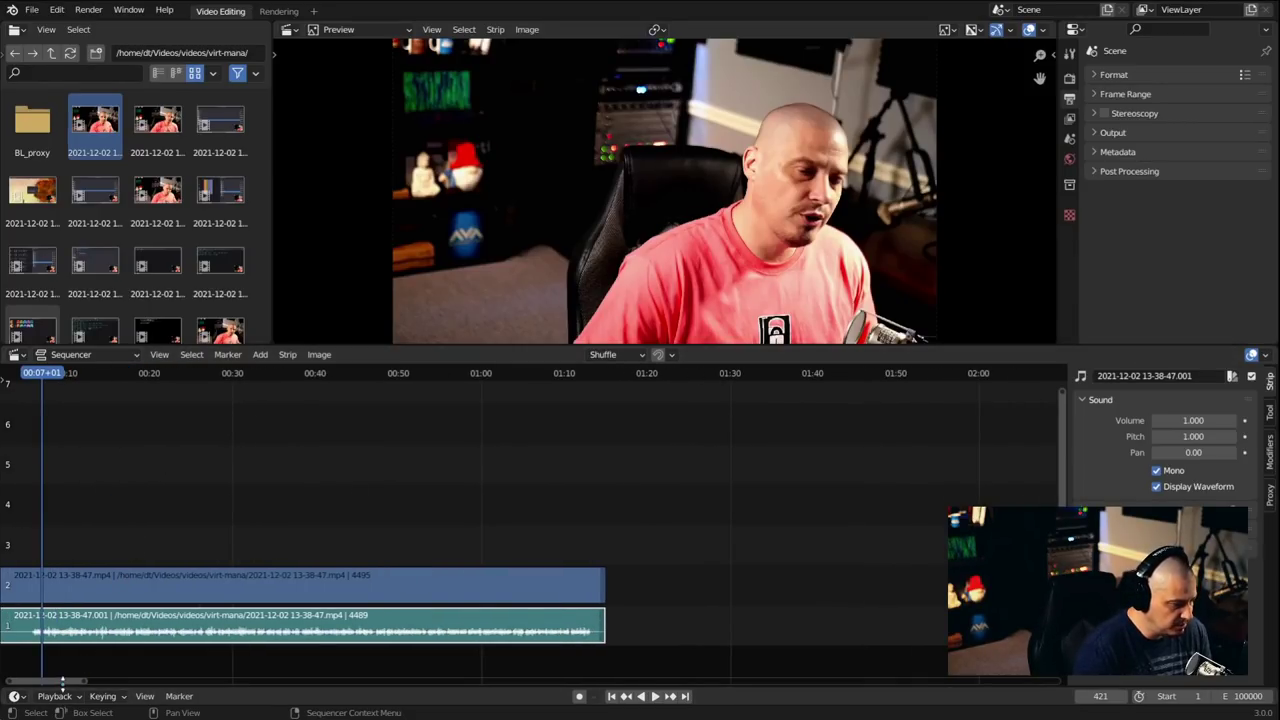
pyautogui.moveTo(52, 684); pyautogui.dragTo(42, 691)
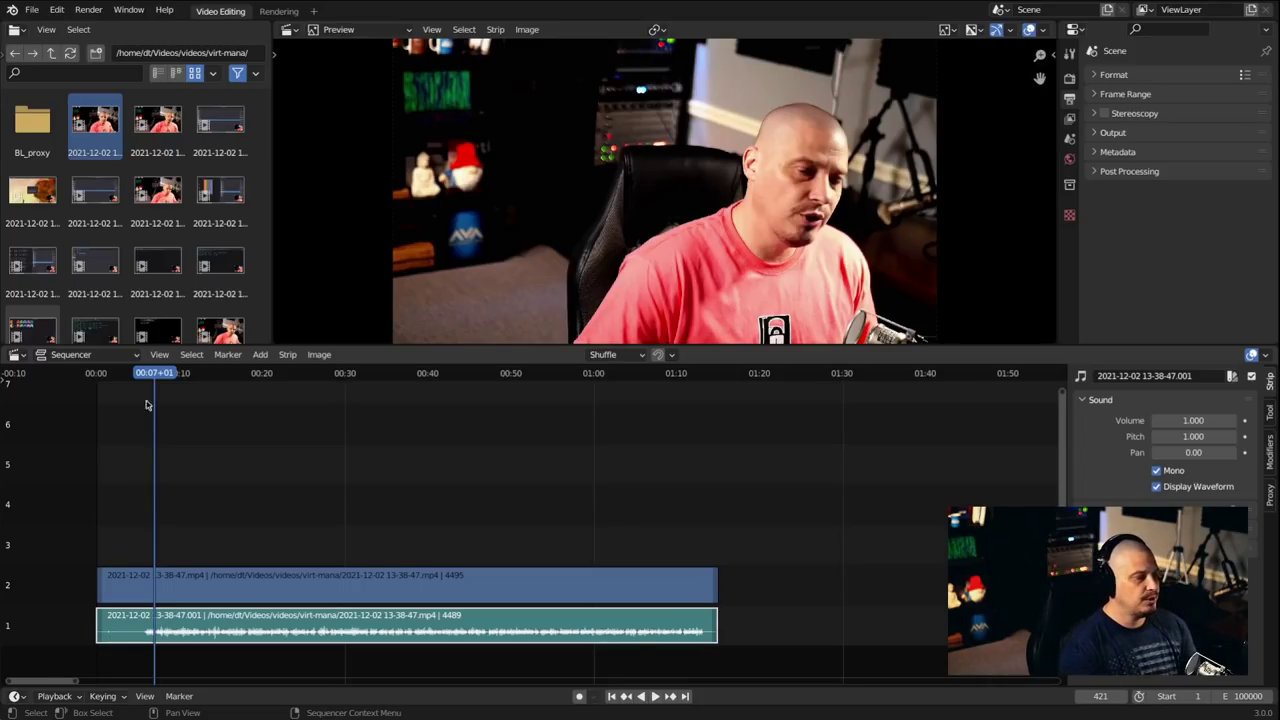
pyautogui.moveTo(108, 372); pyautogui.dragTo(228, 378)
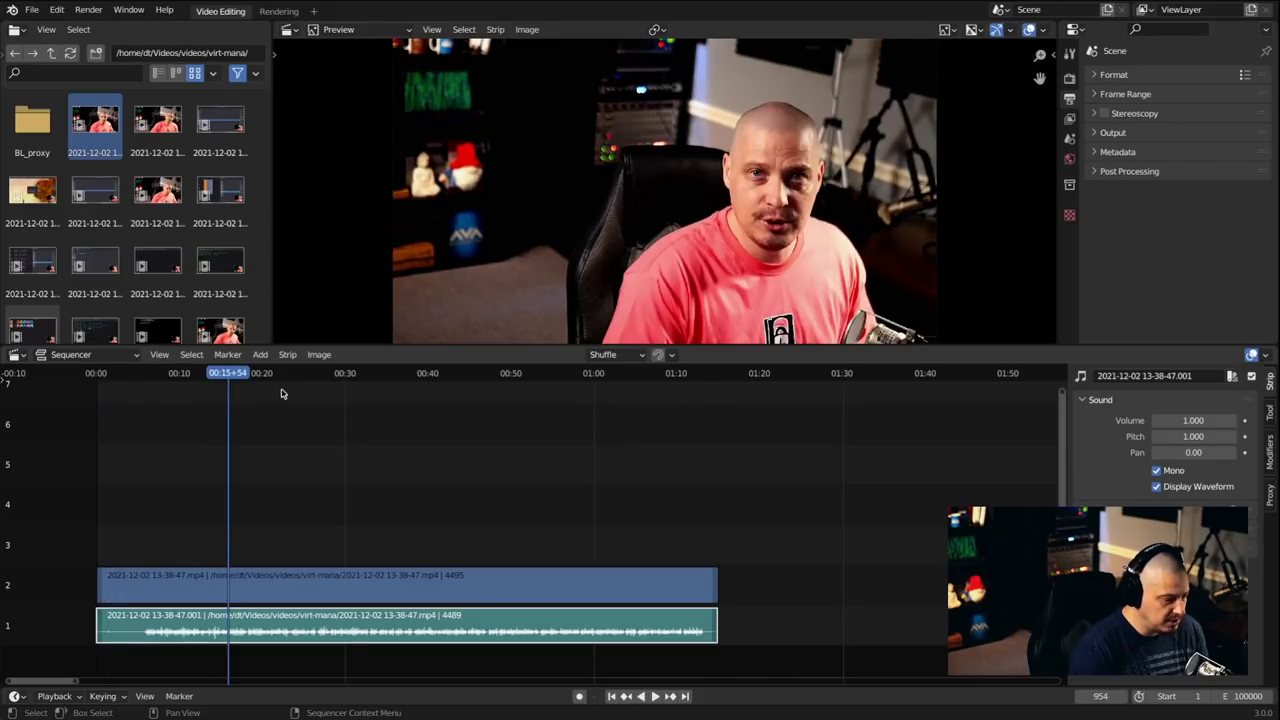
# Step: Trim the start of the video and audio strips together to about 00:05, shortening the video strip to 4201 frames
pyautogui.click(103, 590)
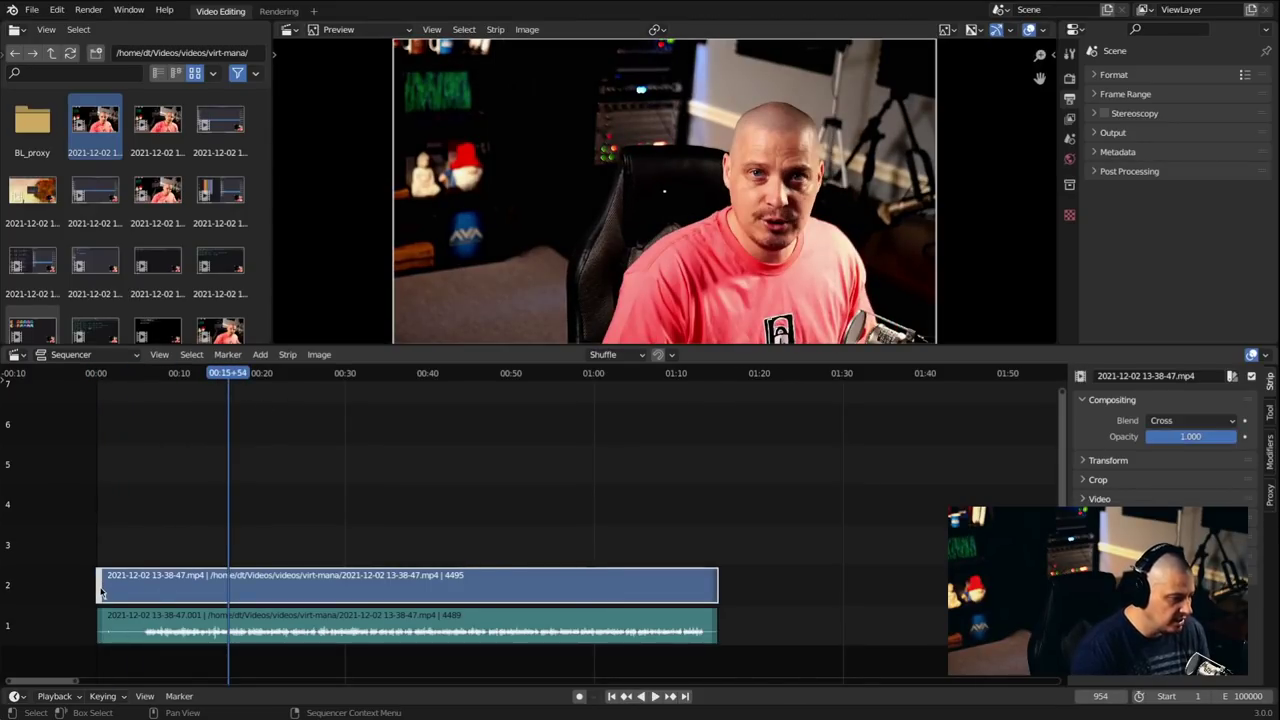
pyautogui.keyDown('alt'); pyautogui.click(101, 591); pyautogui.keyUp('alt')
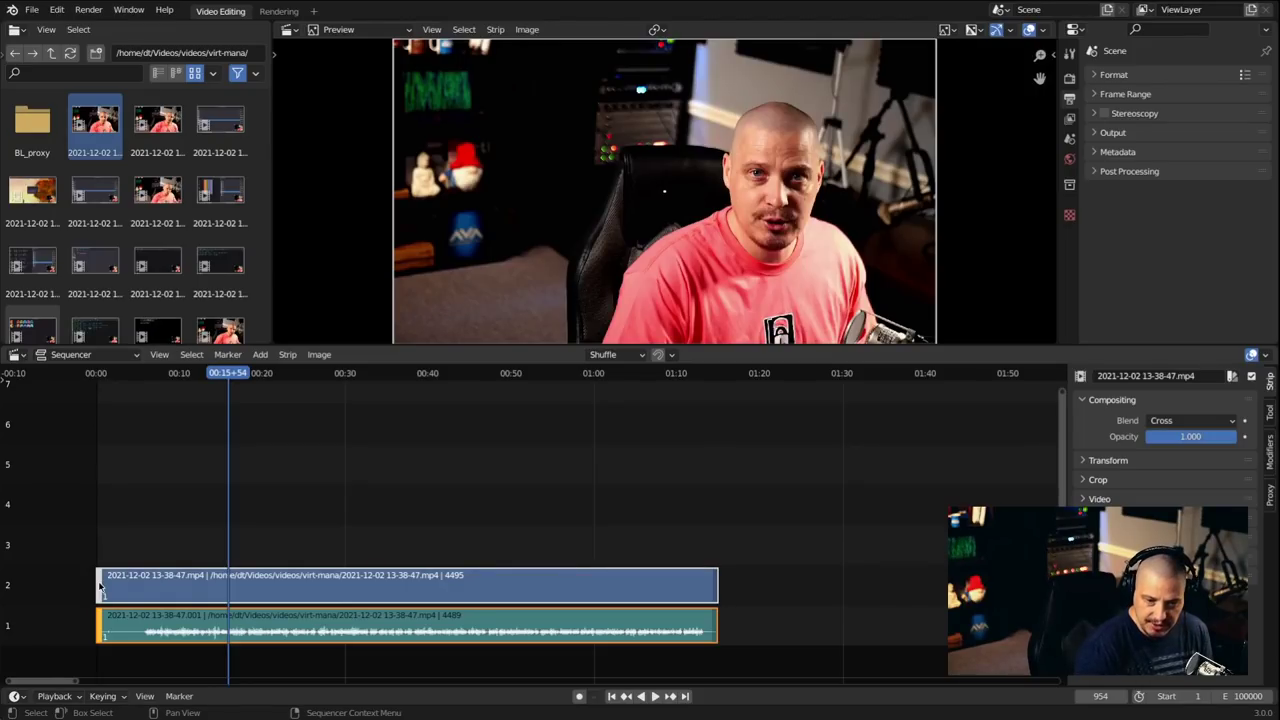
pyautogui.moveTo(101, 590); pyautogui.dragTo(139, 588)
pyautogui.click(169, 543)
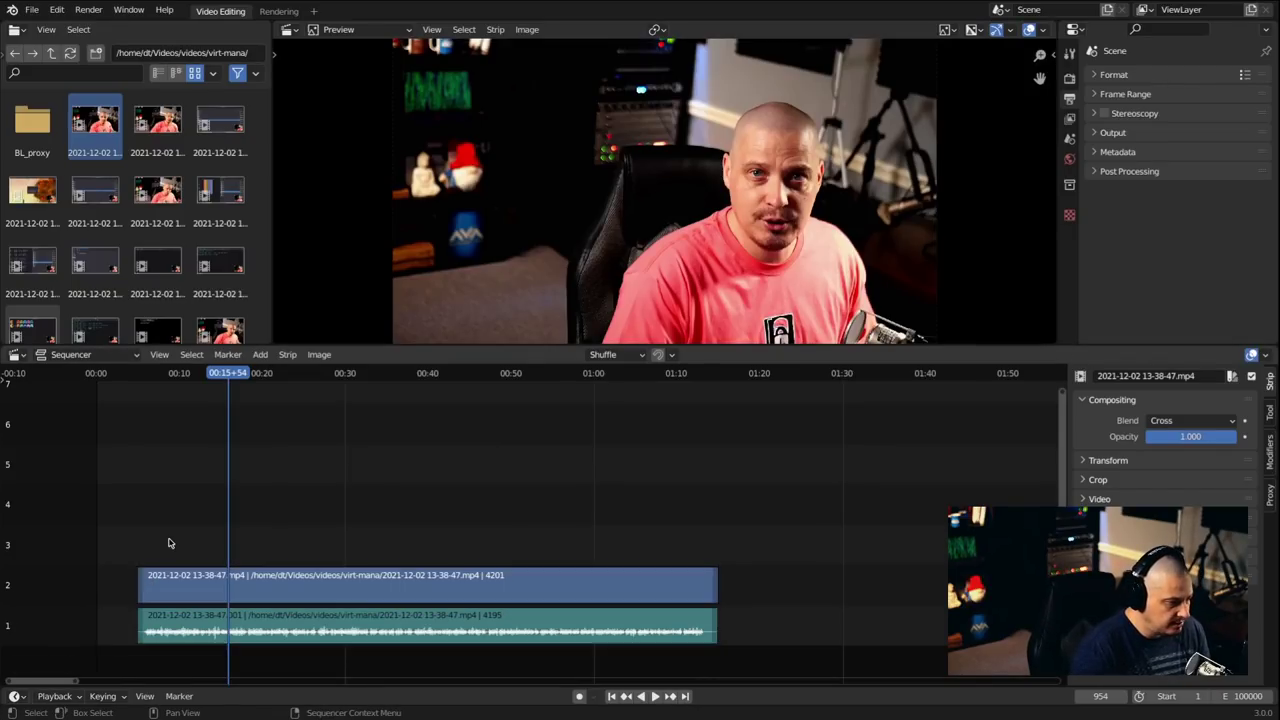
# Step: Select both trimmed strips and move them together back to the start of the timeline
pyautogui.click(180, 590)
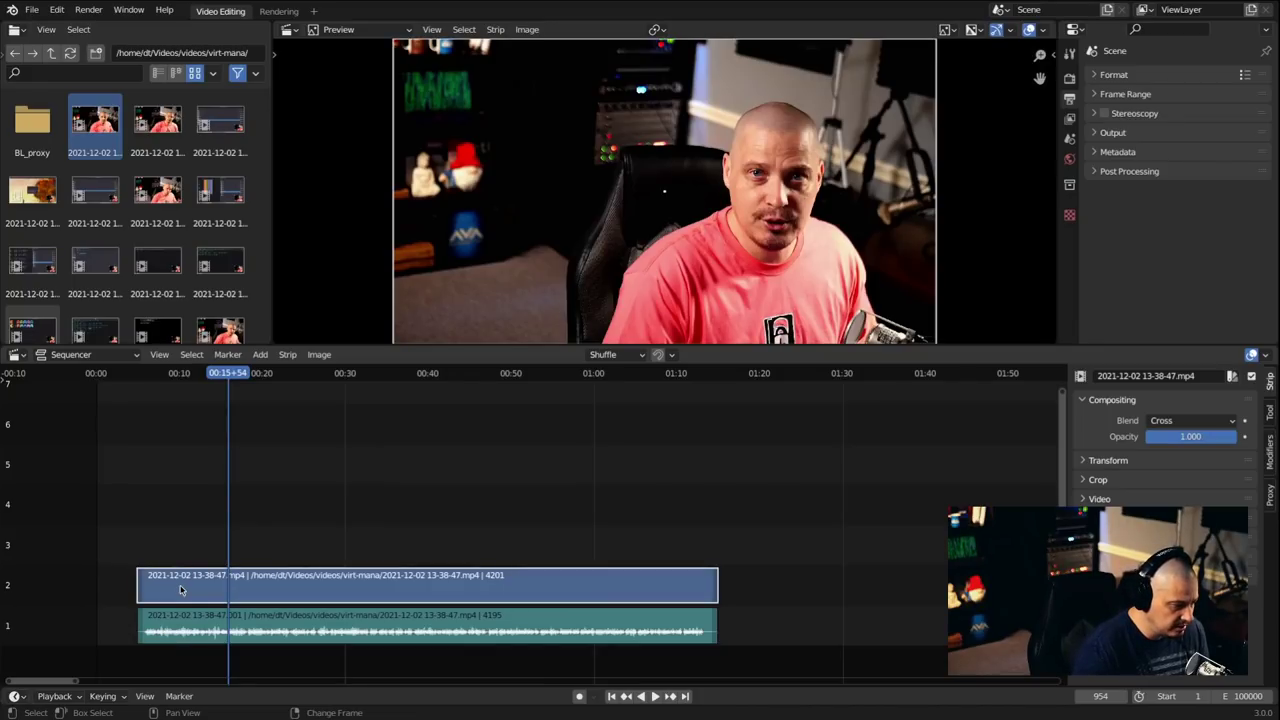
pyautogui.keyDown('shift'); pyautogui.click(168, 630); pyautogui.keyUp('shift')
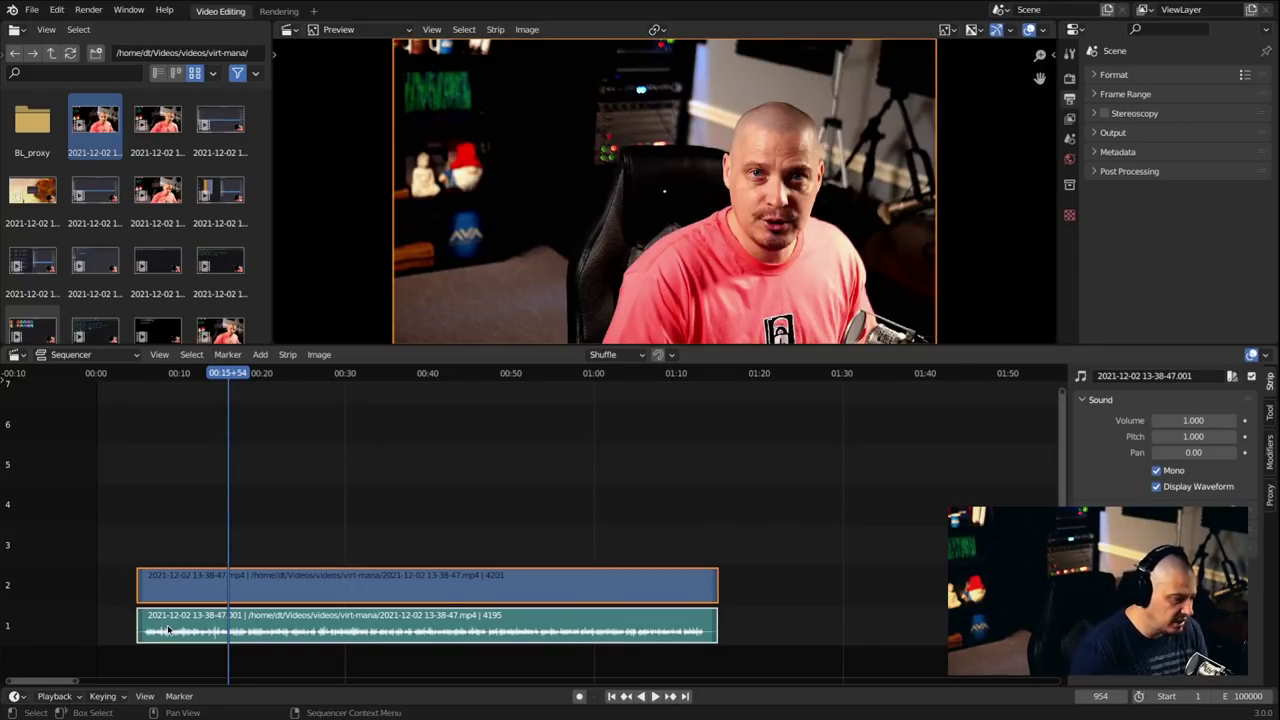
pyautogui.press('g')
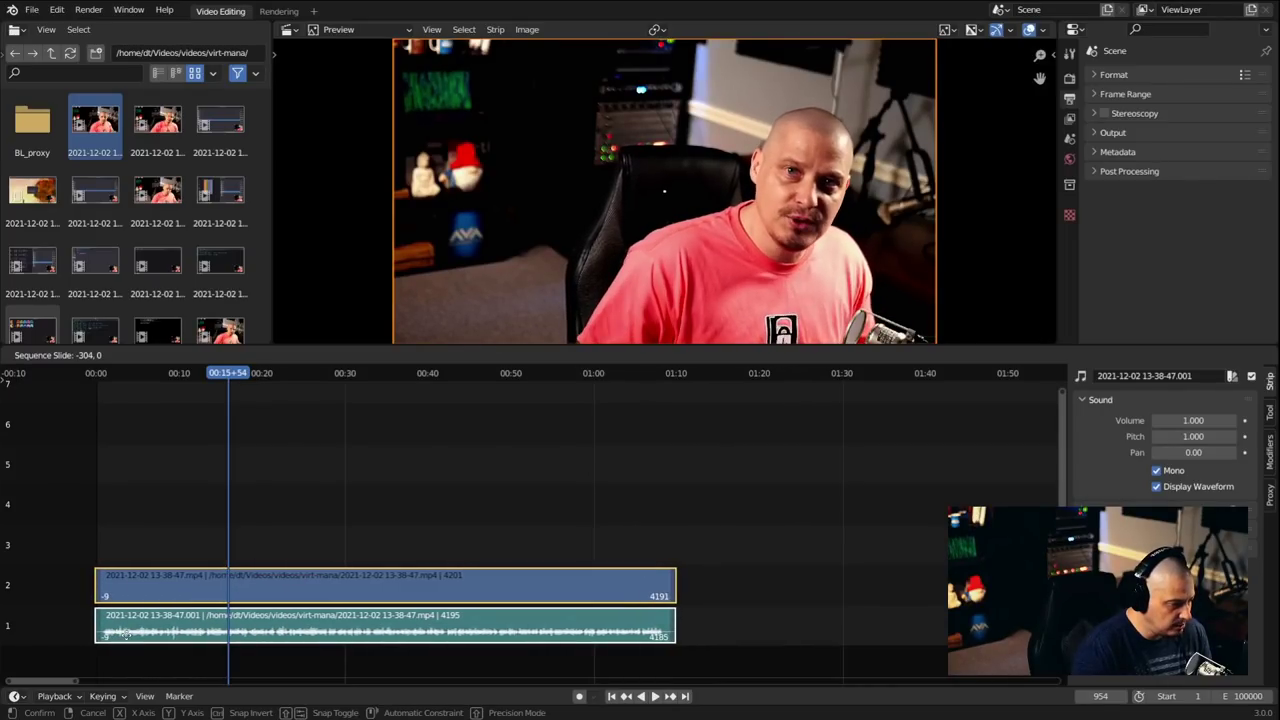
pyautogui.click(125, 635)
# Step: Play the trimmed clip from frame 0 and stop at 00:02+37
pyautogui.hotkey('shift', 'Left')
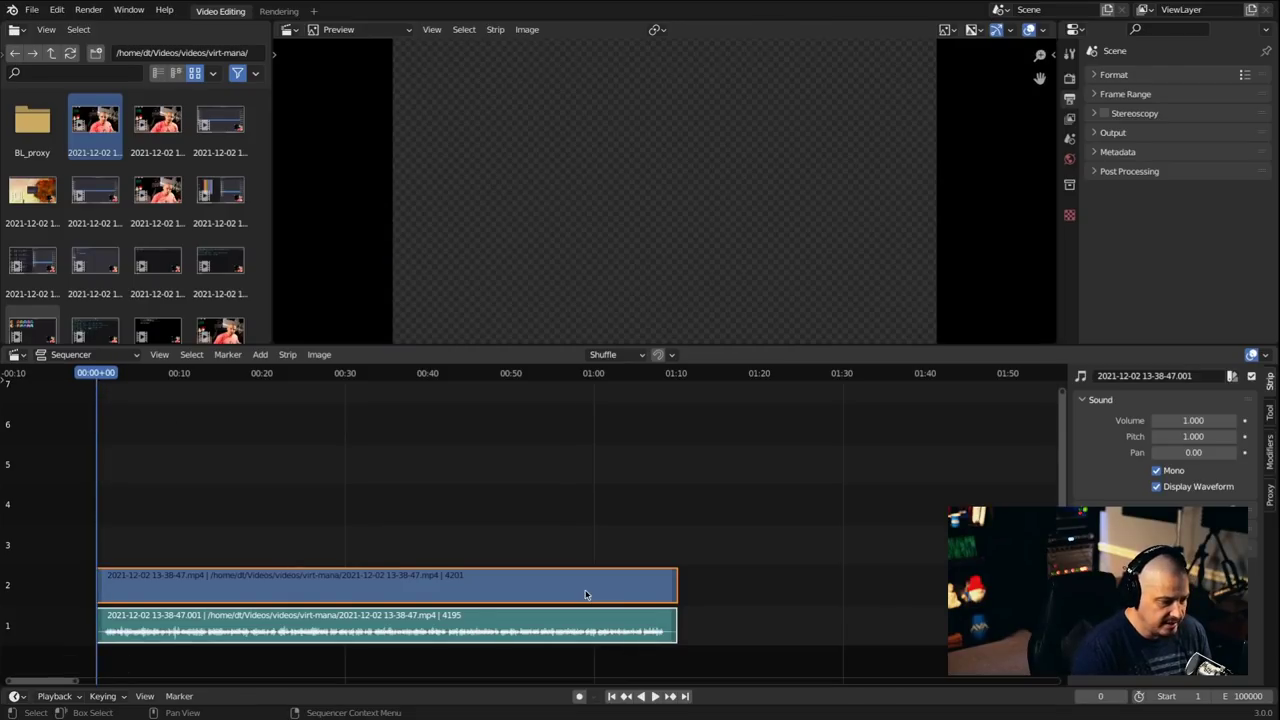
pyautogui.press('space')
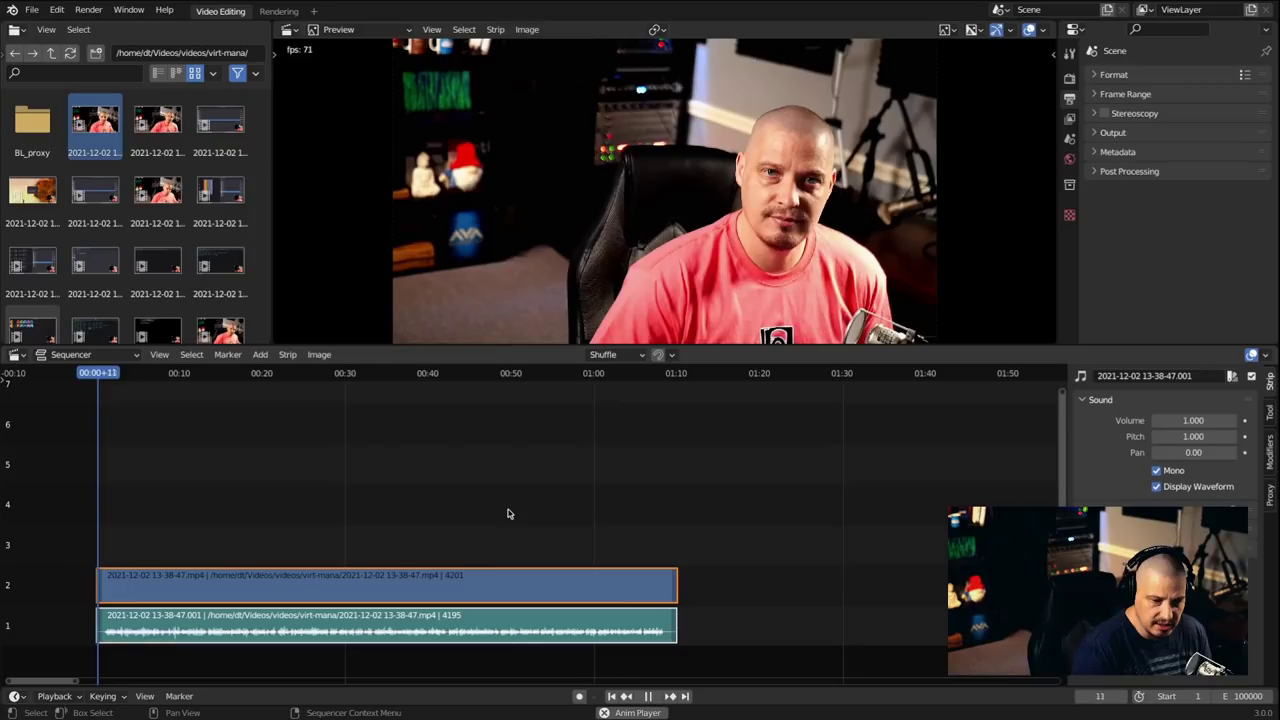
pyautogui.click(648, 696)
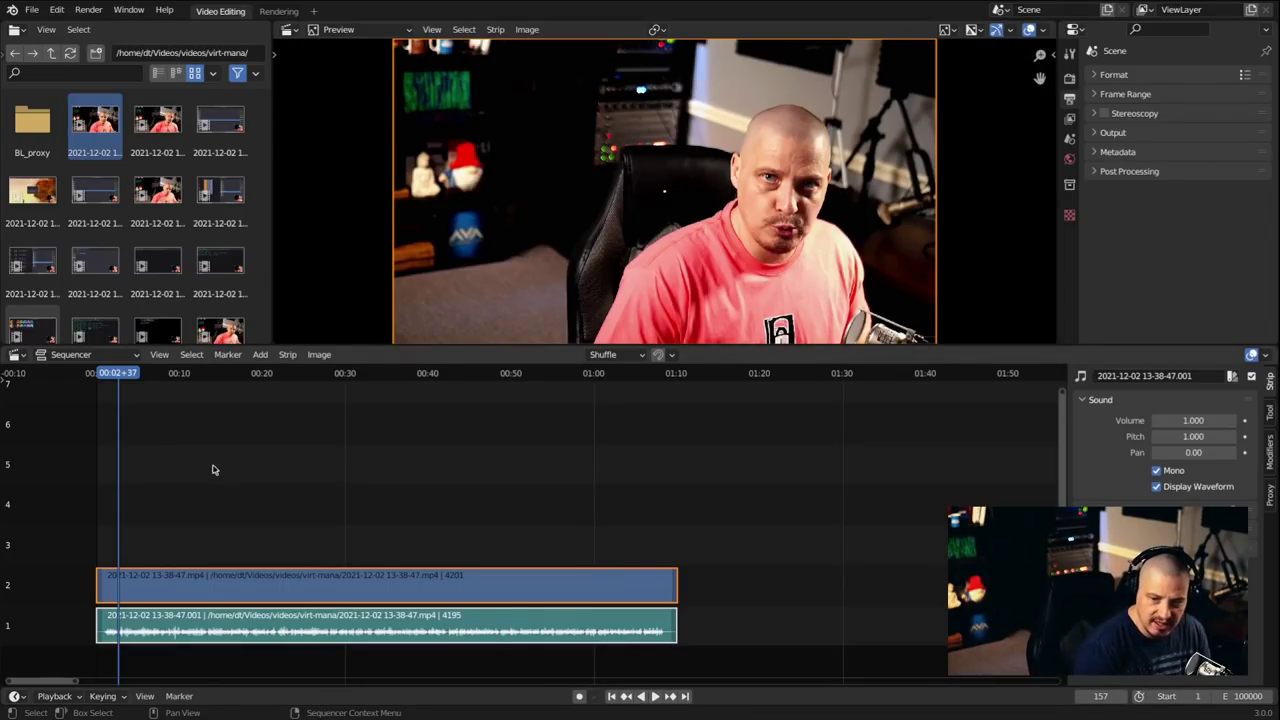
# Step: Select only the video strip and apply a Fade In to it
pyautogui.click(155, 488)
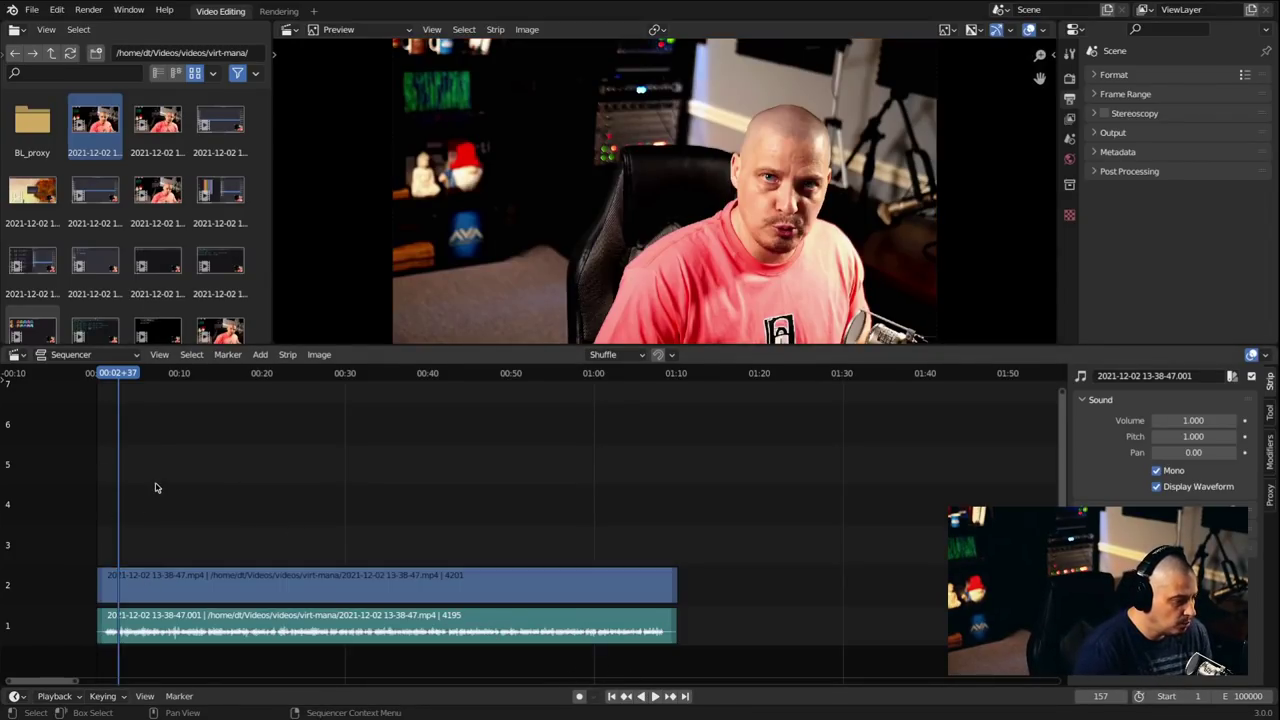
pyautogui.click(142, 590)
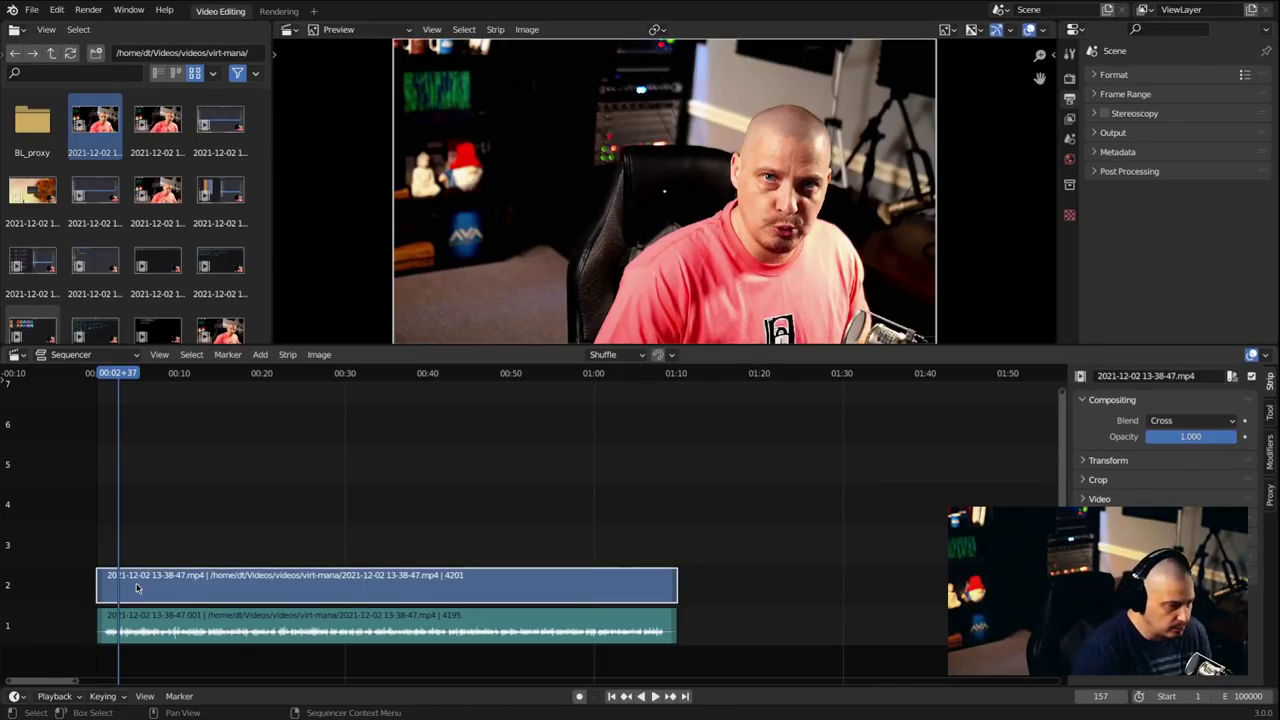
pyautogui.rightClick(137, 588)
pyautogui.moveTo(137, 589)
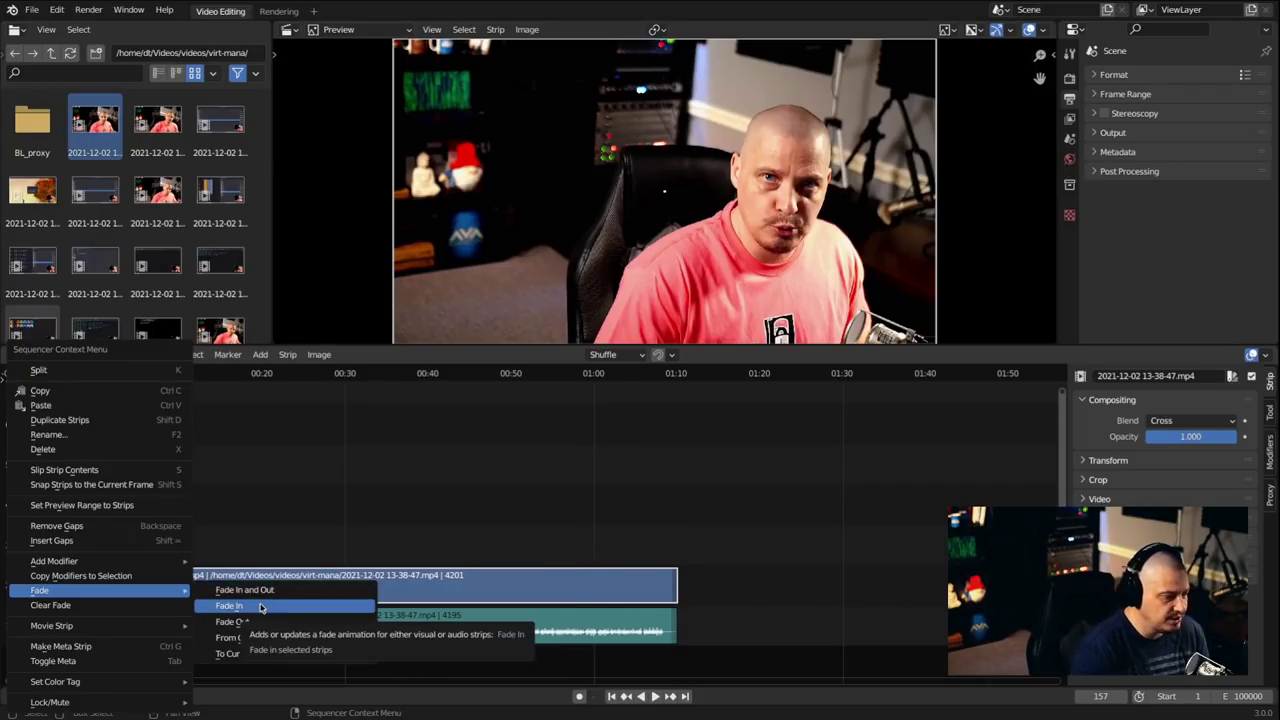
pyautogui.click(260, 607)
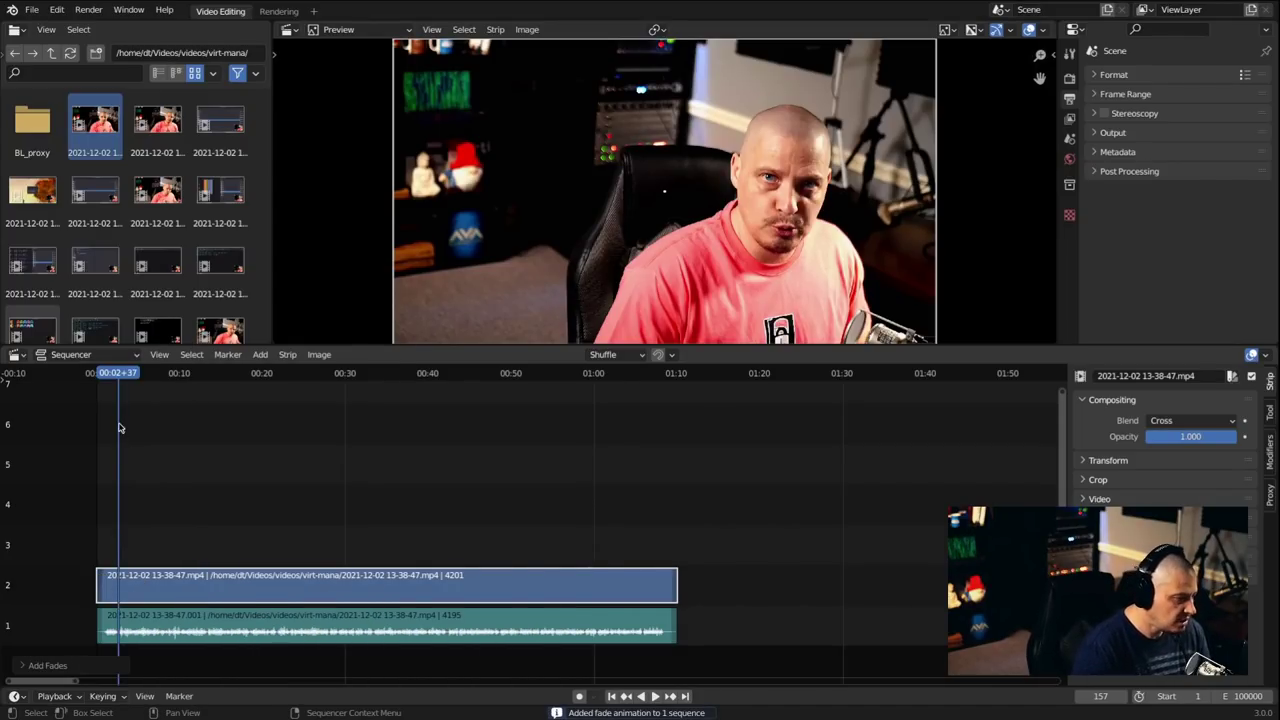
# Step: Play the video strip's fade-in from the start of the timeline and stop at 00:02+37
pyautogui.moveTo(117, 372); pyautogui.dragTo(97, 374)
pyautogui.press('space')
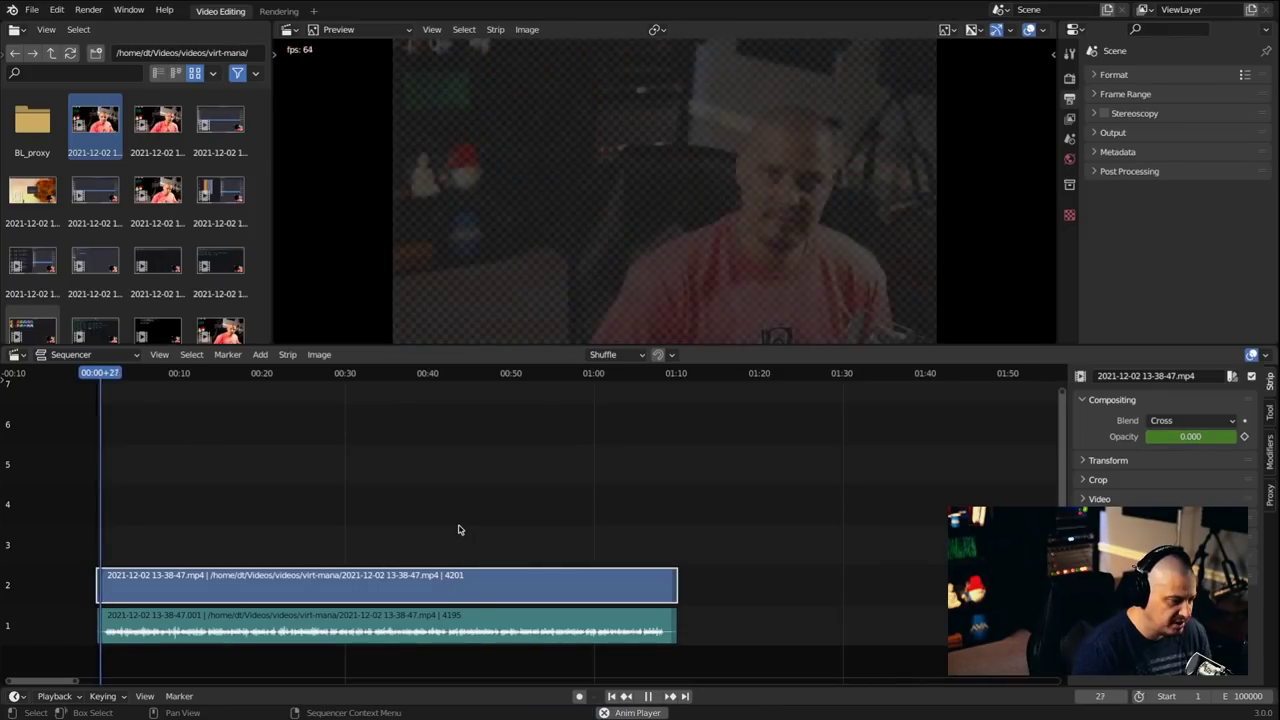
pyautogui.click(651, 697)
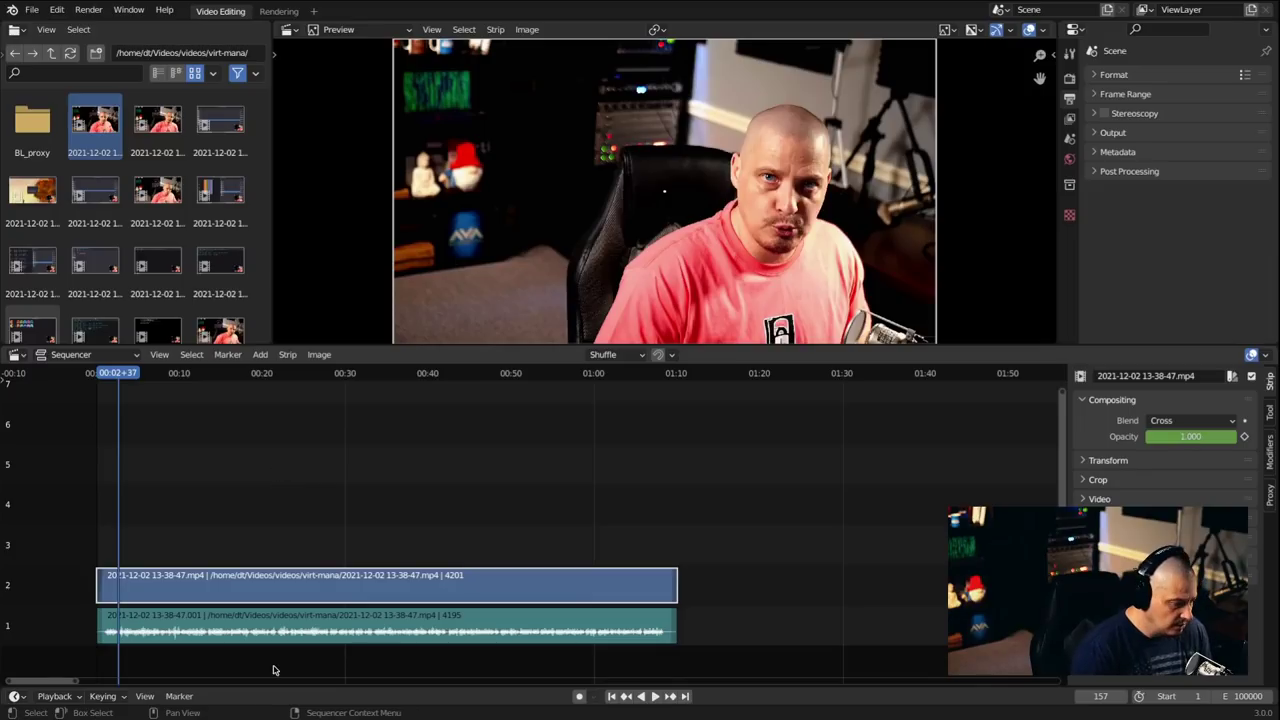
# Step: Add a Text strip above the video strip at the playhead
pyautogui.hotkey('shift', 'a')
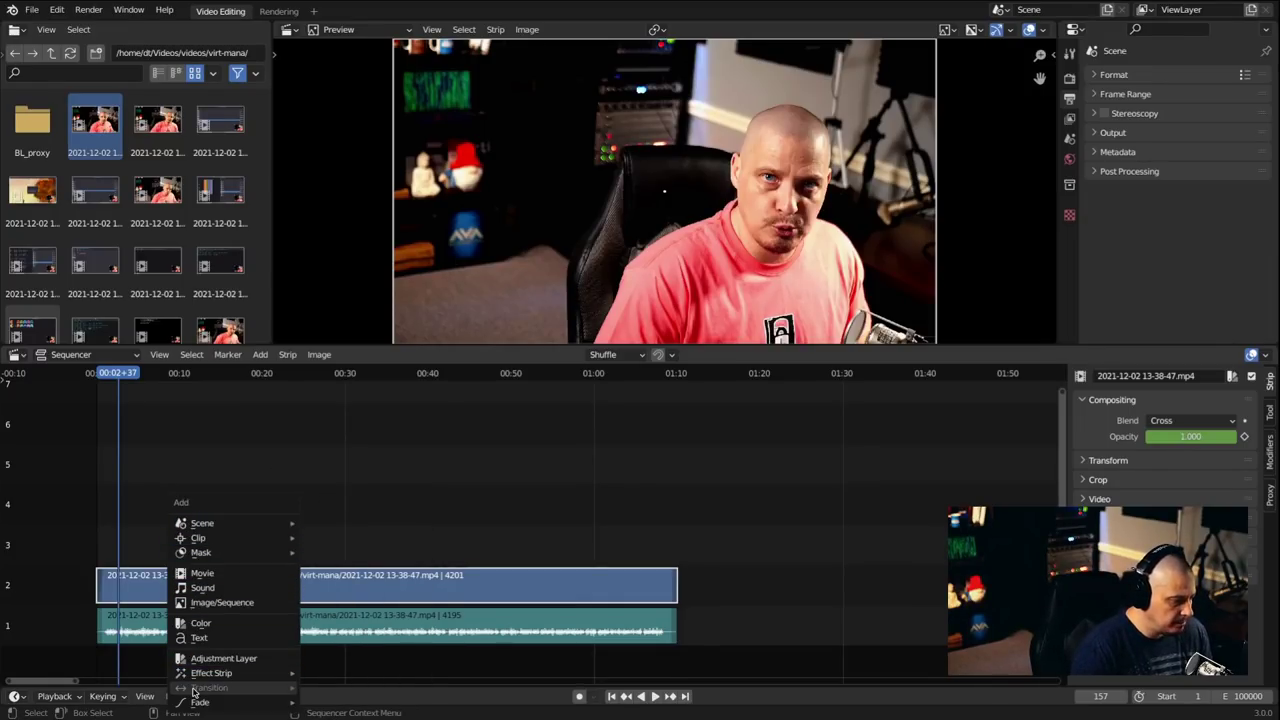
pyautogui.click(260, 355)
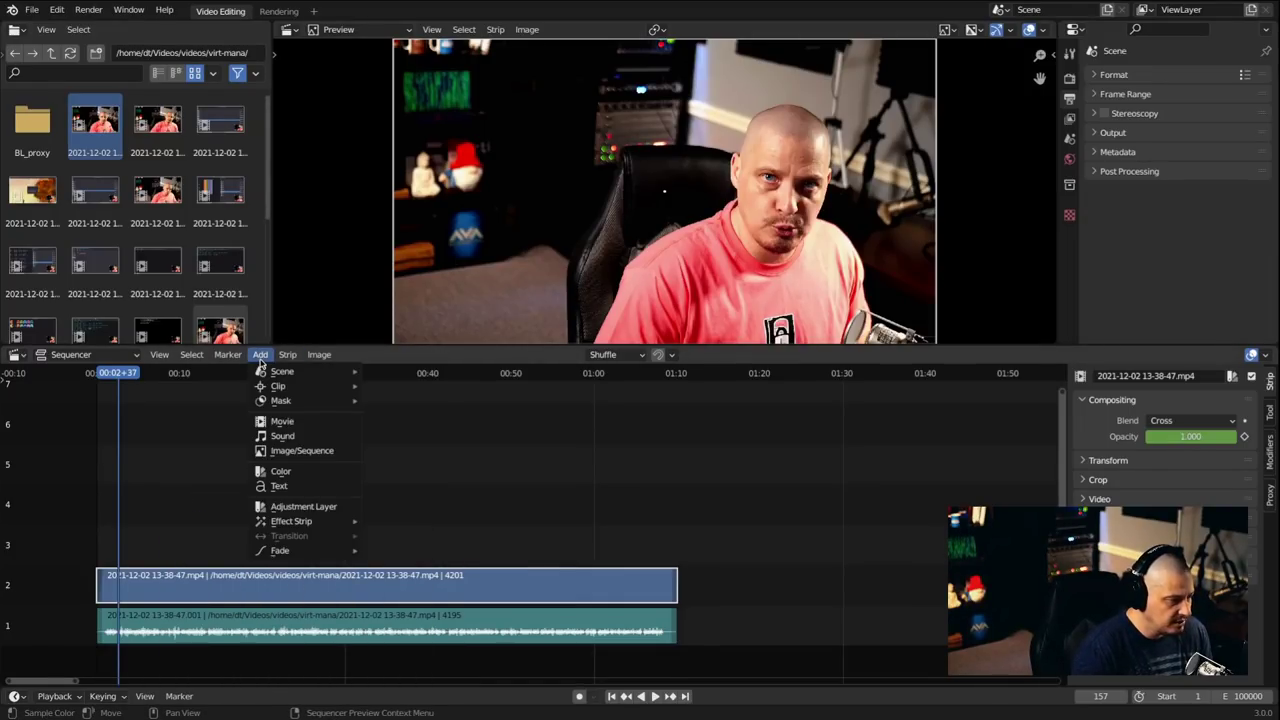
pyautogui.hotkey('shift', 'a')
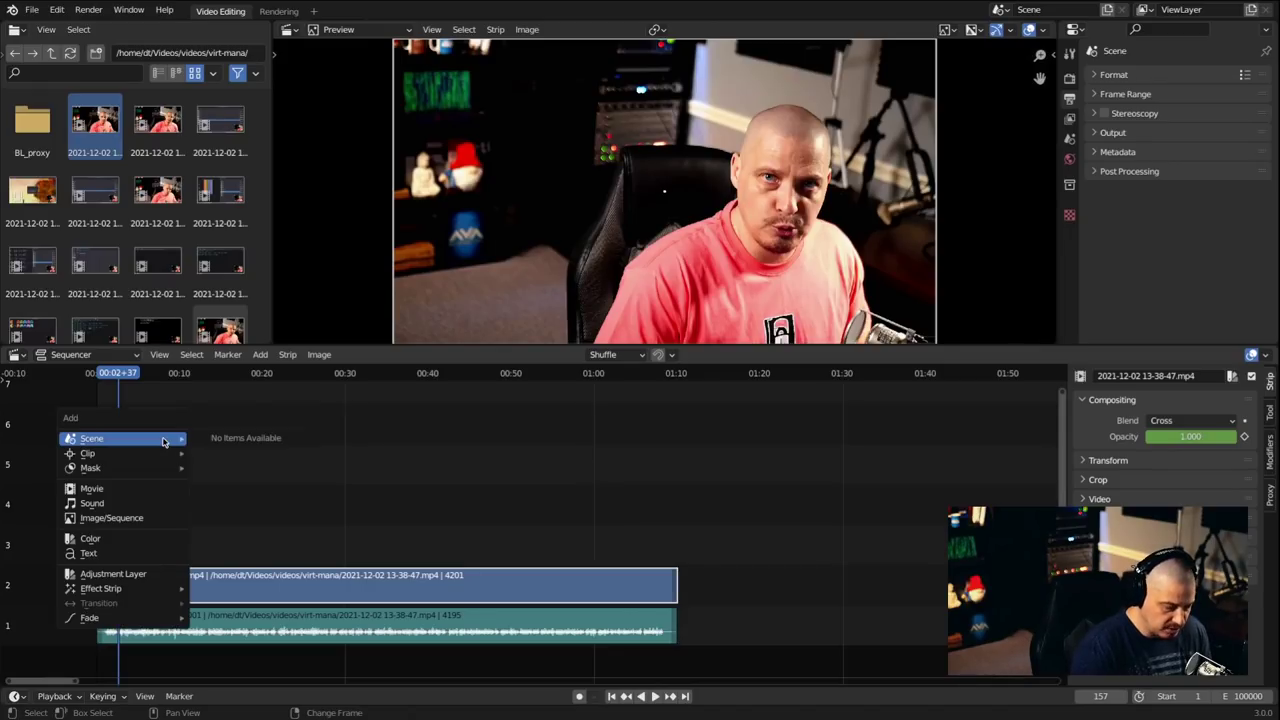
pyautogui.click(110, 562)
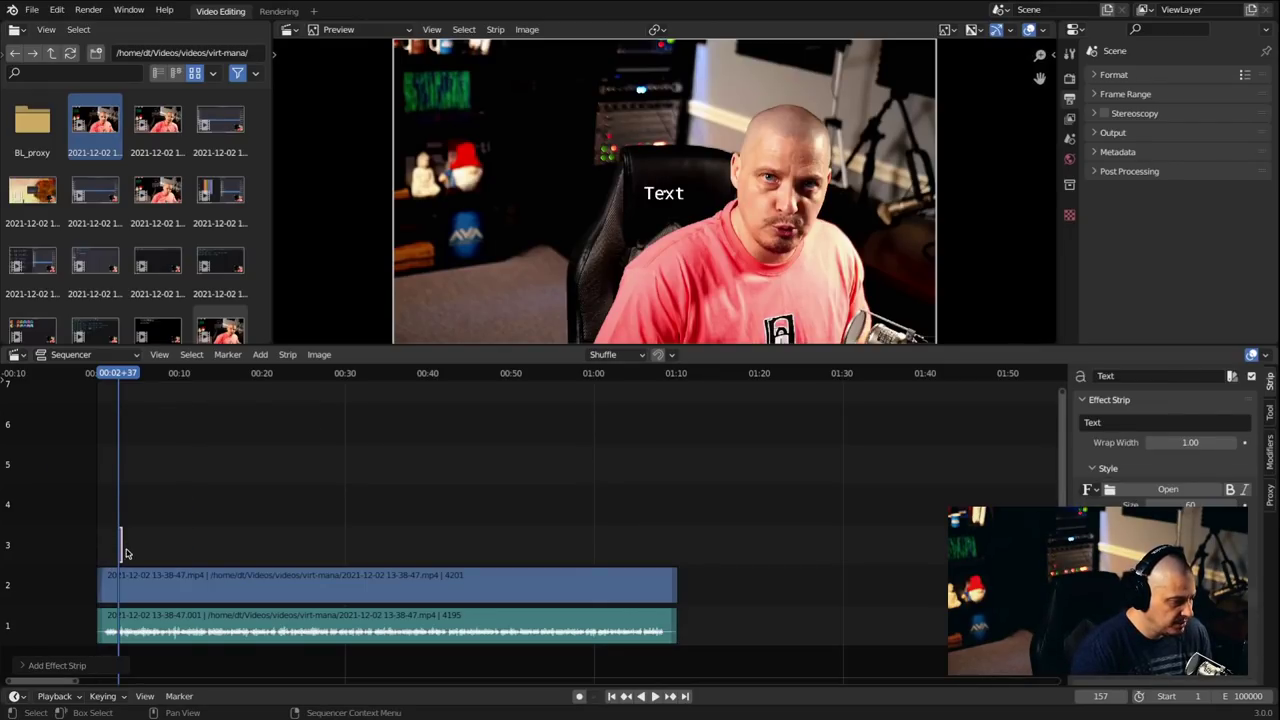
# Step: Move the playhead back to 00:00+48 and shift the text strip earlier so it starts at about 00:01+50
pyautogui.moveTo(122, 385); pyautogui.dragTo(104, 384)
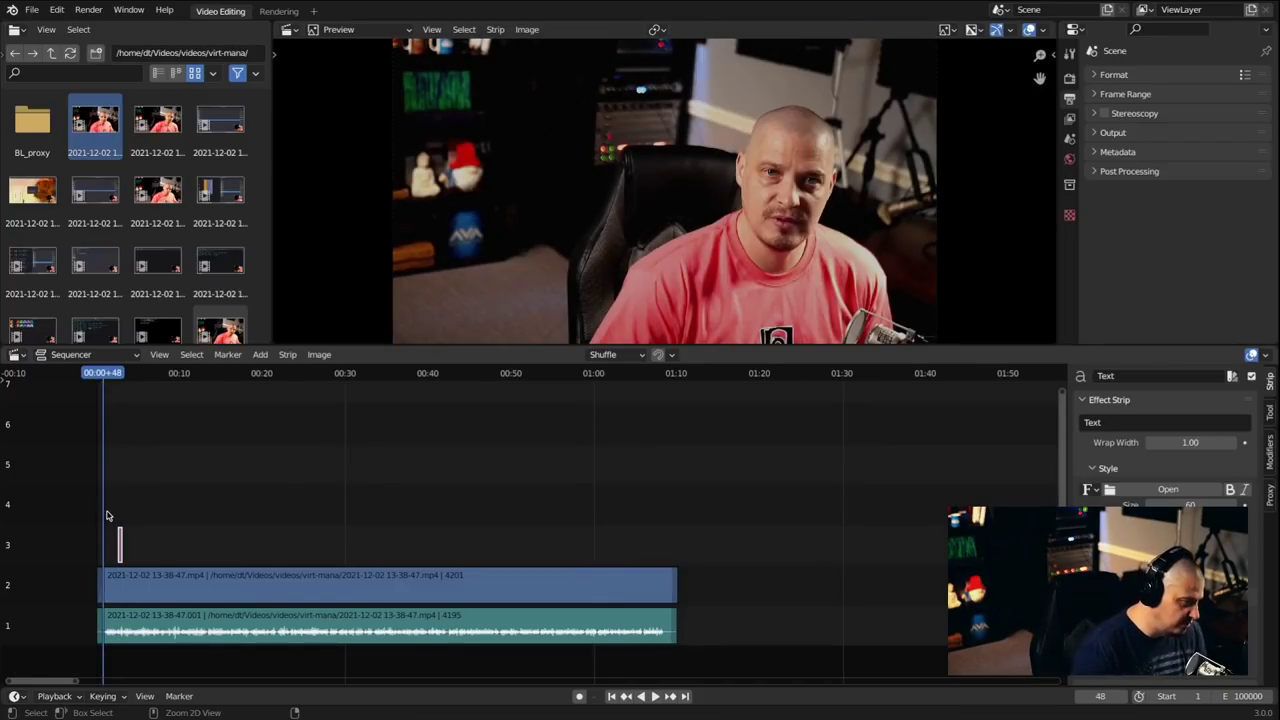
pyautogui.keyDown('ctrl'); pyautogui.hscroll(-3, 110, 516); pyautogui.keyUp('ctrl')
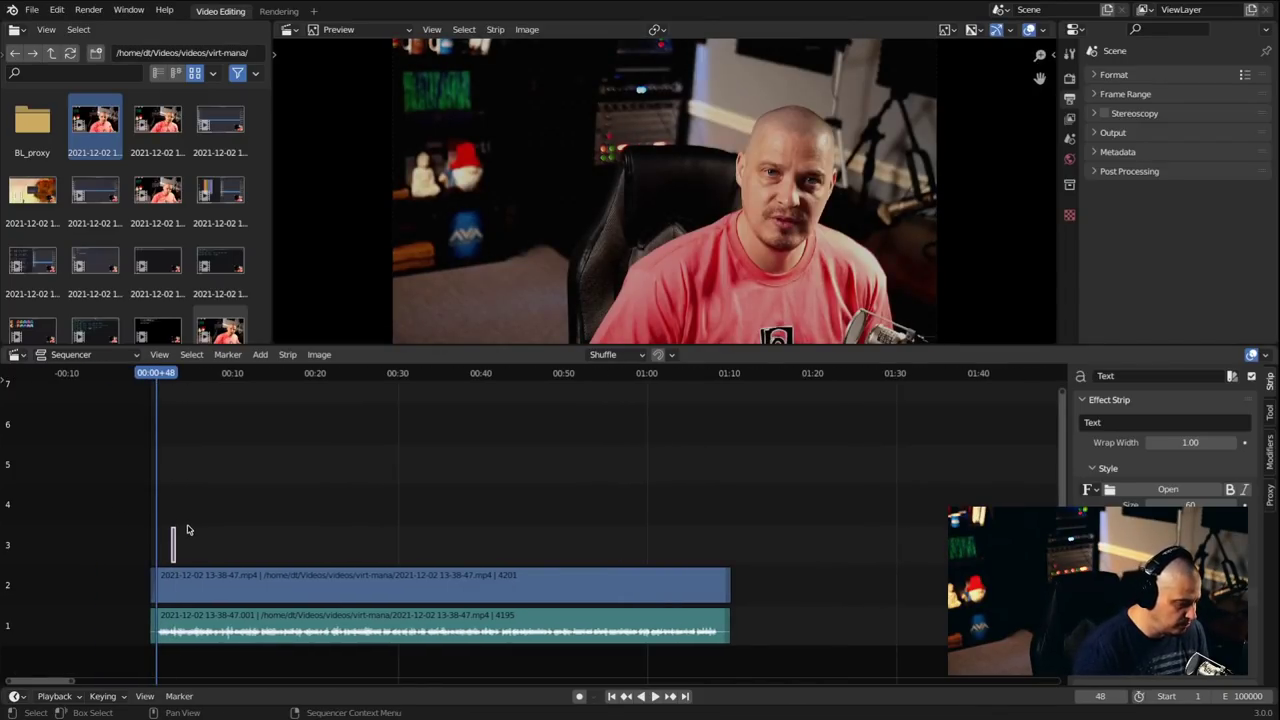
pyautogui.scroll(5, 198, 562)
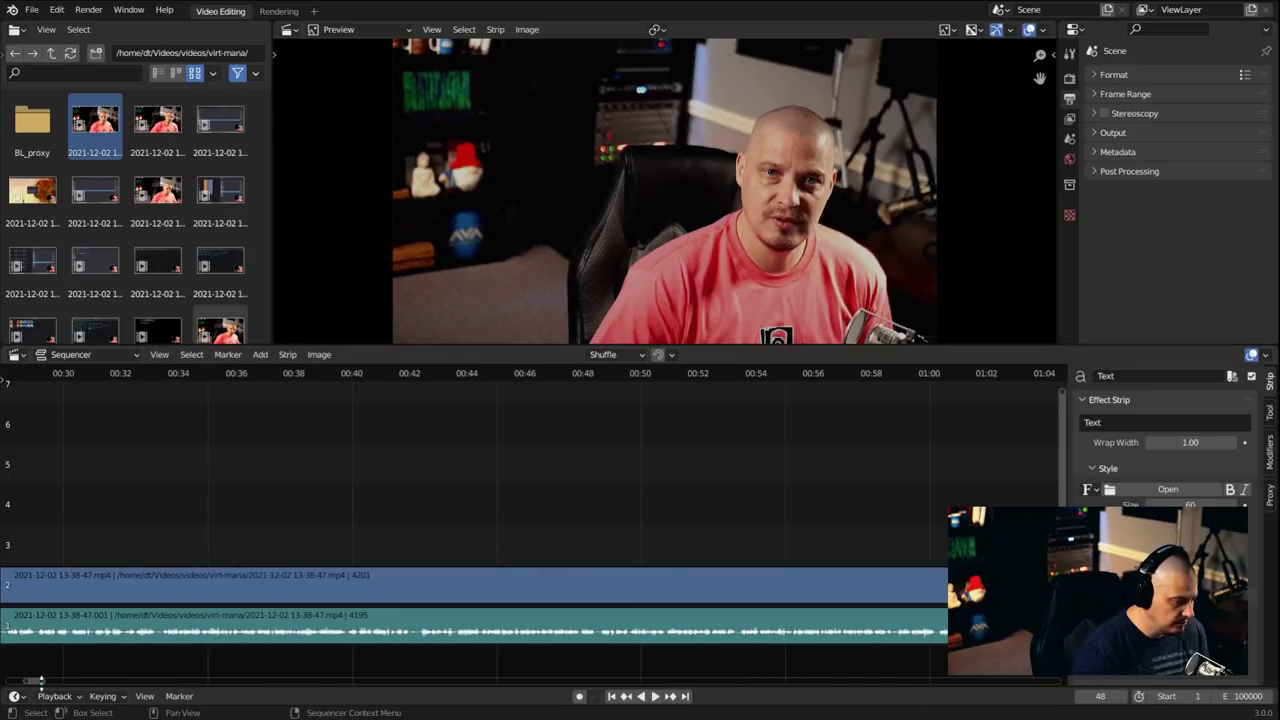
pyautogui.moveTo(30, 683); pyautogui.dragTo(14, 684)
pyautogui.keyDown('ctrl'); pyautogui.hscroll(2, 70, 560); pyautogui.keyUp('ctrl')
pyautogui.scroll(1, 89, 498)
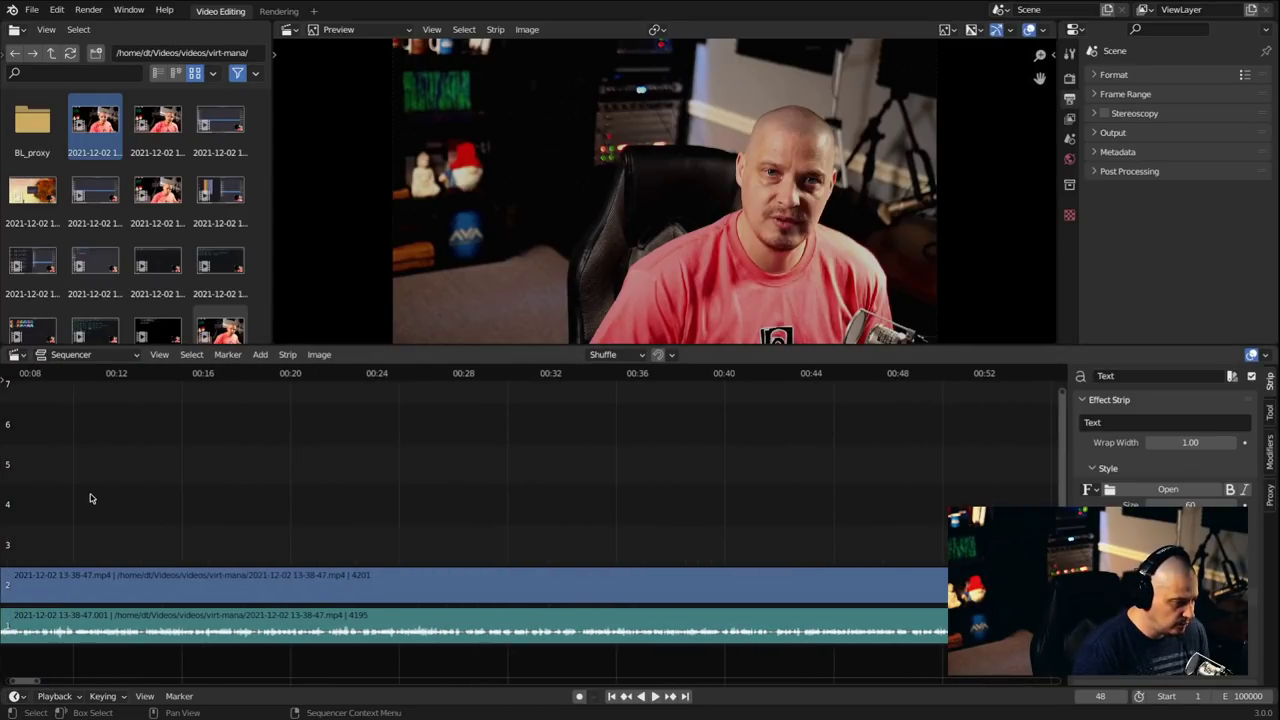
pyautogui.keyDown('ctrl'); pyautogui.hscroll(-5, 22, 684); pyautogui.keyUp('ctrl')
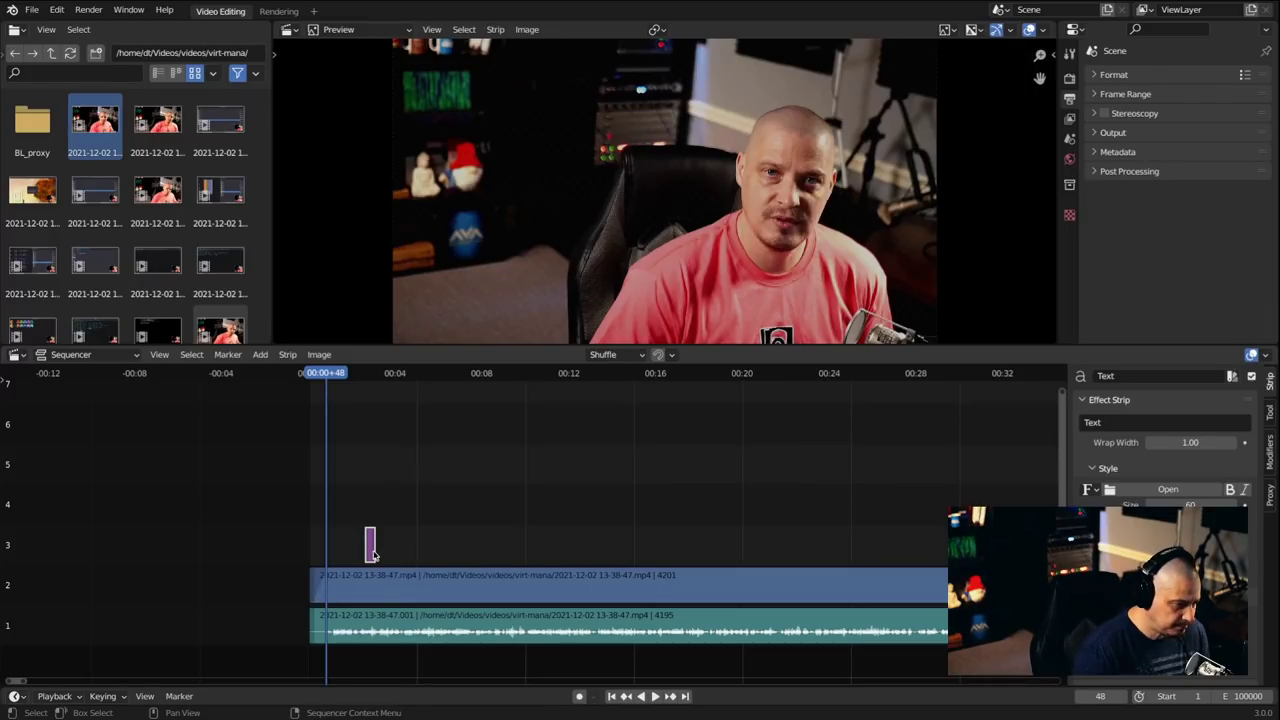
pyautogui.moveTo(372, 556)
pyautogui.mouseDown()
pyautogui.moveTo(383, 545)
pyautogui.moveTo(358, 544)
pyautogui.mouseUp()
# Step: Extend the end of the text strip to frame 739, making it 629 frames long
pyautogui.keyDown('ctrl'); pyautogui.hscroll(3, 331, 560); pyautogui.keyUp('ctrl')
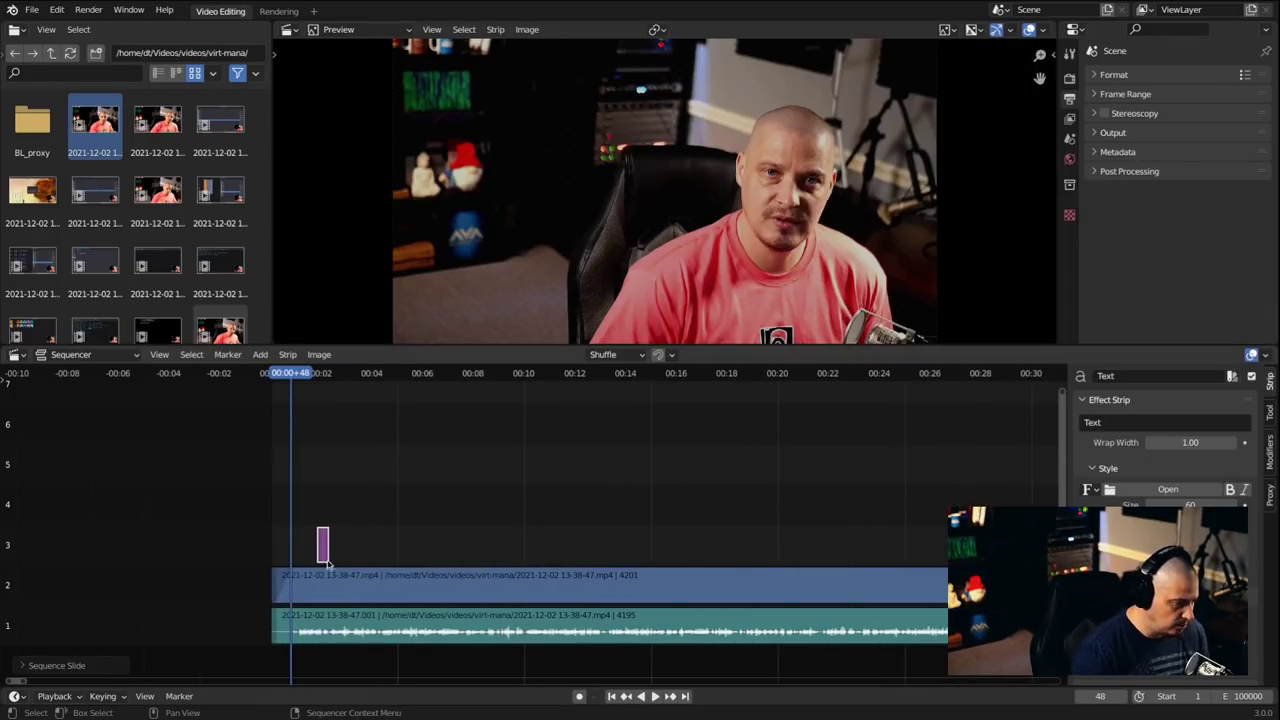
pyautogui.scroll(6, 306, 549)
pyautogui.scroll(1, 306, 549)
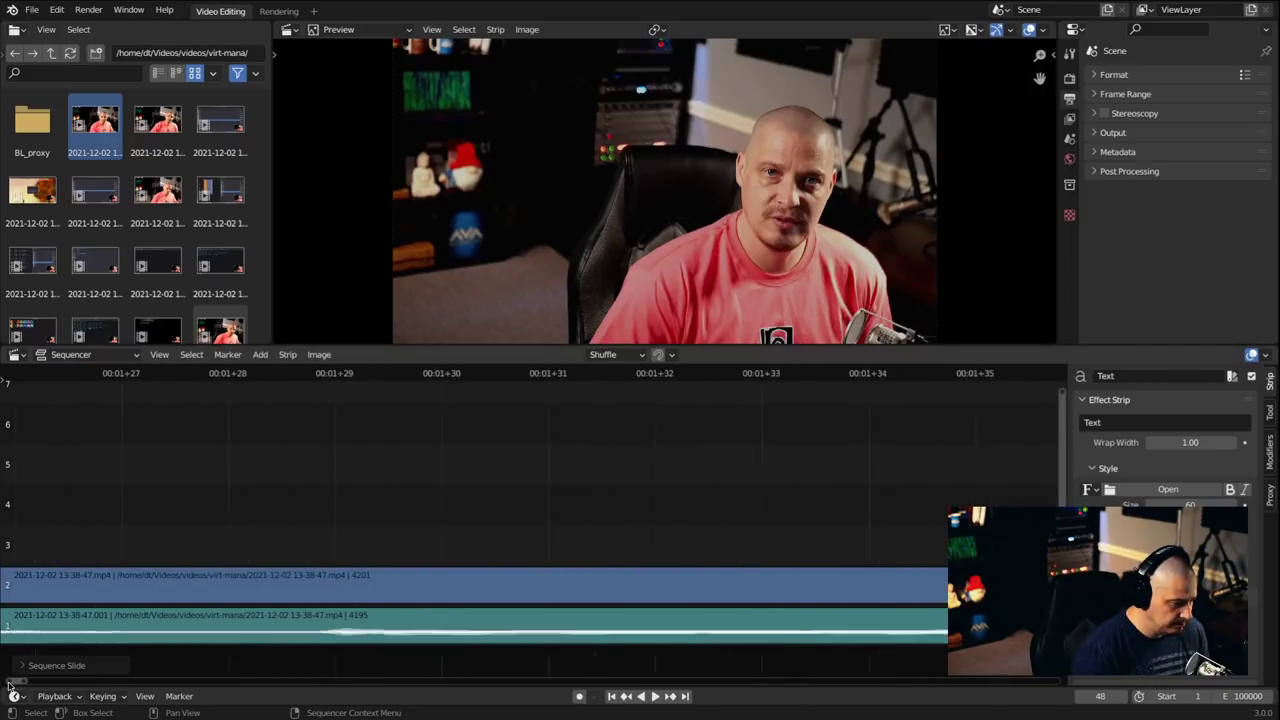
pyautogui.press('Home')
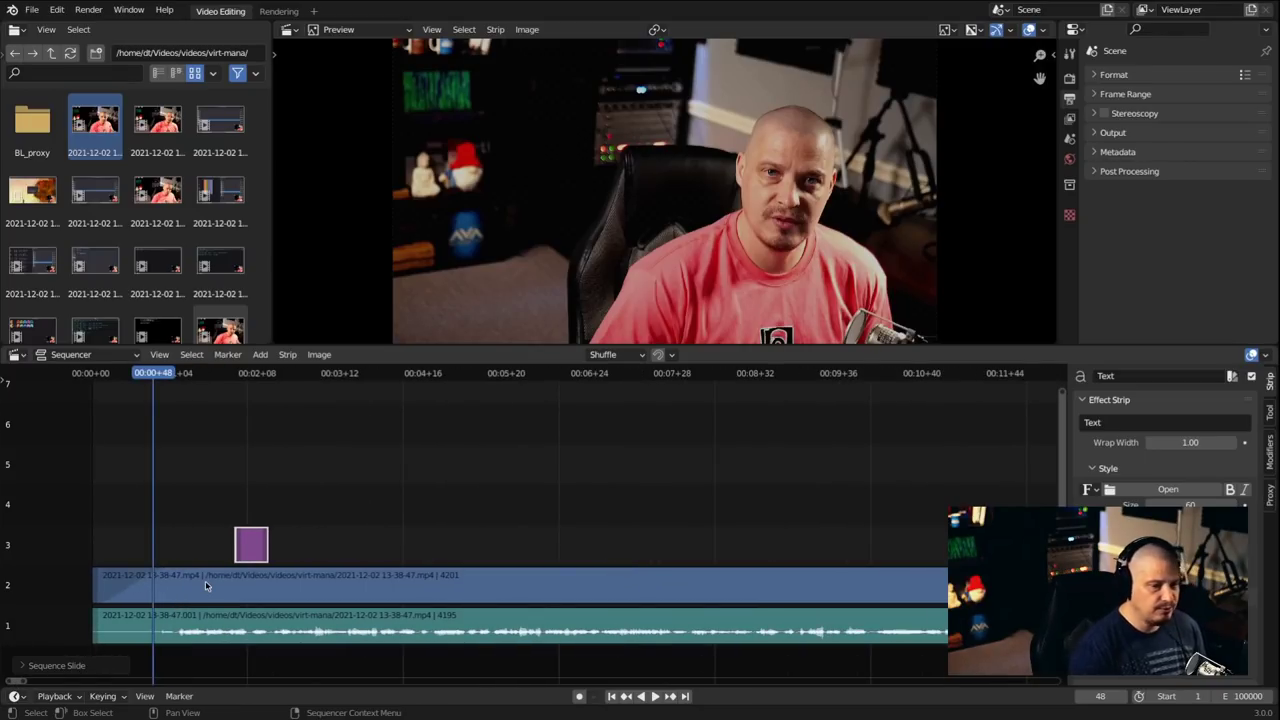
pyautogui.click(265, 546)
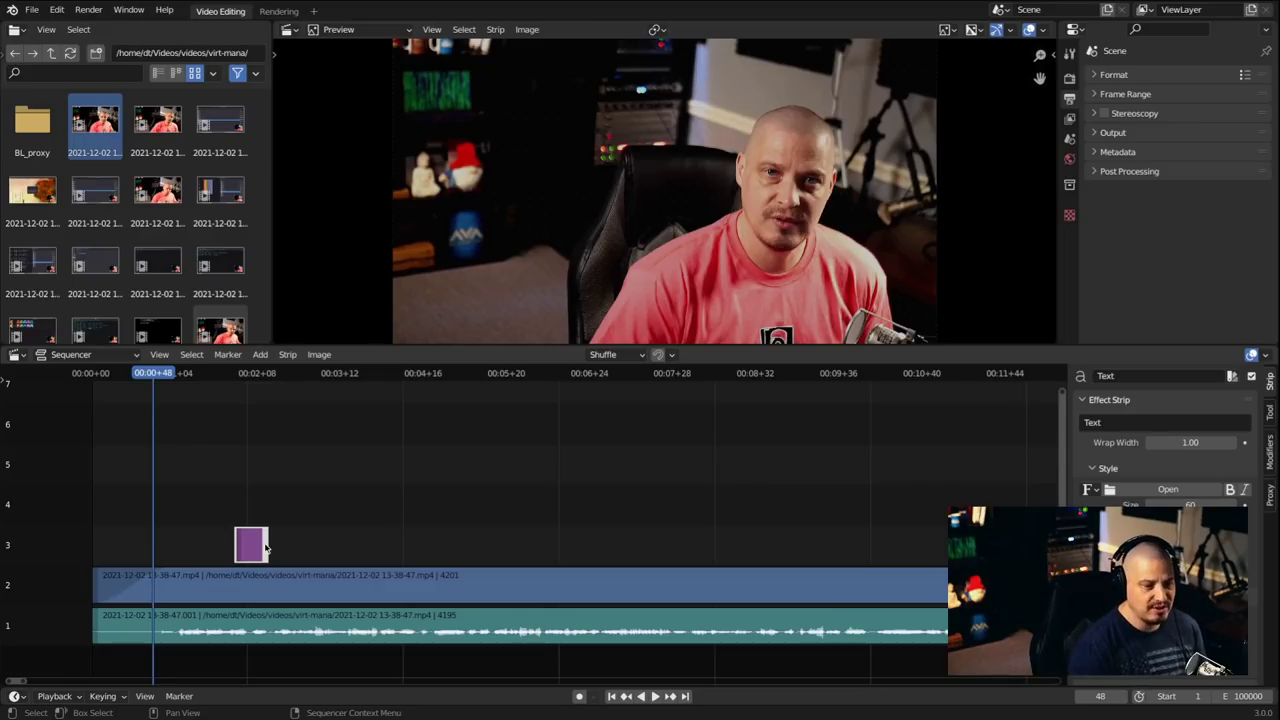
pyautogui.moveTo(265, 546); pyautogui.dragTo(1060, 548)
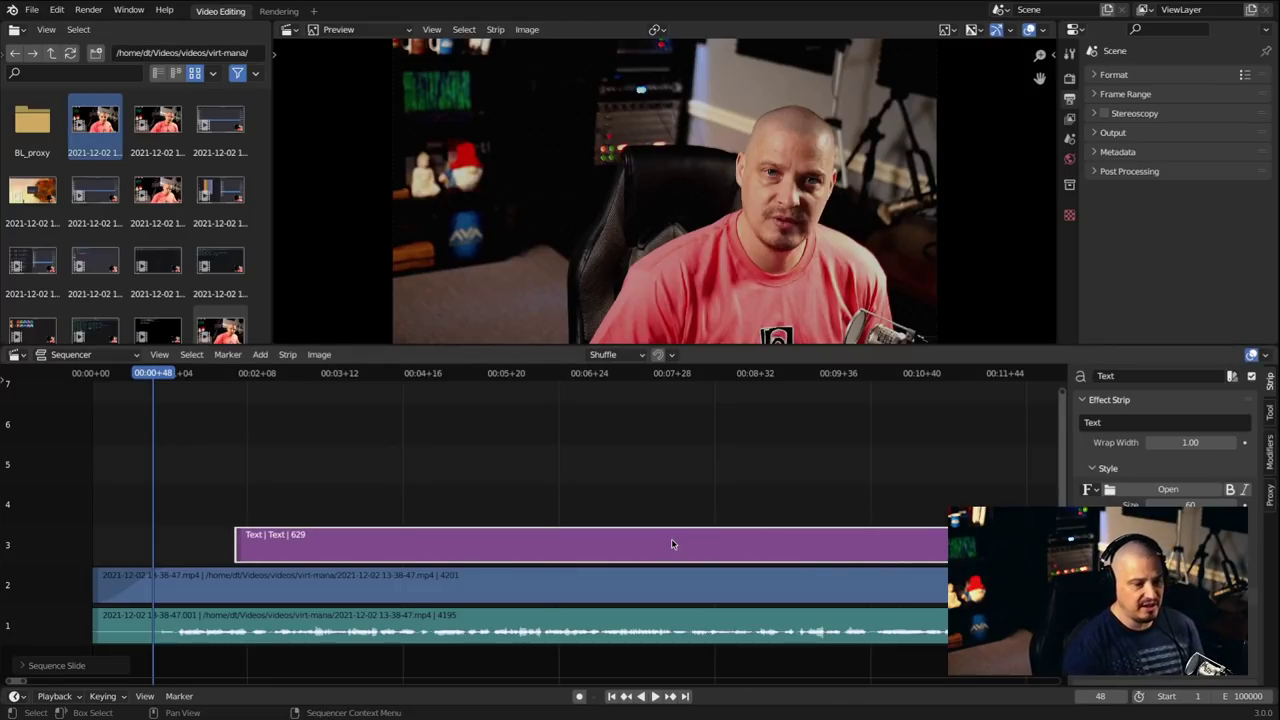
# Step: Play the timeline from 00:01+40 into the text strip and stop at 00:02+17
pyautogui.moveTo(215, 380)
pyautogui.mouseDown()
pyautogui.moveTo(244, 380)
pyautogui.moveTo(222, 374)
pyautogui.mouseUp()
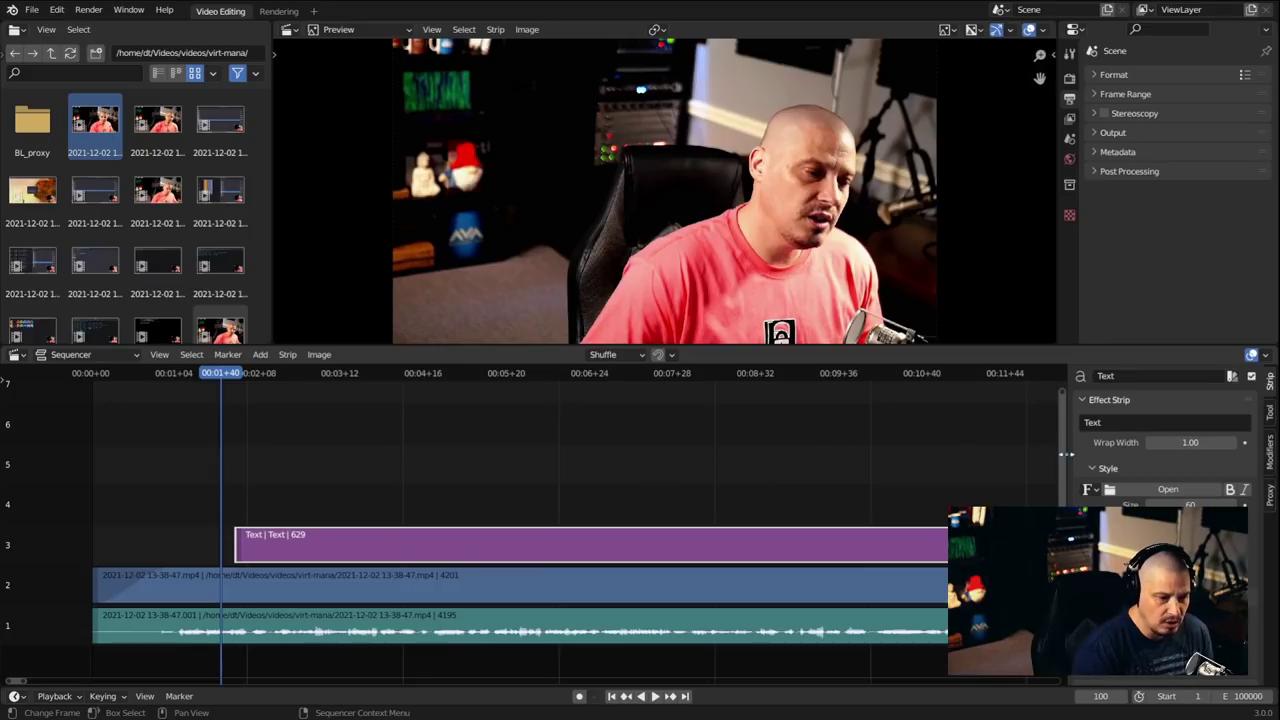
pyautogui.press('space')
pyautogui.press('space')
# Step: Change the text strip's content to "BTW, I use Arch Linux!"
pyautogui.click(1093, 423)
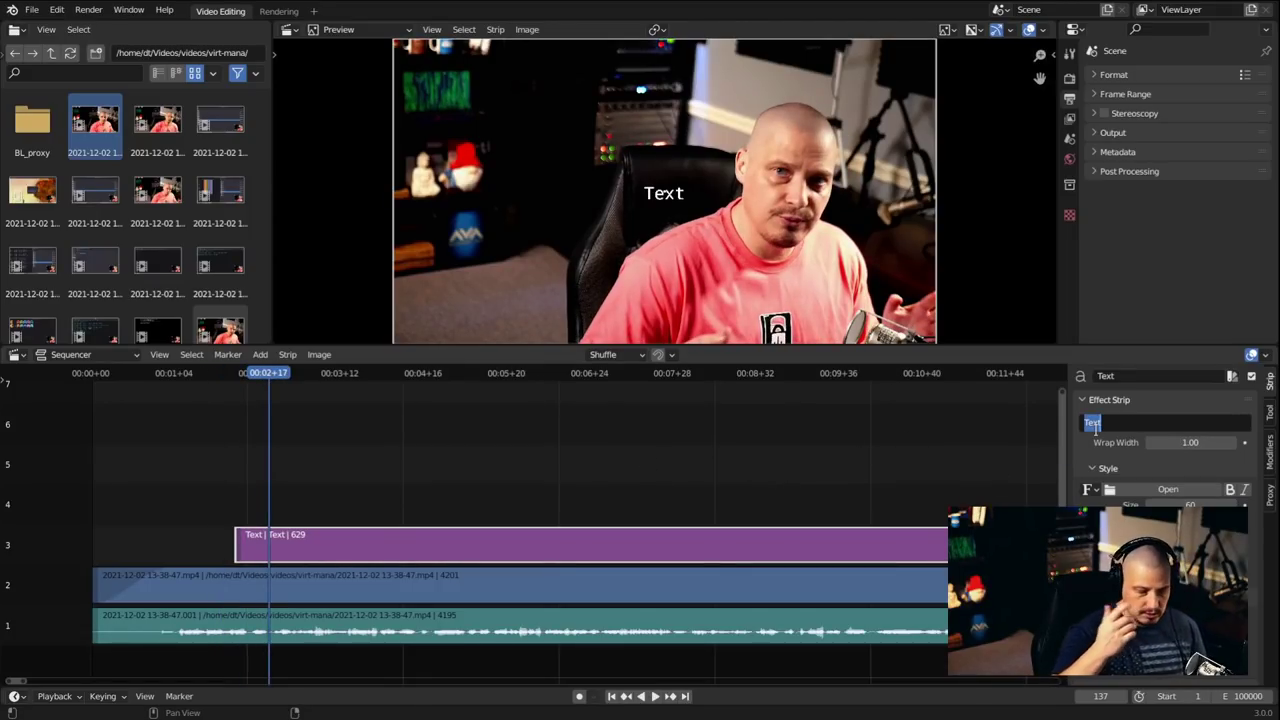
pyautogui.write('BTW,')
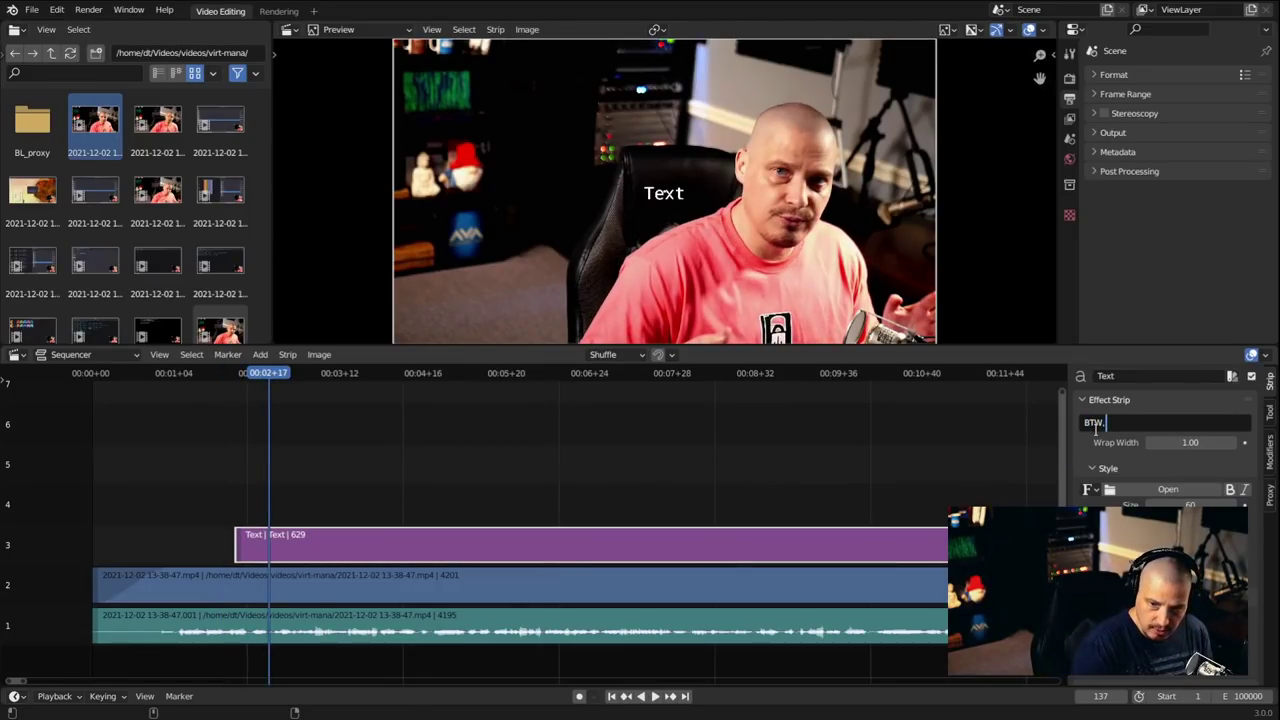
pyautogui.write(' I use Arch')
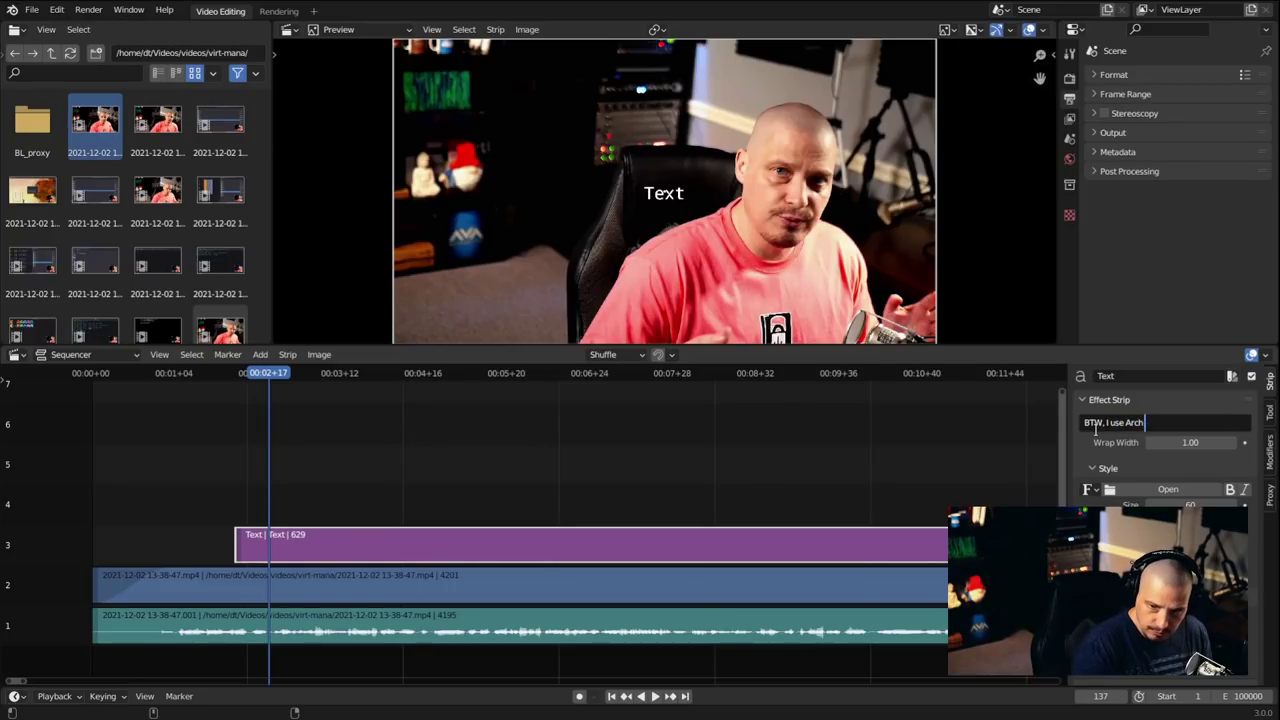
pyautogui.write(' Linux!')
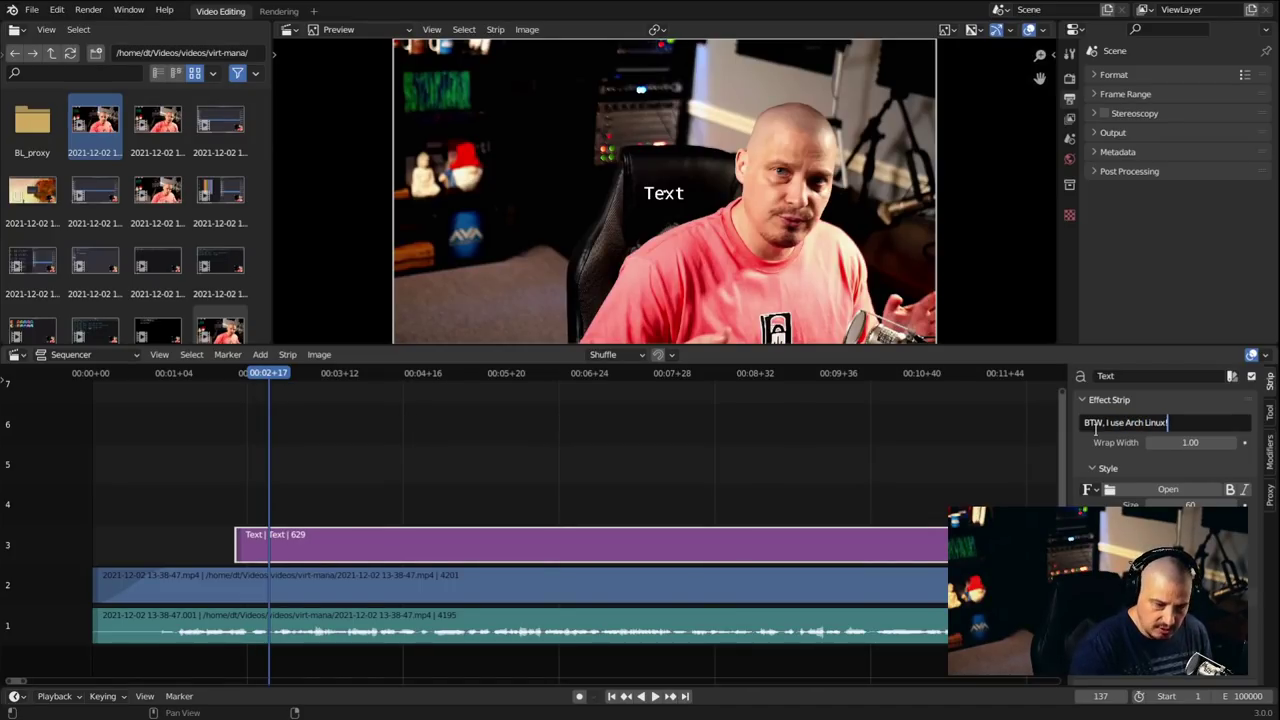
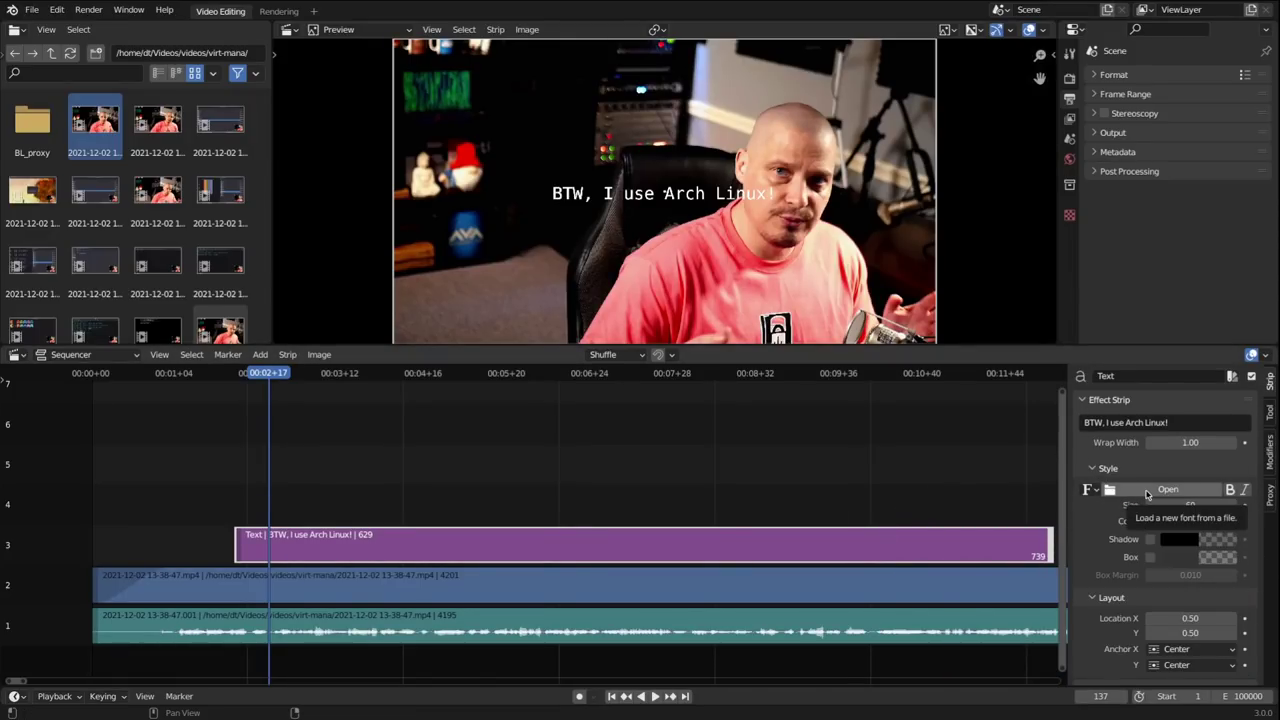
# Step: Look through the font folders available for the text strip and cancel without loading a font
pyautogui.click(1187, 491)
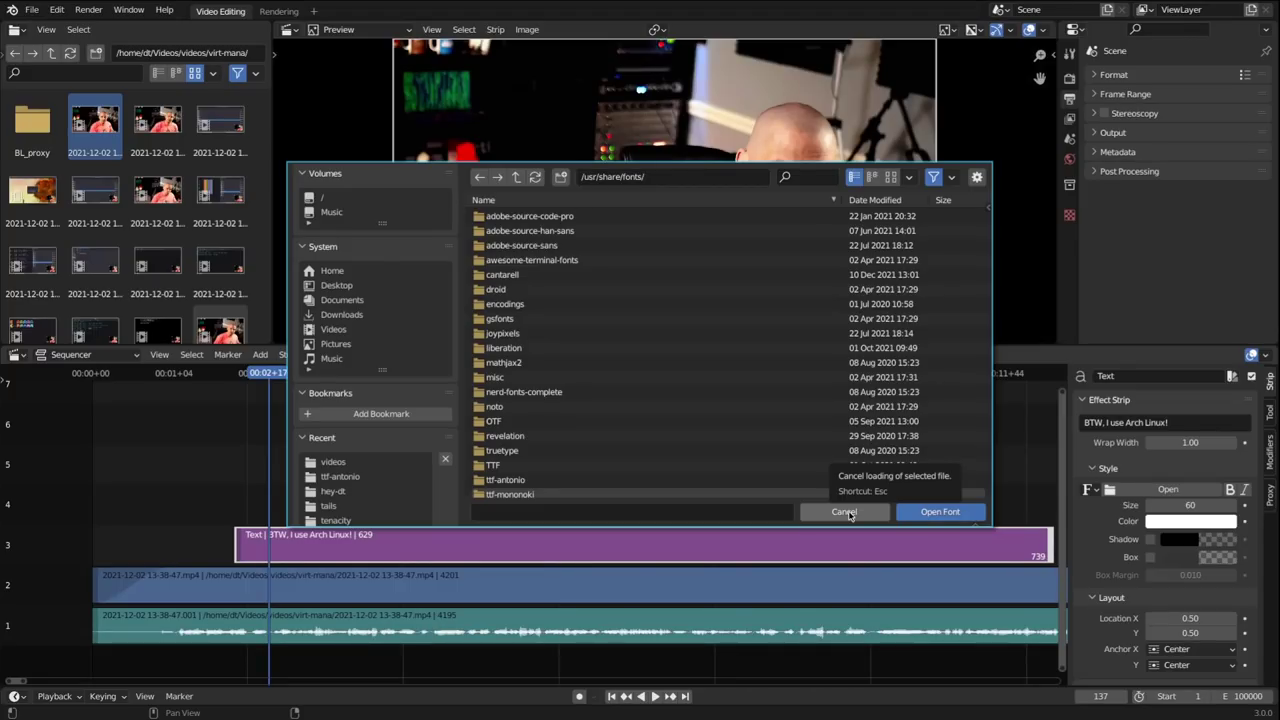
pyautogui.click(845, 512)
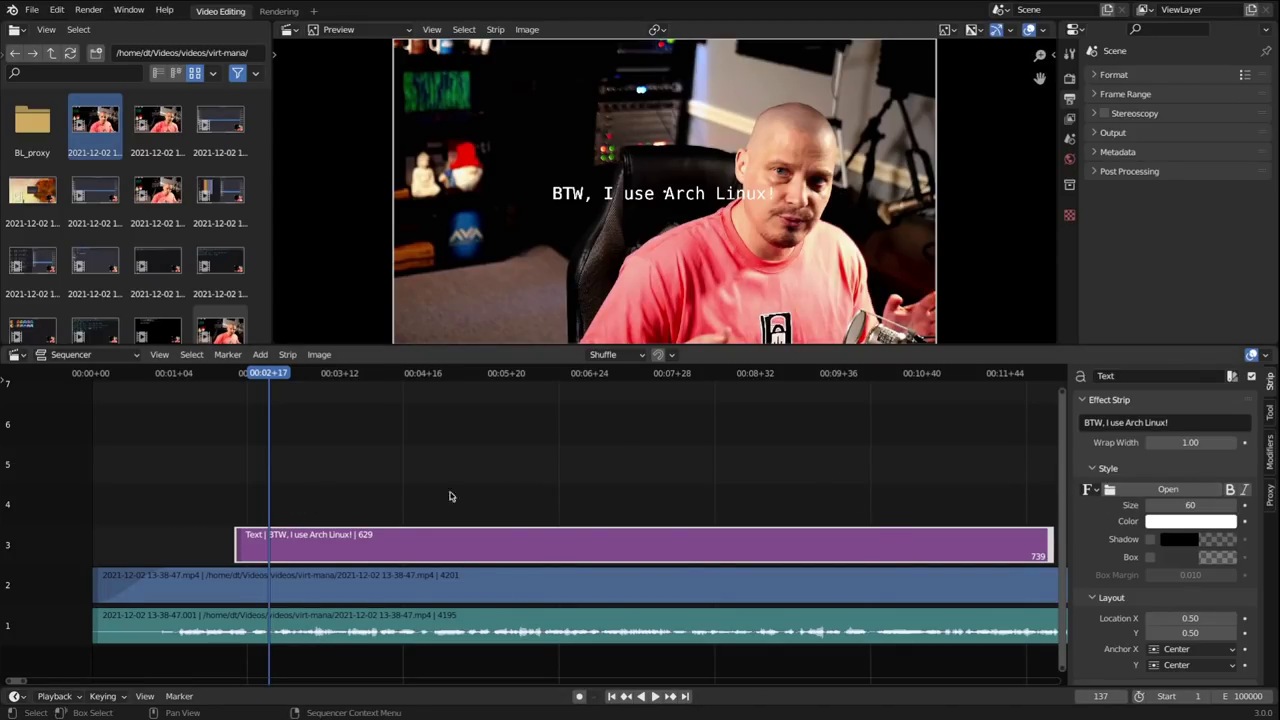
# Step: Open the Preferences and tile their window beside the video editing window
pyautogui.click(57, 11)
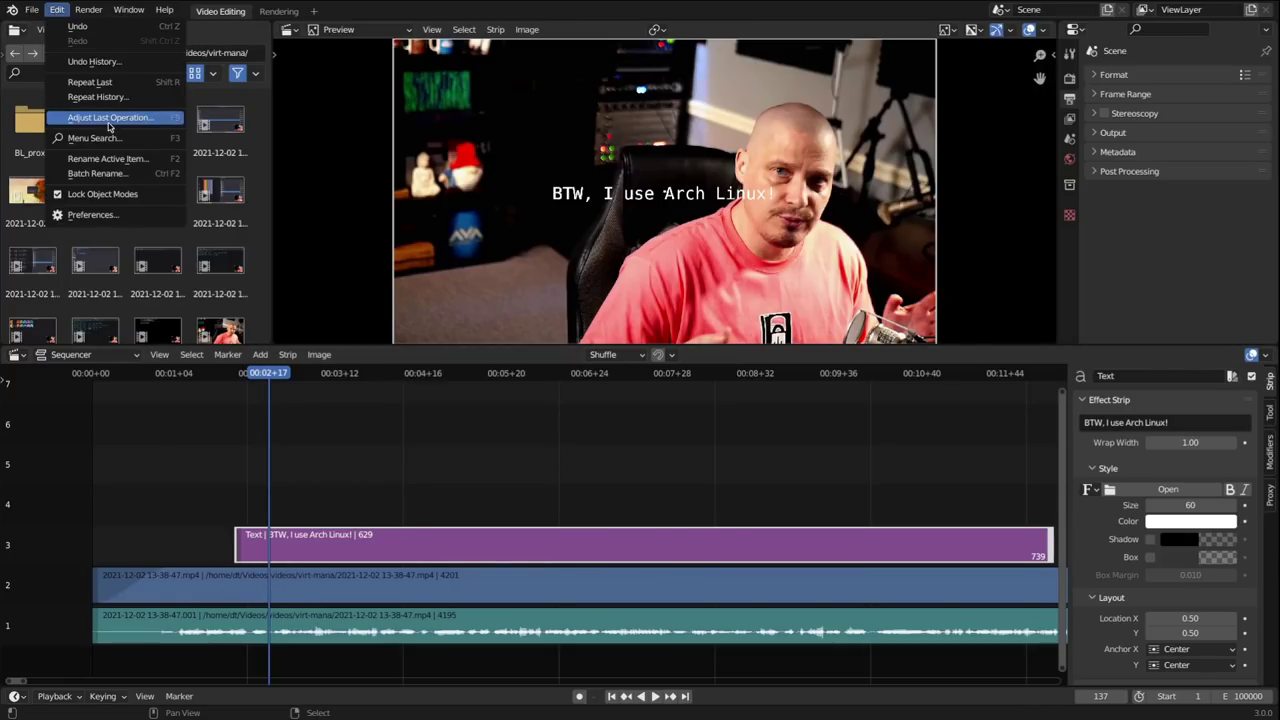
pyautogui.click(100, 215)
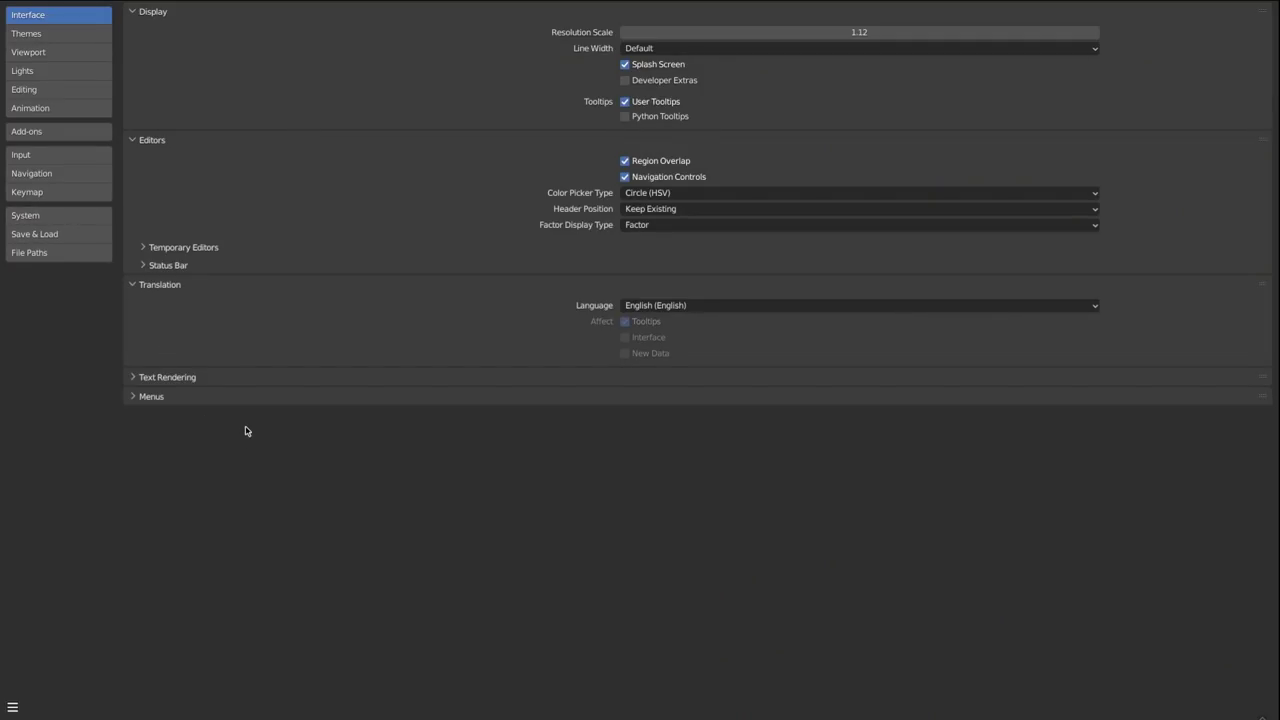
pyautogui.press('super+space')
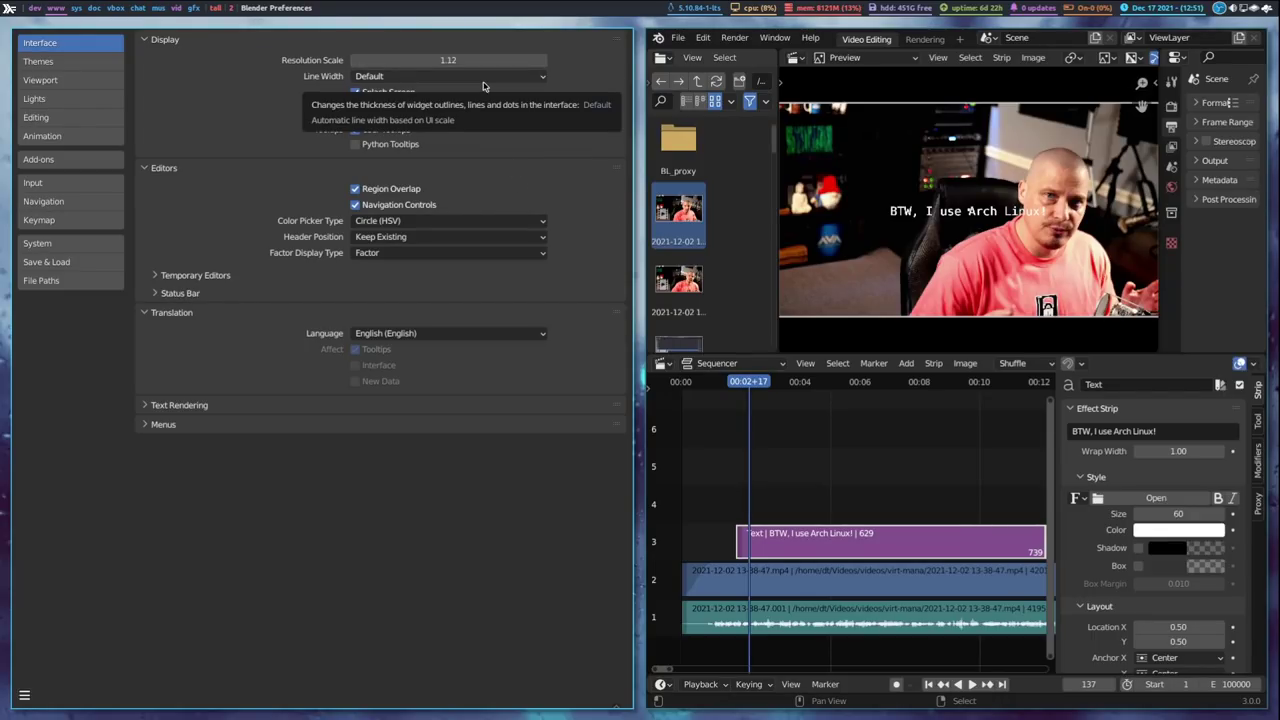
# Step: Lower the interface Resolution Scale to 1.00
pyautogui.click(357, 61)
pyautogui.click(357, 61)
pyautogui.click(357, 61)
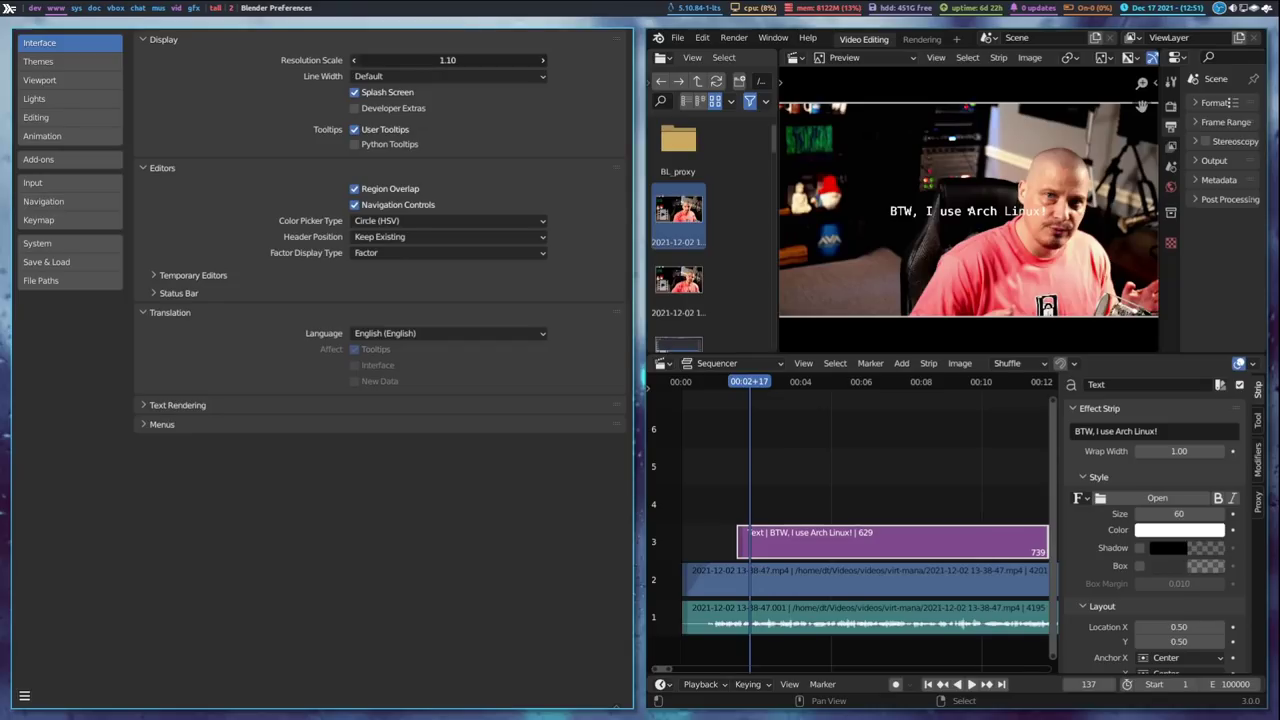
pyautogui.doubleClick(357, 61)
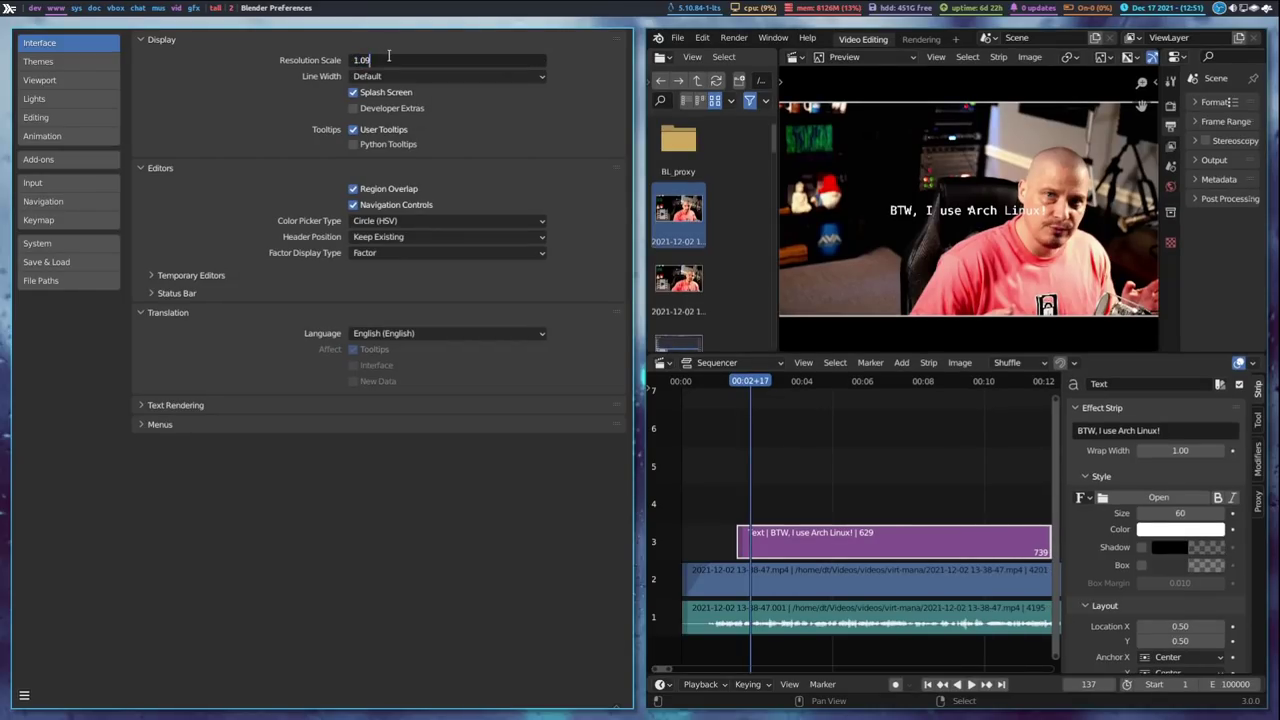
pyautogui.press('Return')
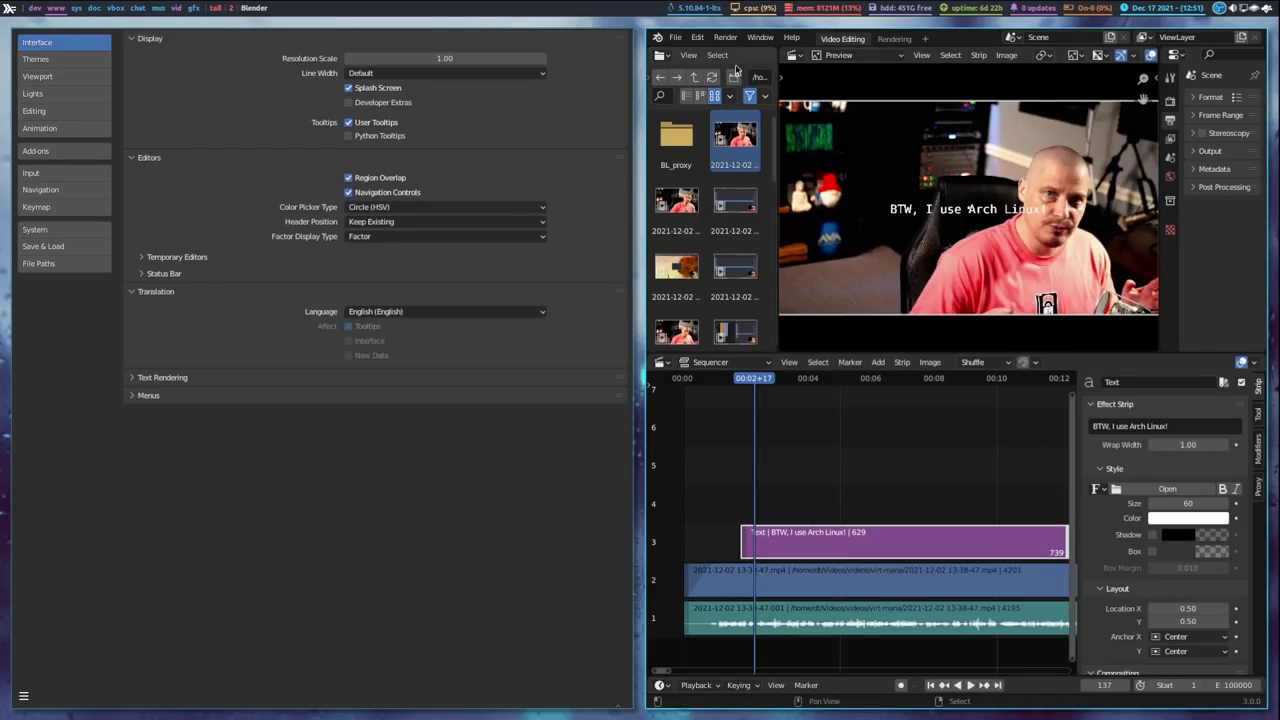
# Step: Set the interface Resolution Scale to 1.12
pyautogui.click(477, 61)
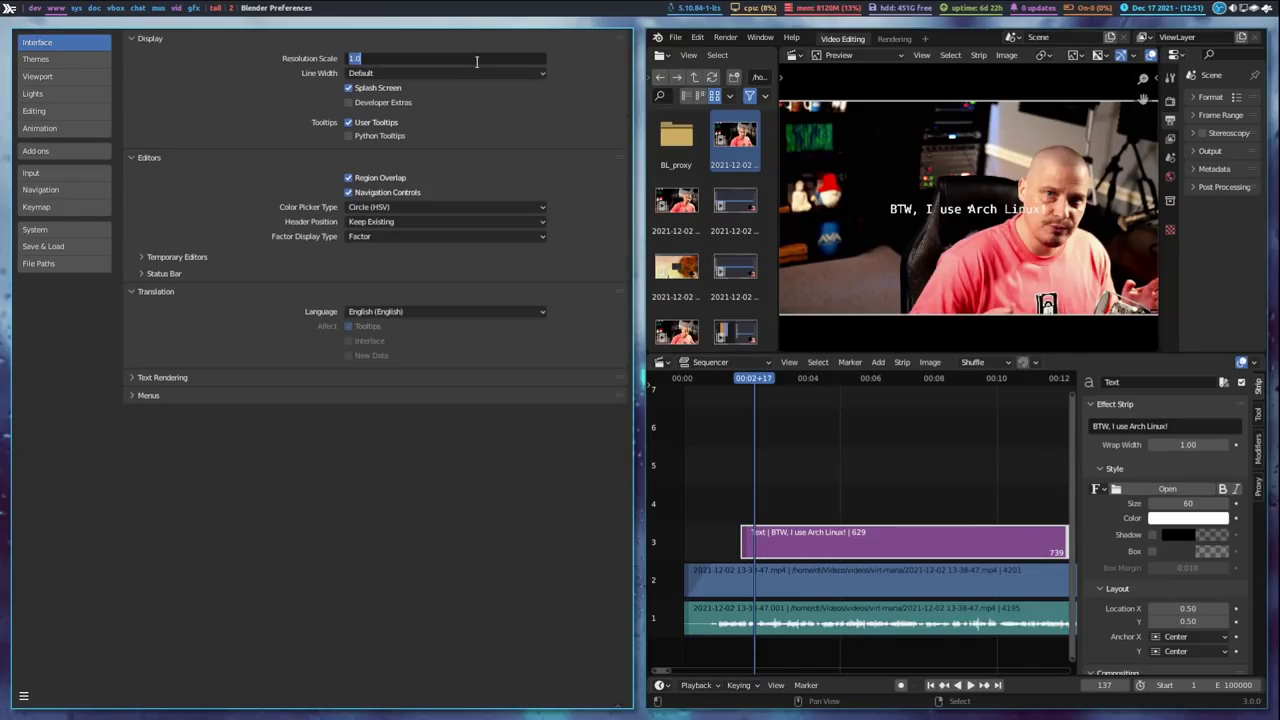
pyautogui.press('Home')
pyautogui.press('Delete')
pyautogui.write('1.12')
pyautogui.press('Return')
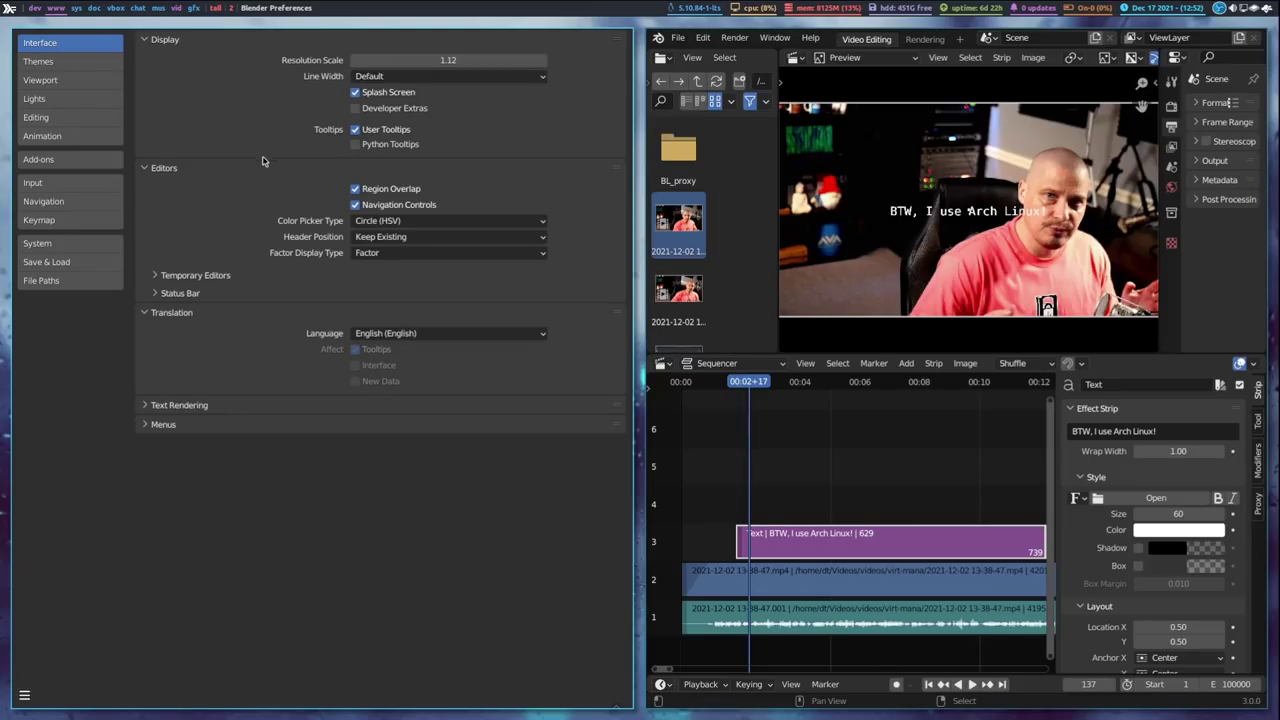
# Step: Review the default font and render output folders in the File Paths preferences, and close the Preferences window
pyautogui.click(50, 281)
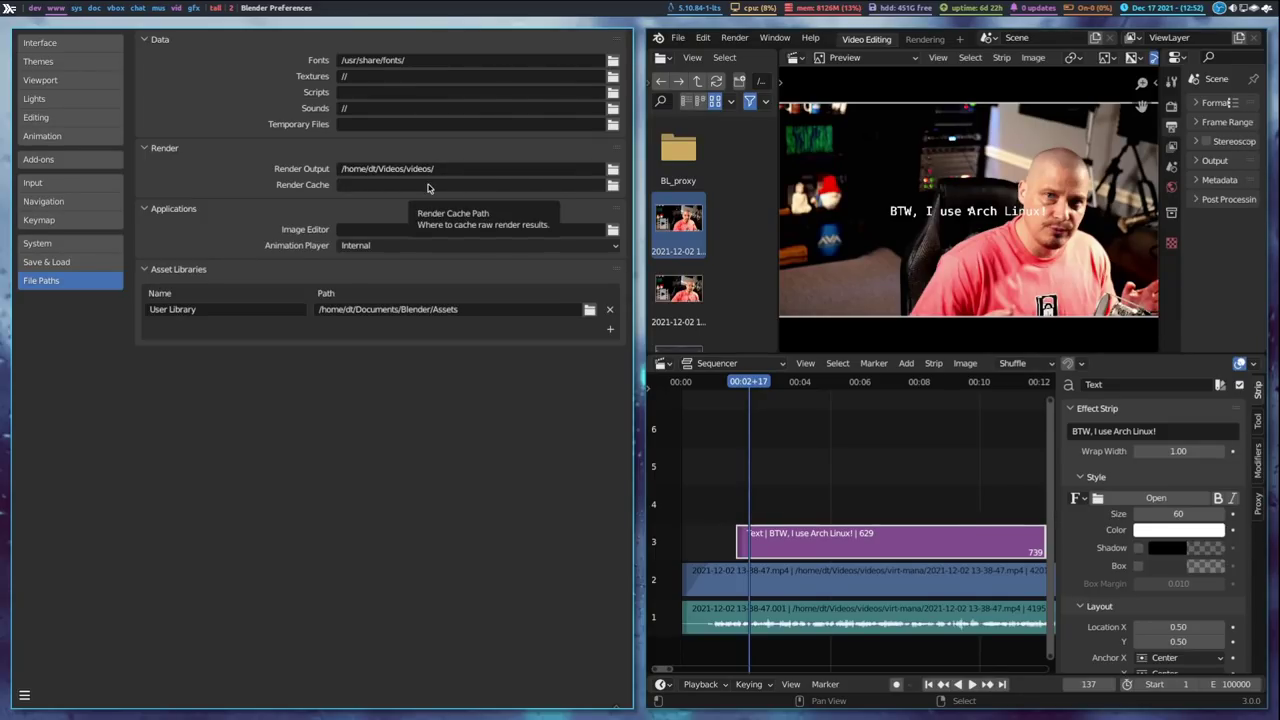
pyautogui.click(26, 697)
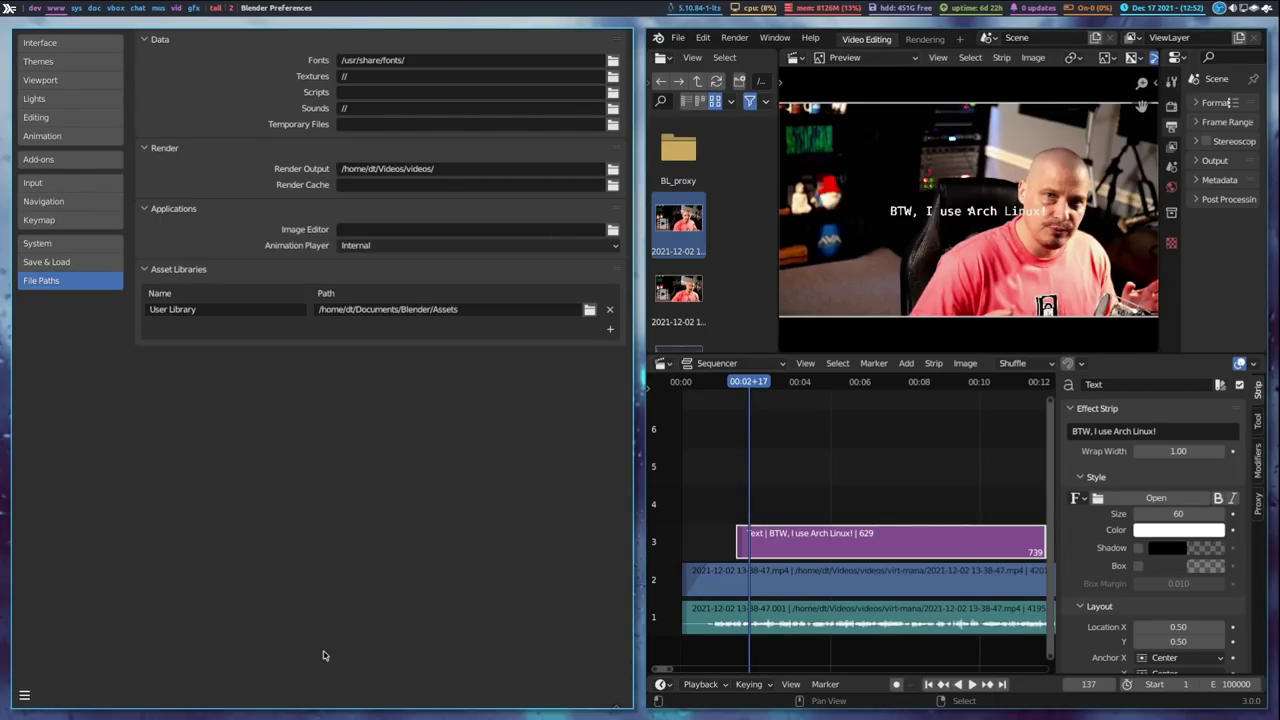
pyautogui.press('super+shift+c')
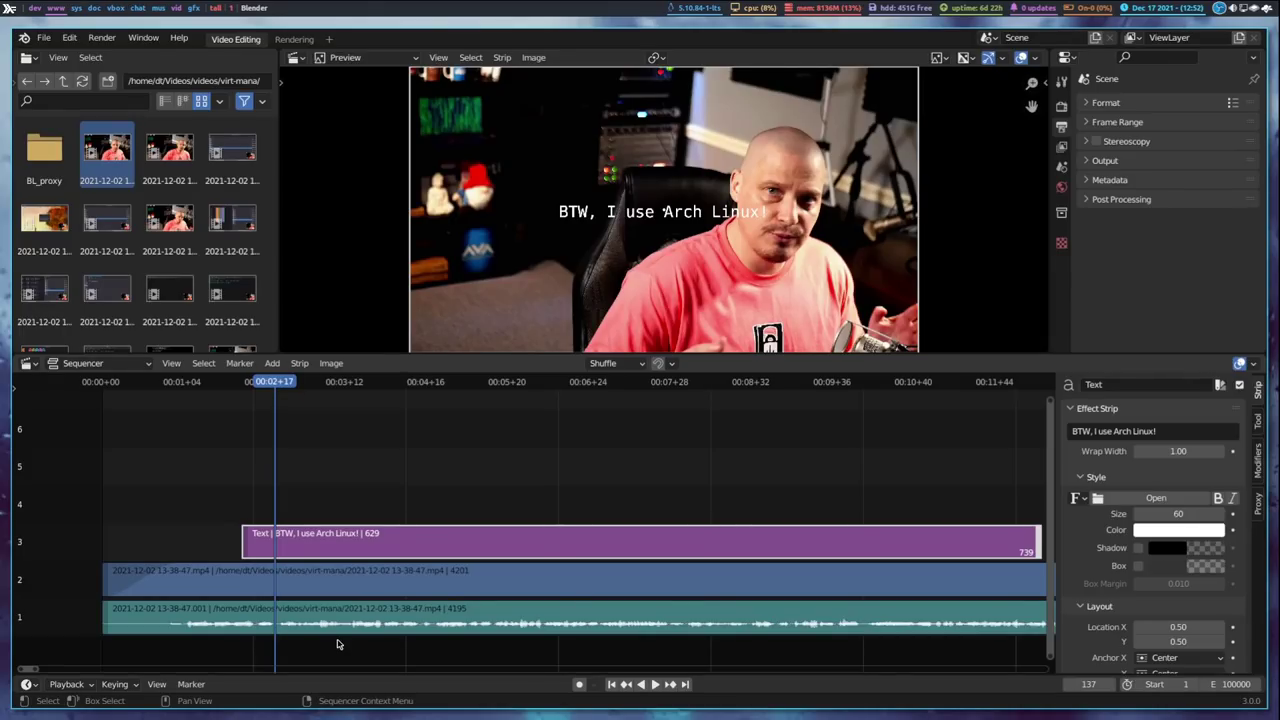
# Step: Load the Antonio Bold font from the ttf-antonio folder for the text strip and set the text size to 80
pyautogui.click(1160, 499)
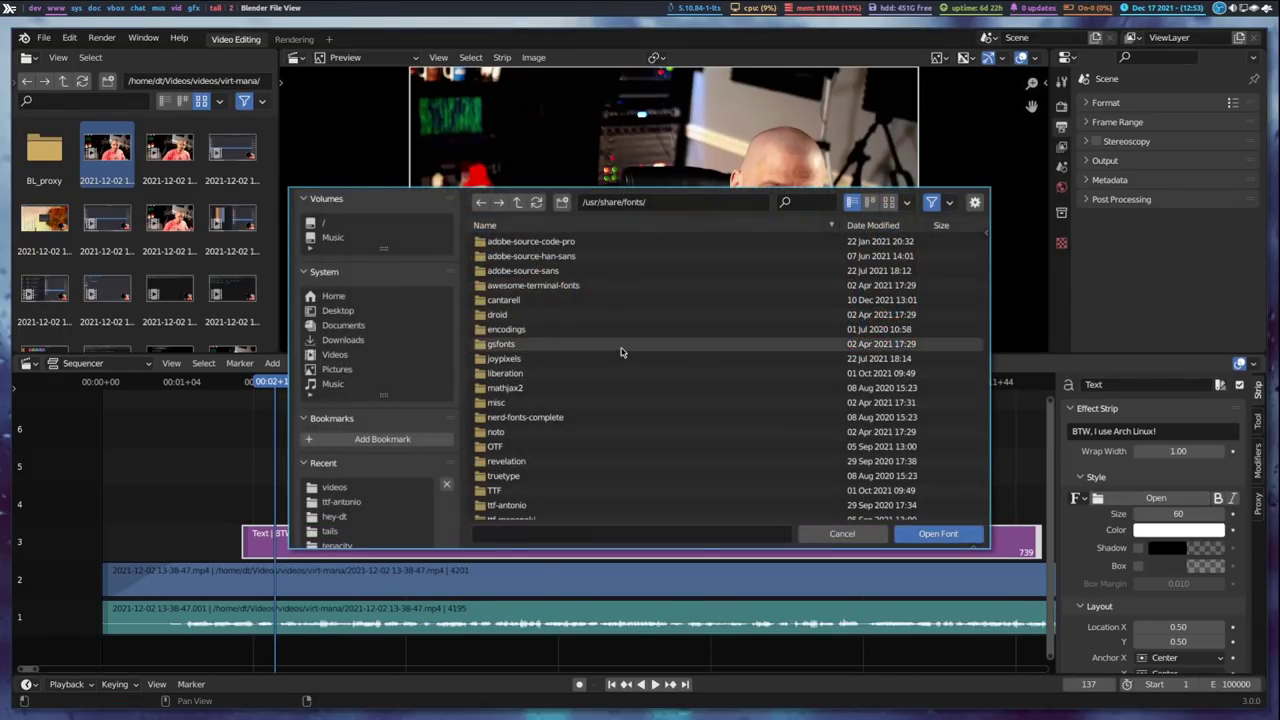
pyautogui.scroll(-2, 620, 352)
pyautogui.click(547, 468)
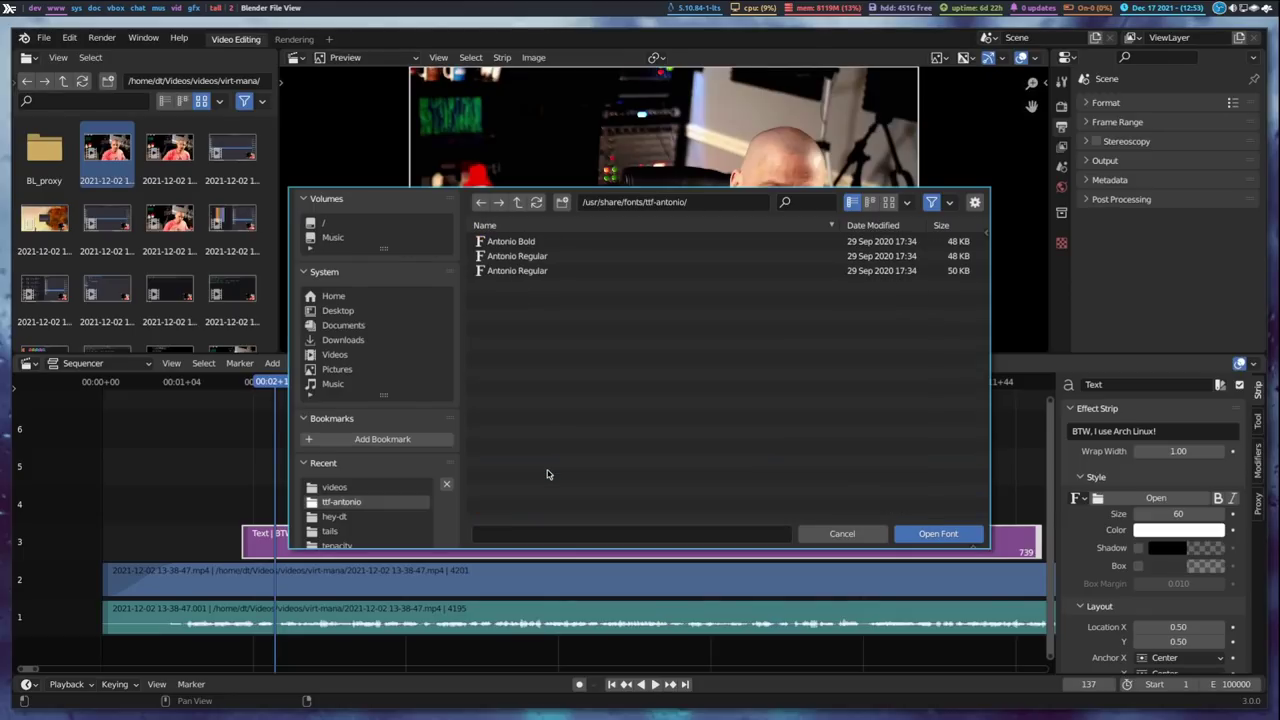
pyautogui.doubleClick(505, 242)
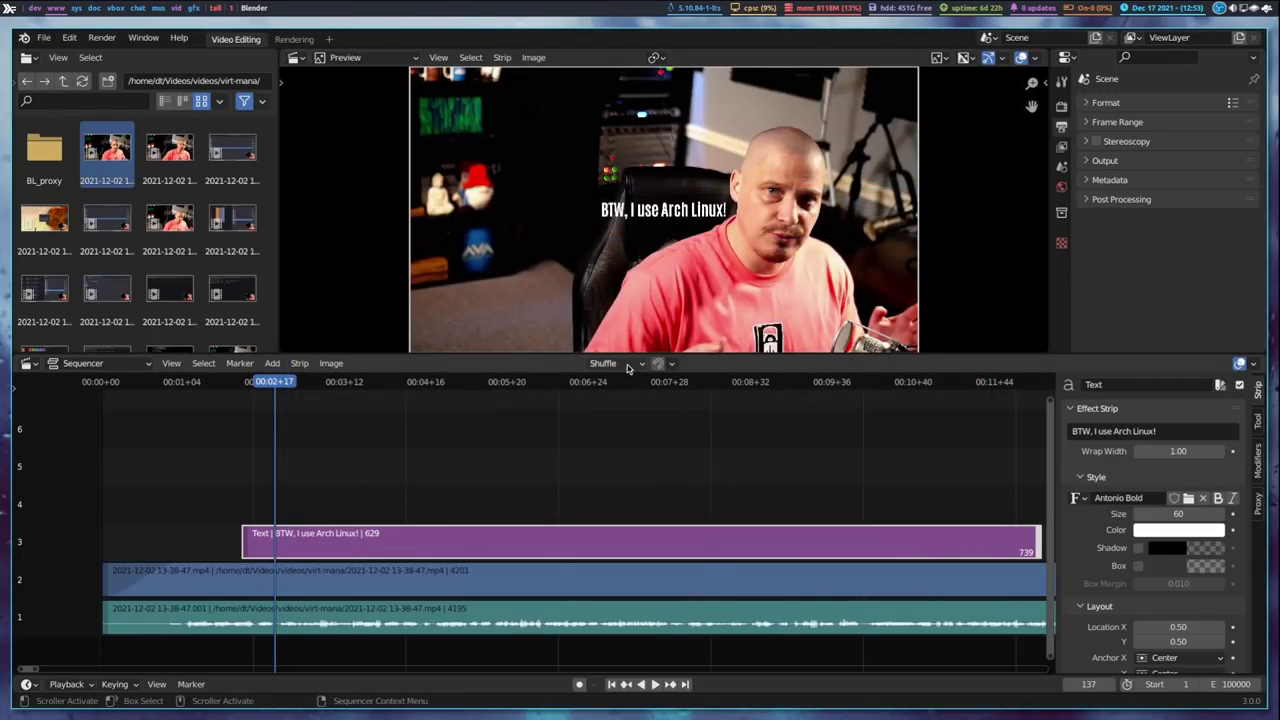
pyautogui.click(1221, 514)
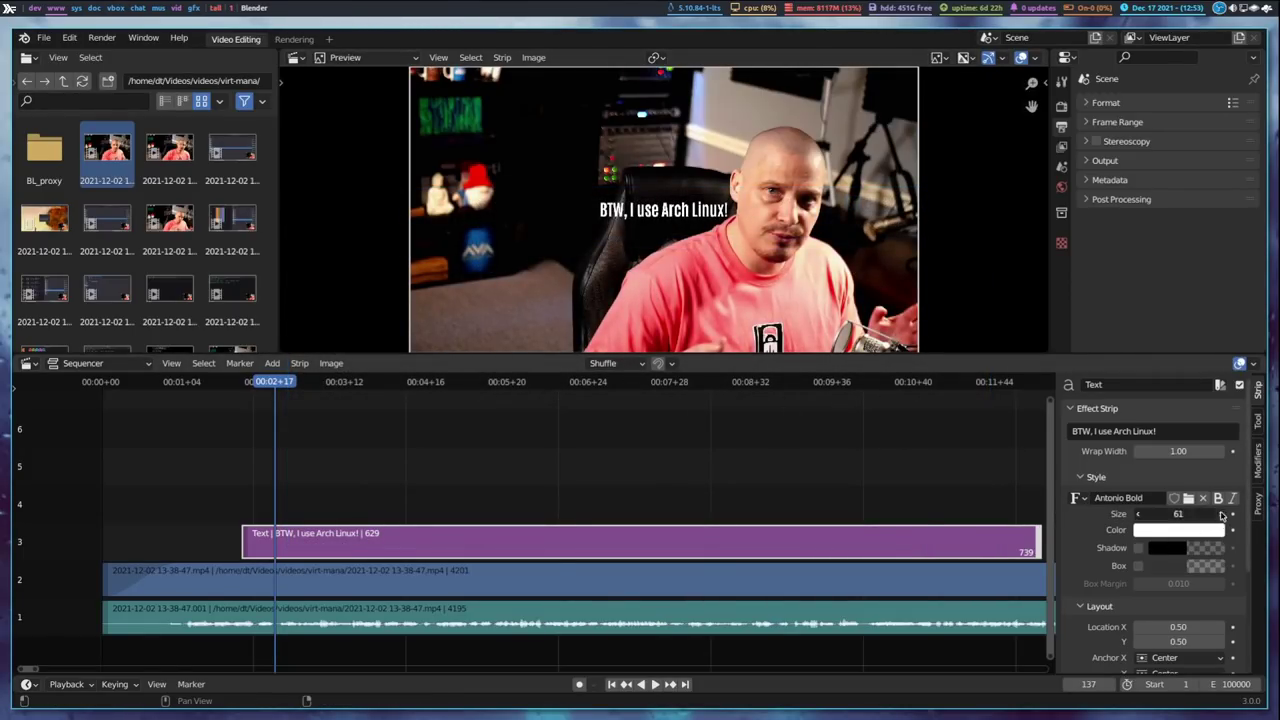
pyautogui.moveTo(1221, 514); pyautogui.dragTo(1247, 514)
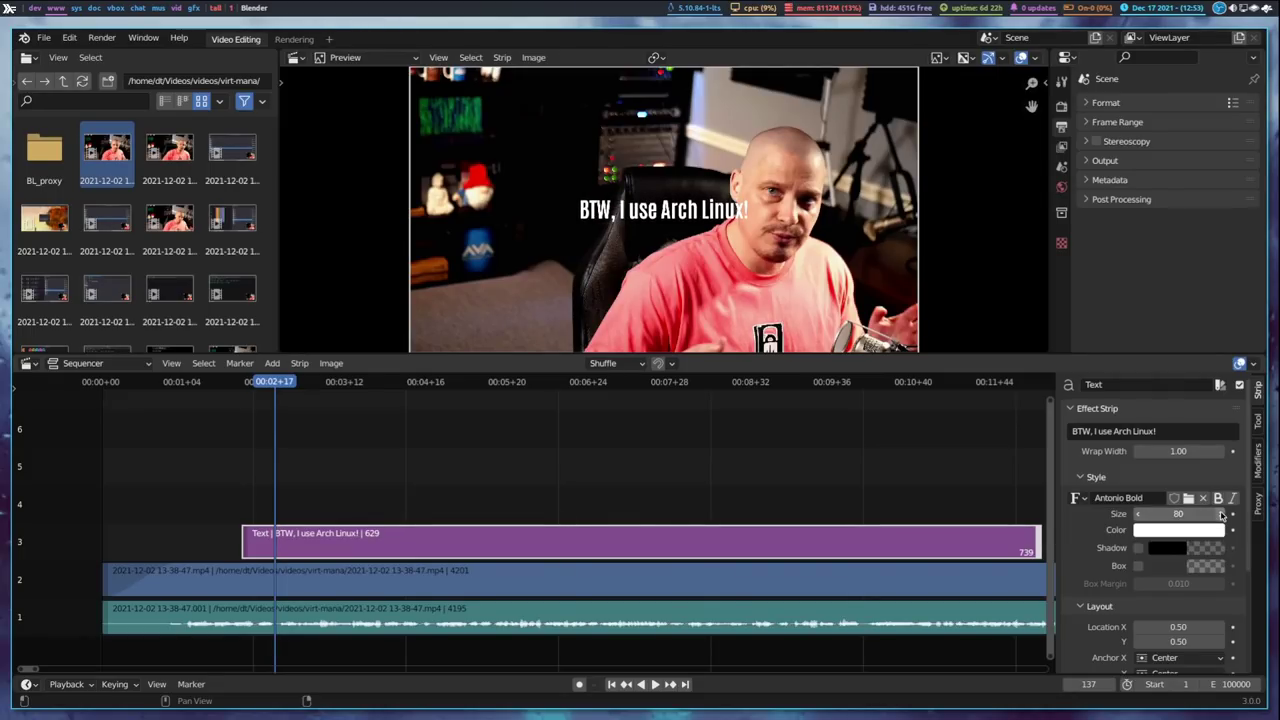
# Step: Enable the text's shadow and background box, and set the box color to hex 000000
pyautogui.click(1137, 549)
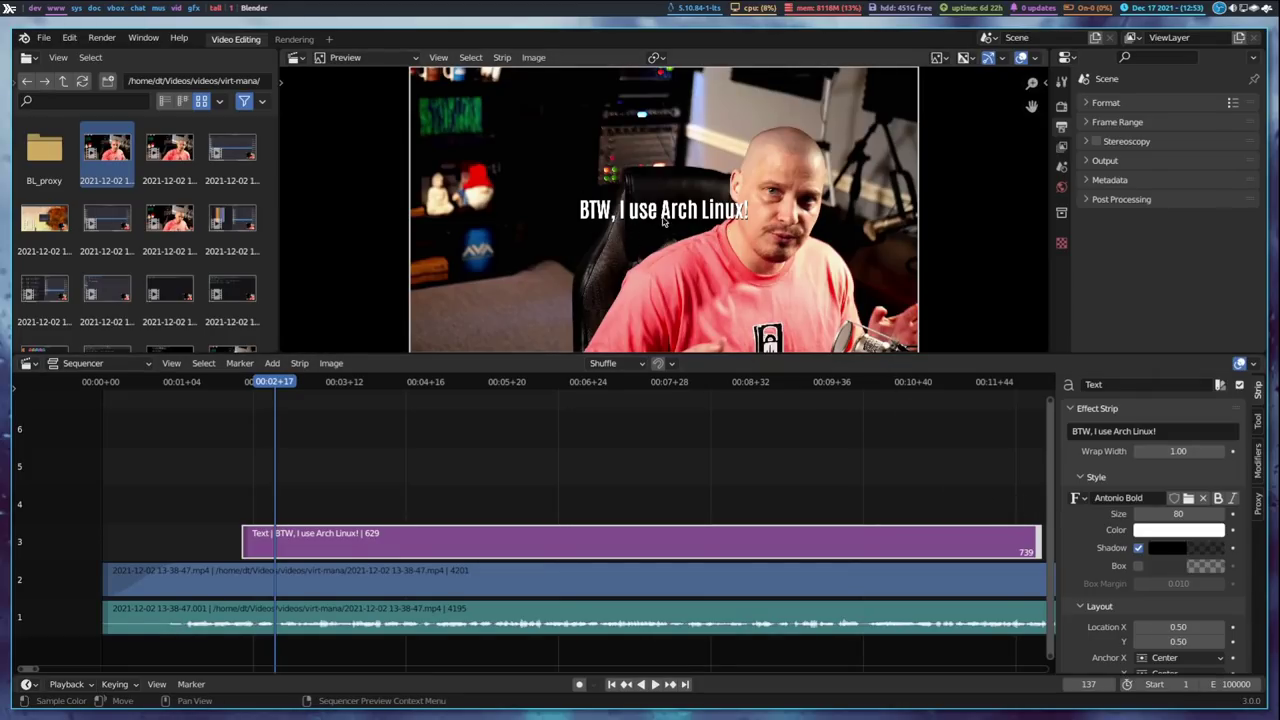
pyautogui.click(1138, 566)
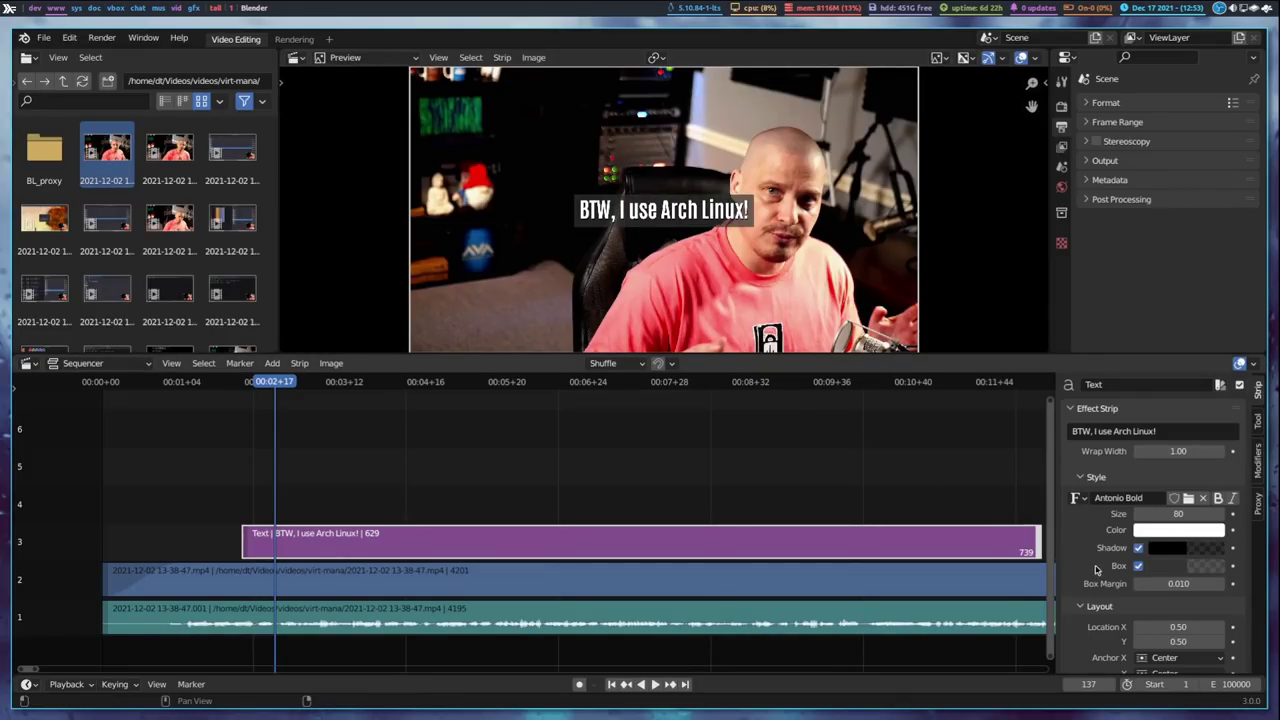
pyautogui.click(1205, 569)
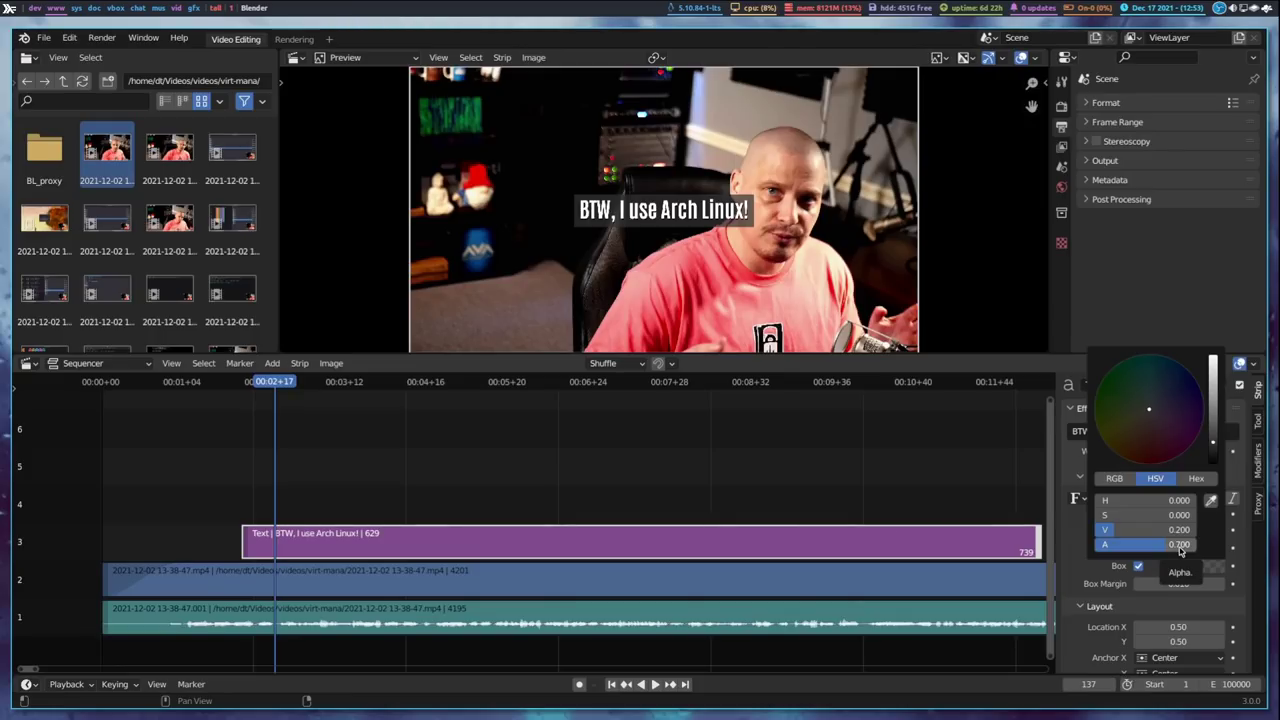
pyautogui.click(1196, 478)
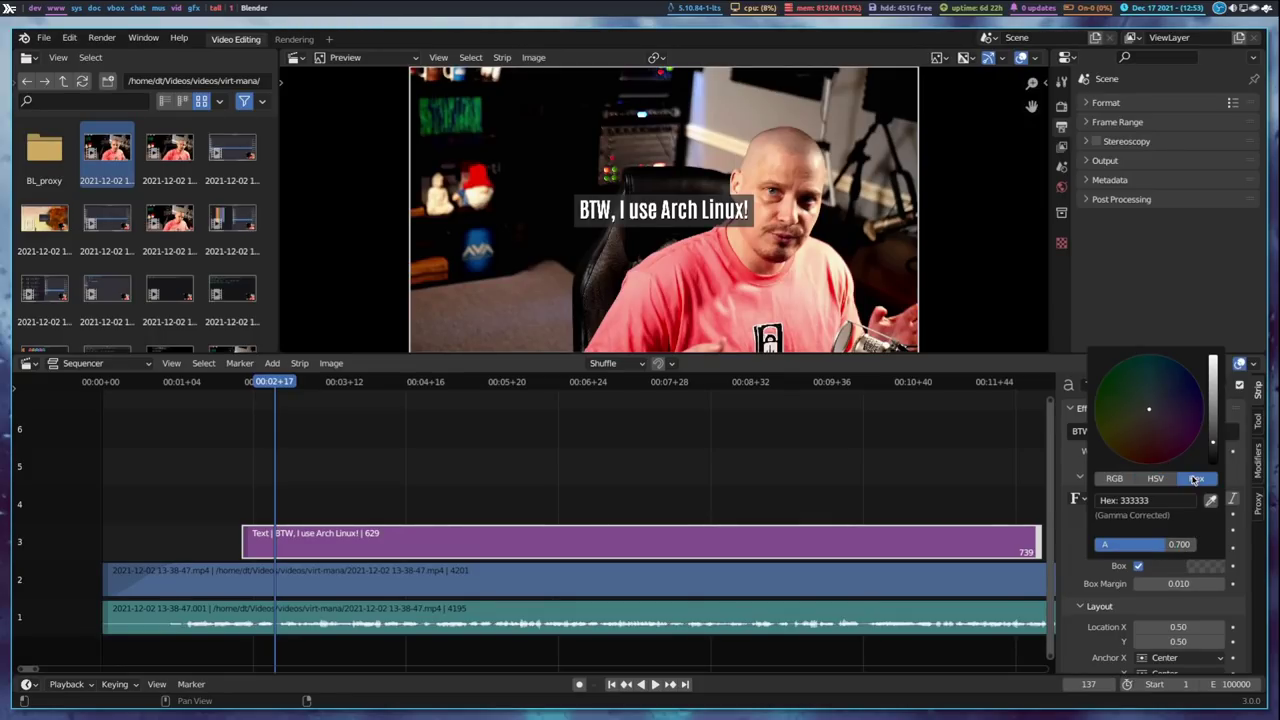
pyautogui.click(1147, 502)
pyautogui.hotkey('ctrl', 'a')
pyautogui.write('000000')
pyautogui.press('Return')
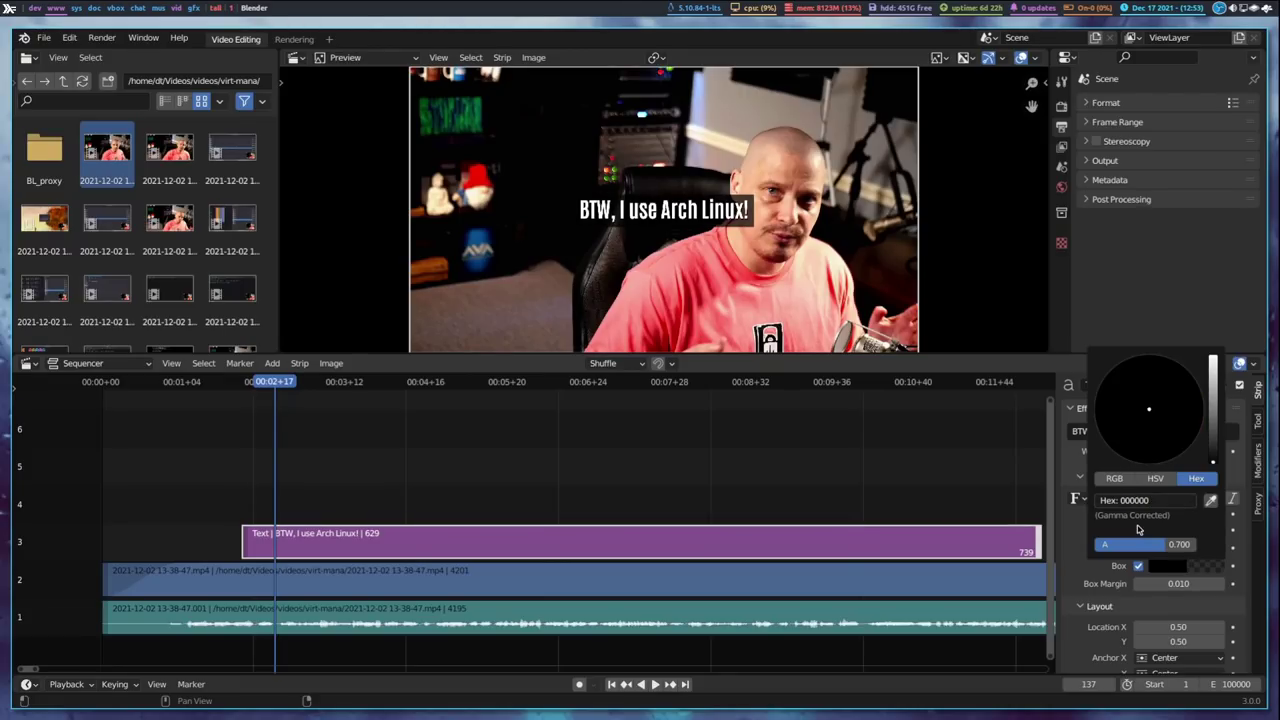
# Step: Set the alpha of the text's background box color to 0.8
pyautogui.click(1206, 577)
pyautogui.click(1189, 549)
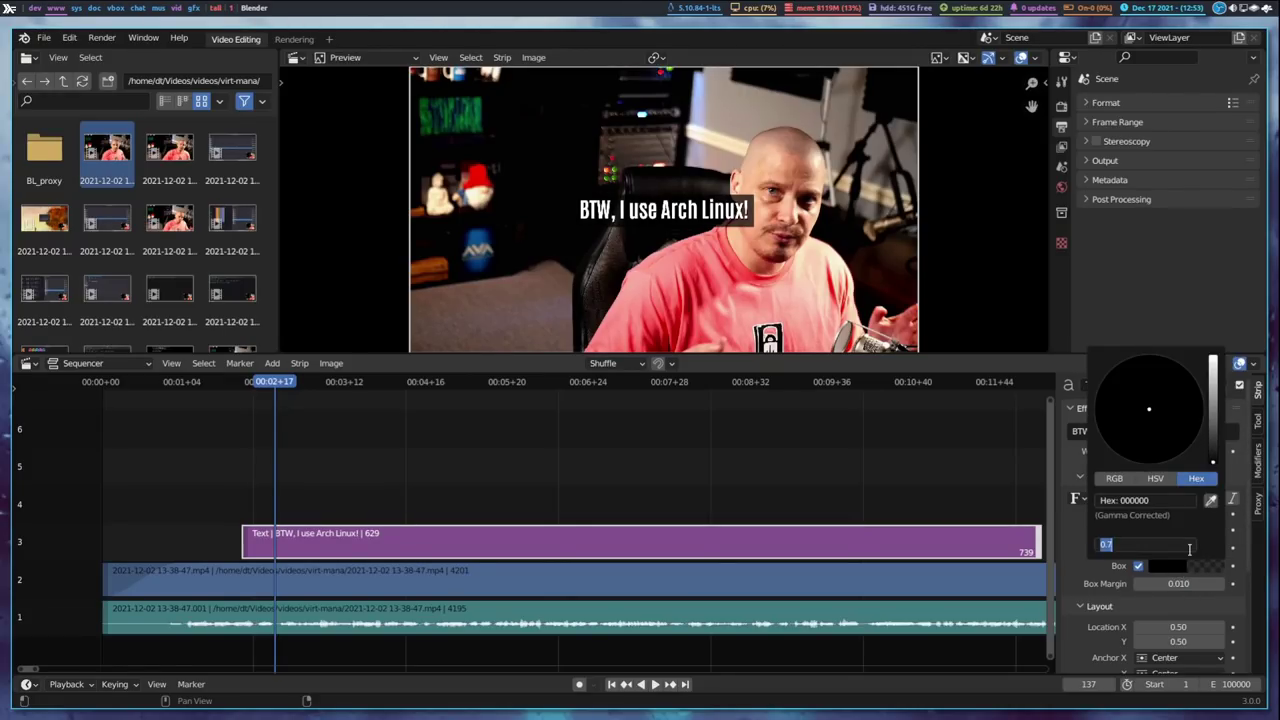
pyautogui.click(1189, 549)
pyautogui.write('.8')
pyautogui.press('Return')
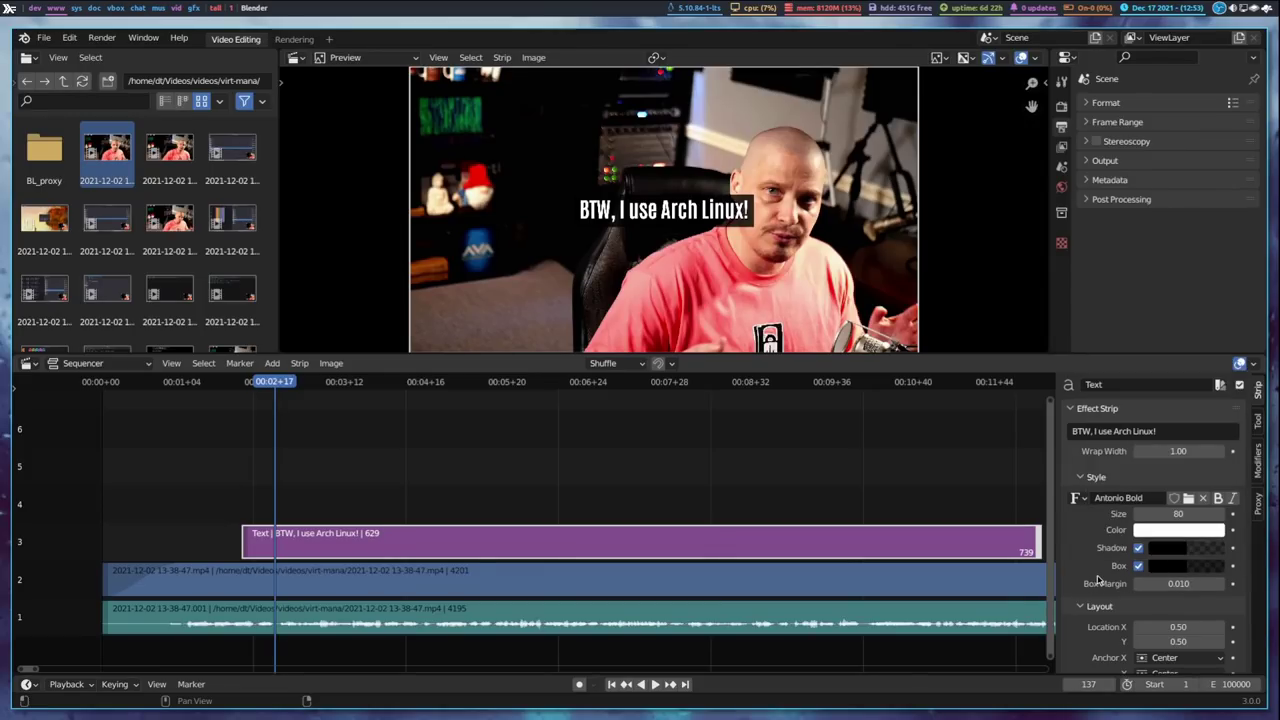
# Step: Position the text overlay at Location X 0.2 and Y 0.8
pyautogui.scroll(-4, 1085, 581)
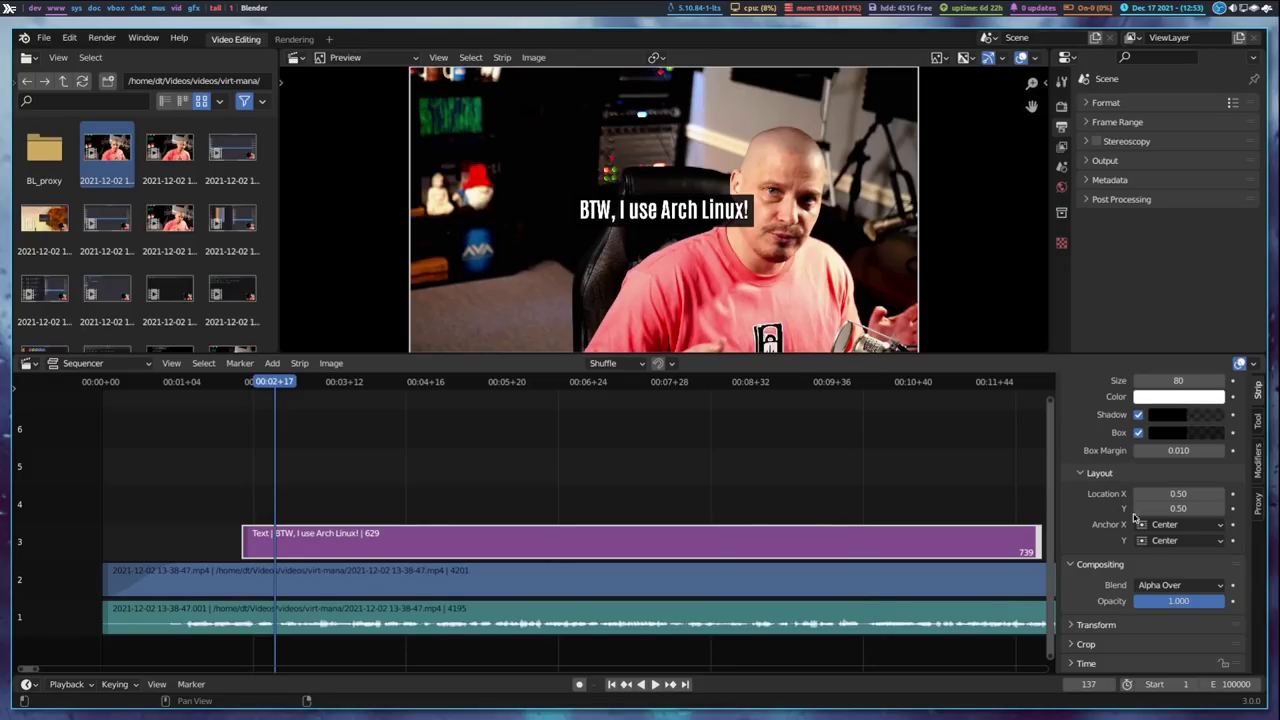
pyautogui.click(1205, 495)
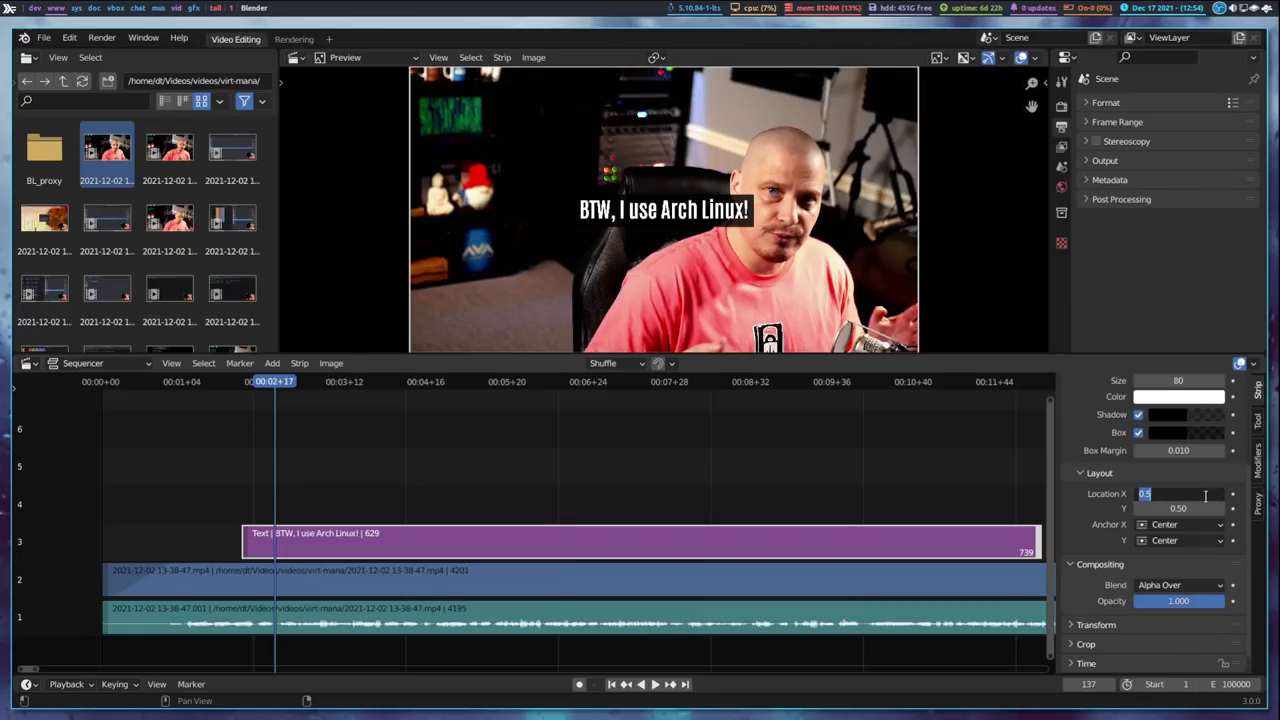
pyautogui.write('0.2')
pyautogui.press('Return')
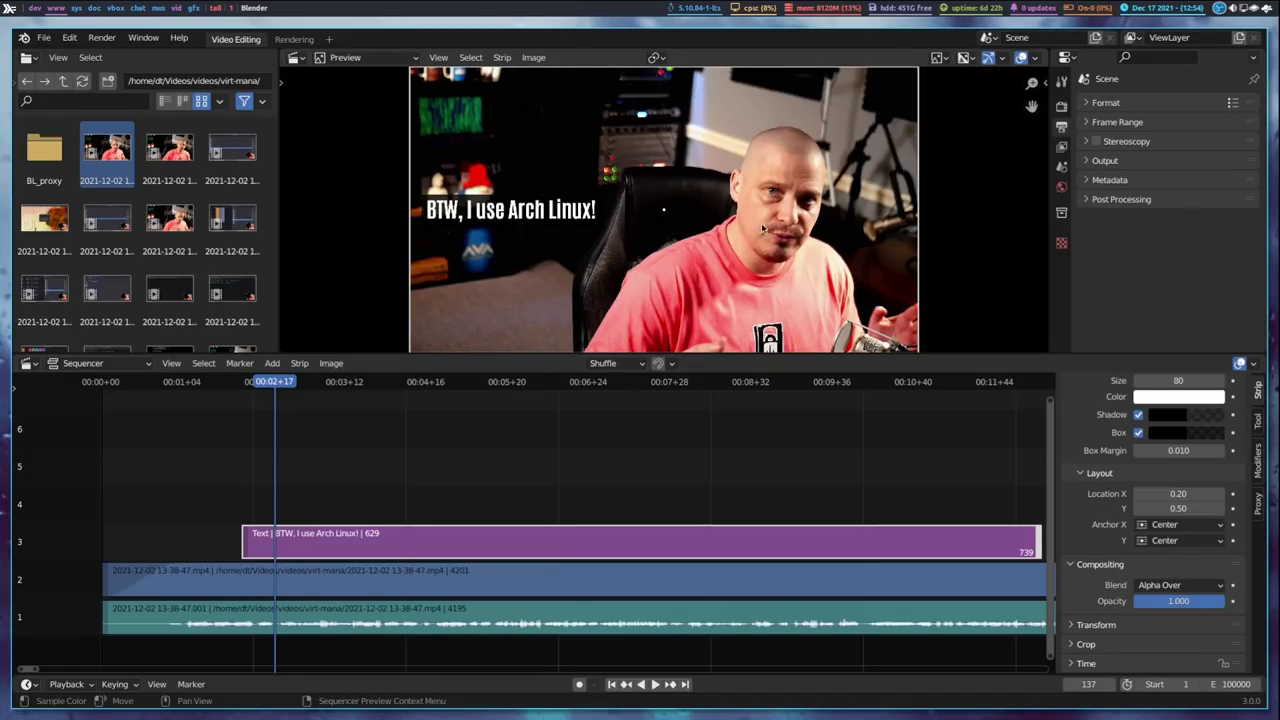
pyautogui.click(1203, 510)
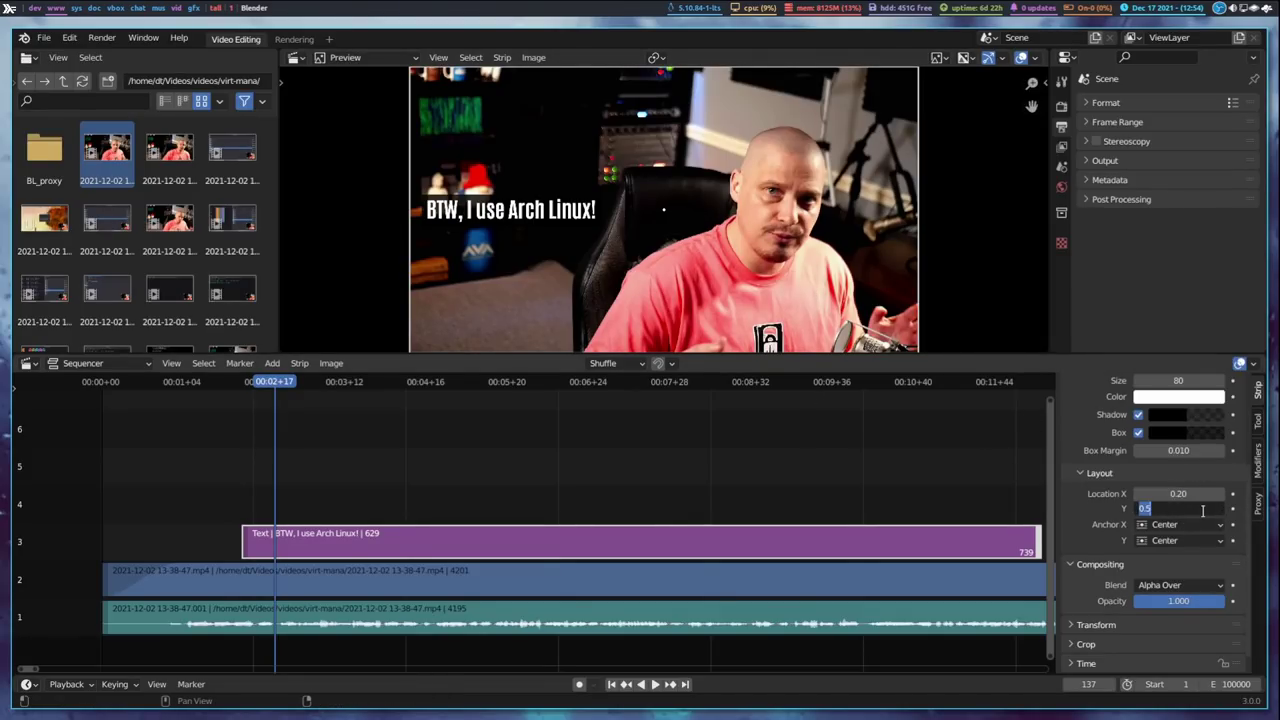
pyautogui.press('End')
pyautogui.write('8')
pyautogui.press('Return')
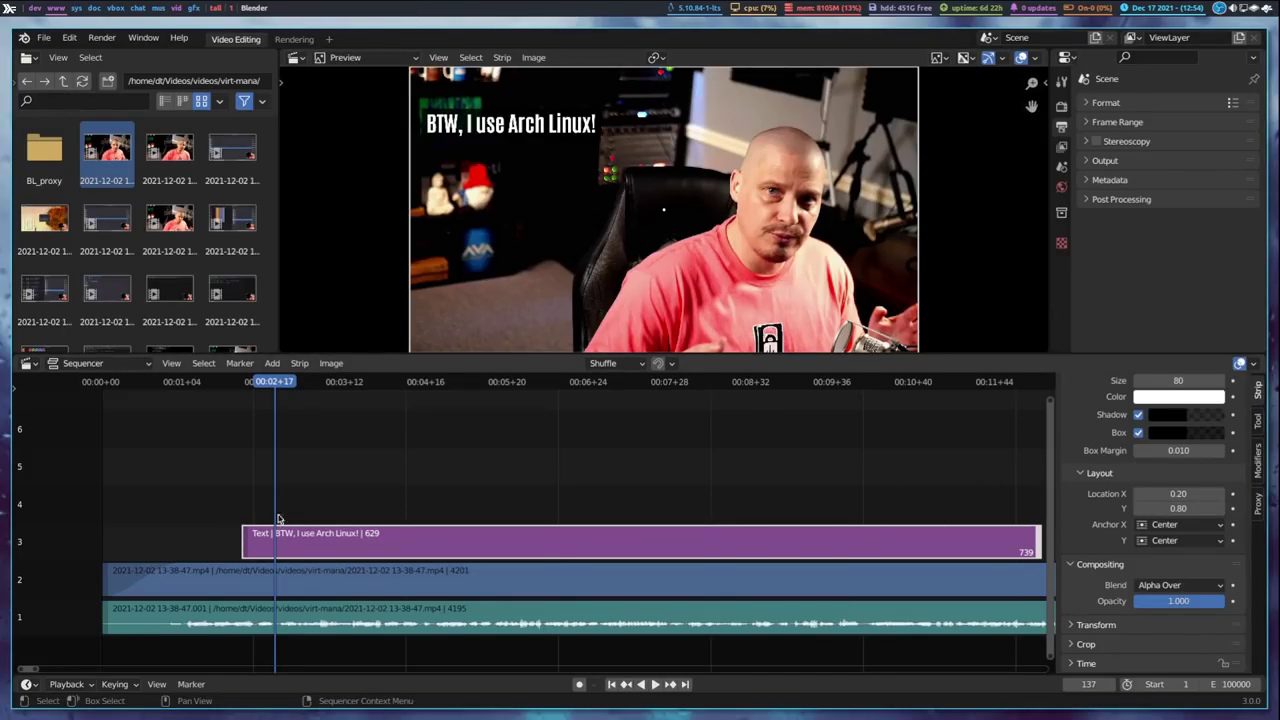
# Step: Apply a Fade In and Out to the text strip
pyautogui.rightClick(317, 541)
pyautogui.moveTo(318, 541)
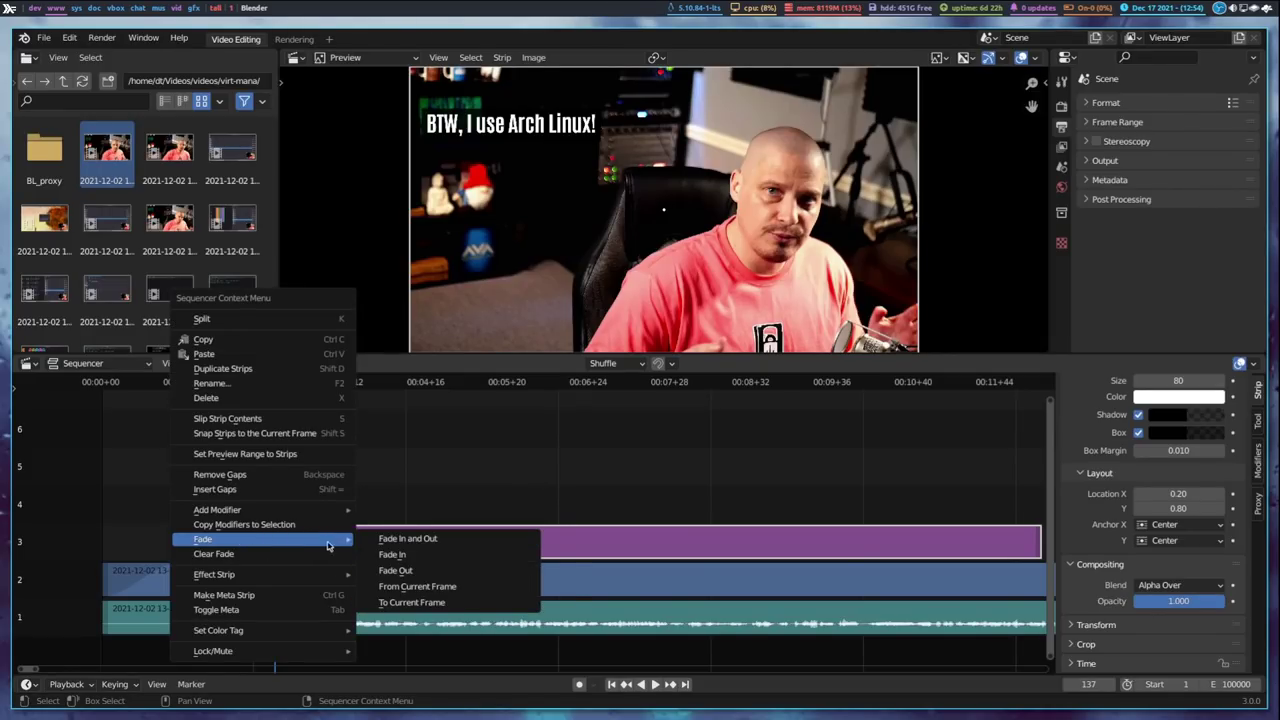
pyautogui.click(424, 544)
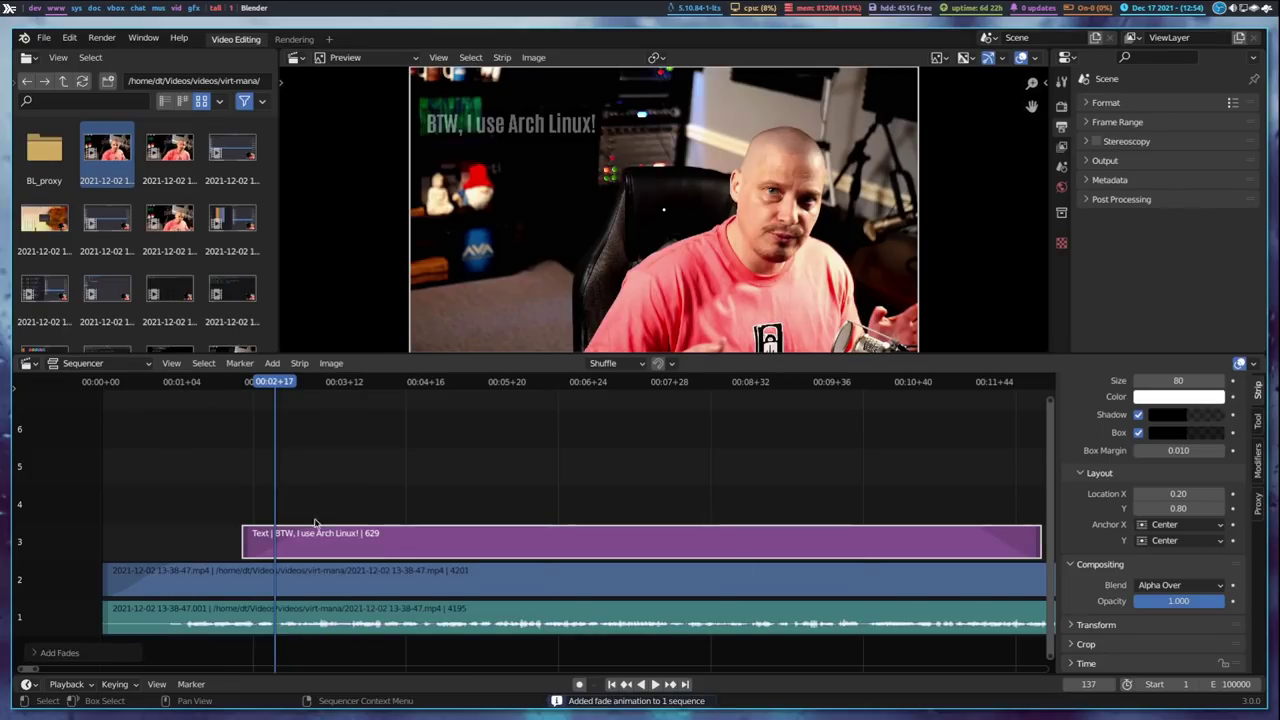
# Step: Play back and scrub through the start and end of the text strip to examine its fades
pyautogui.scroll(-3, 226, 500)
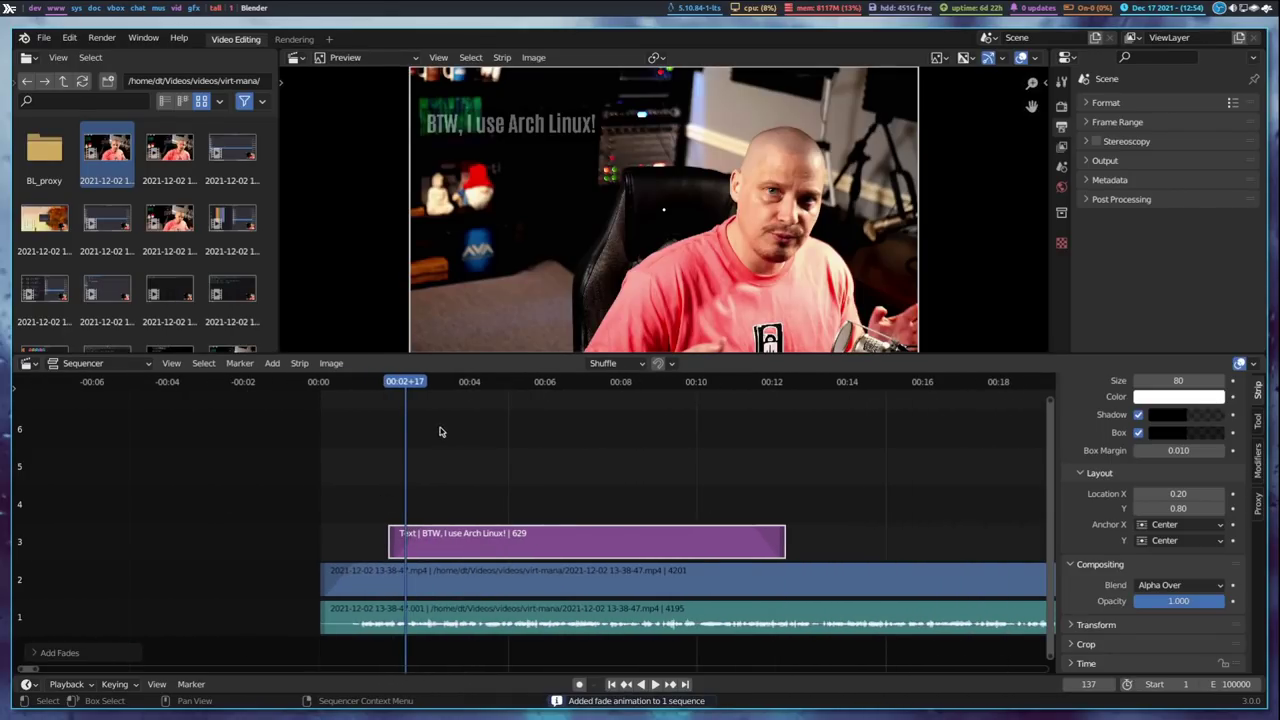
pyautogui.click(334, 384)
pyautogui.press('space')
pyautogui.press('space')
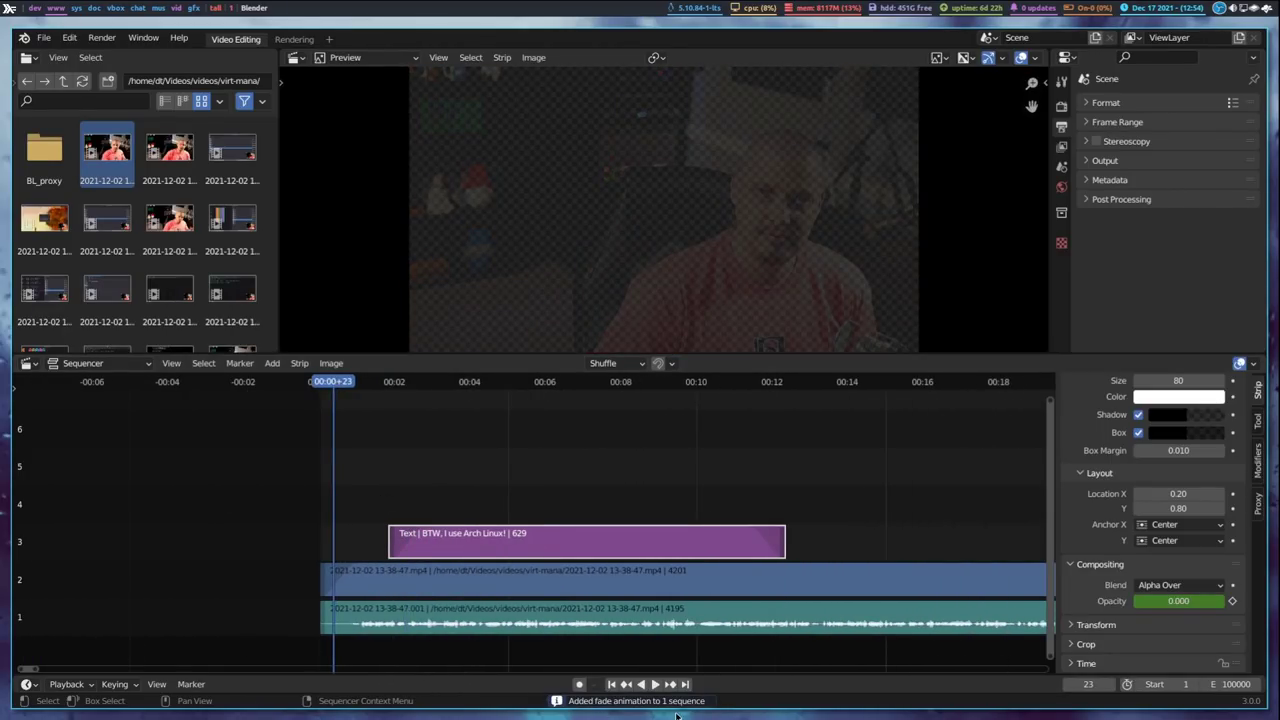
pyautogui.press('space')
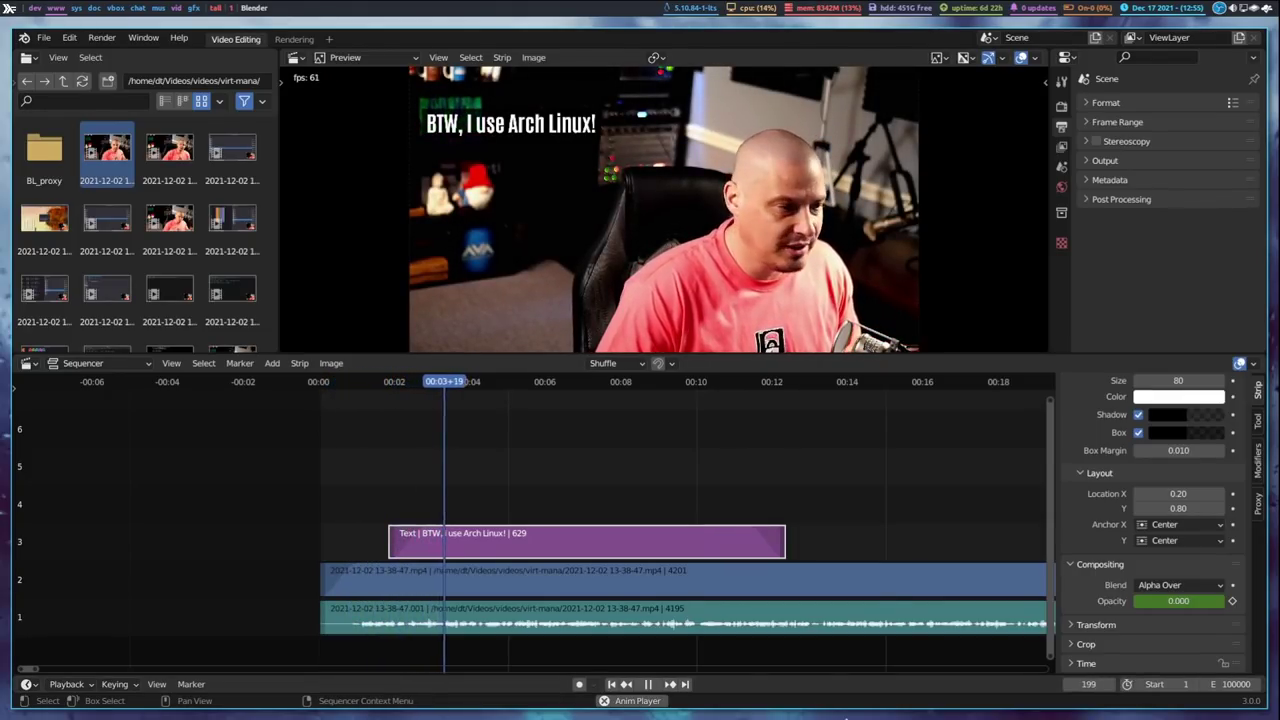
pyautogui.click(648, 684)
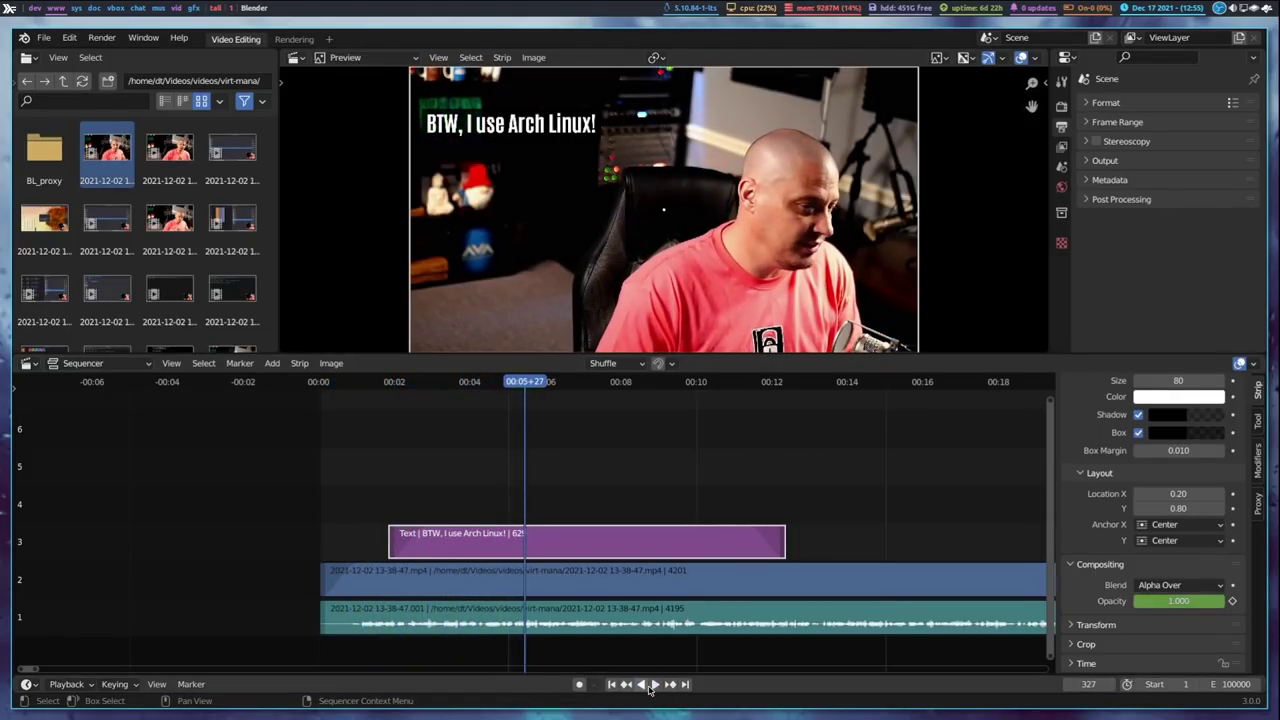
pyautogui.click(710, 383)
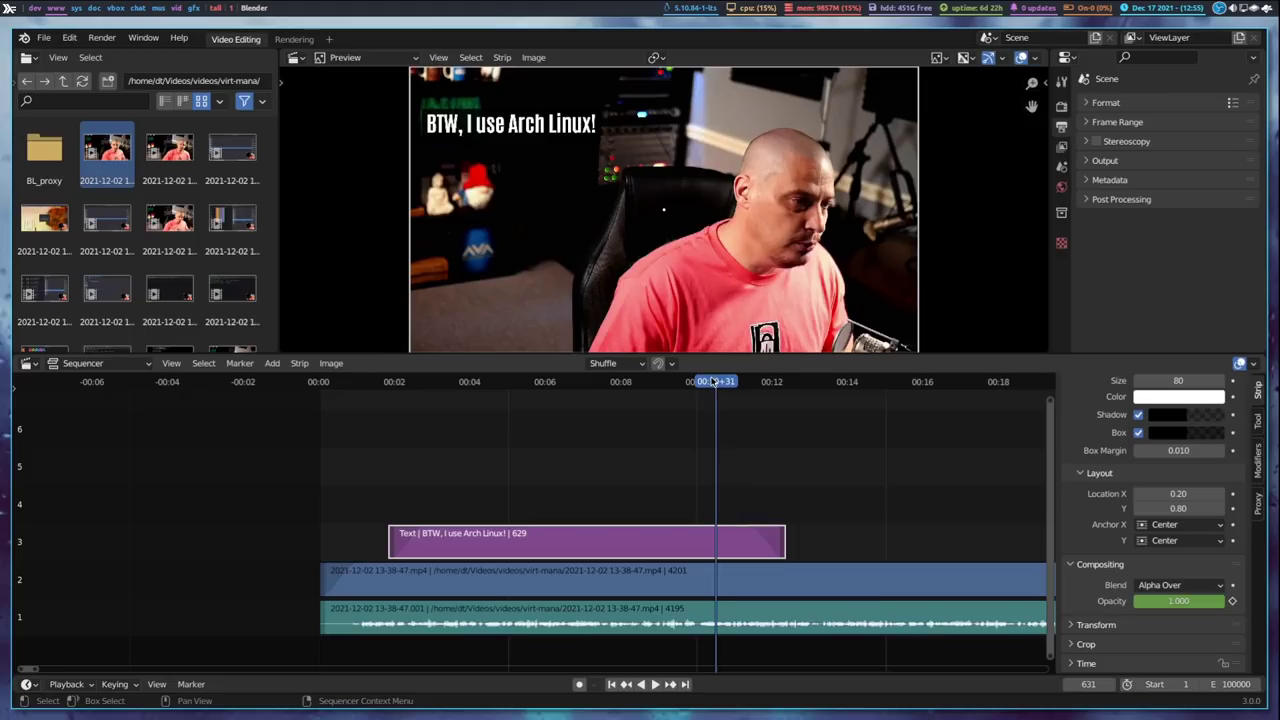
pyautogui.click(650, 684)
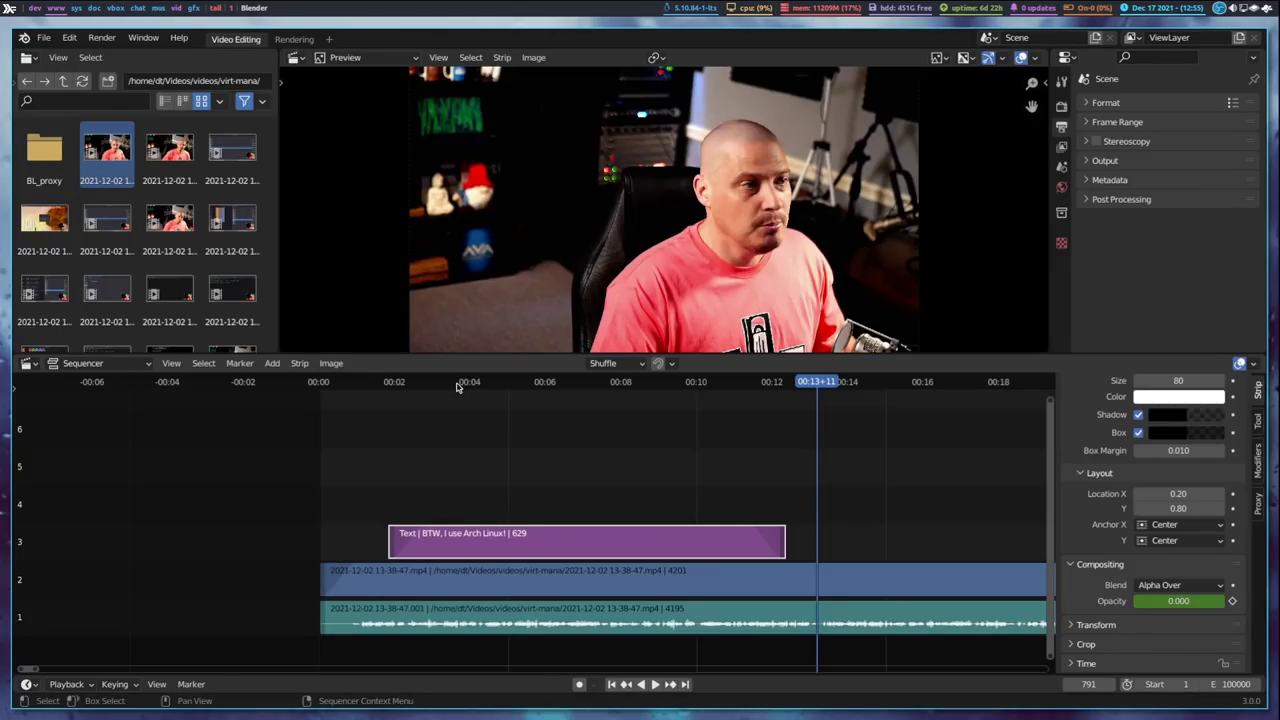
pyautogui.moveTo(457, 383); pyautogui.dragTo(810, 422)
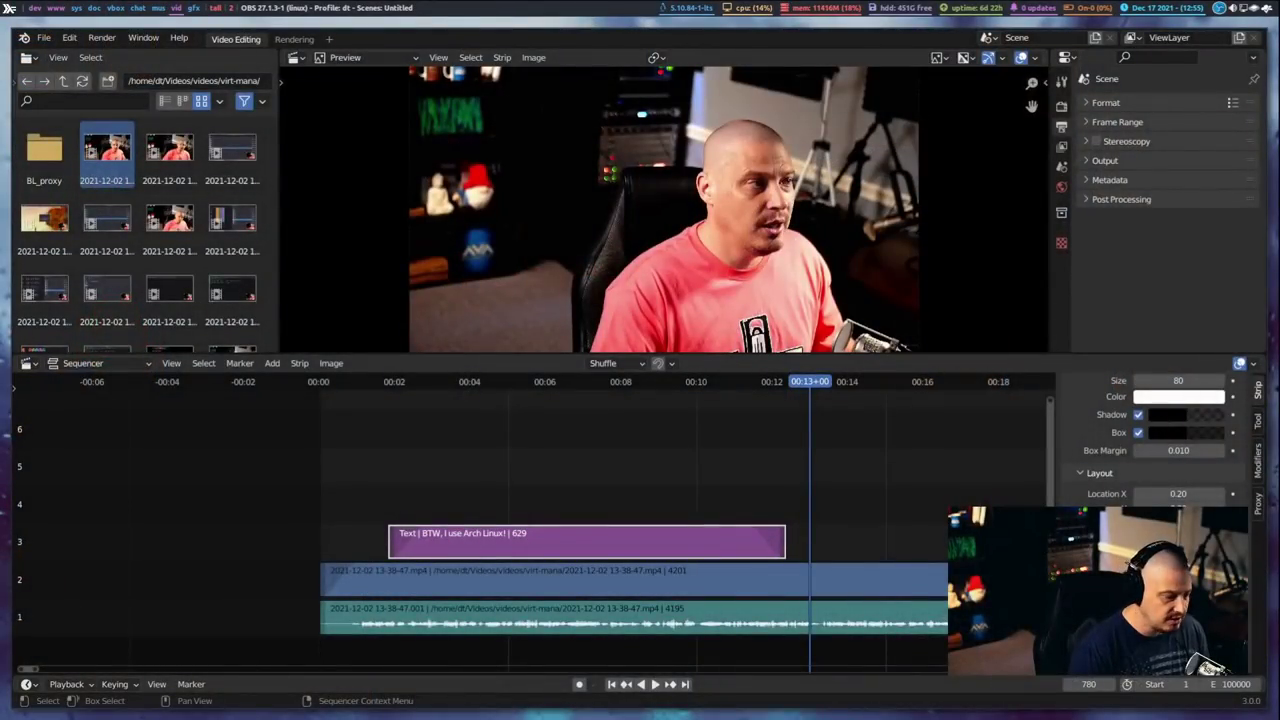
pyautogui.scroll(-1, 779, 520)
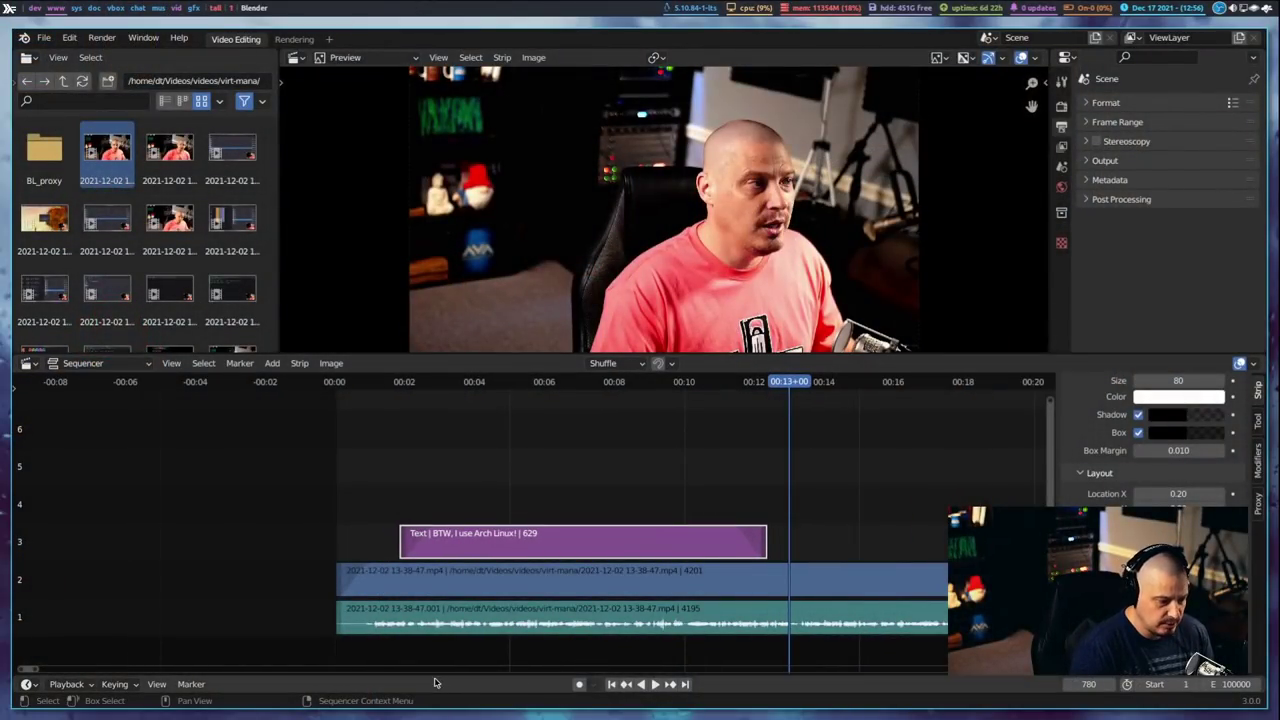
pyautogui.moveTo(36, 669); pyautogui.dragTo(97, 679)
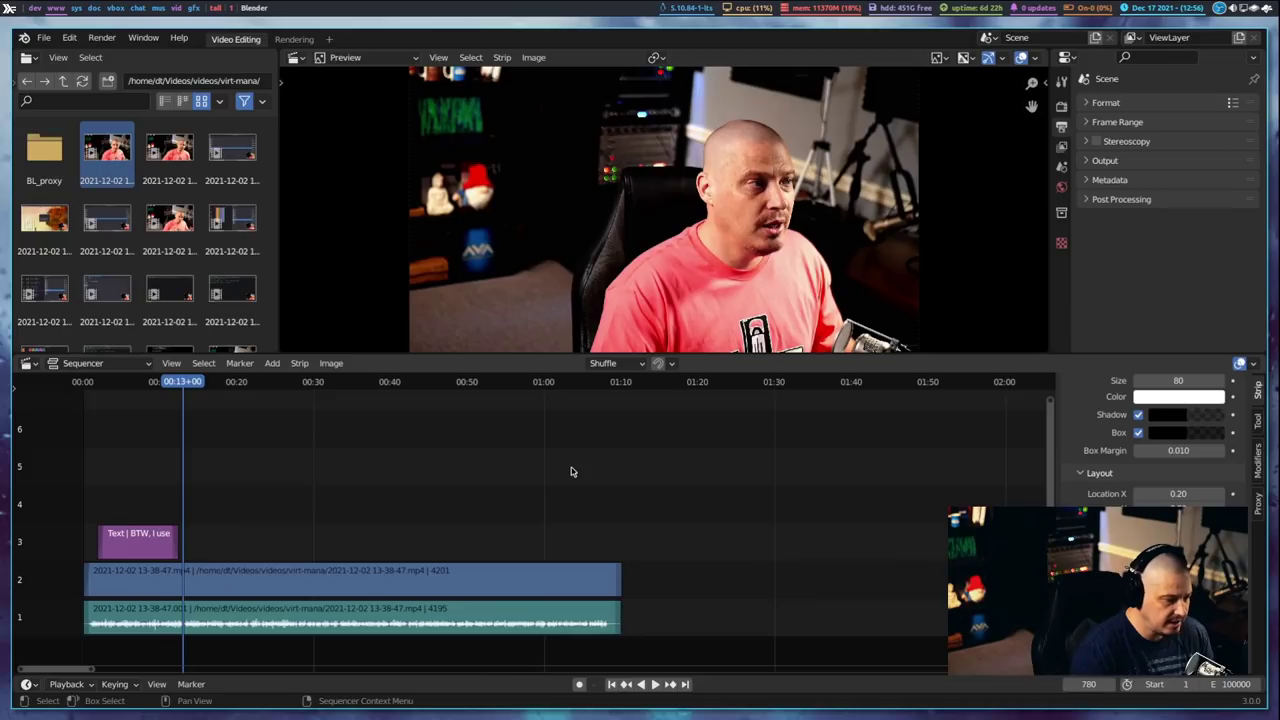
pyautogui.moveTo(557, 378); pyautogui.dragTo(625, 380)
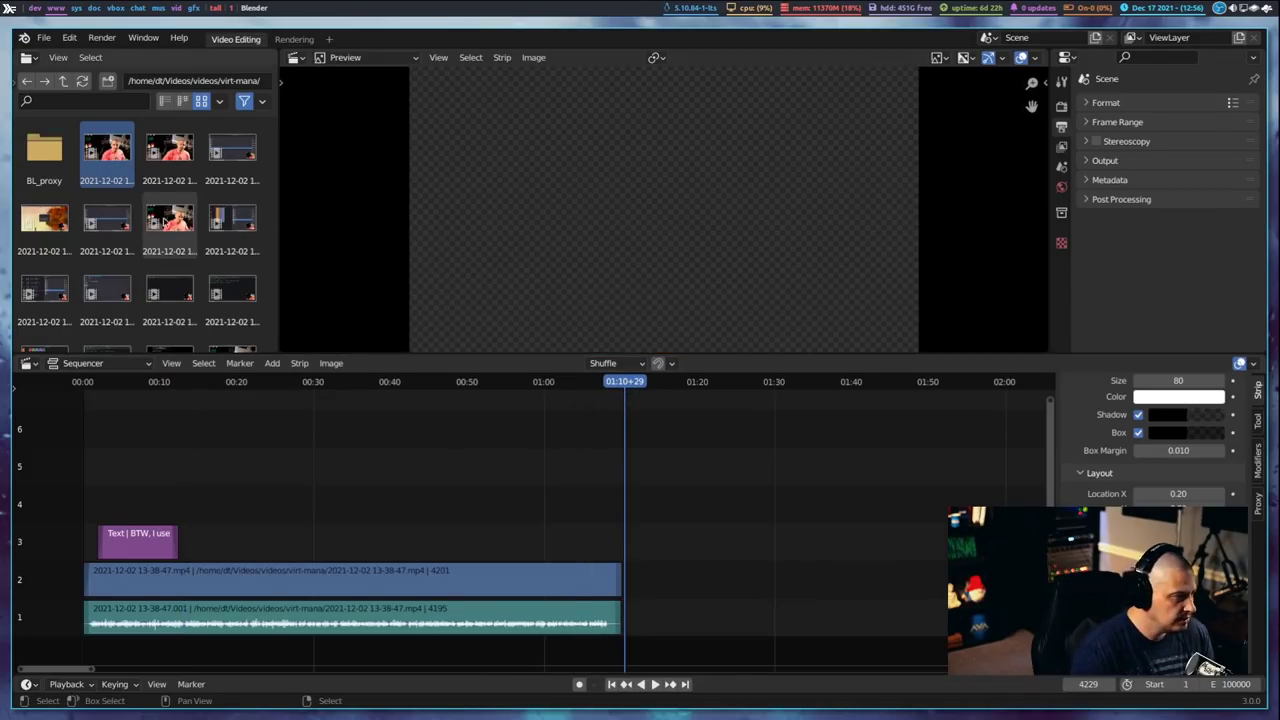
pyautogui.click(170, 150)
pyautogui.moveTo(170, 150); pyautogui.dragTo(668, 516)
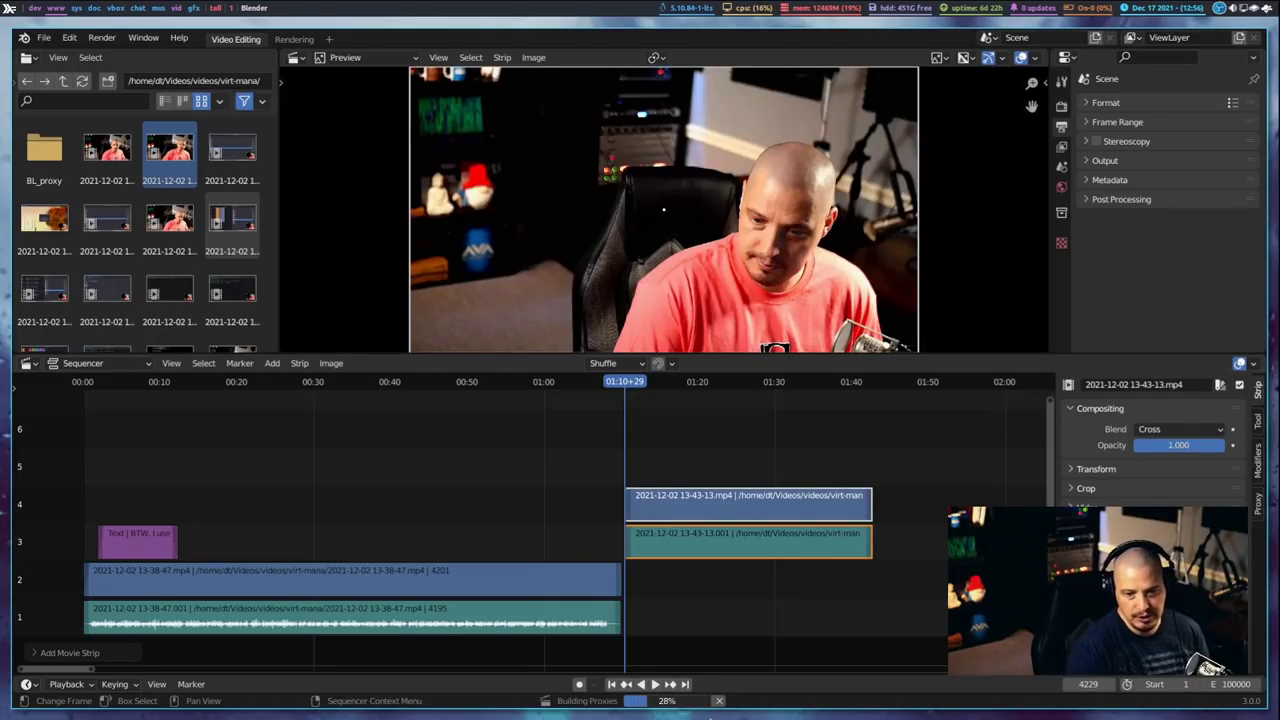
# Step: Enable Mono and Display Waveform for the second clip's audio strip
pyautogui.click(745, 538)
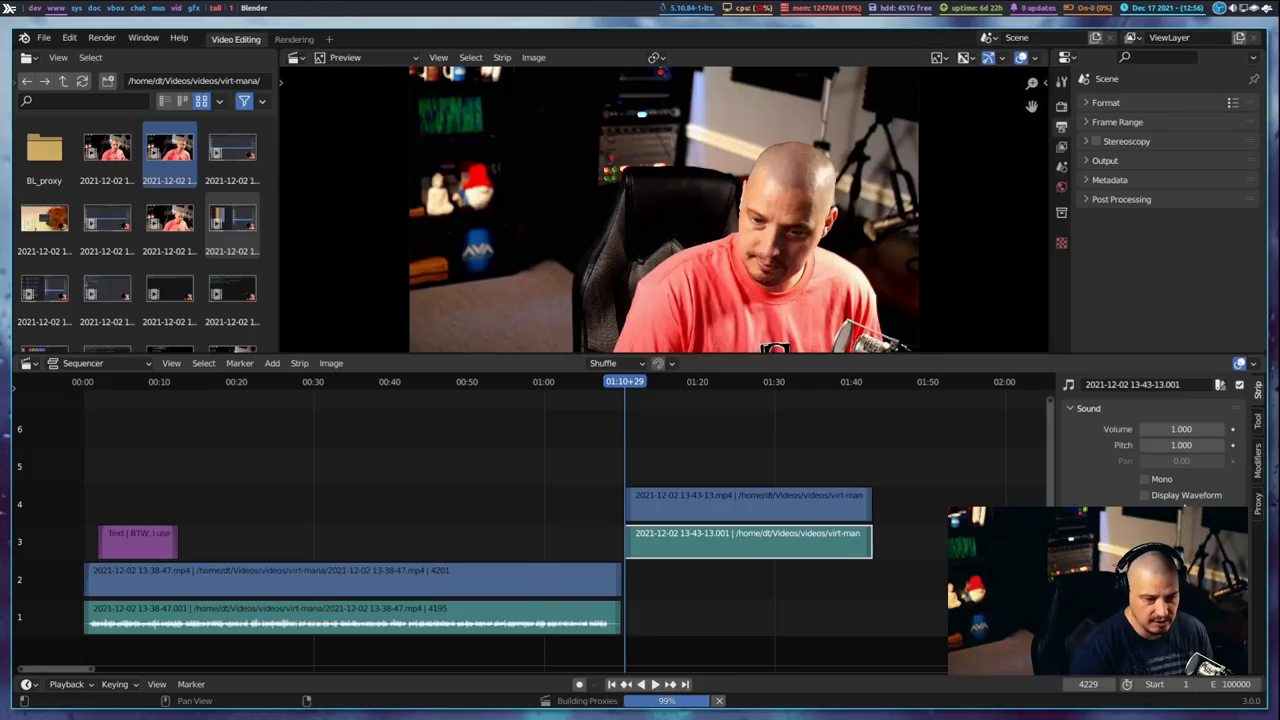
pyautogui.click(1145, 479)
pyautogui.click(1162, 497)
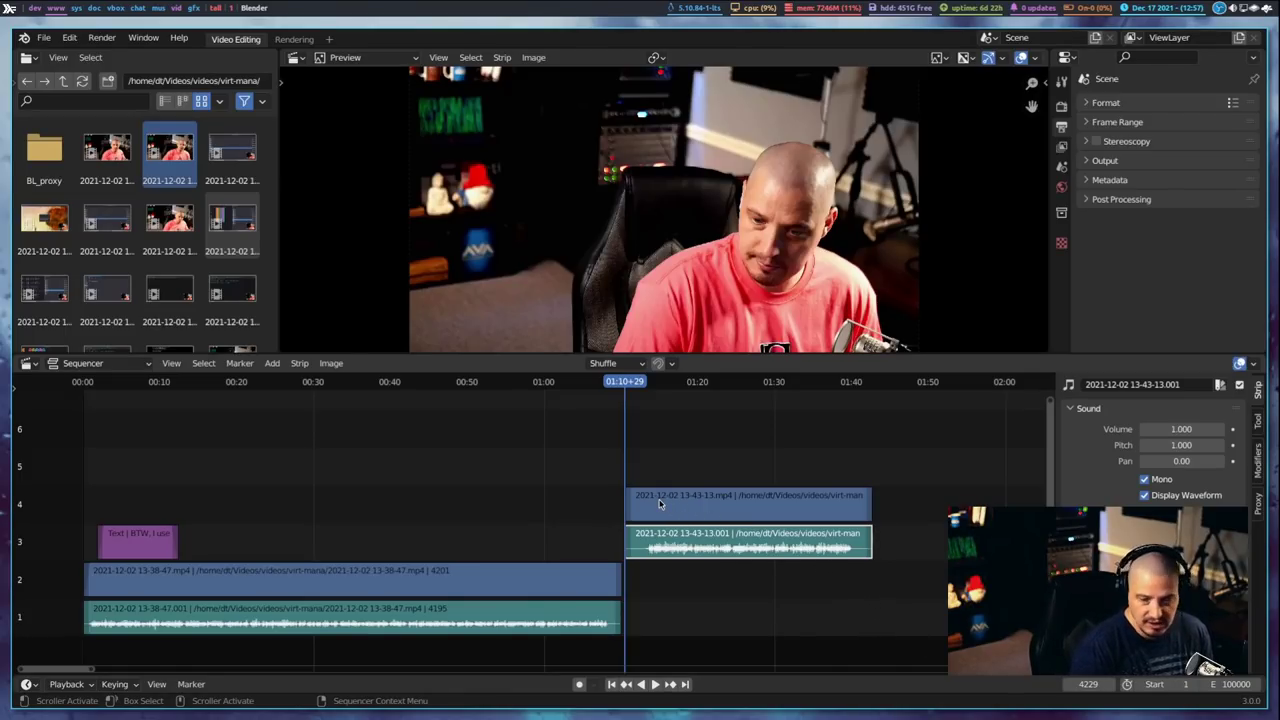
# Step: Trim the start of the second clip's video and audio strips together to frame 4385
pyautogui.click(589, 473)
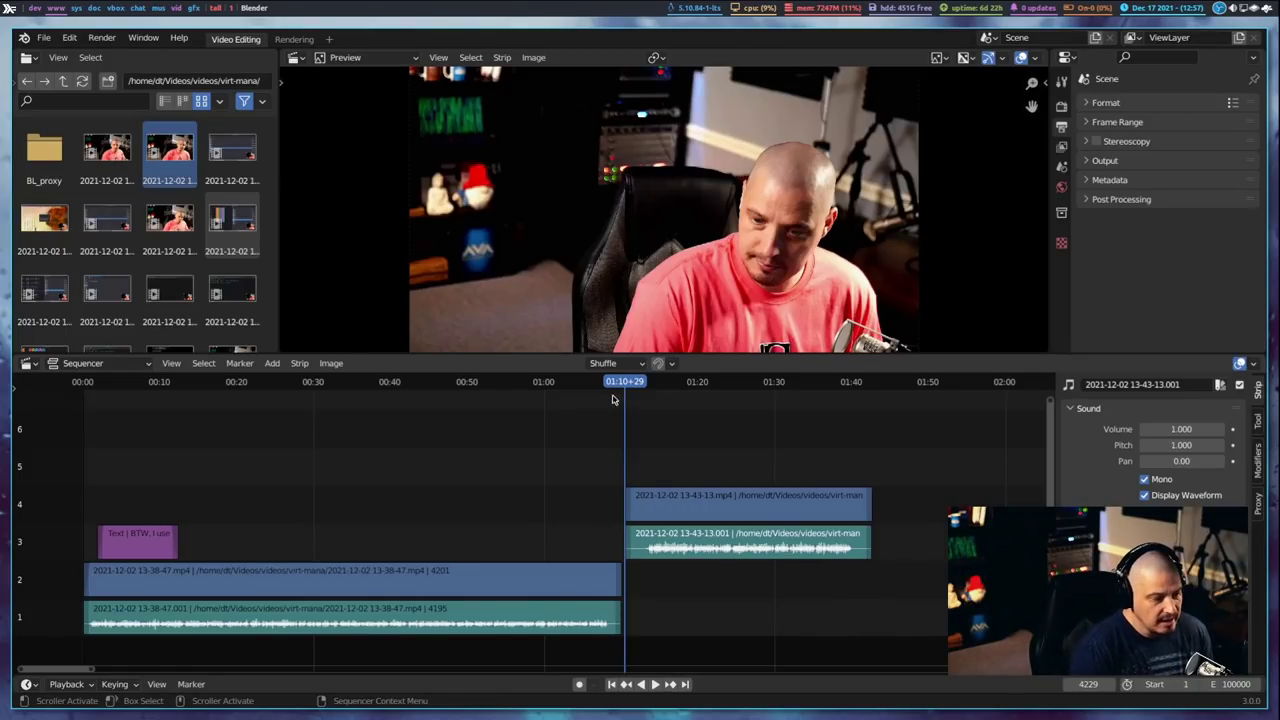
pyautogui.press('Escape')
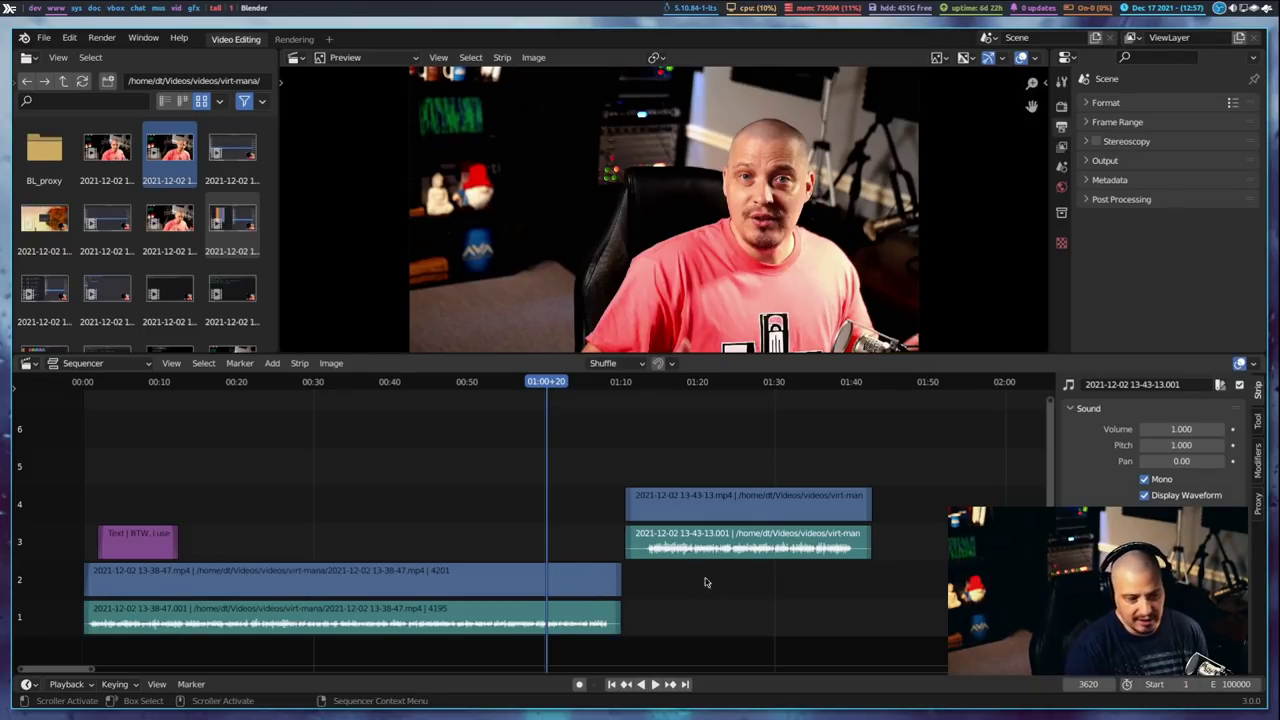
pyautogui.click(630, 510)
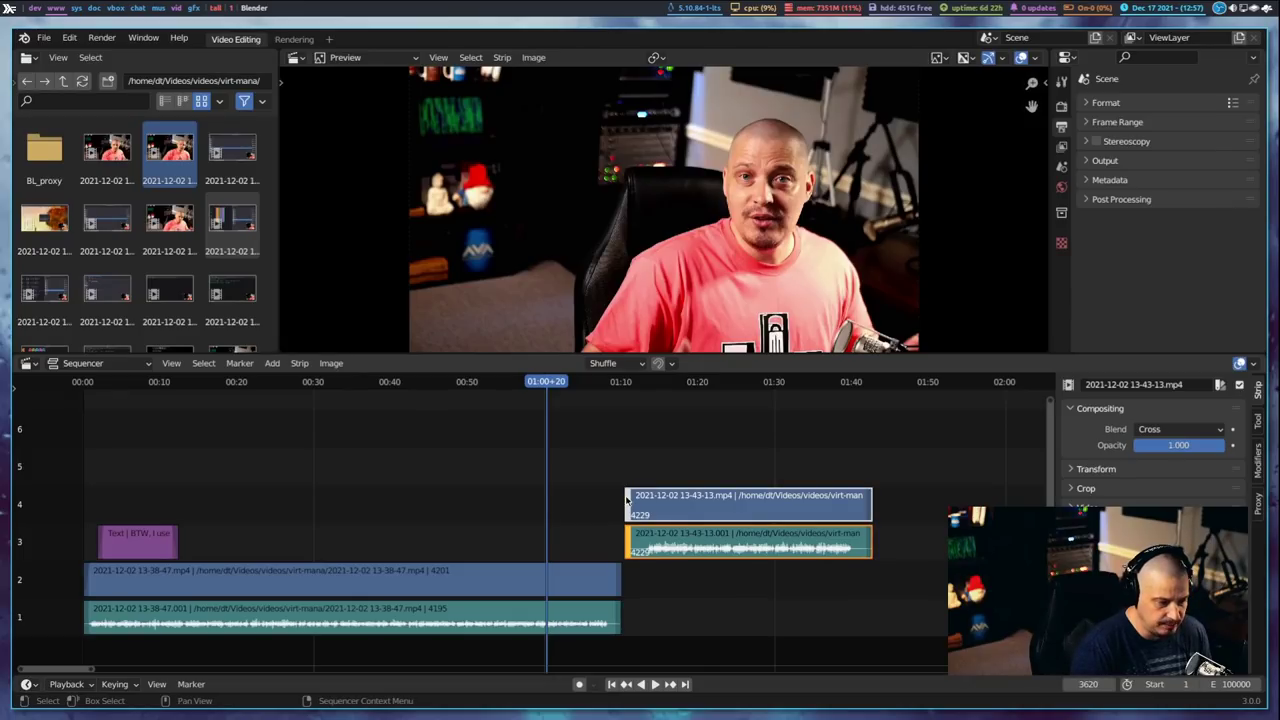
pyautogui.moveTo(627, 500); pyautogui.dragTo(648, 497)
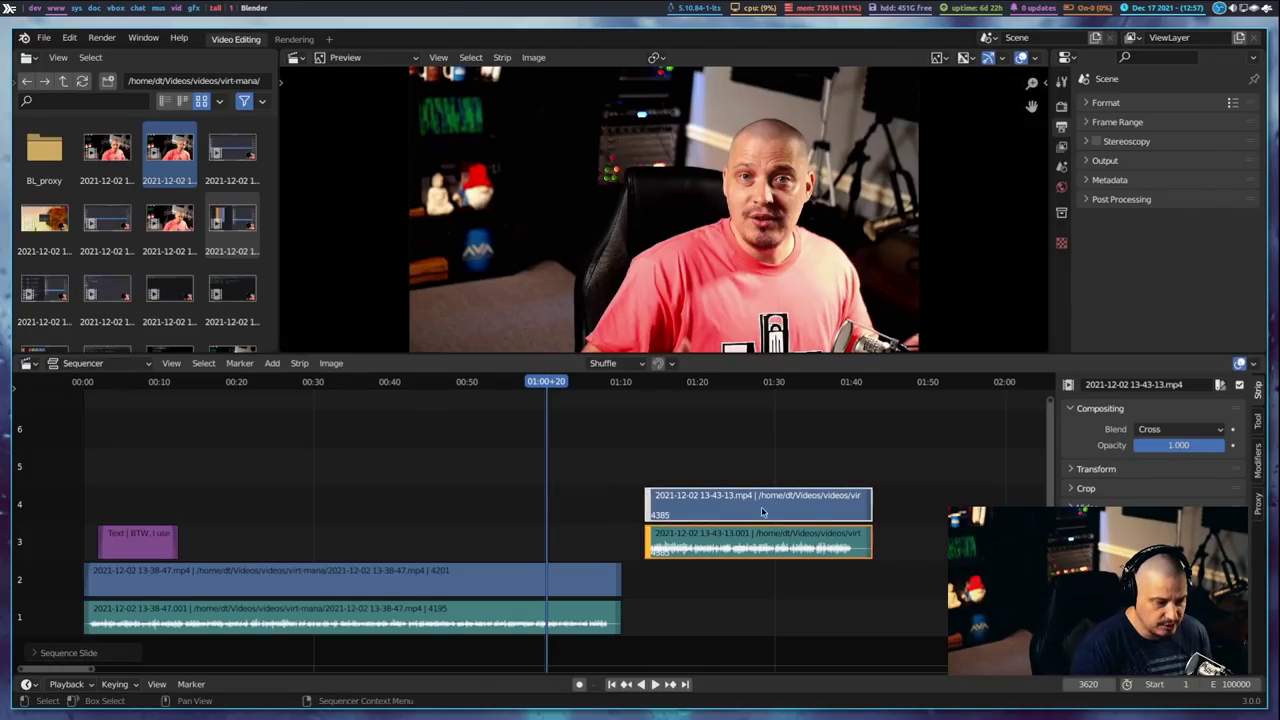
# Step: Move the second clip's video and audio strips earlier so they start at about 01:07, overlapping the end of the first clip
pyautogui.click(710, 495)
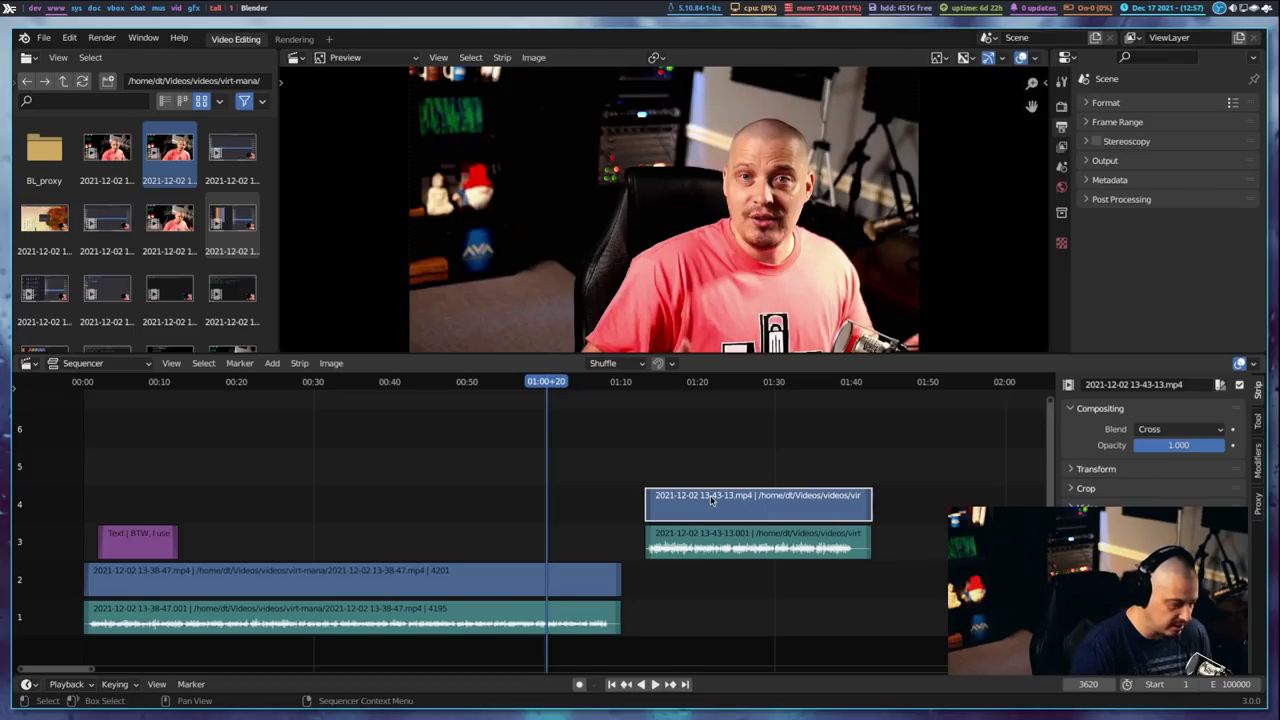
pyautogui.click(697, 516)
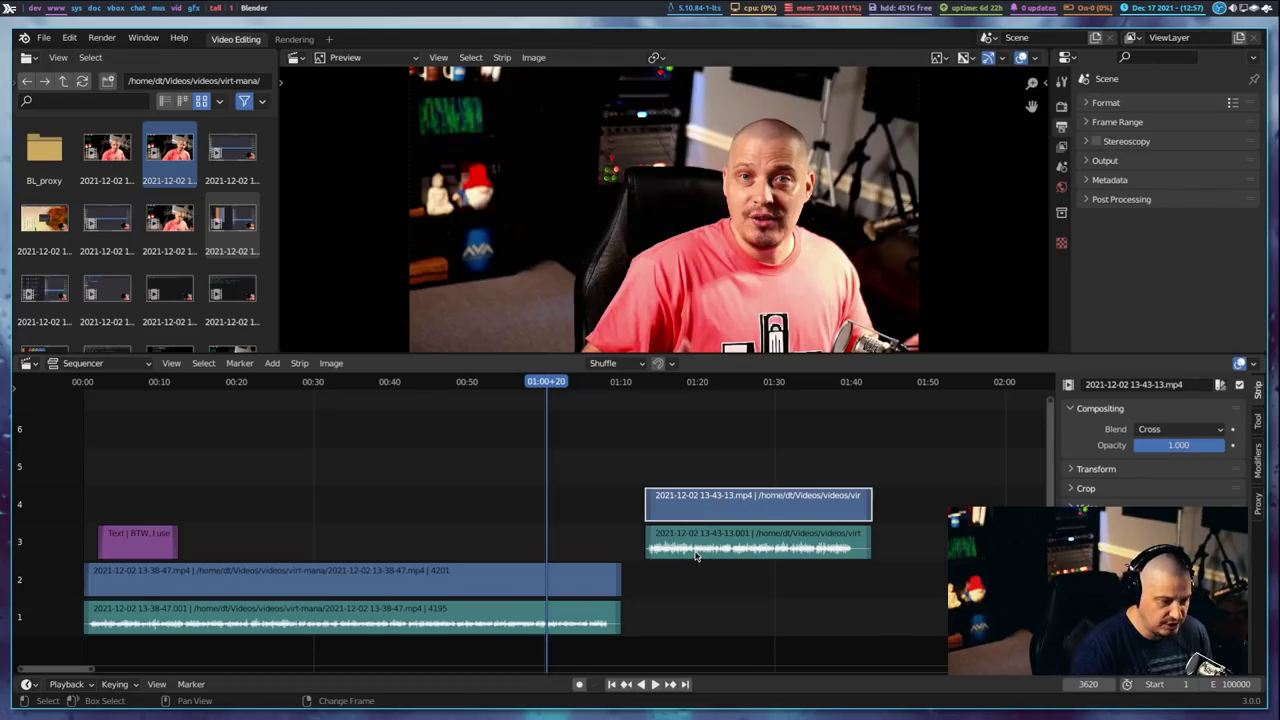
pyautogui.keyDown('shift'); pyautogui.click(697, 555); pyautogui.keyUp('shift')
pyautogui.press('g')
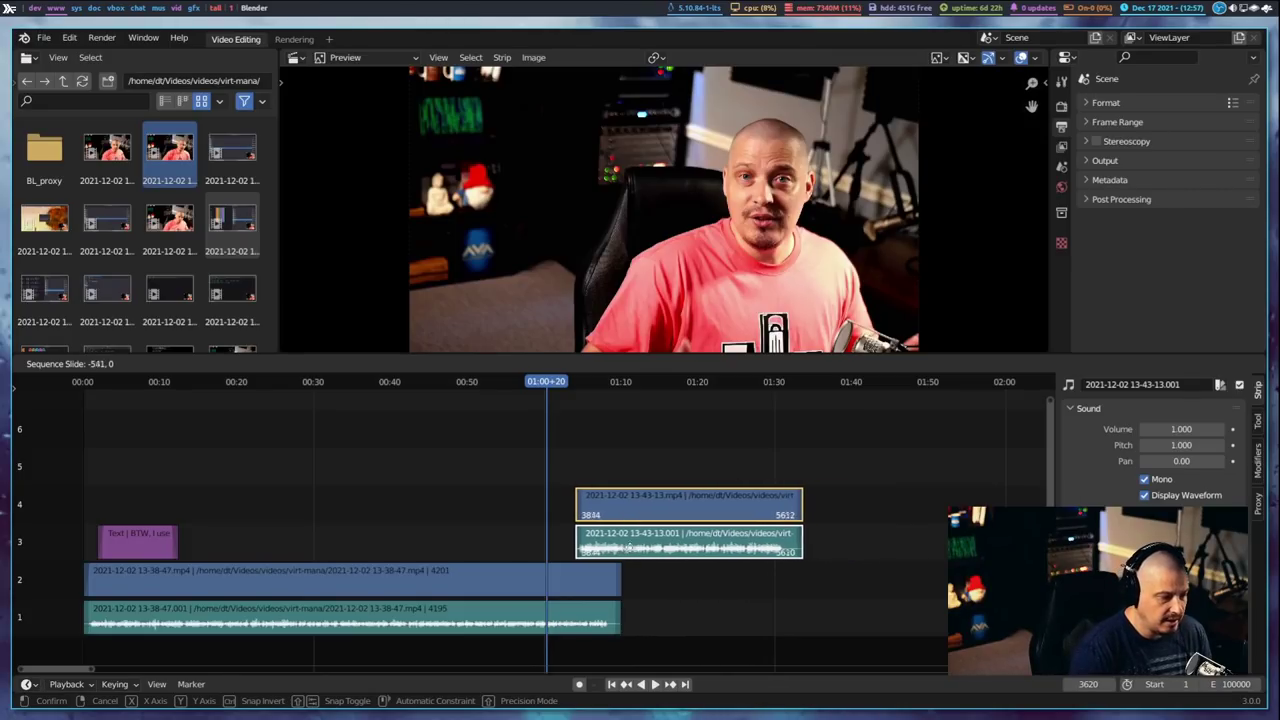
pyautogui.click(650, 549)
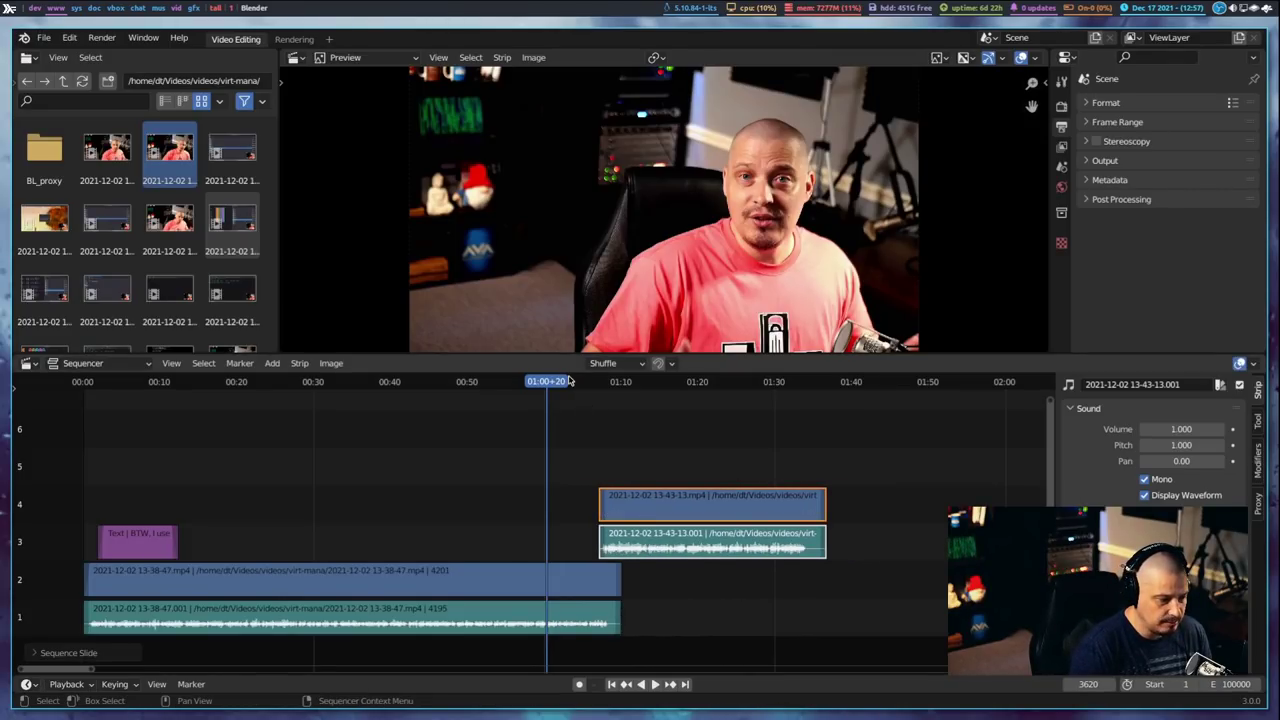
# Step: Play back the timeline from about 01:04 through the overlap to examine the cut between the two clips
pyautogui.moveTo(568, 381)
pyautogui.mouseDown()
pyautogui.moveTo(557, 381)
pyautogui.moveTo(578, 381)
pyautogui.mouseUp()
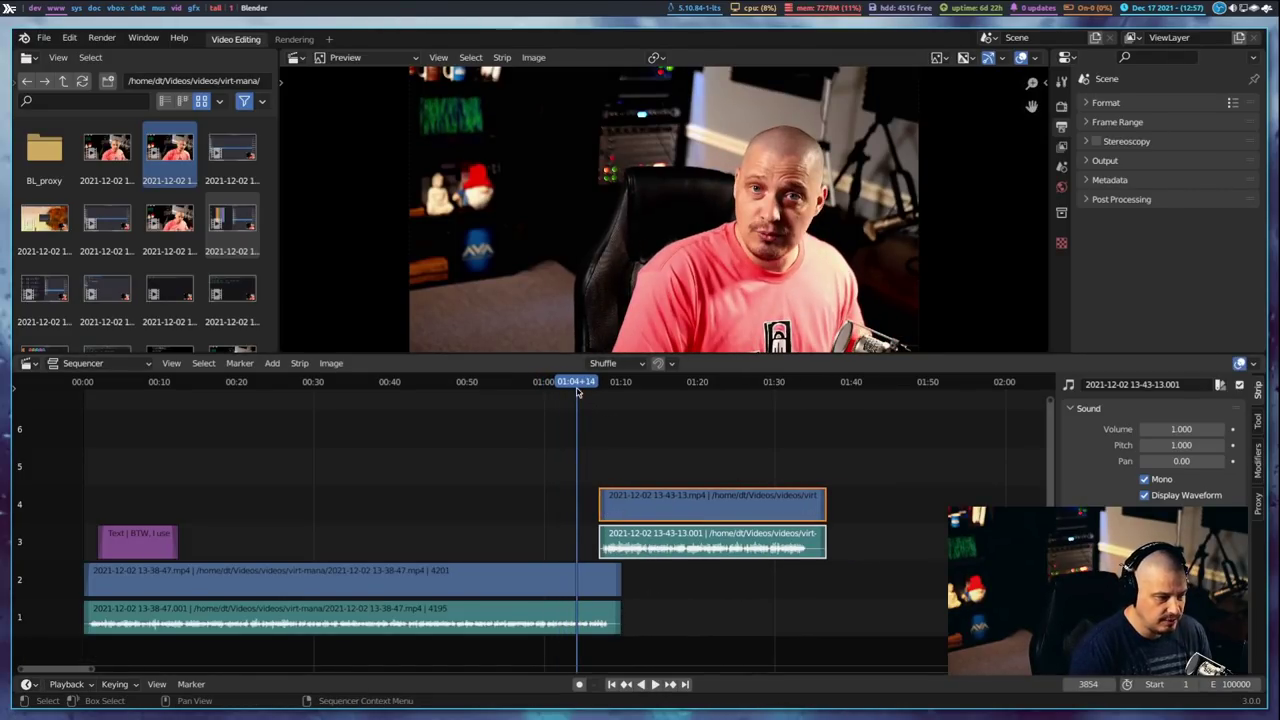
pyautogui.press('space')
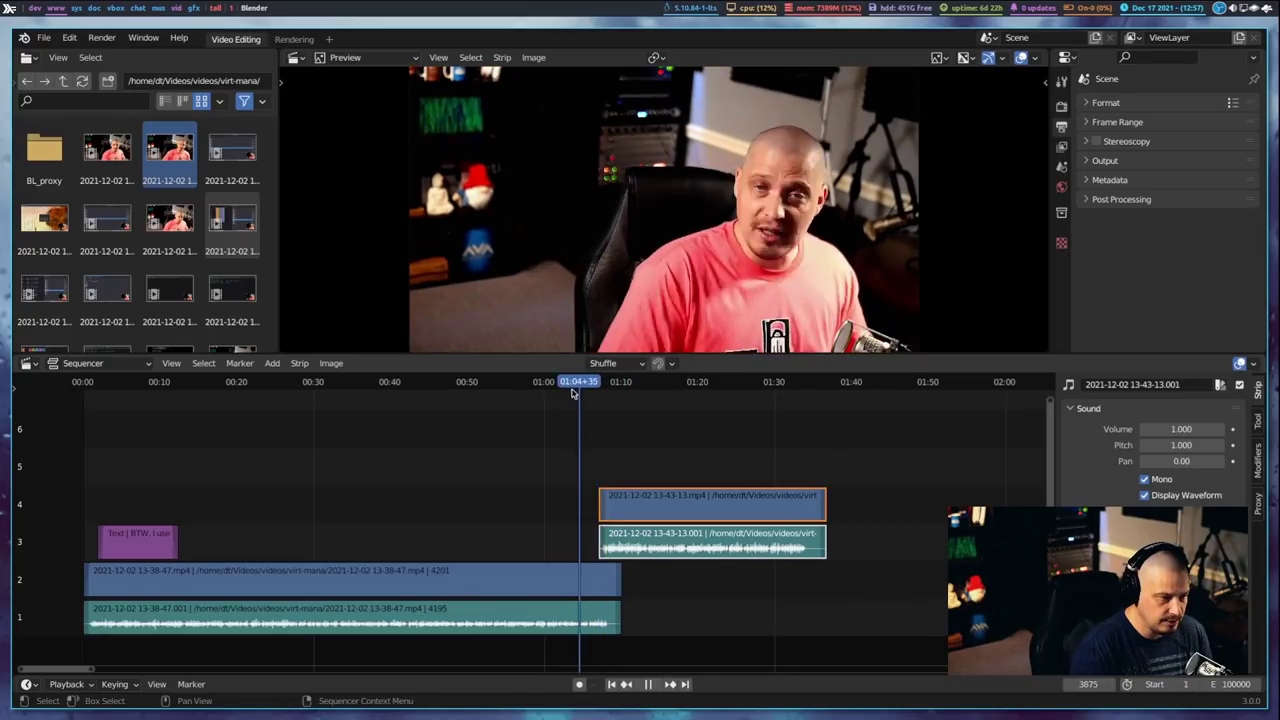
pyautogui.click(648, 684)
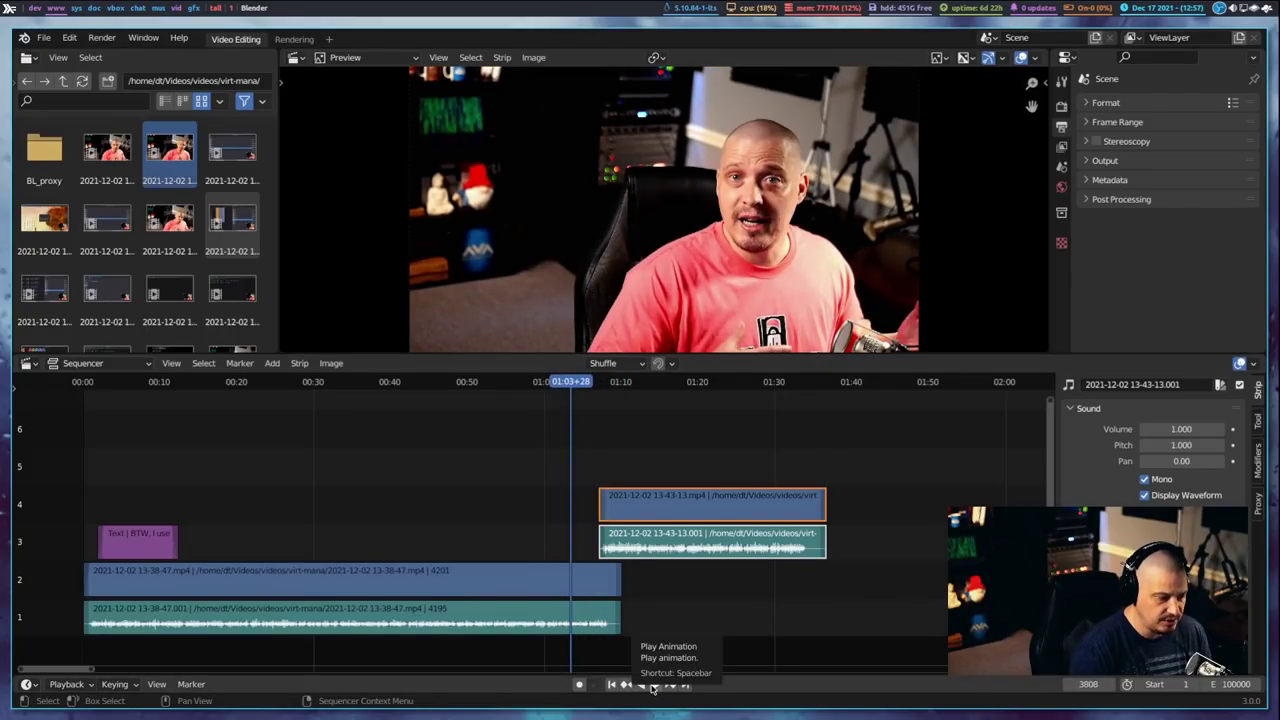
pyautogui.click(654, 684)
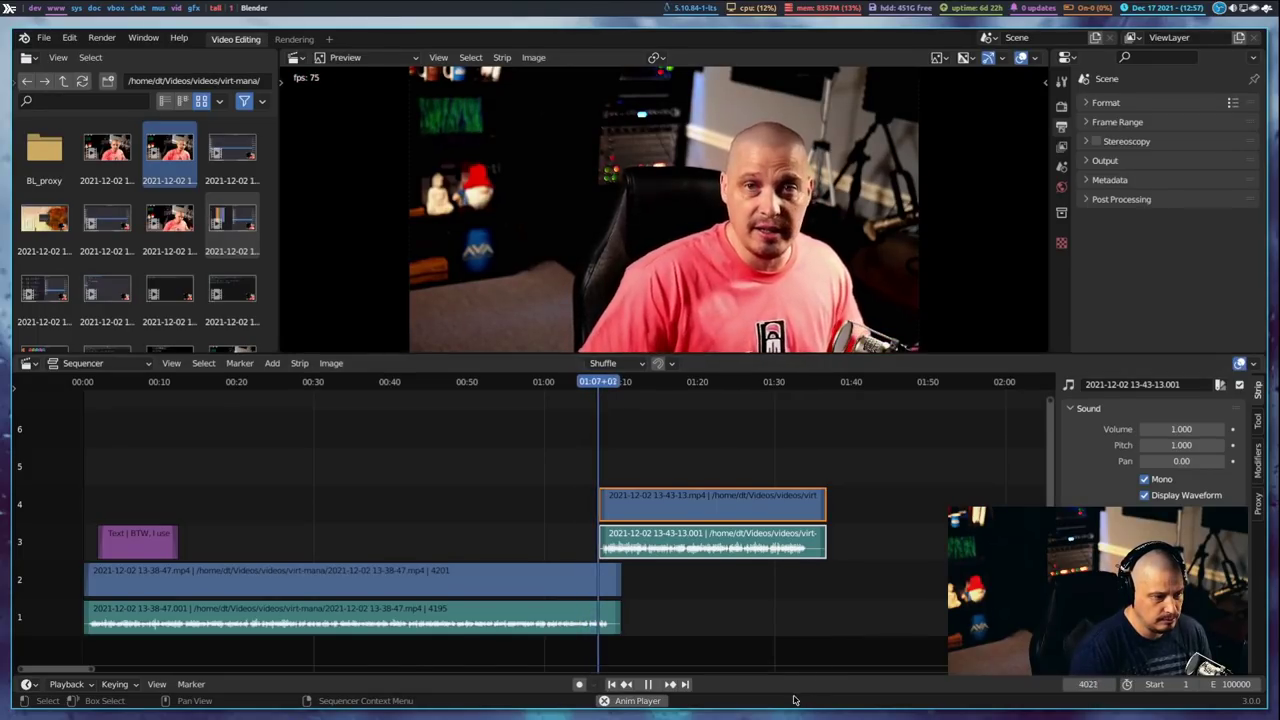
pyautogui.click(649, 684)
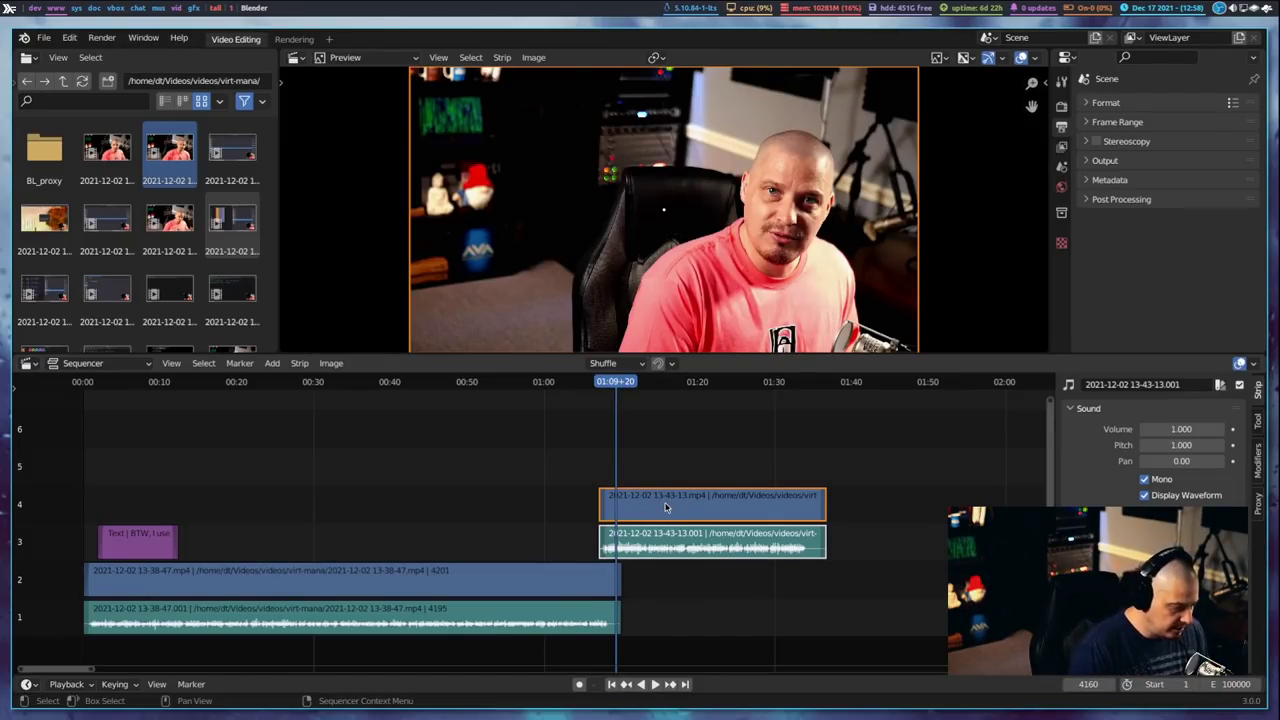
# Step: Move the second clip's strips down to channels 1 and 2, after the first clip, starting at frame 4712
pyautogui.moveTo(665, 507); pyautogui.dragTo(749, 585)
pyautogui.moveTo(573, 386); pyautogui.dragTo(533, 386)
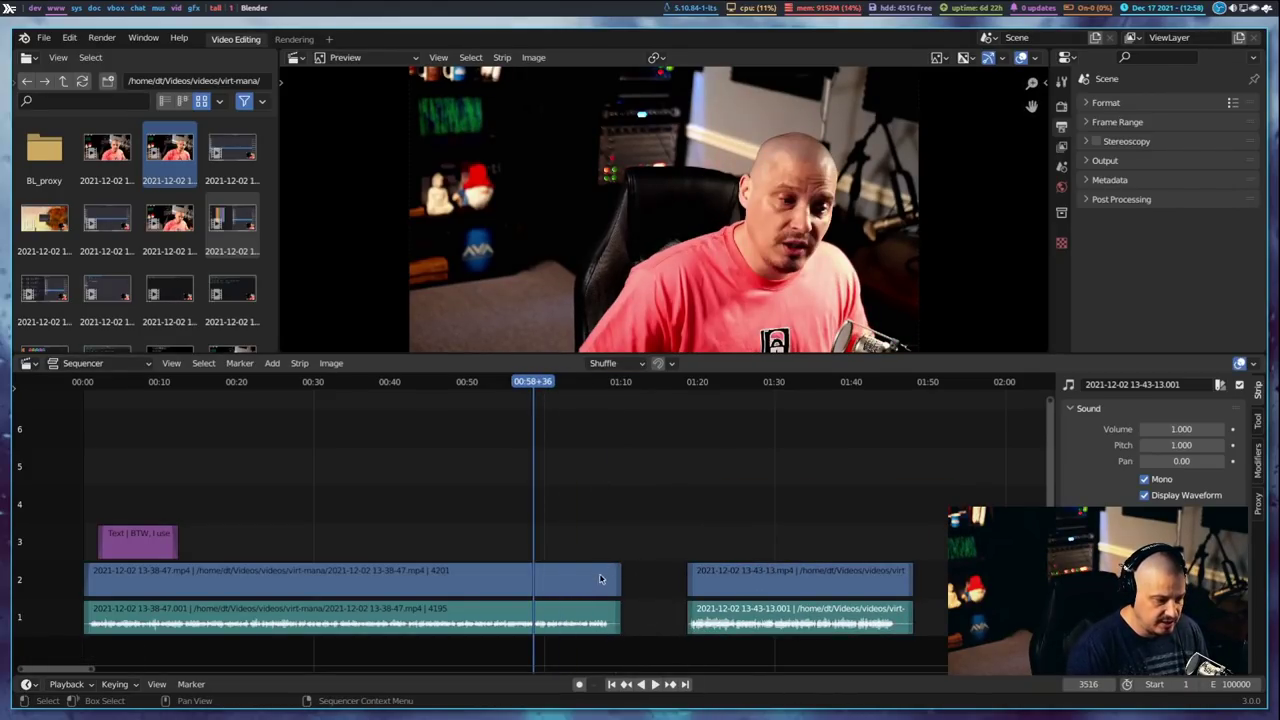
pyautogui.scroll(5, 600, 578)
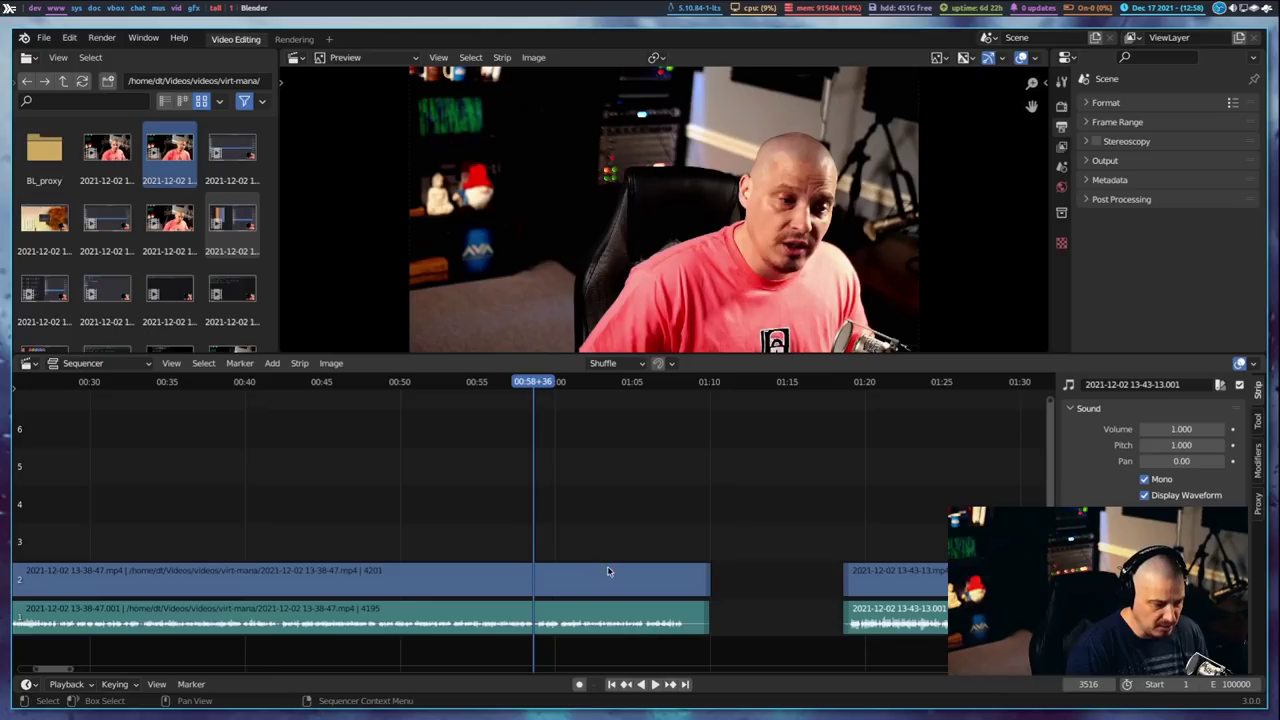
# Step: Examine the end of the first clip and the start of the second through their trim handles and by moving the playhead
pyautogui.click(709, 580)
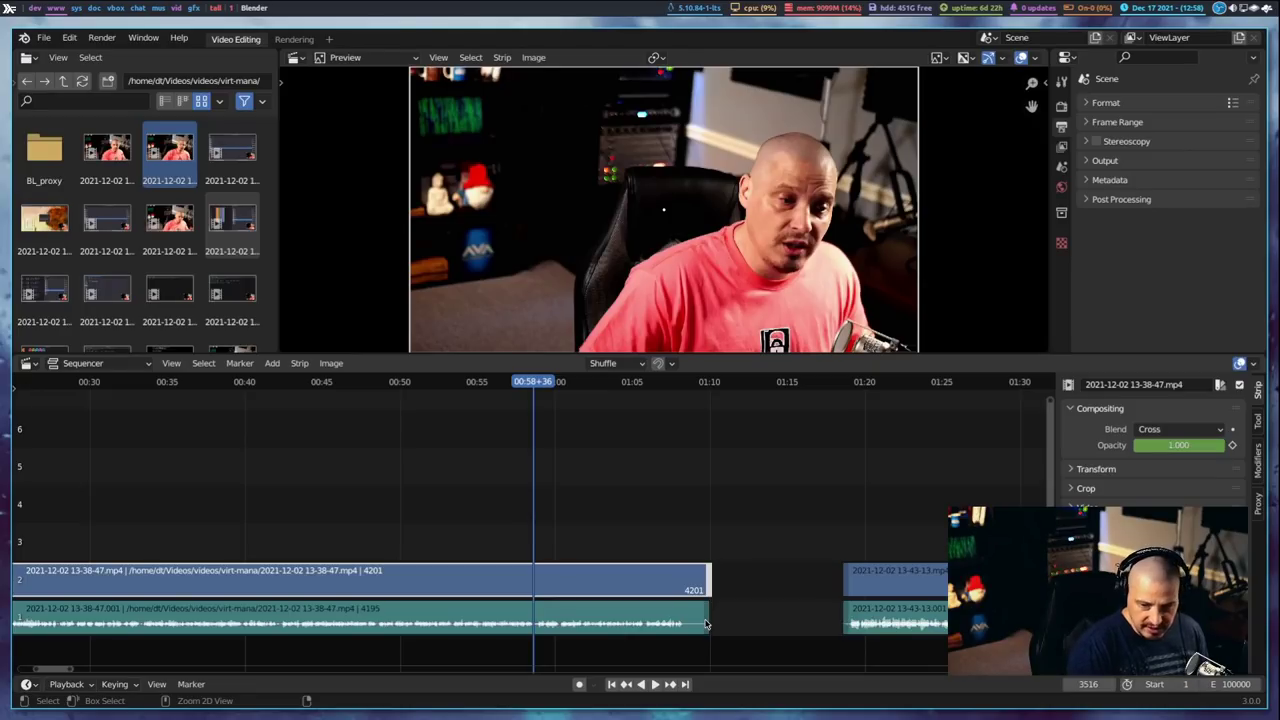
pyautogui.click(702, 484)
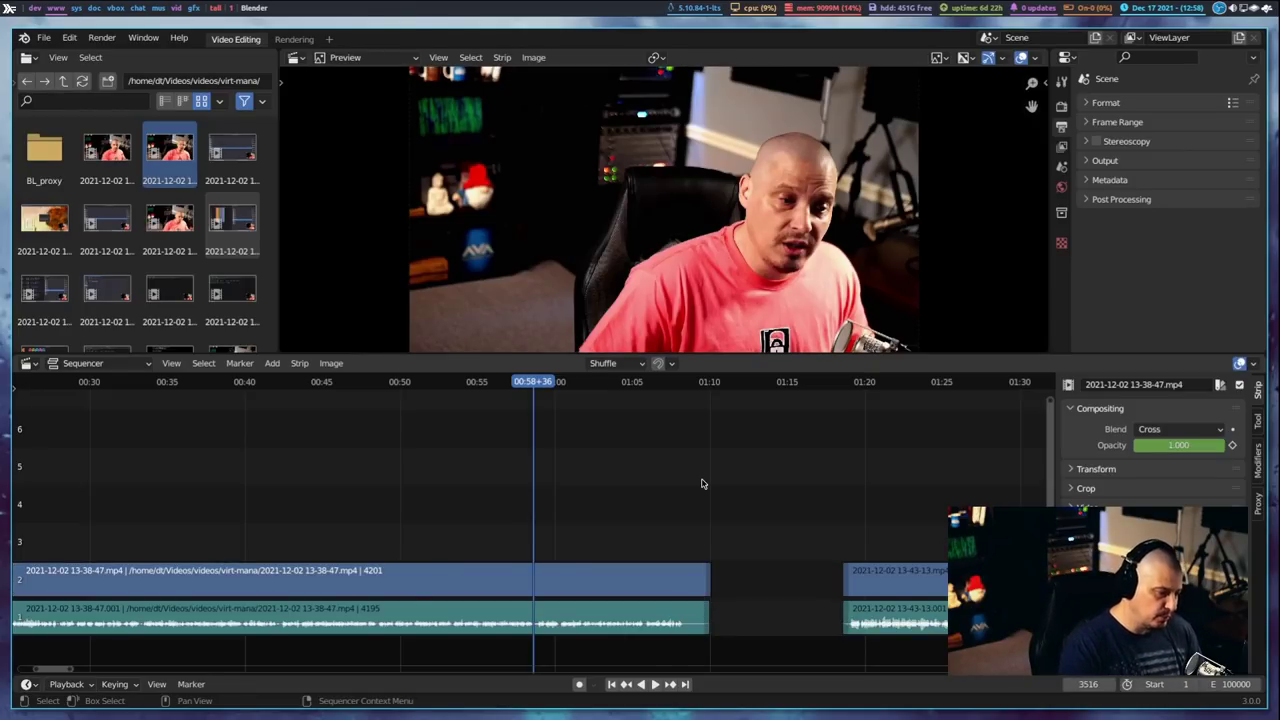
pyautogui.click(849, 587)
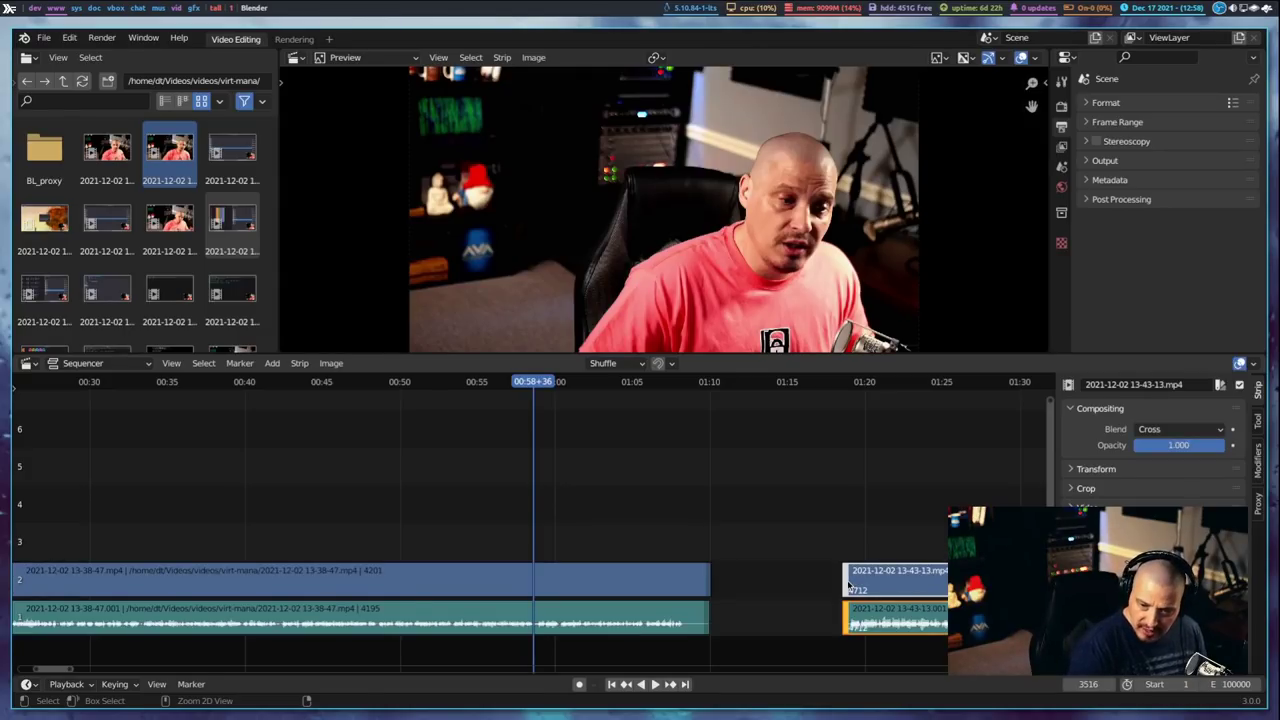
pyautogui.click(722, 554)
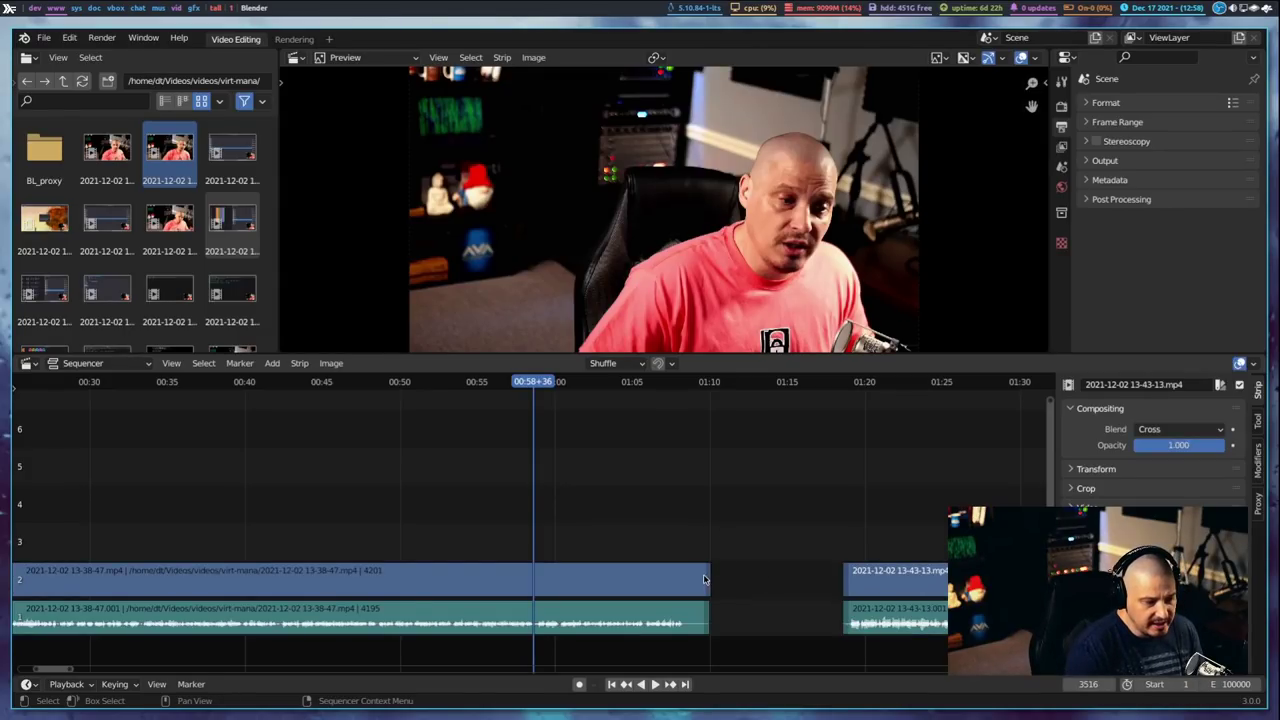
pyautogui.moveTo(656, 385)
pyautogui.mouseDown()
pyautogui.moveTo(680, 385)
pyautogui.moveTo(658, 390)
pyautogui.mouseUp()
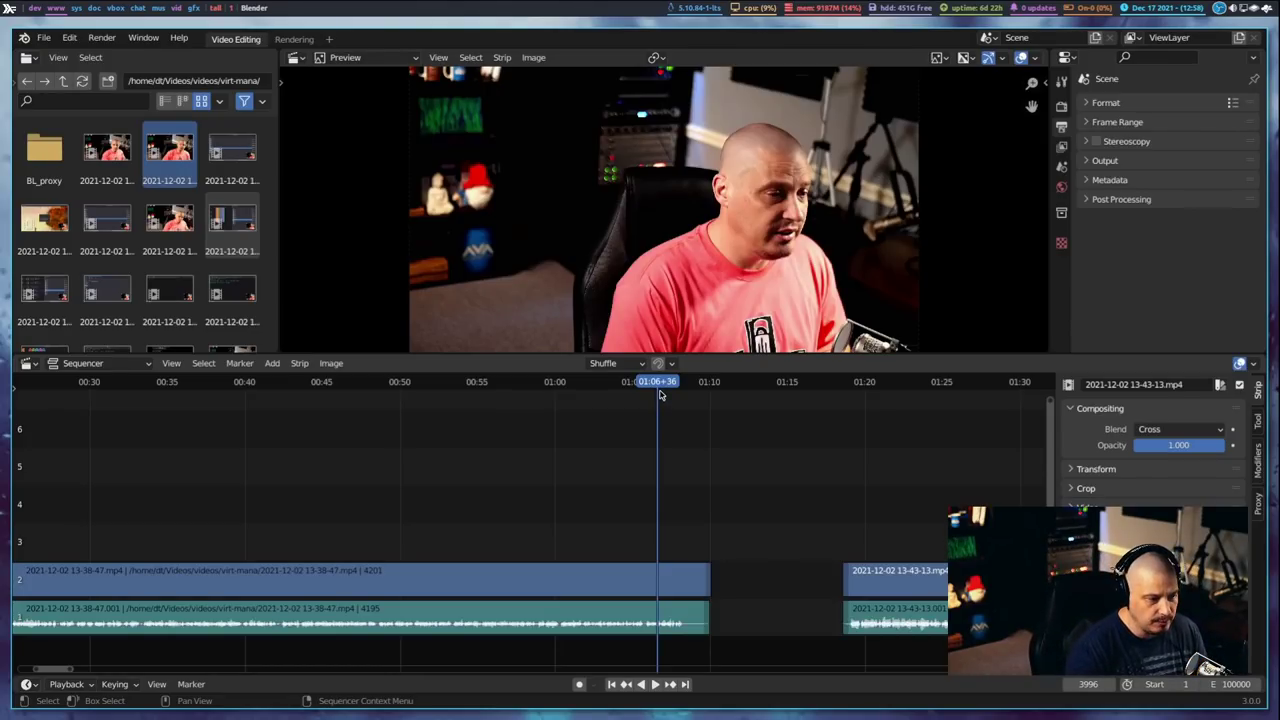
pyautogui.click(706, 590)
pyautogui.click(688, 622)
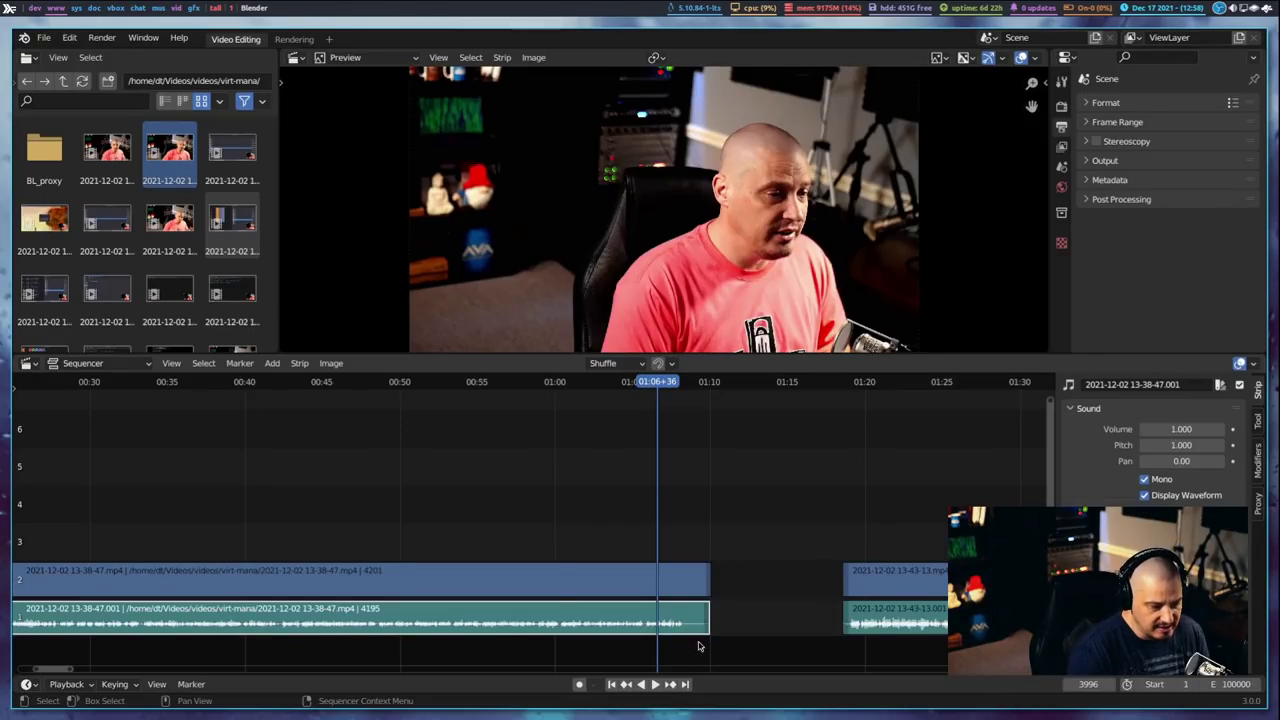
pyautogui.click(702, 381)
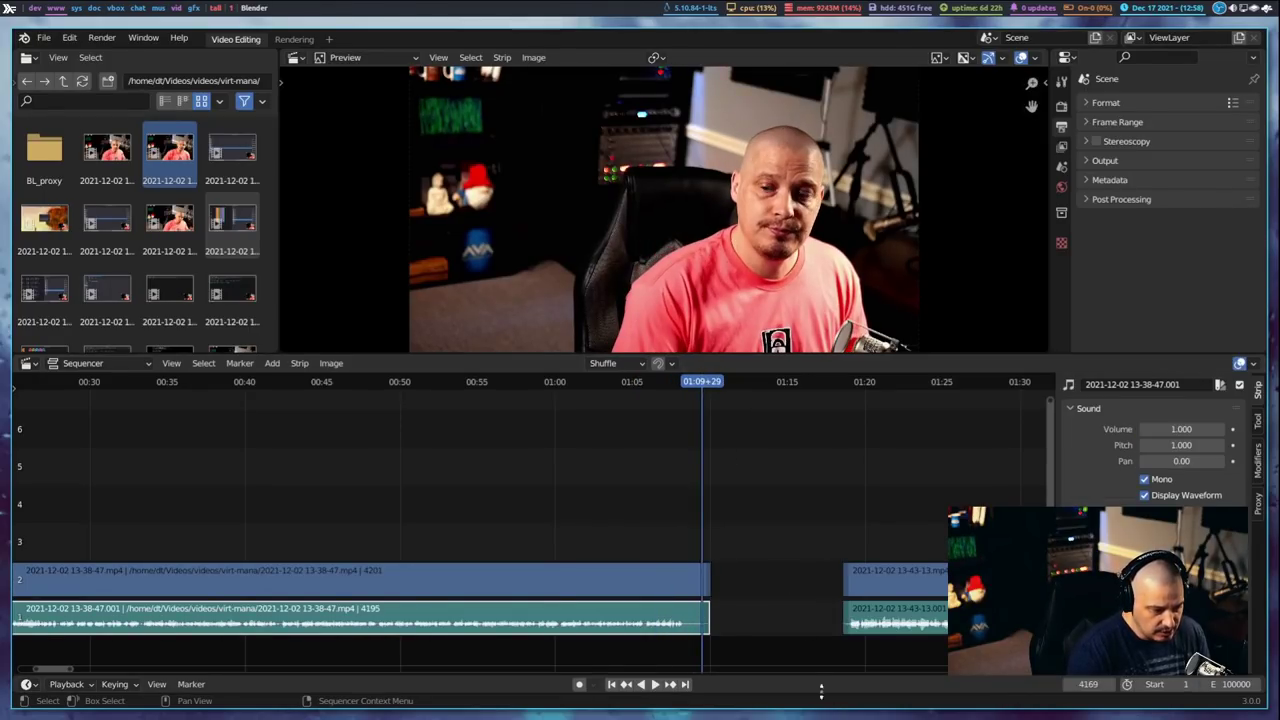
pyautogui.click(754, 647)
# Step: Trim the end of the first clip's video strip to frame 4193
pyautogui.click(705, 588)
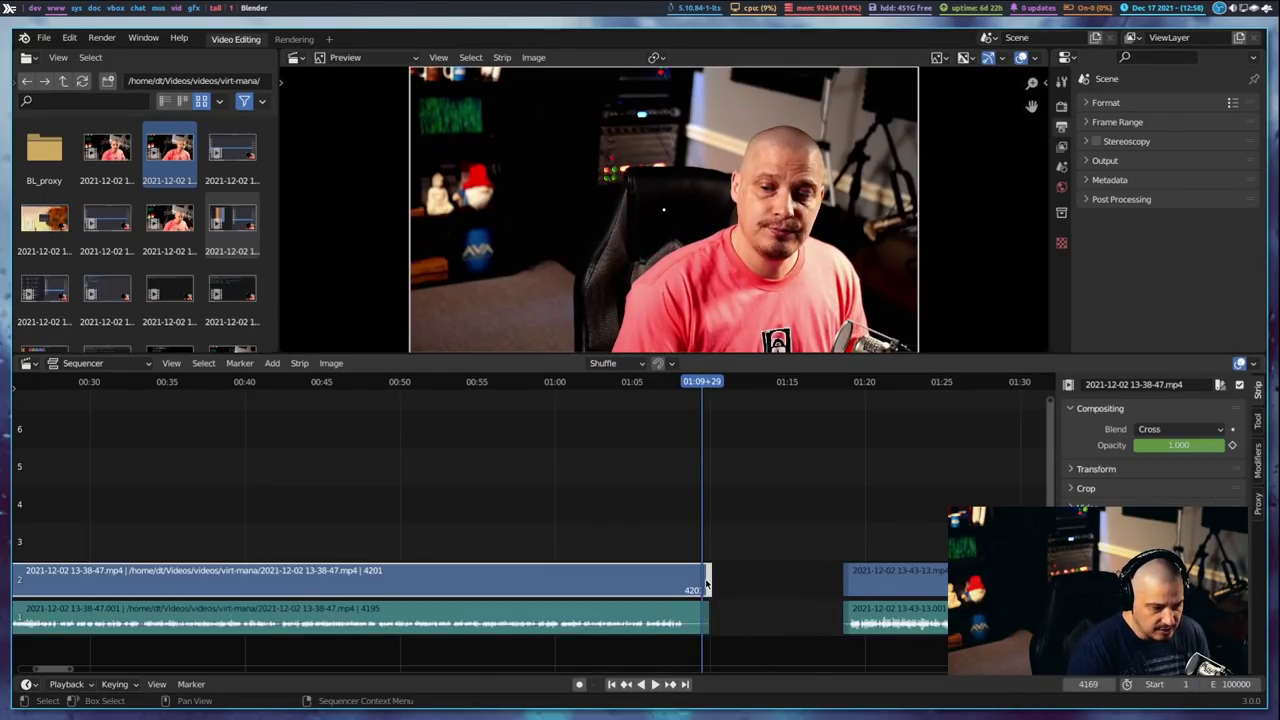
pyautogui.click(675, 384)
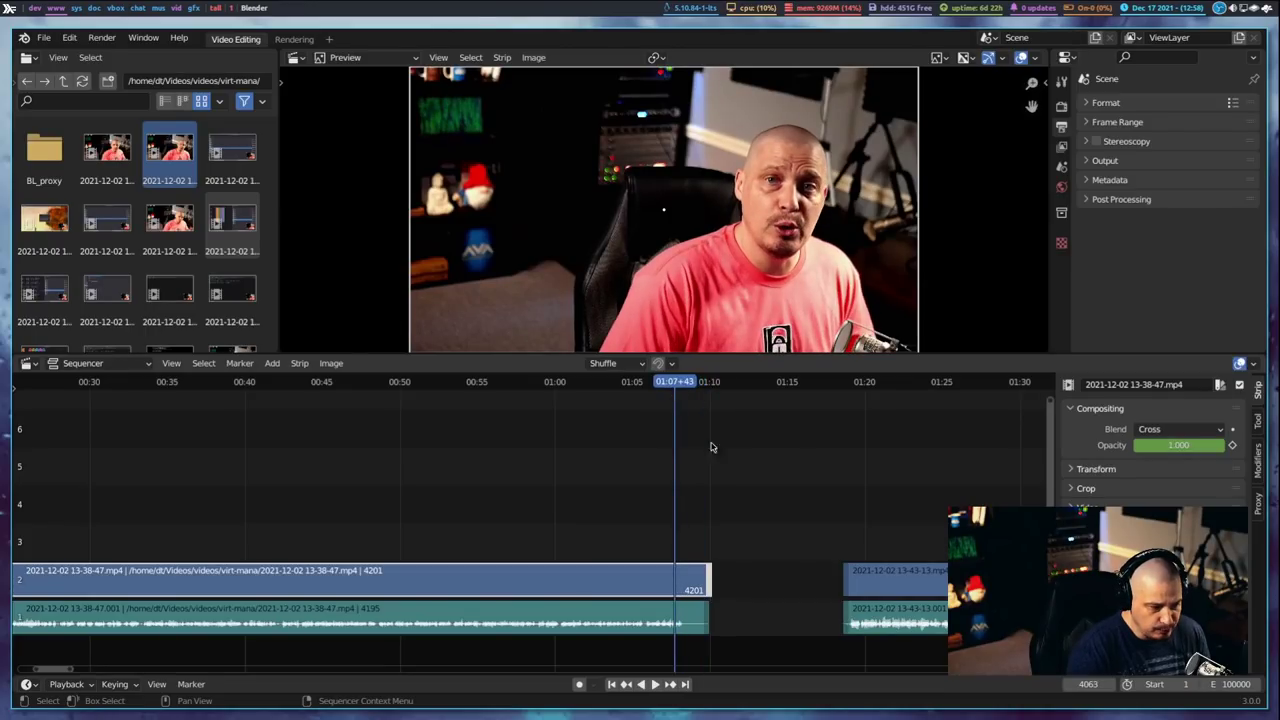
pyautogui.click(698, 622)
pyautogui.click(705, 594)
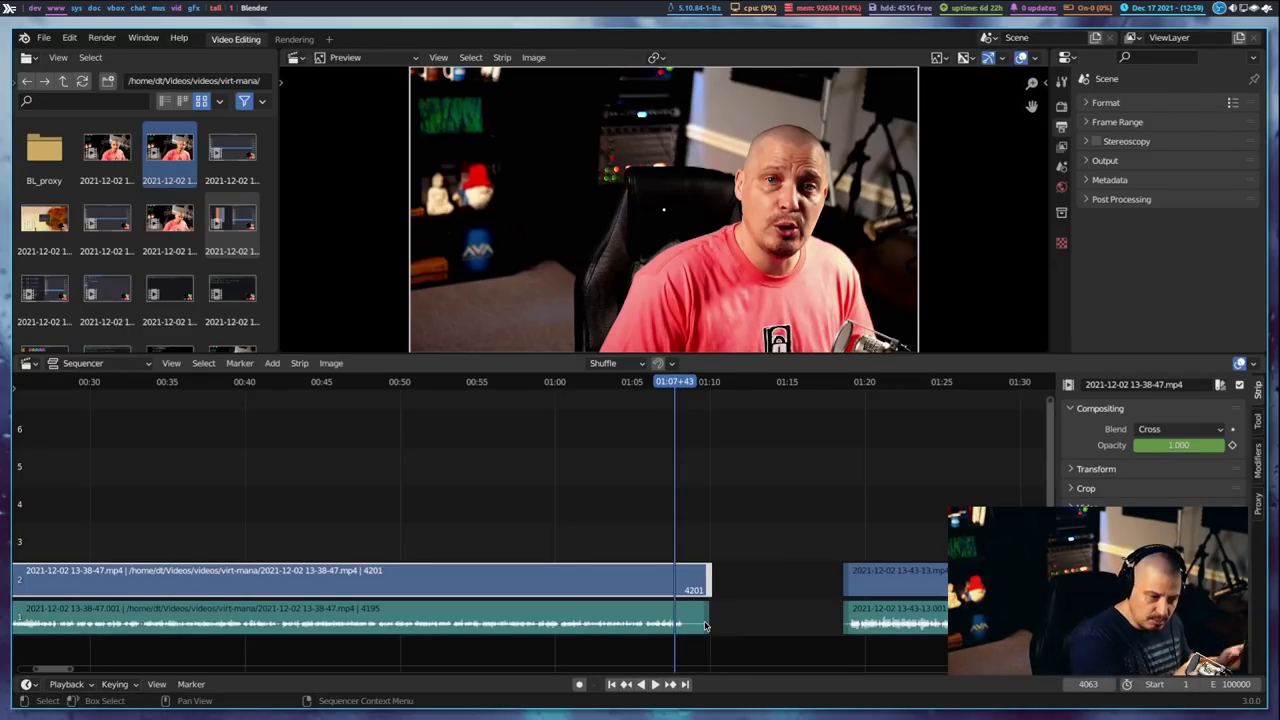
pyautogui.press('Down')
pyautogui.moveTo(708, 585)
pyautogui.mouseDown()
pyautogui.moveTo(705, 575)
pyautogui.moveTo(712, 592)
pyautogui.mouseUp()
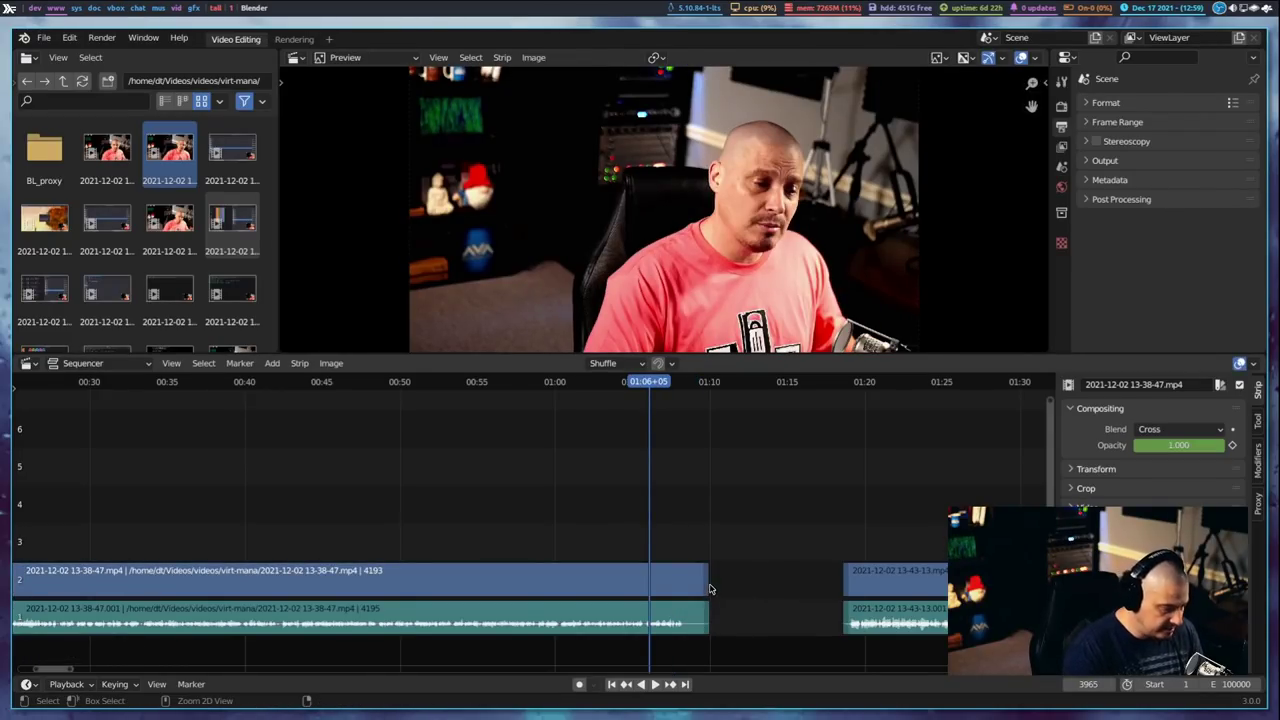
# Step: Try to align the end of the first clip's video strip with the end of its audio strip
pyautogui.click(708, 585)
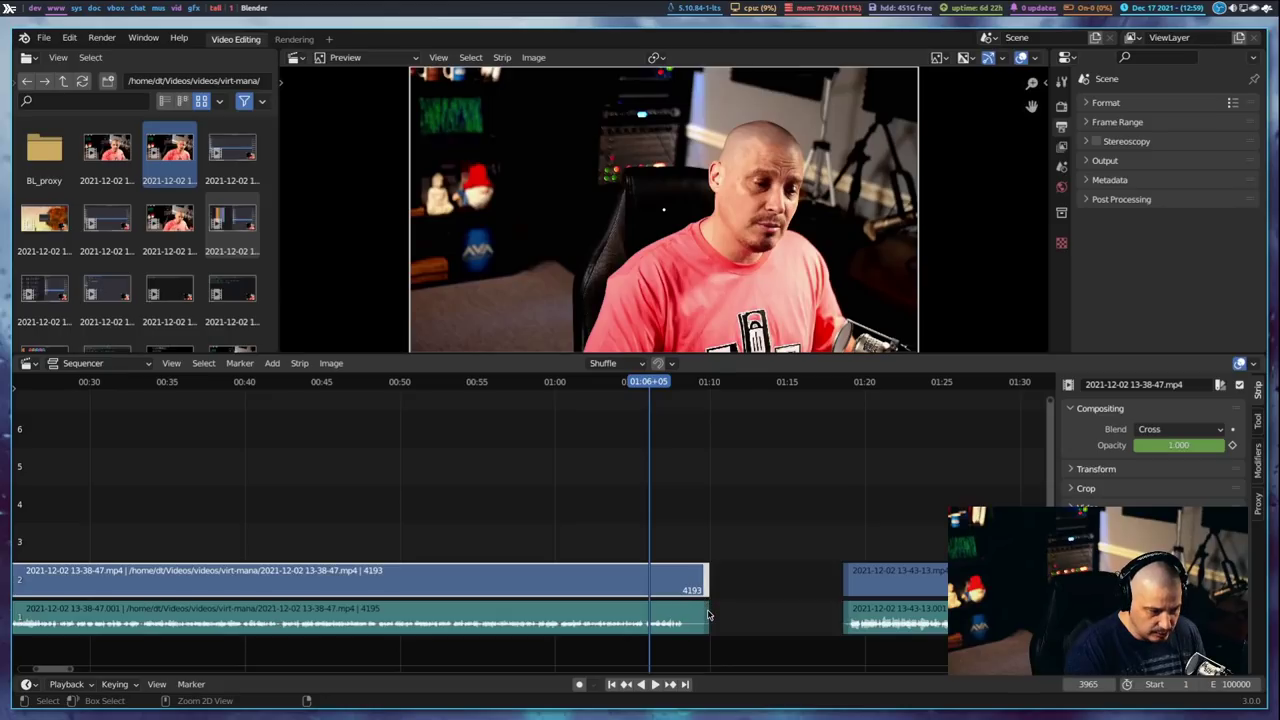
pyautogui.click(708, 614)
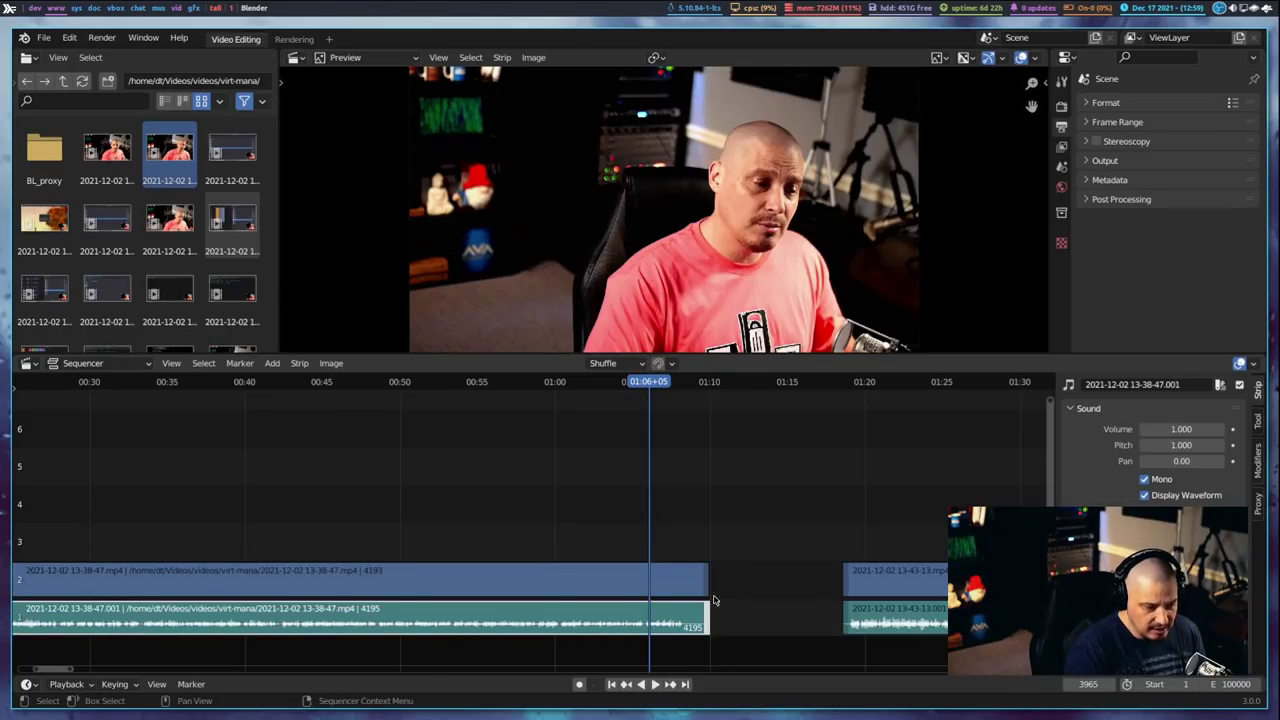
pyautogui.click(705, 588)
pyautogui.moveTo(707, 588); pyautogui.dragTo(713, 586)
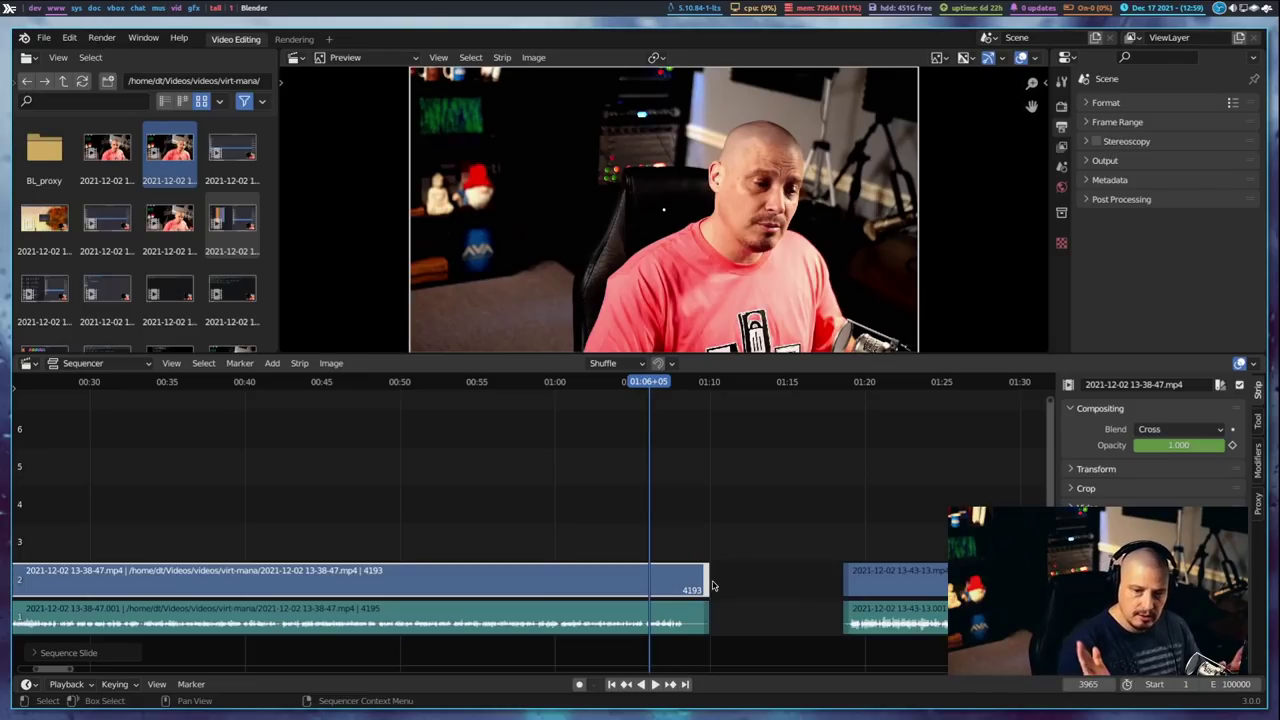
# Step: Split the first clip's video and audio strips together at 01:08+27
pyautogui.click(691, 513)
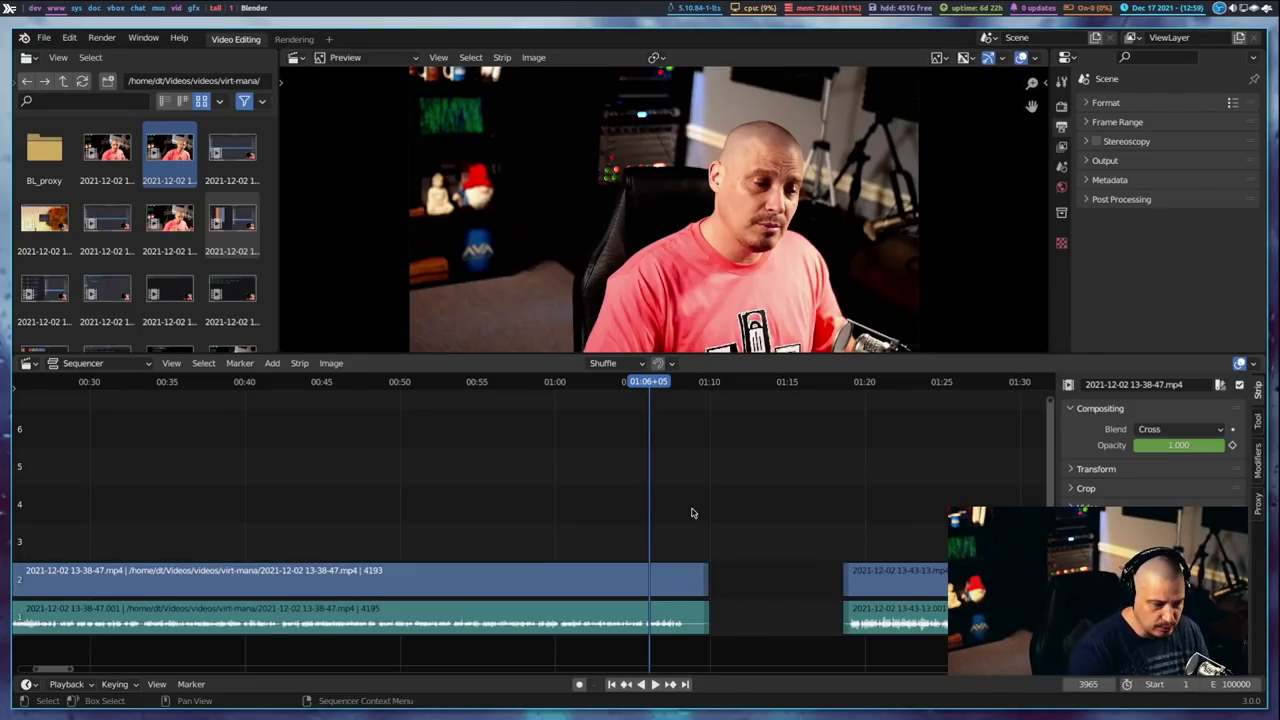
pyautogui.click(680, 584)
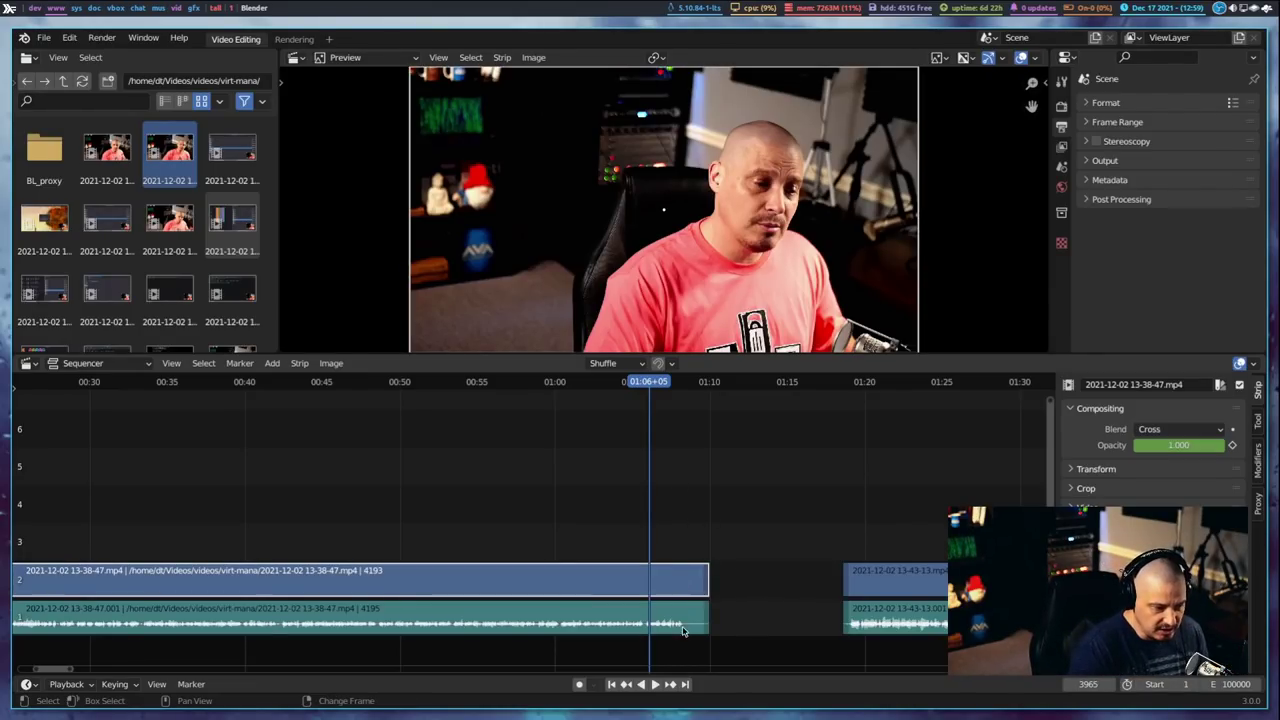
pyautogui.keyDown('shift'); pyautogui.click(684, 627); pyautogui.keyUp('shift')
pyautogui.moveTo(645, 383); pyautogui.dragTo(684, 383)
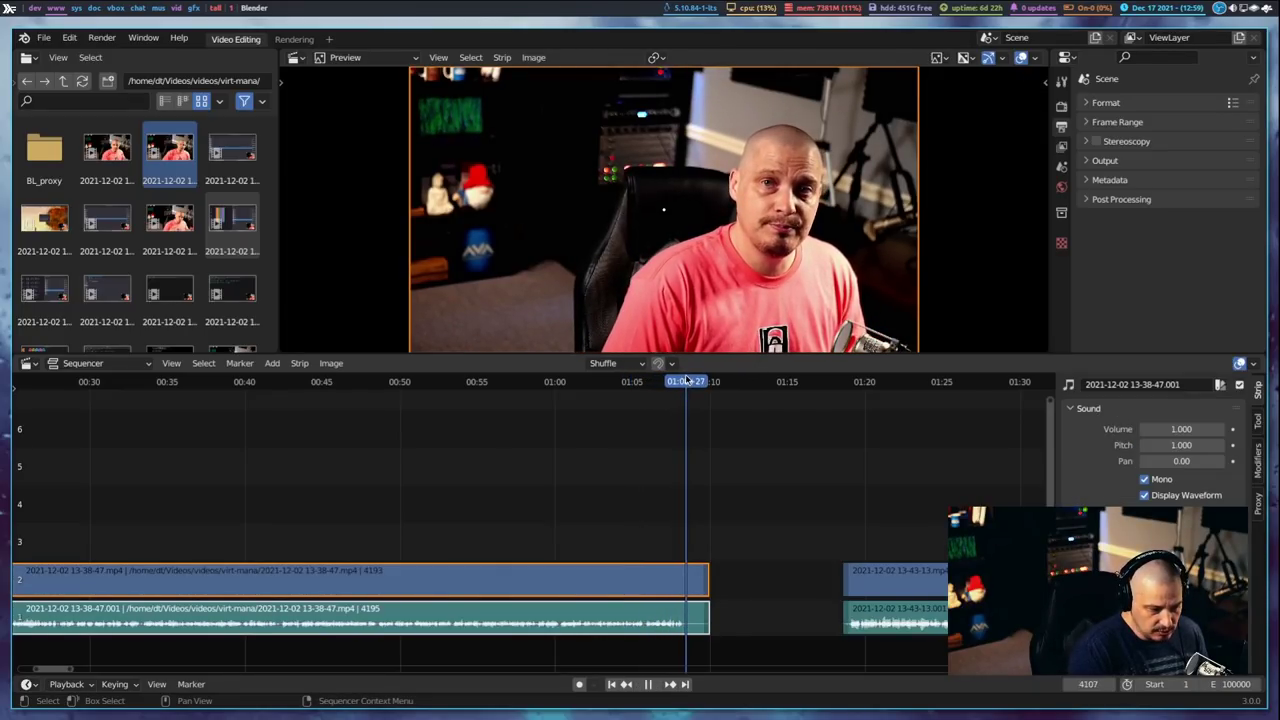
pyautogui.press('space')
pyautogui.press('k')
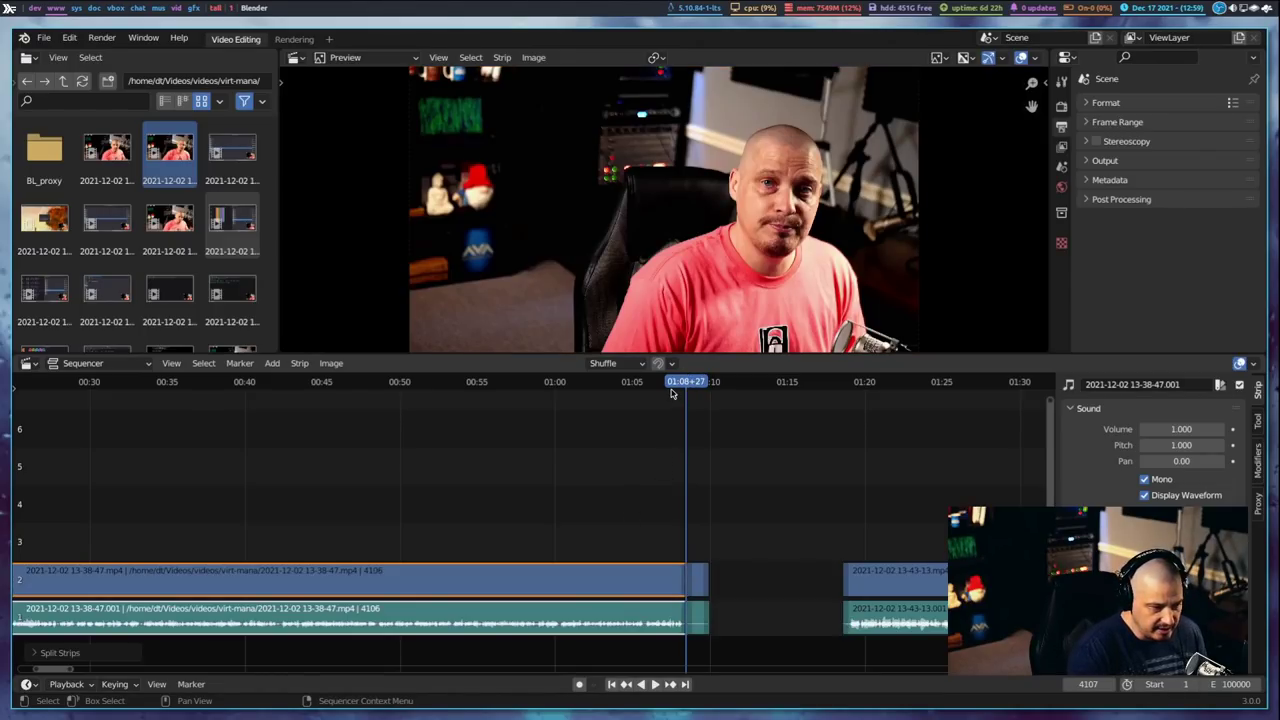
# Step: Delete the short leftover video strip after the split in the first clip
pyautogui.moveTo(672, 393); pyautogui.dragTo(664, 385)
pyautogui.click(698, 580)
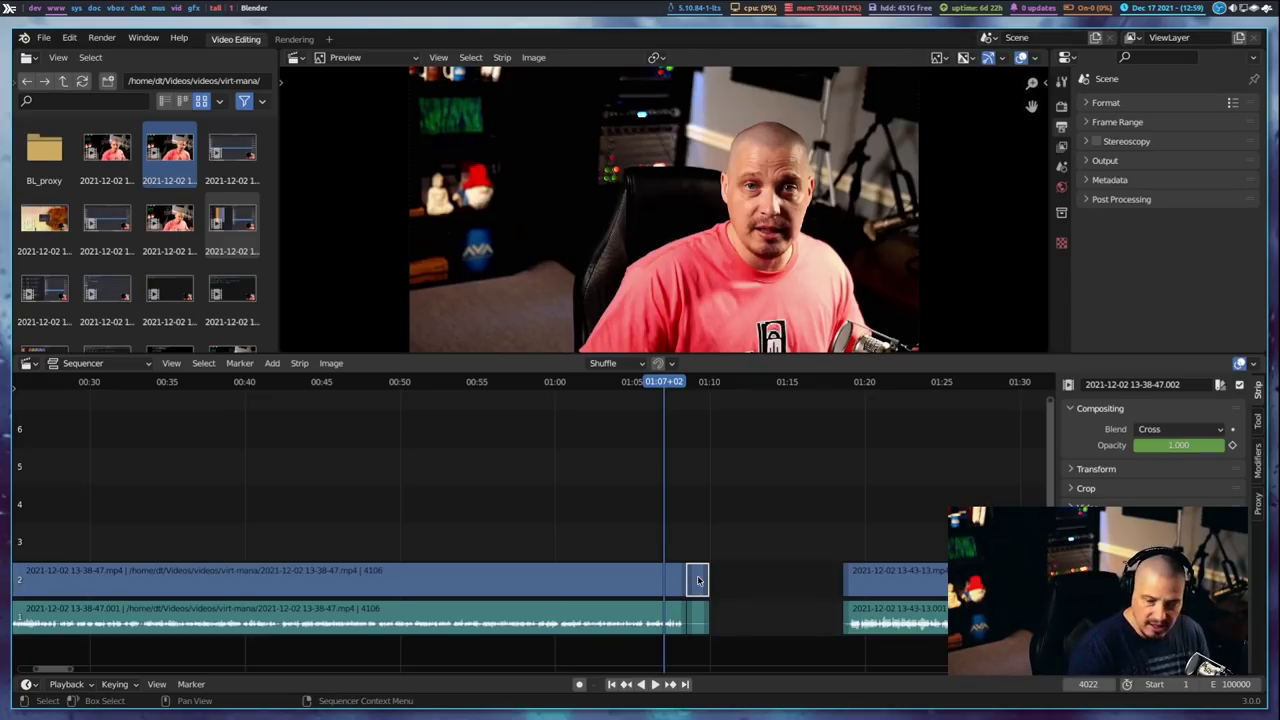
pyautogui.press('Delete')
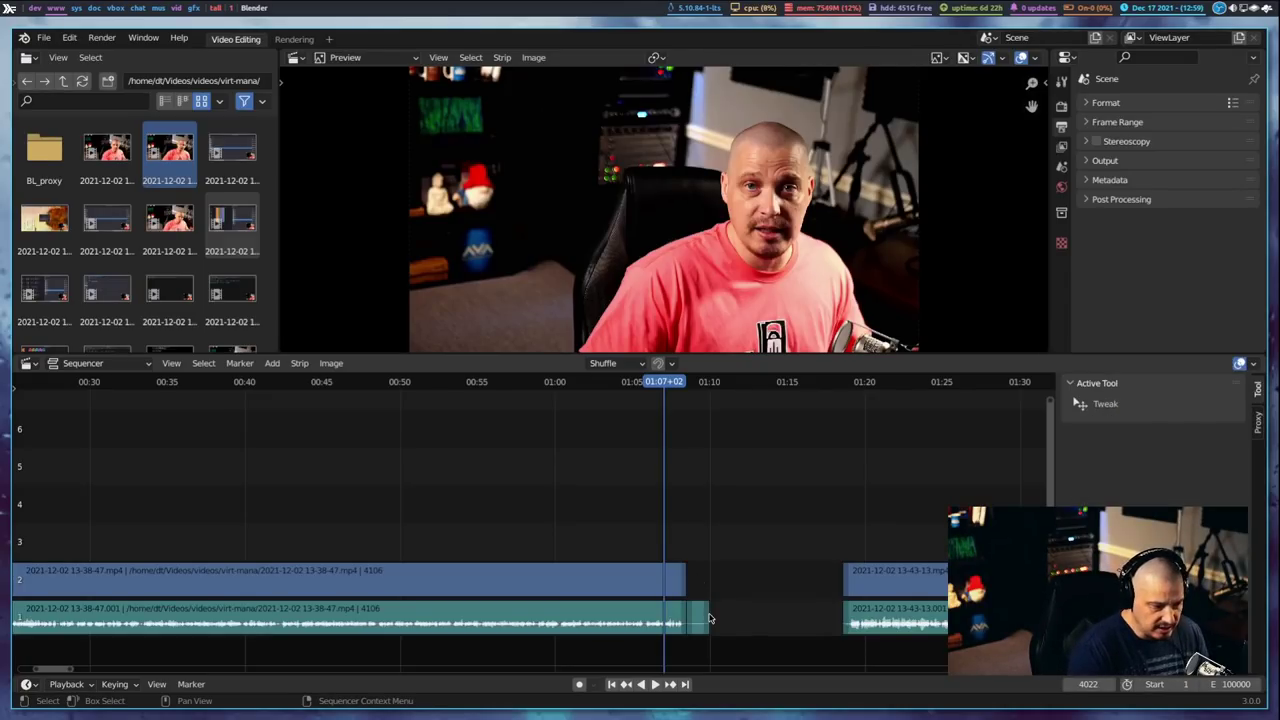
# Step: Delete the first clip's leftover audio piece and slide the second clip's video and audio strips against the first clip's end
pyautogui.click(707, 614)
pyautogui.press('Delete')
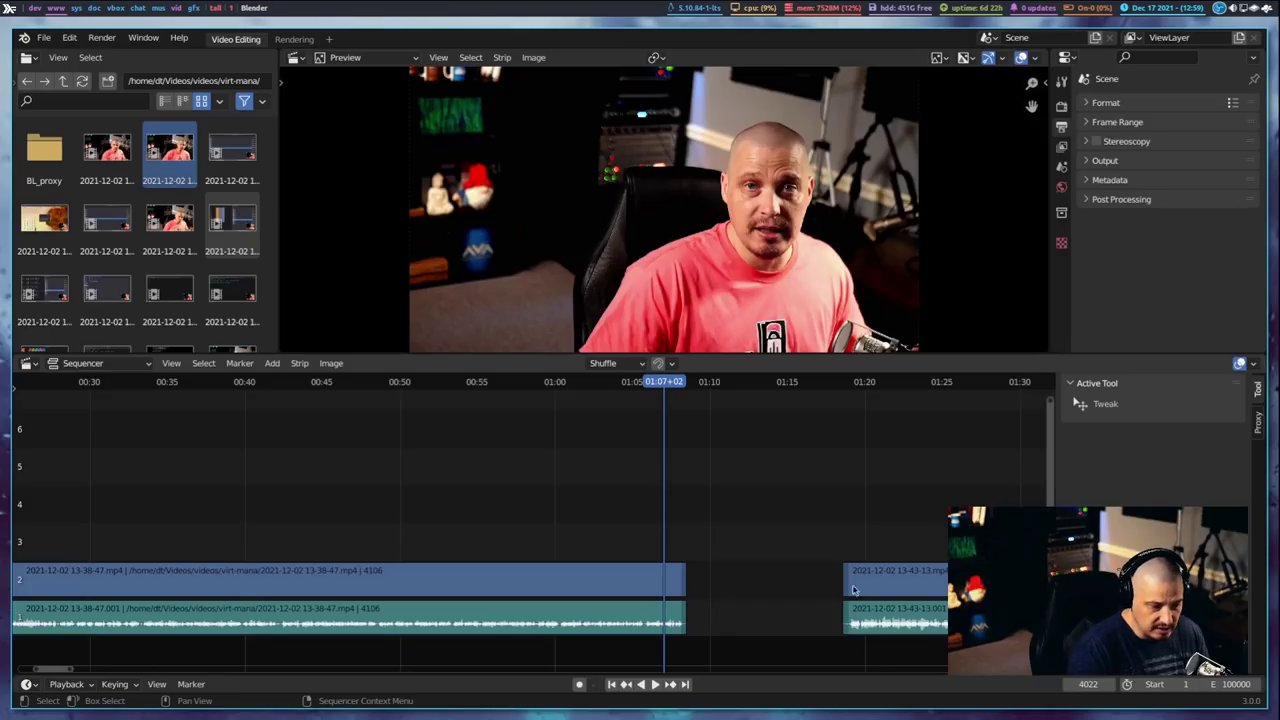
pyautogui.click(916, 590)
pyautogui.keyDown('shift'); pyautogui.click(894, 623); pyautogui.keyUp('shift')
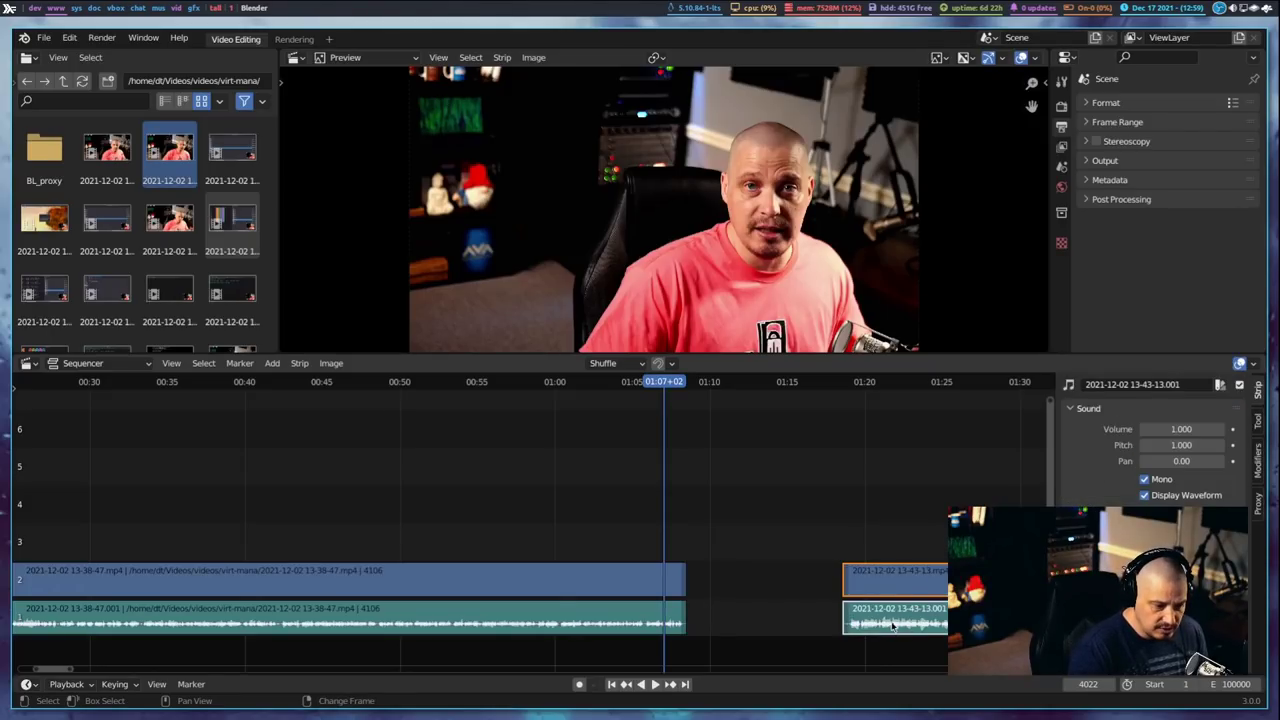
pyautogui.press('g')
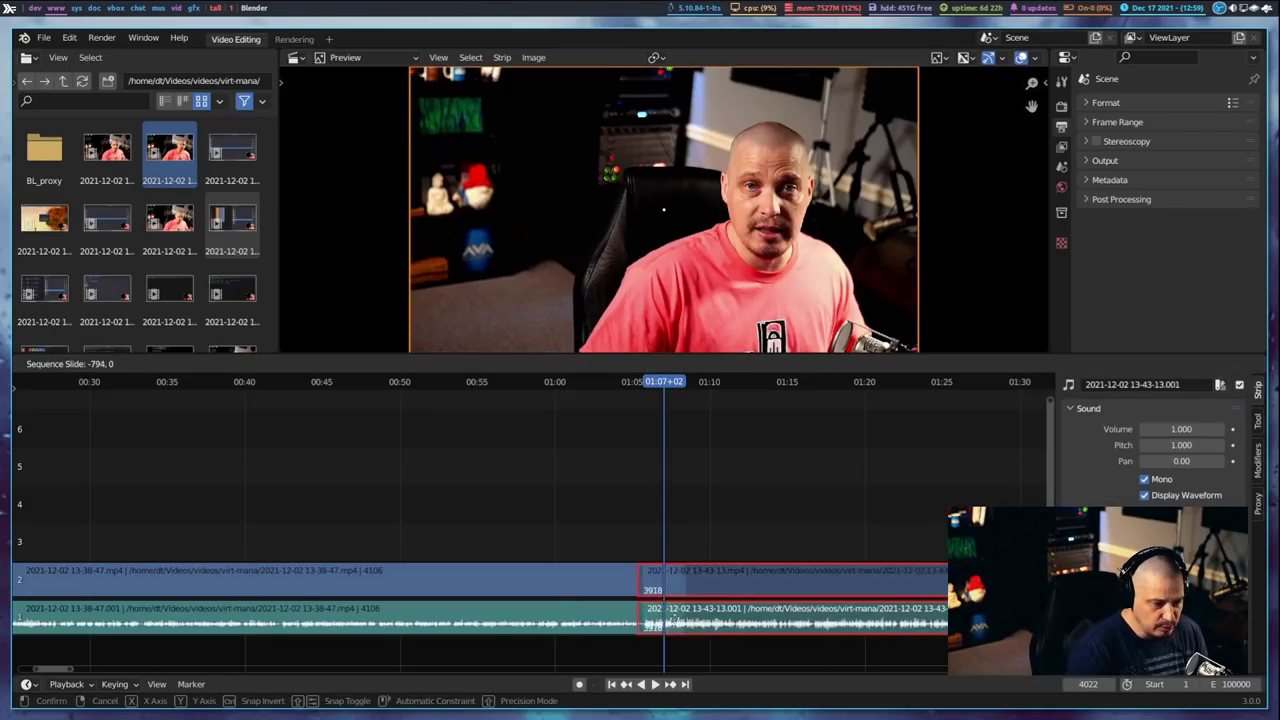
pyautogui.click(661, 623)
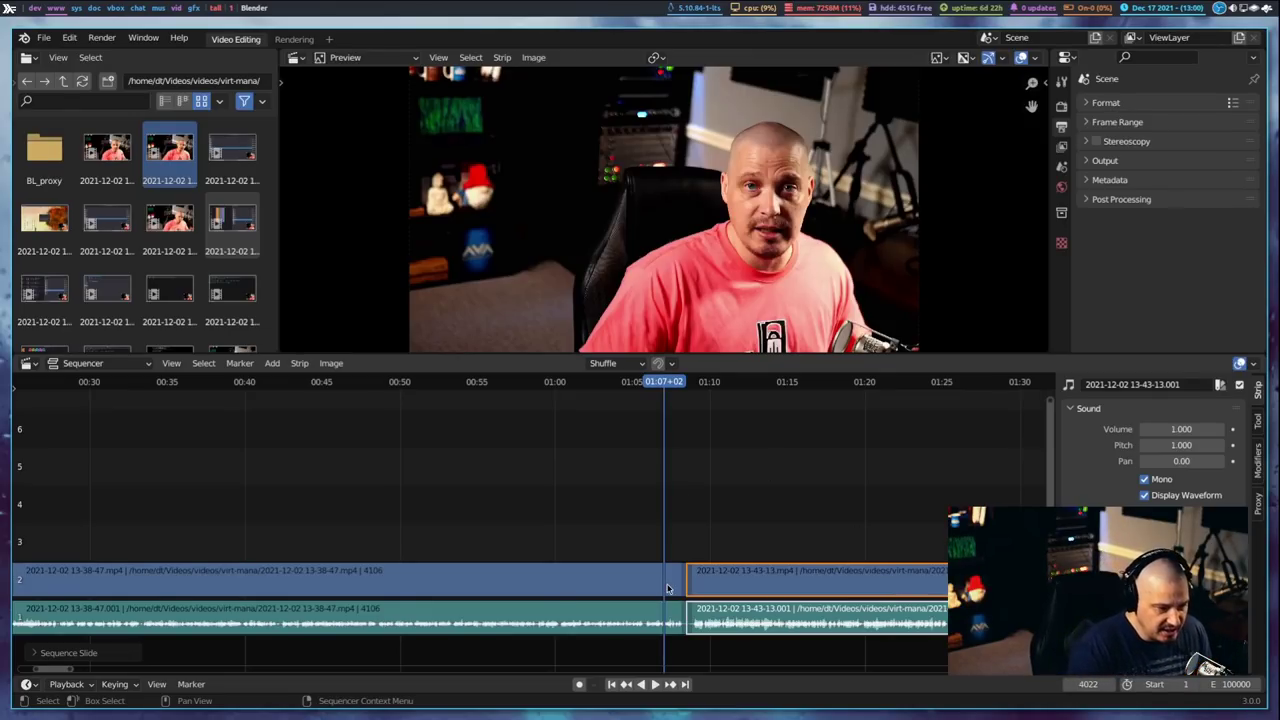
# Step: Play the timeline from 01:04+58 across the join between the two clips
pyautogui.click(632, 388)
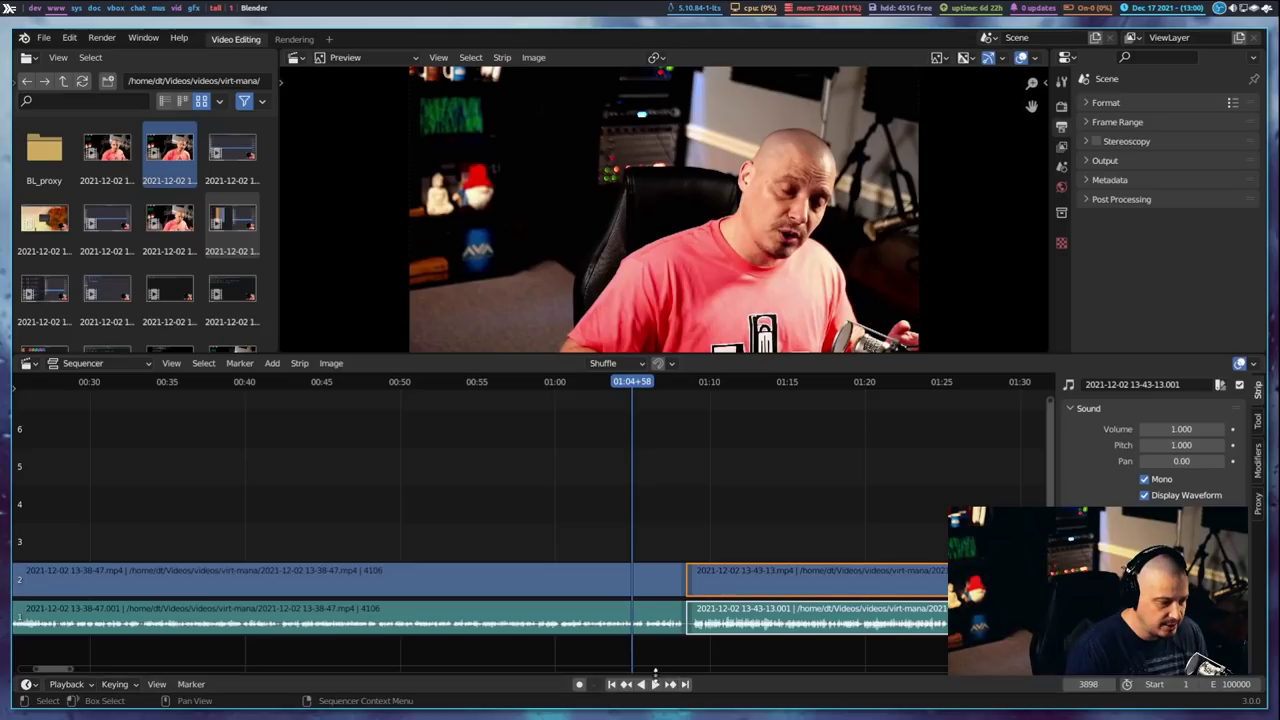
pyautogui.click(655, 684)
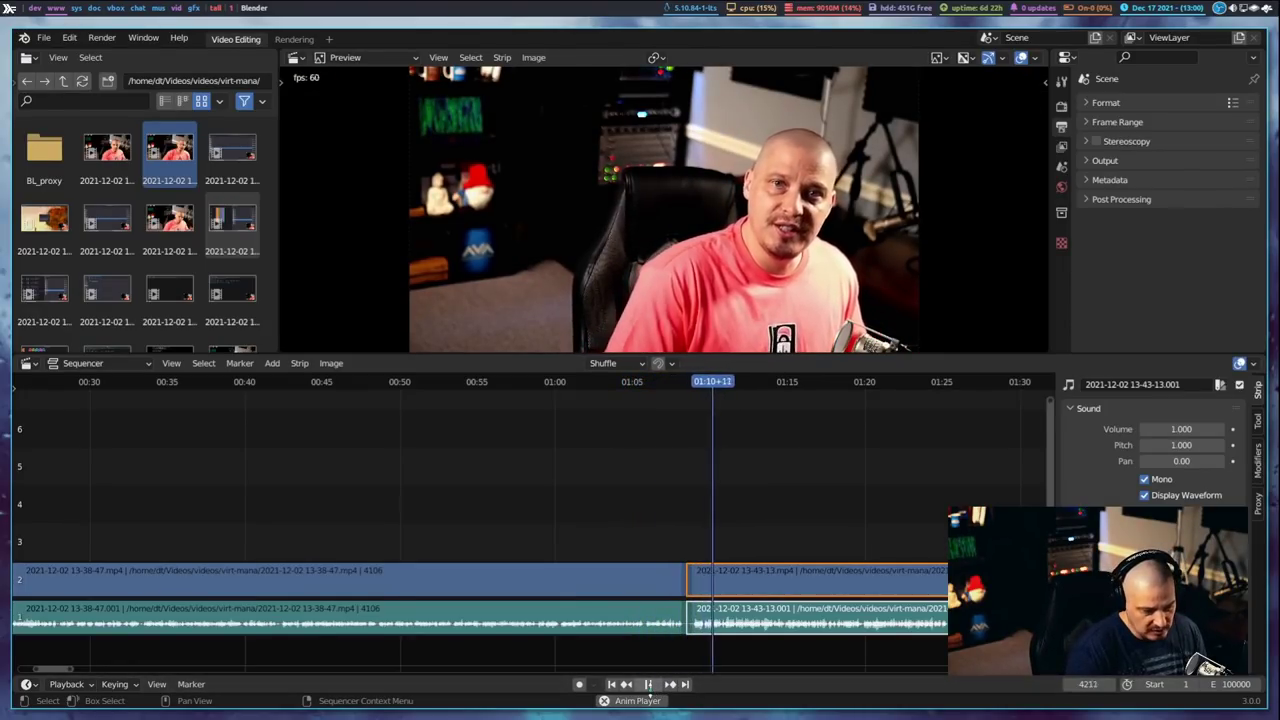
pyautogui.click(648, 684)
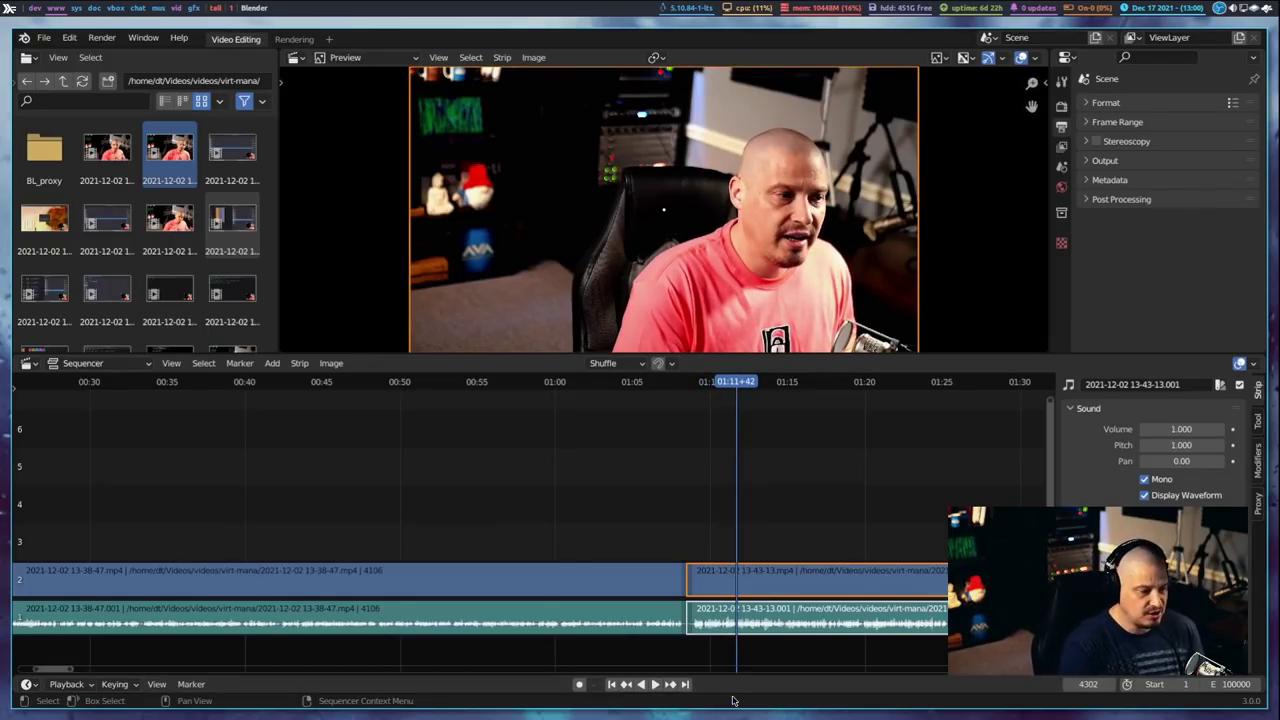
# Step: Shift the second clip's video and audio strips slightly later, leaving a small gap after the first clip
pyautogui.click(688, 588)
pyautogui.keyDown('ctrl'); pyautogui.click(688, 588); pyautogui.keyUp('ctrl')
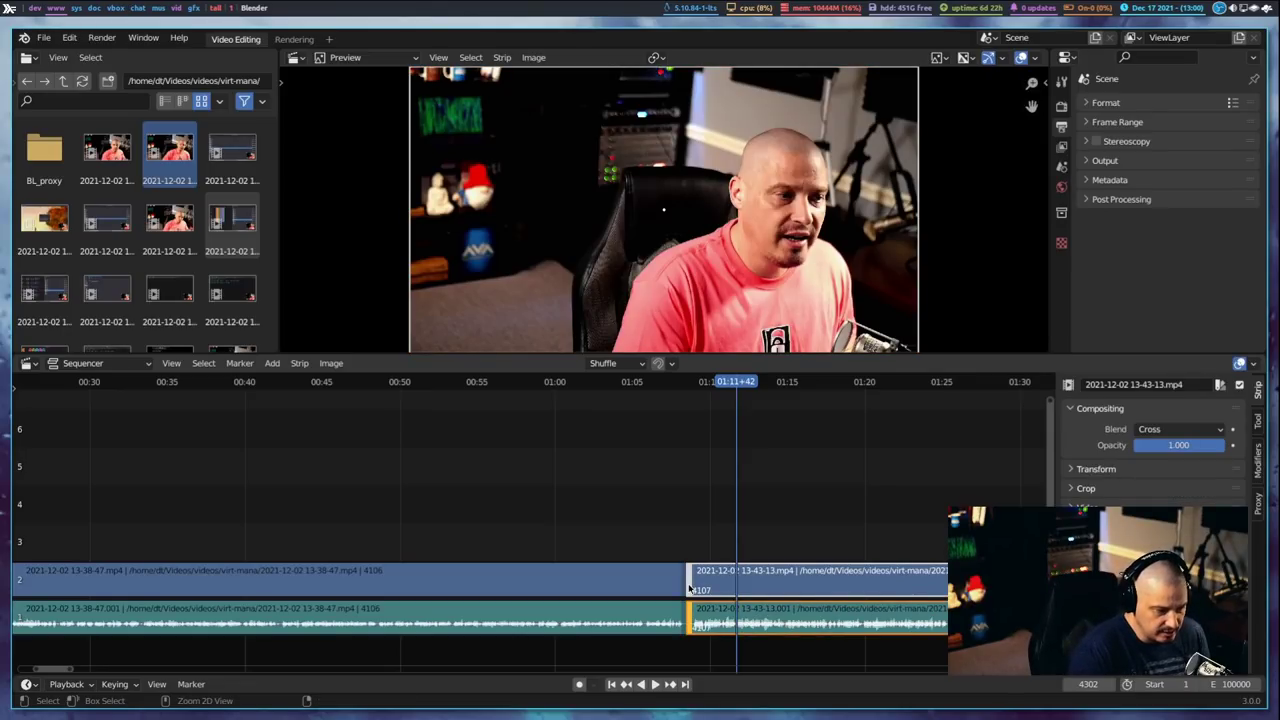
pyautogui.press('g')
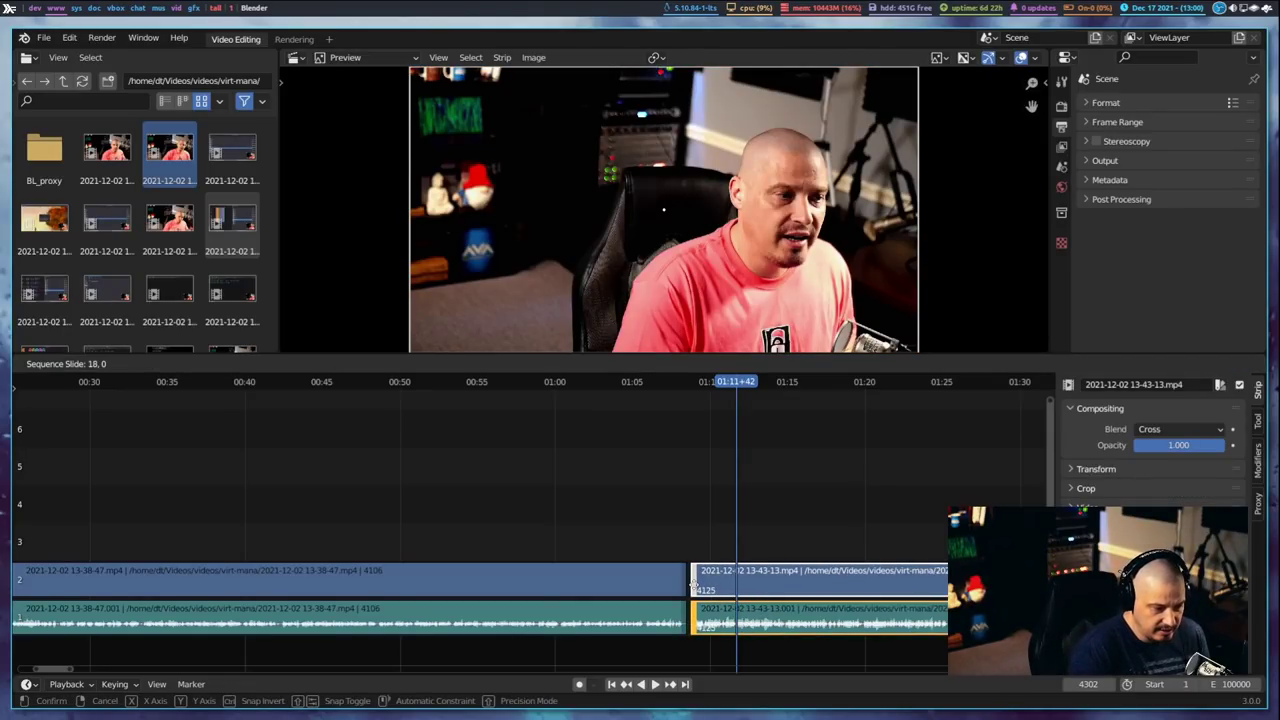
pyautogui.click(697, 584)
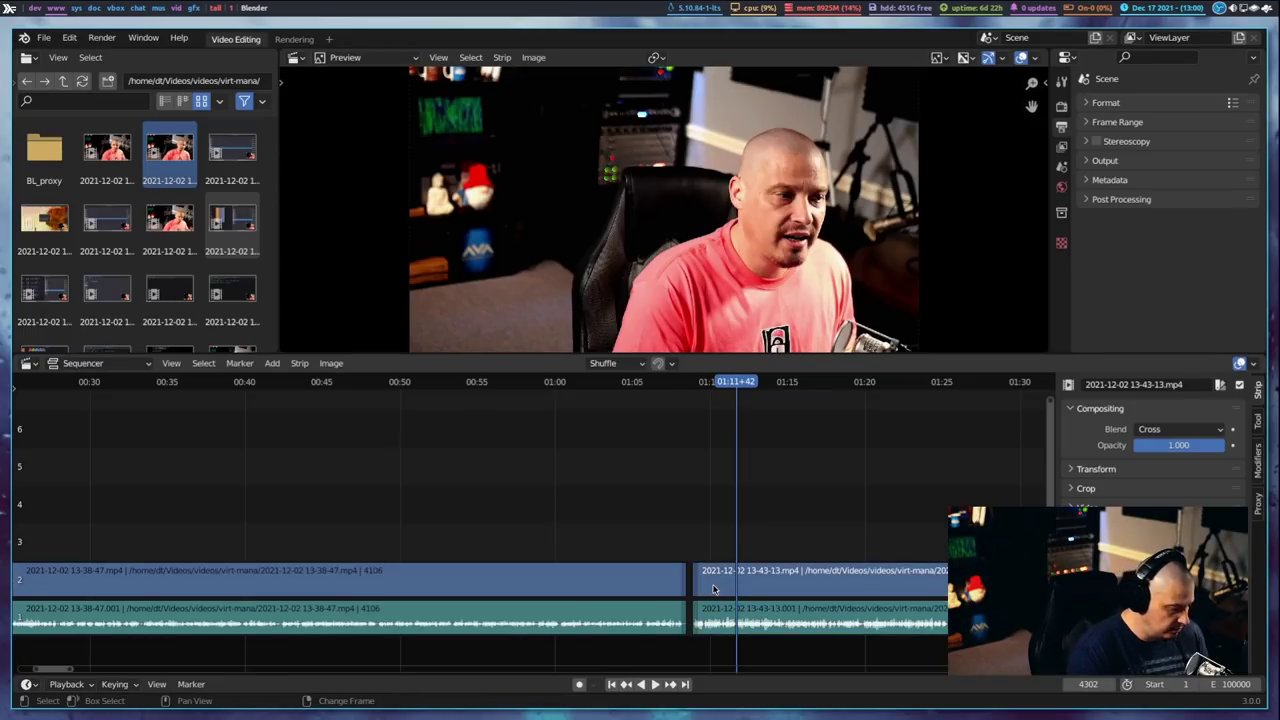
# Step: Slide the second clip's video and audio strips back flush with the end of the first clip
pyautogui.click(722, 598)
pyautogui.keyDown('shift'); pyautogui.click(714, 616); pyautogui.keyUp('shift')
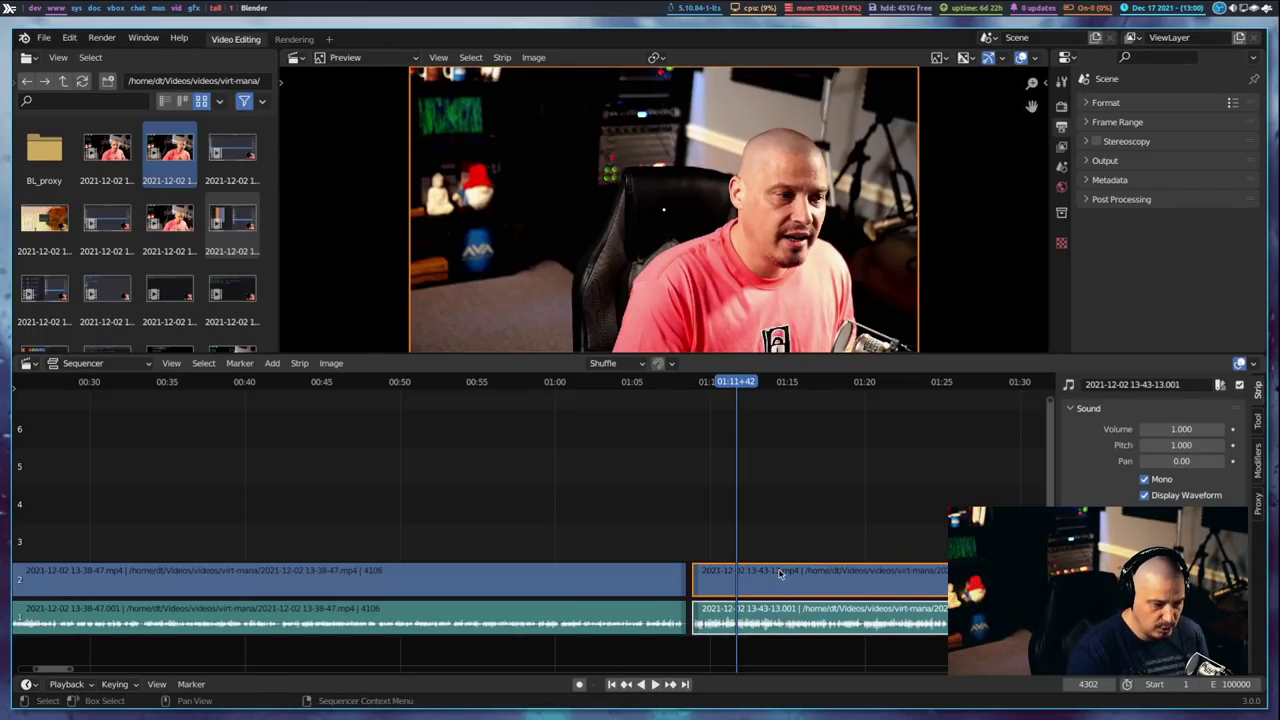
pyautogui.press('g')
pyautogui.click(743, 574)
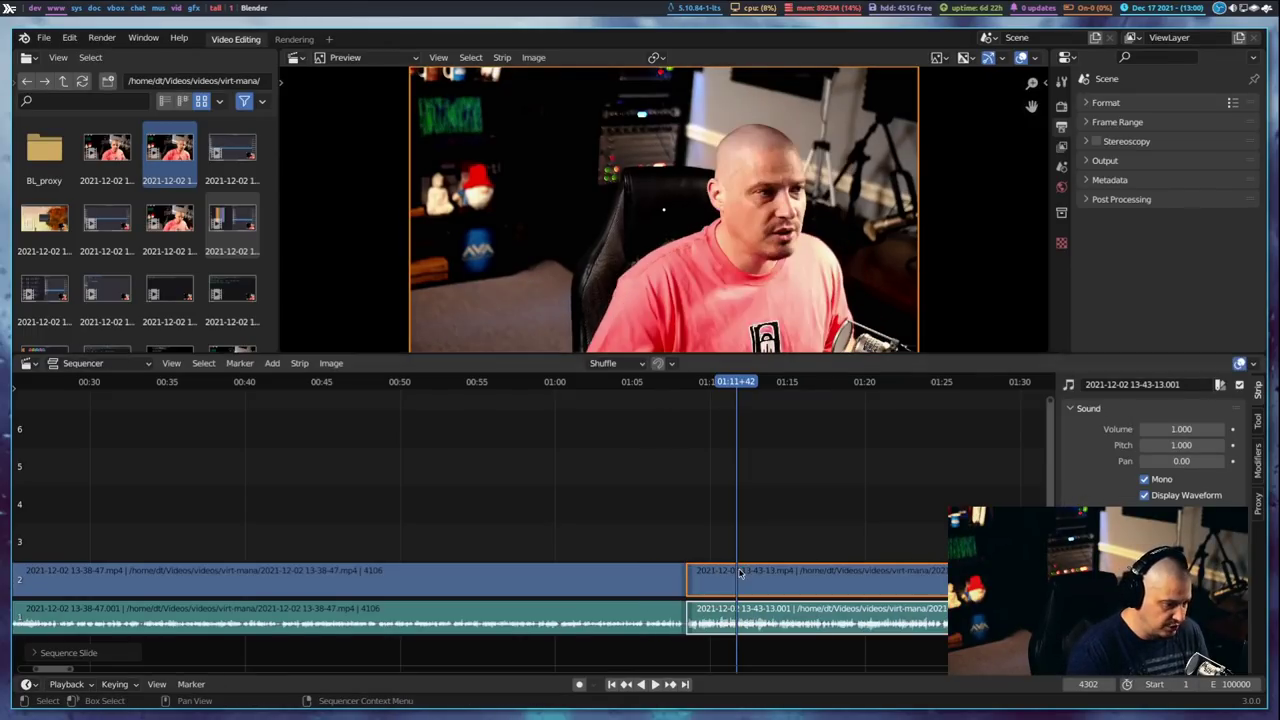
# Step: Play the timeline from 01:06+31 to check the transition between the two joined clips
pyautogui.click(656, 381)
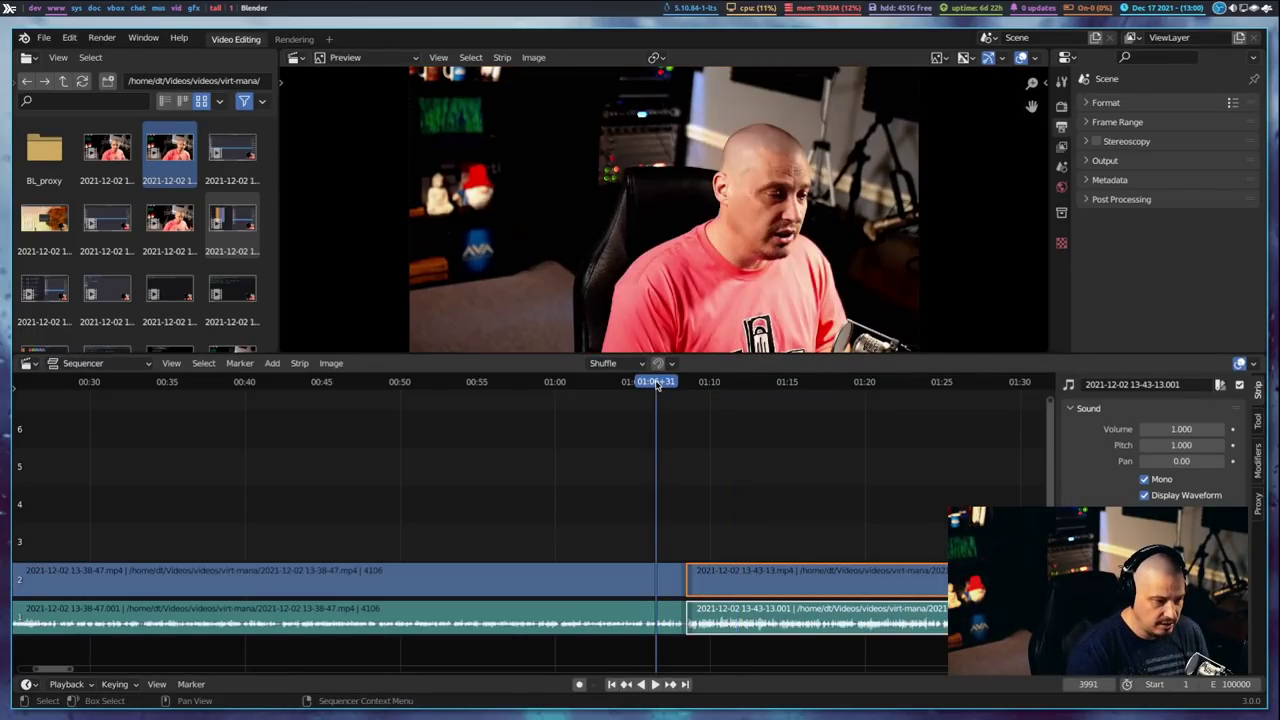
pyautogui.click(654, 685)
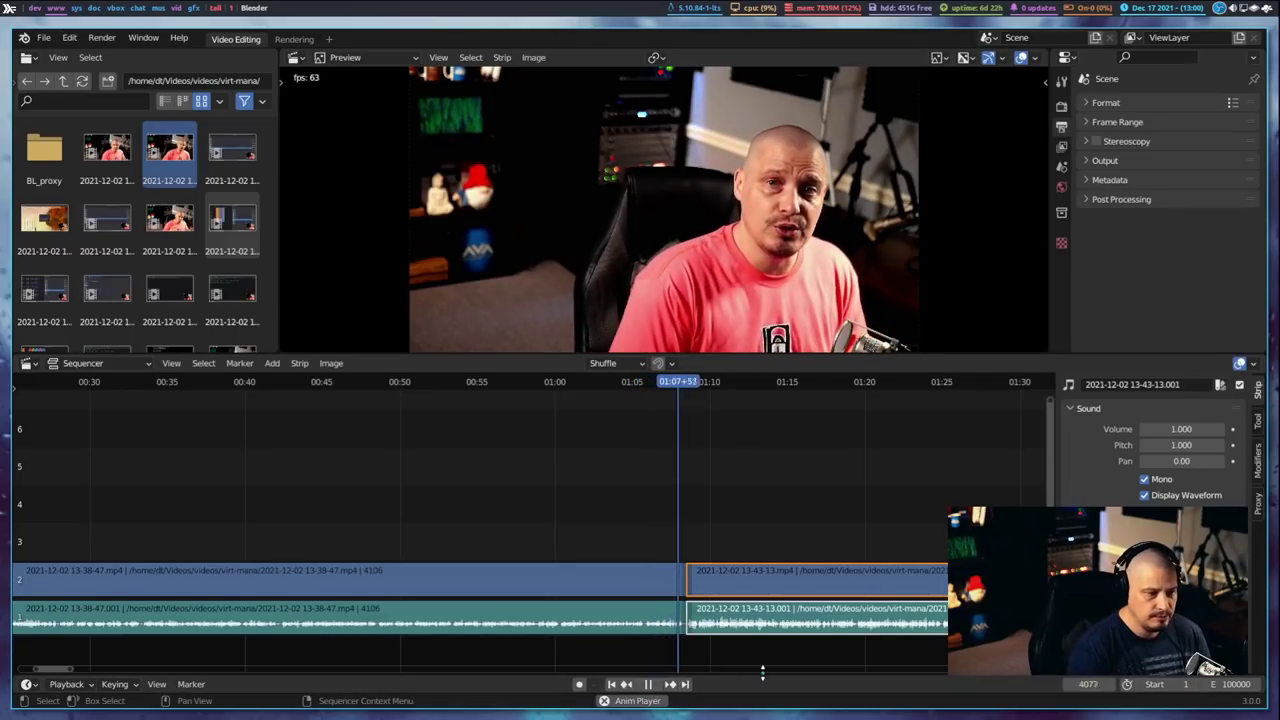
pyautogui.click(648, 685)
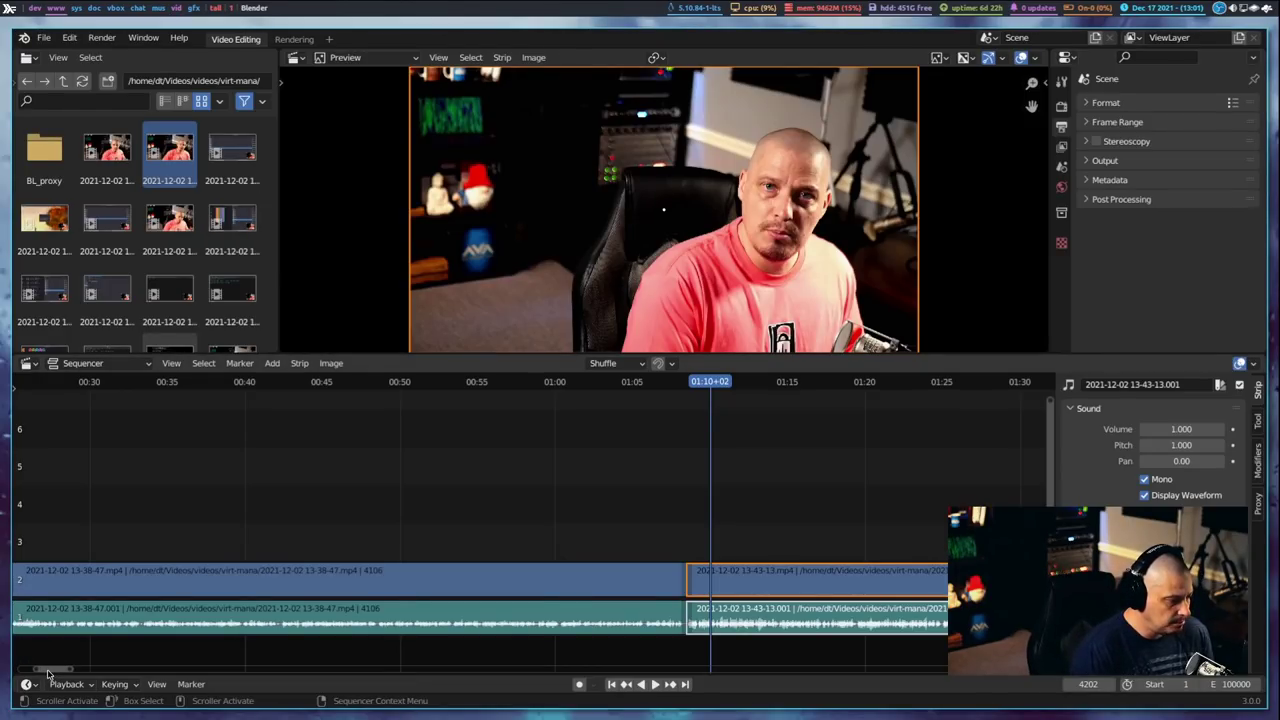
pyautogui.moveTo(47, 672); pyautogui.dragTo(58, 674)
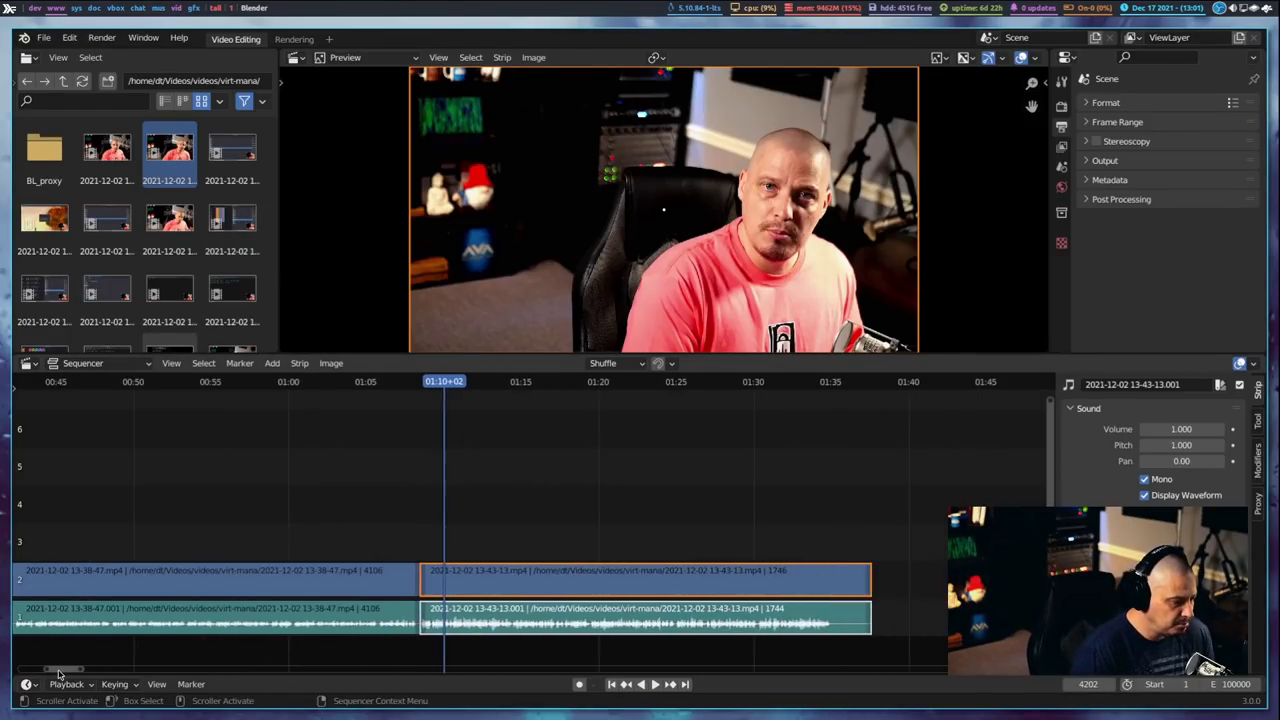
pyautogui.click(53, 224)
pyautogui.moveTo(53, 224); pyautogui.dragTo(478, 505)
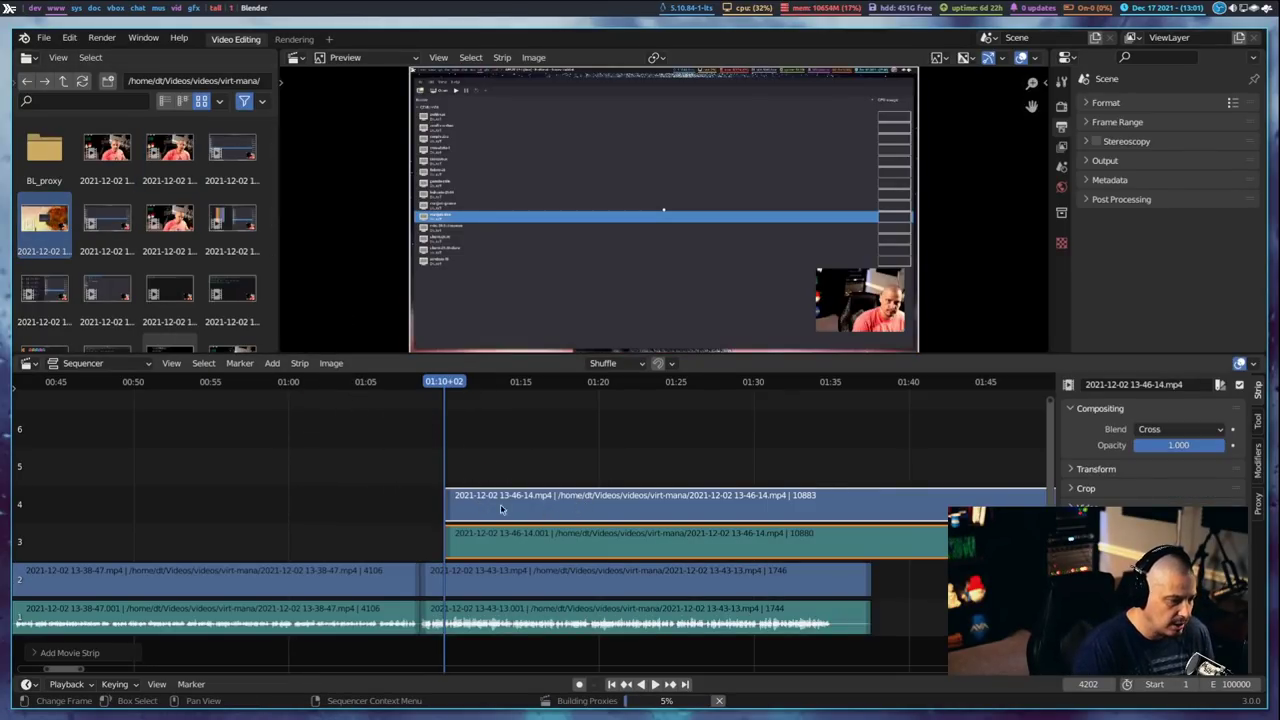
pyautogui.click(481, 535)
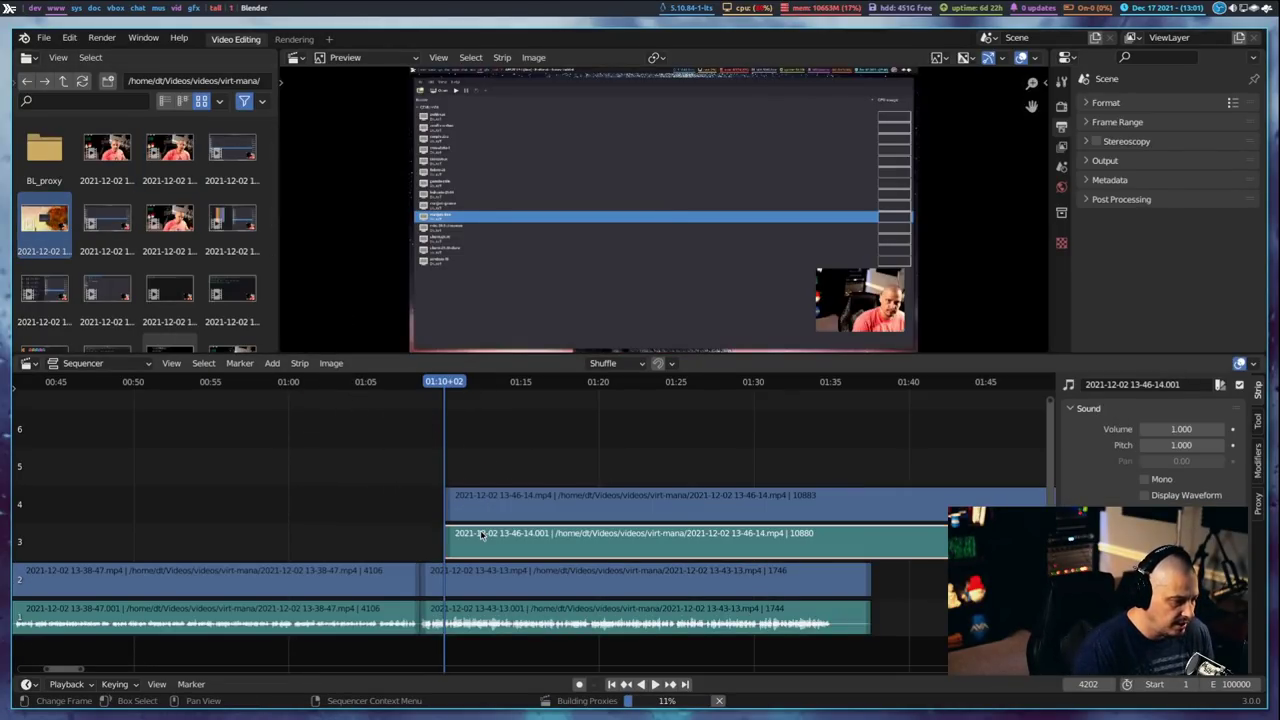
pyautogui.press('Delete')
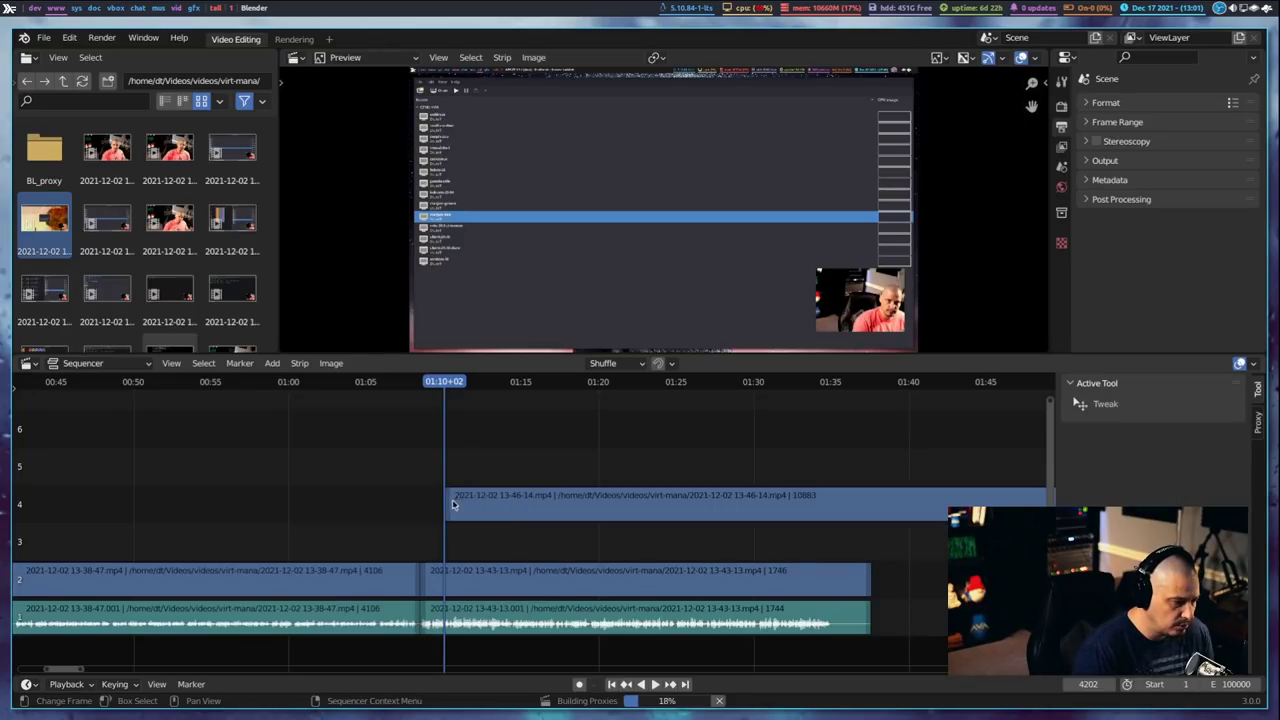
# Step: Adjust the start handle of the 13-46-14.mp4 video strip so that it begins at frame 4342
pyautogui.moveTo(449, 510); pyautogui.dragTo(235, 477)
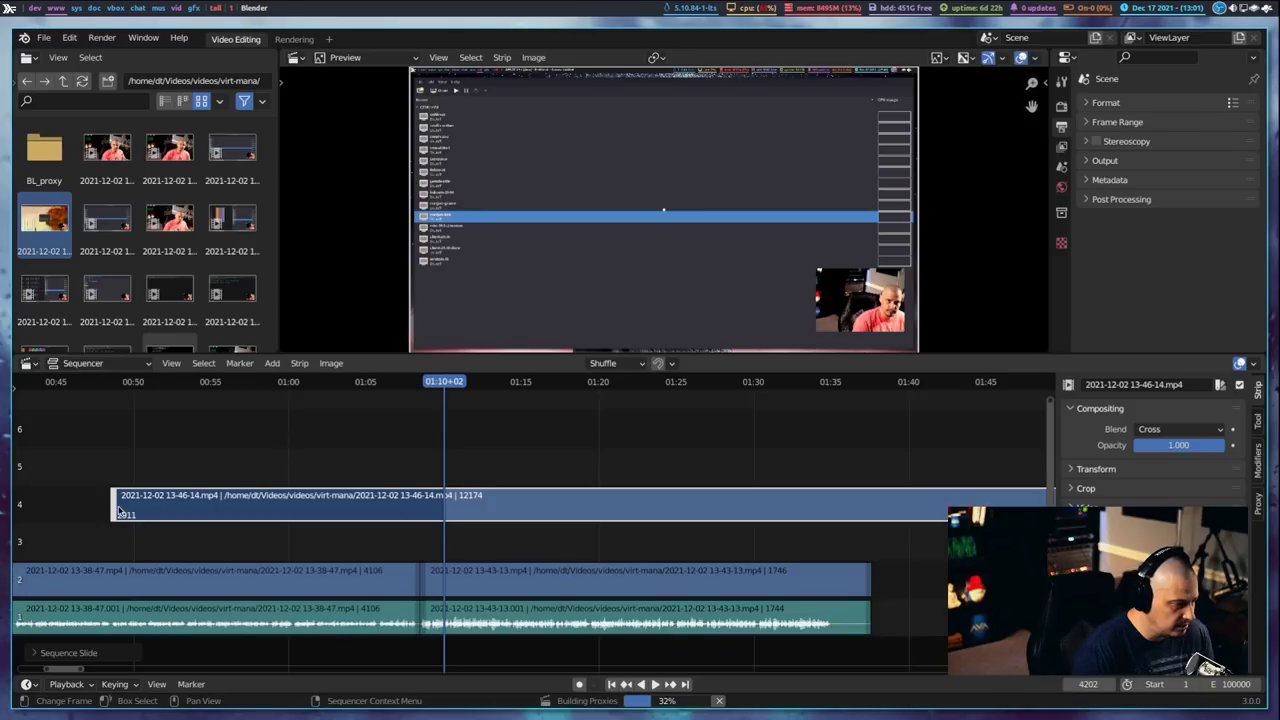
pyautogui.click(114, 512)
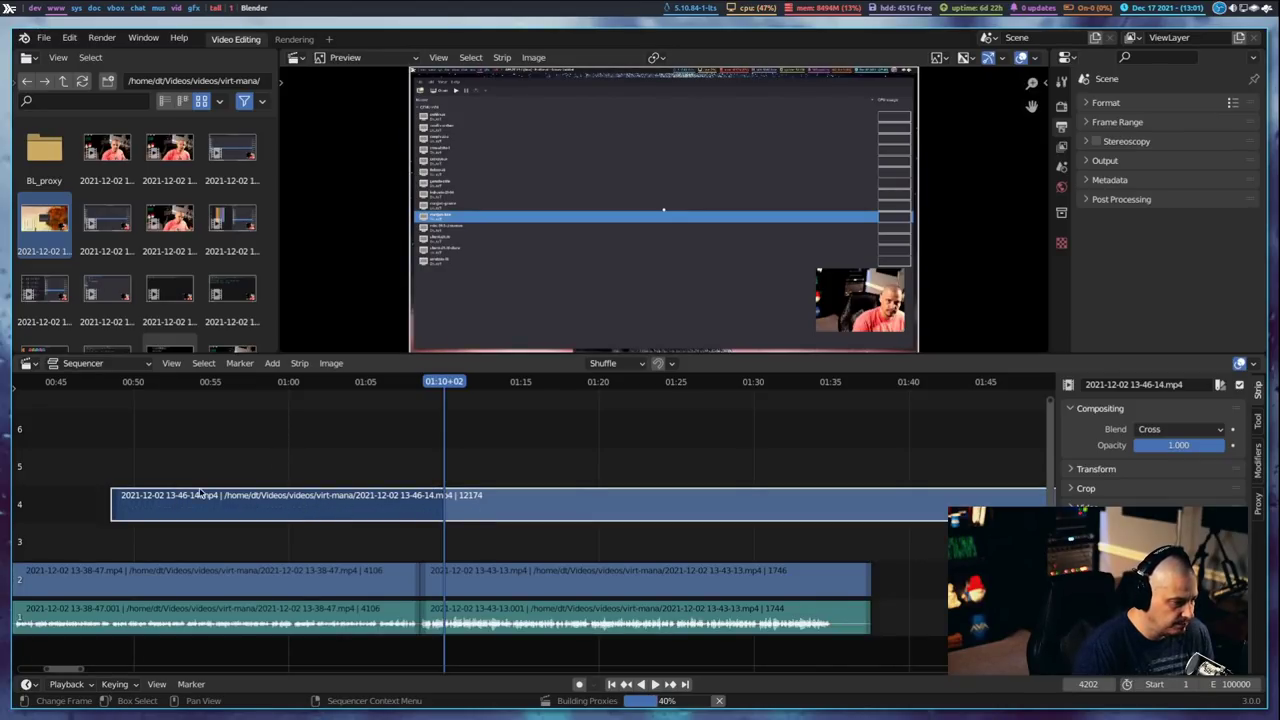
pyautogui.moveTo(108, 507); pyautogui.dragTo(545, 510)
pyautogui.moveTo(378, 512); pyautogui.dragTo(488, 490)
# Step: Split the 13-46-14.mp4 video strip at 01:32+14 and delete the part after the split
pyautogui.moveTo(713, 382); pyautogui.dragTo(789, 390)
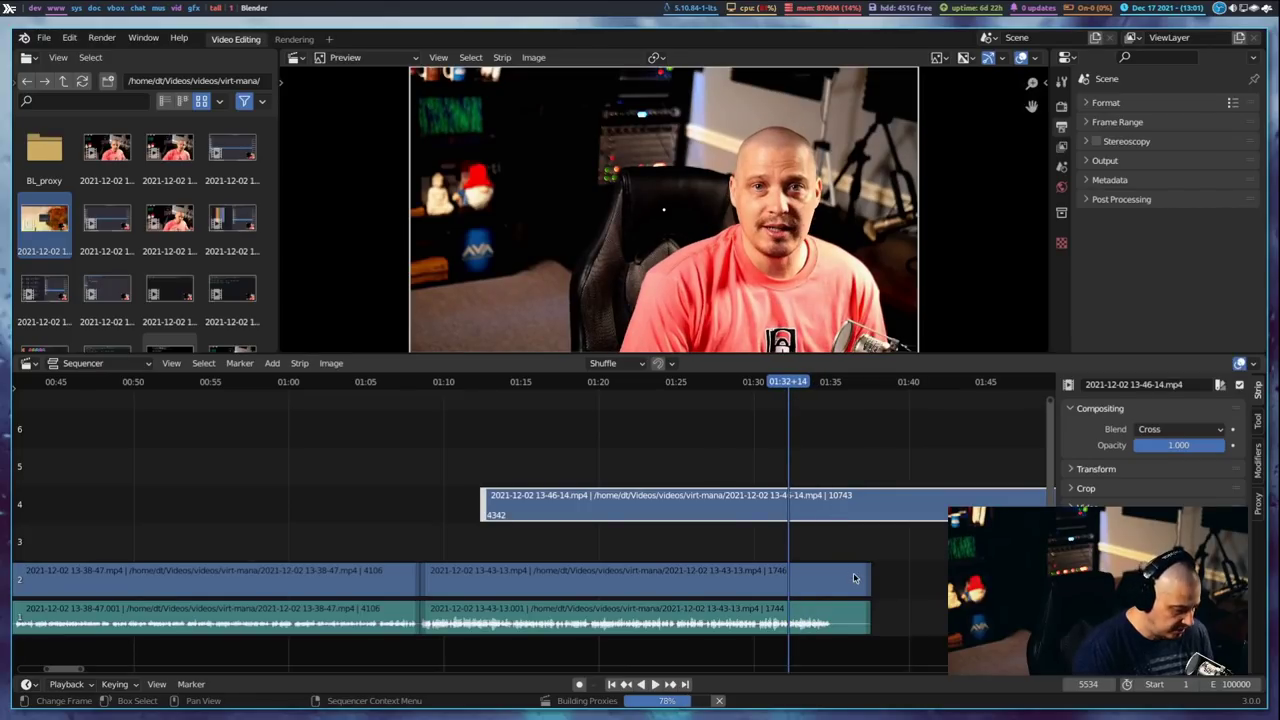
pyautogui.press('k')
pyautogui.click(867, 504)
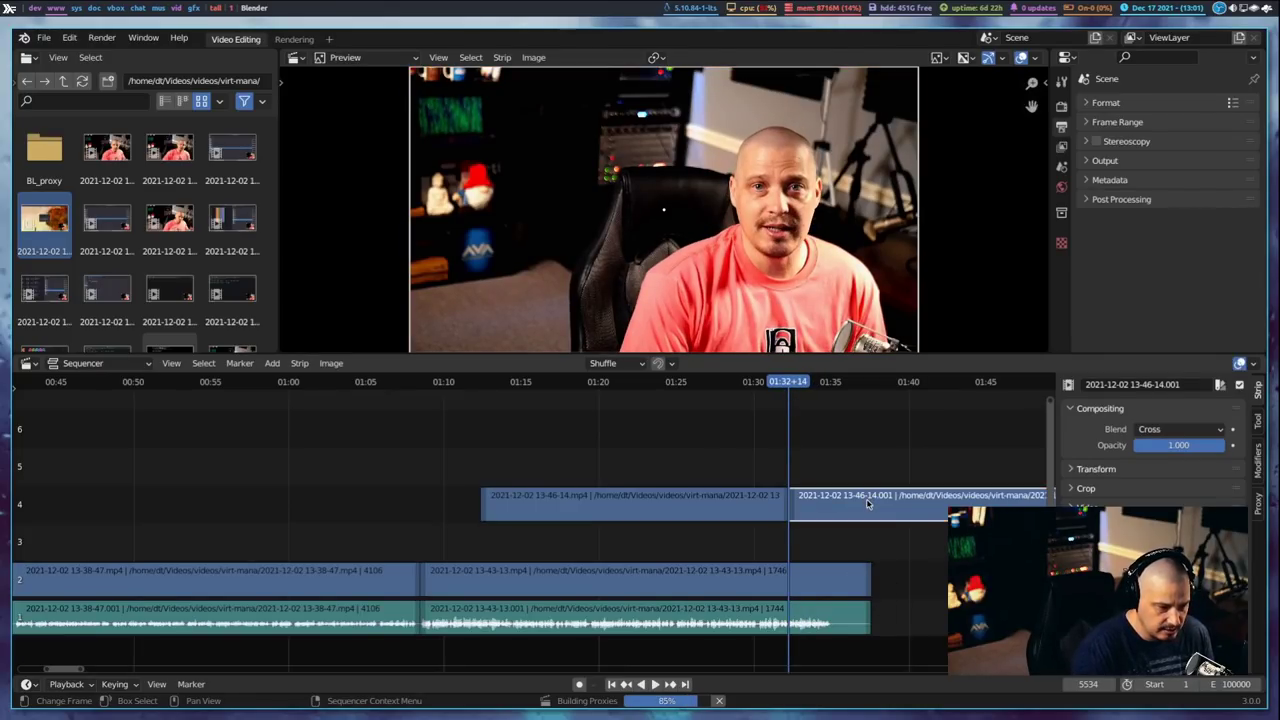
pyautogui.press('Delete')
# Step: Move the shortened 13-46-14.mp4 strip to channel 3, directly above the second clip and slightly earlier, and select it
pyautogui.moveTo(678, 506); pyautogui.dragTo(651, 545)
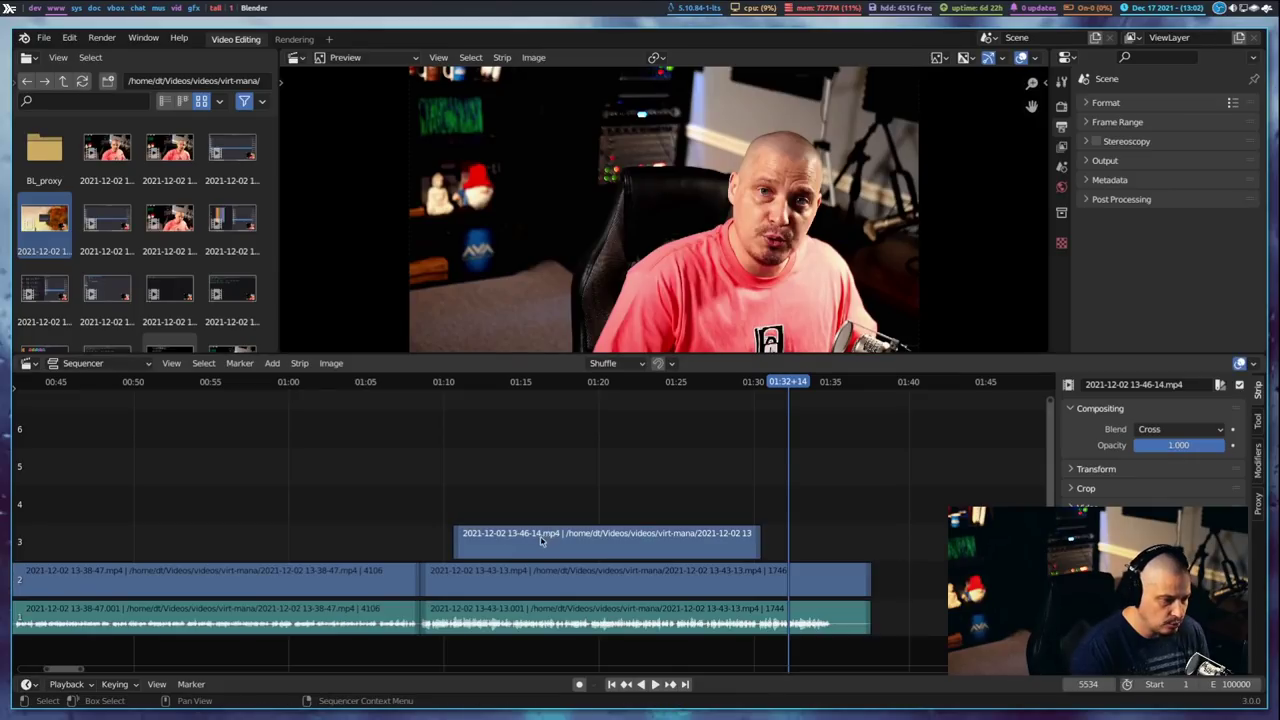
pyautogui.click(526, 545)
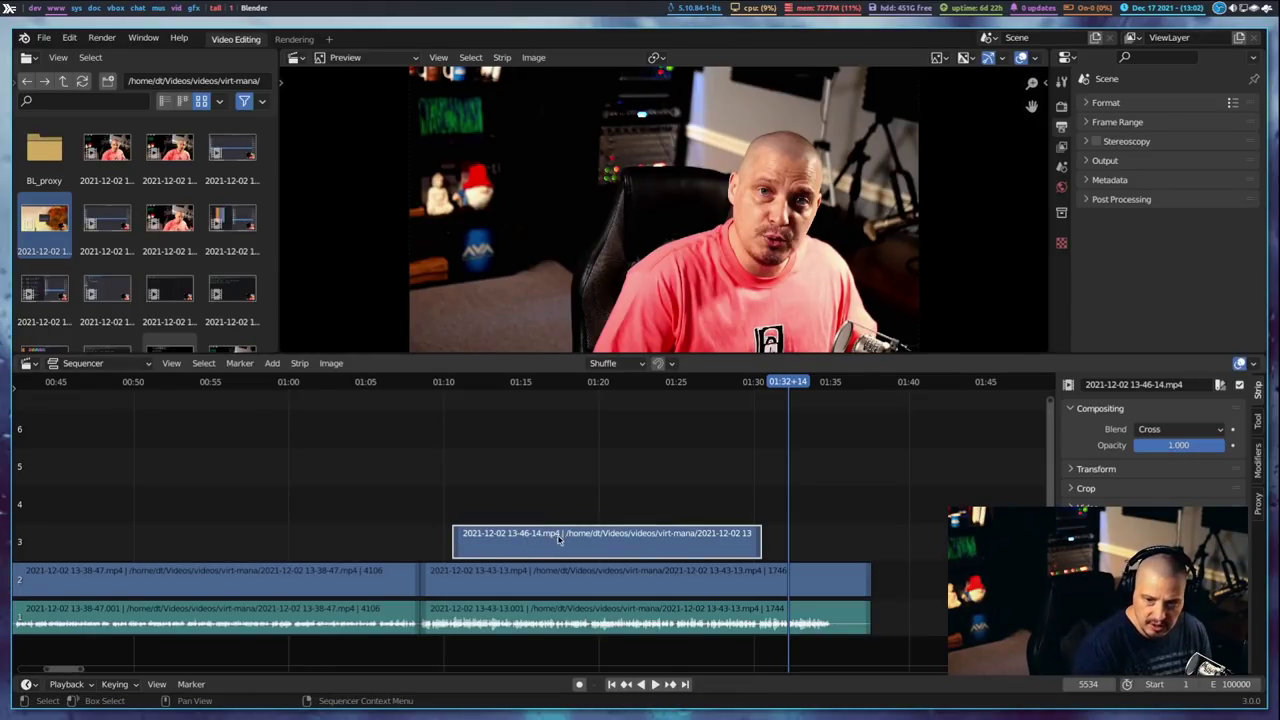
pyautogui.press('super+2')
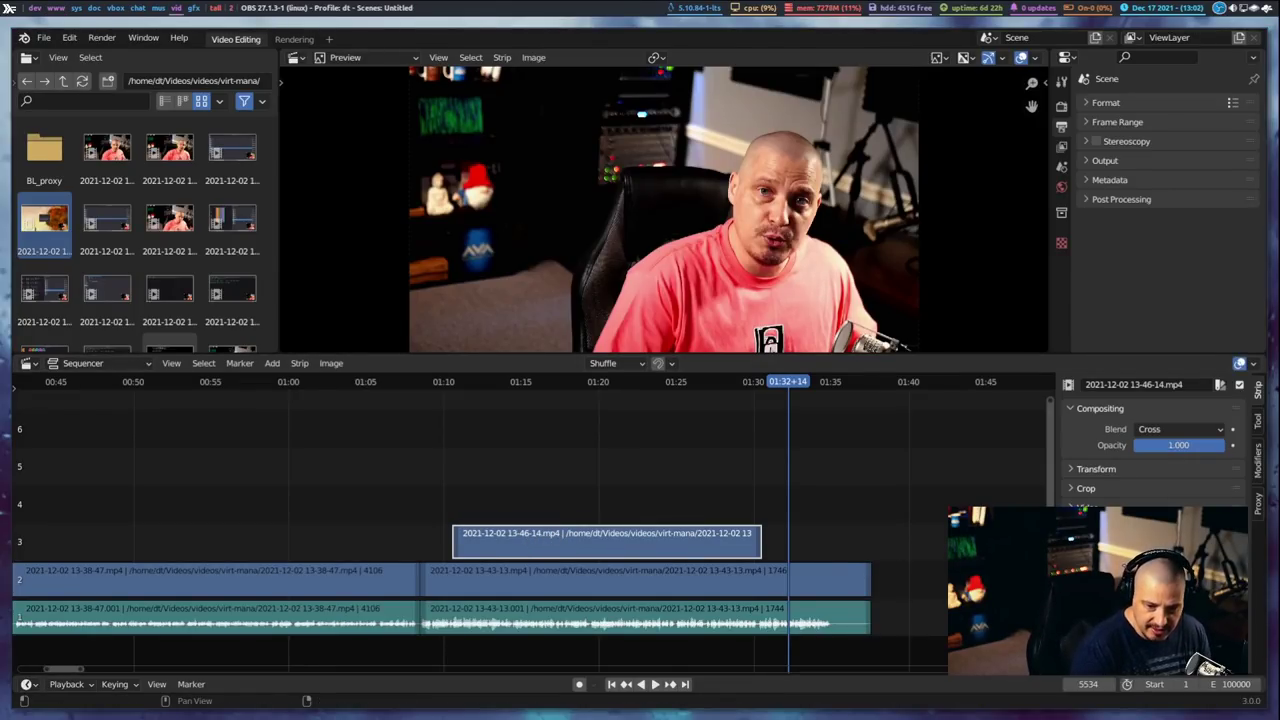
pyautogui.press('super+1')
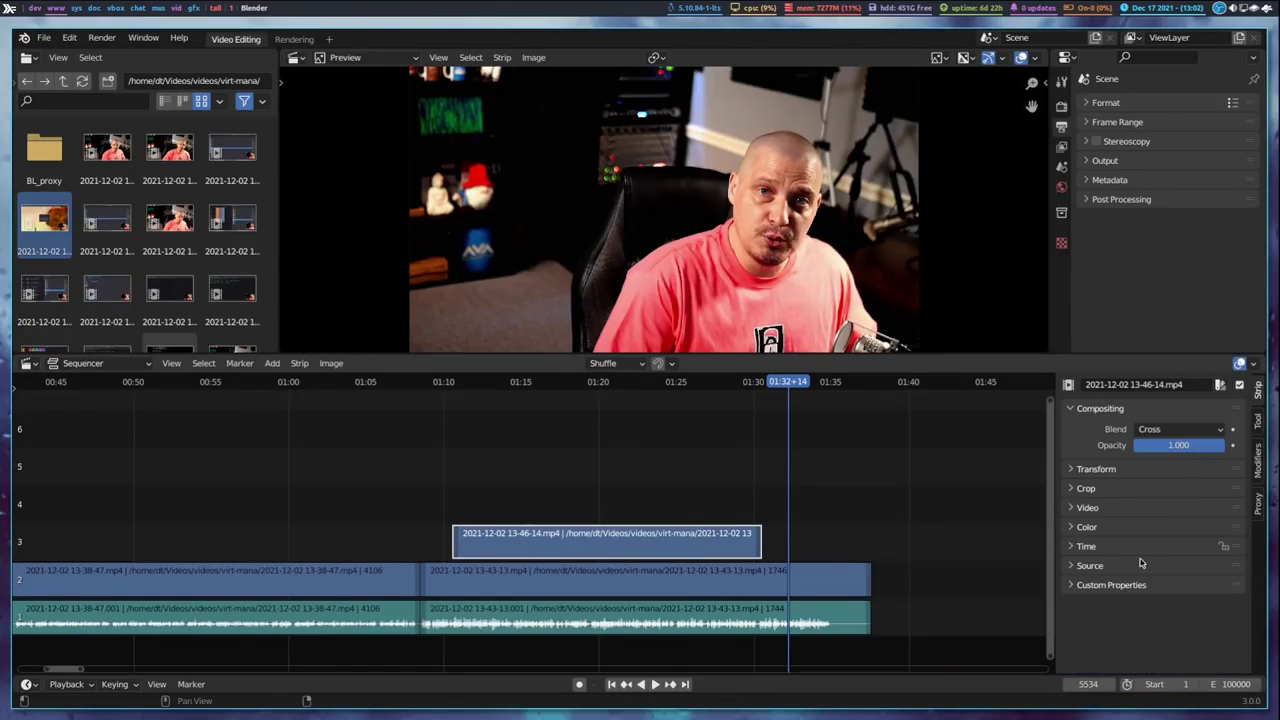
# Step: Set the X and Y scale of the 13-46-14.mp4 strip to 0.3 in its transform settings
pyautogui.click(1087, 471)
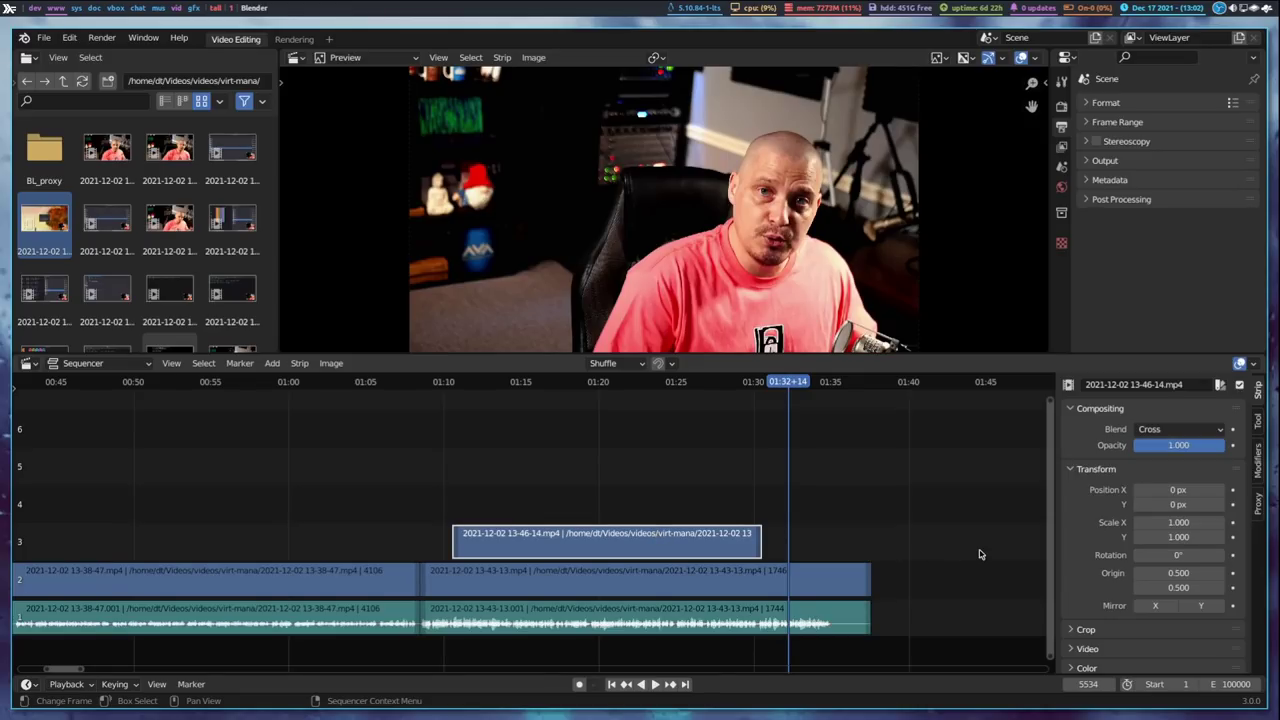
pyautogui.click(1180, 523)
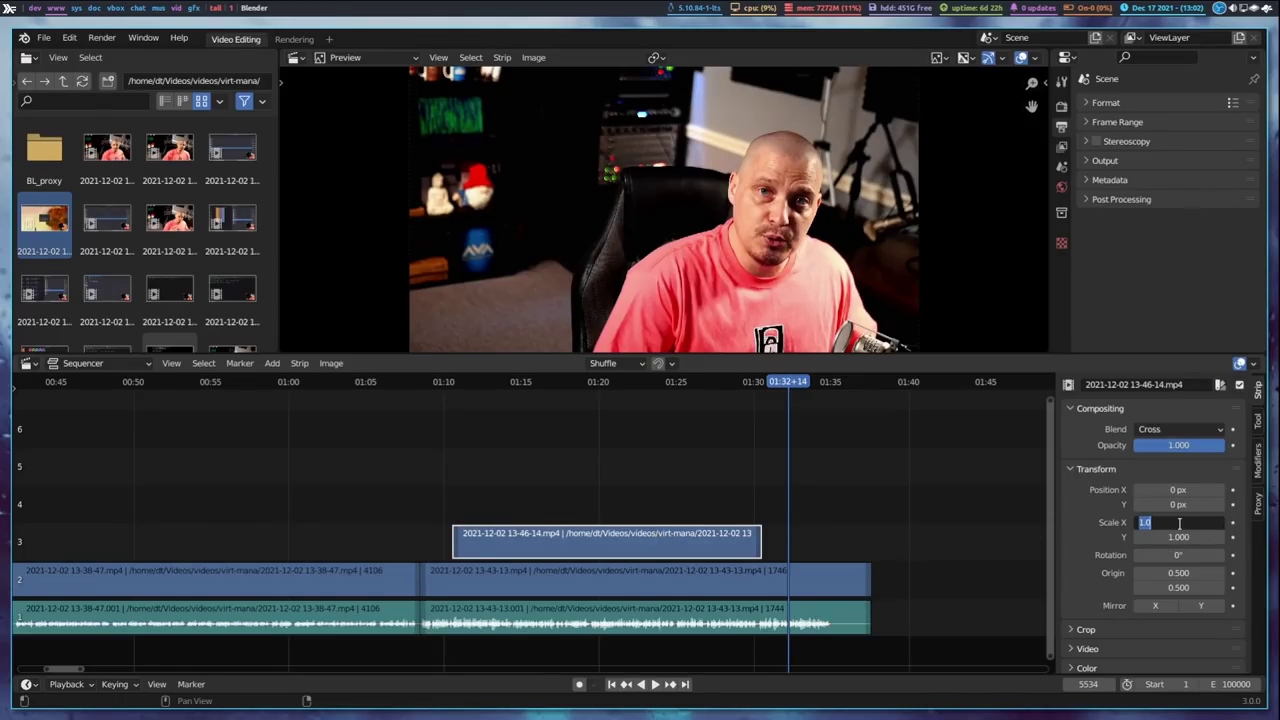
pyautogui.write('0.2')
pyautogui.press('Return')
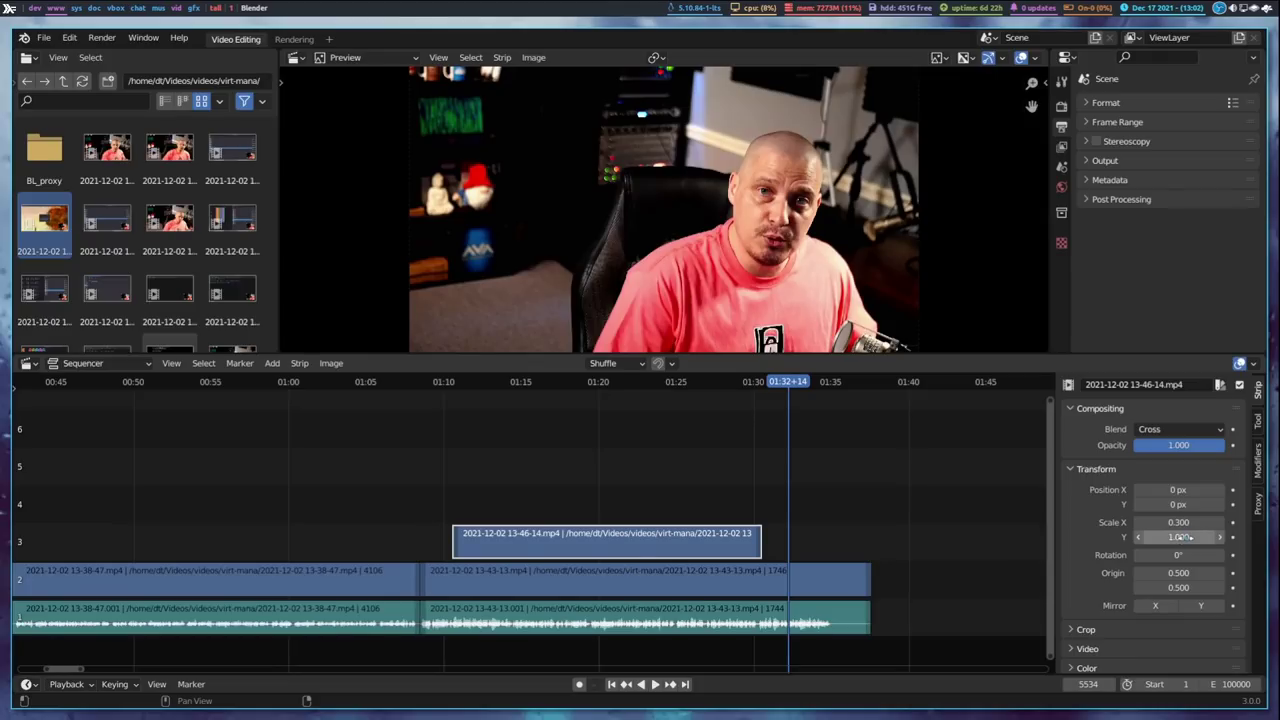
pyautogui.click(1185, 538)
pyautogui.write('0')
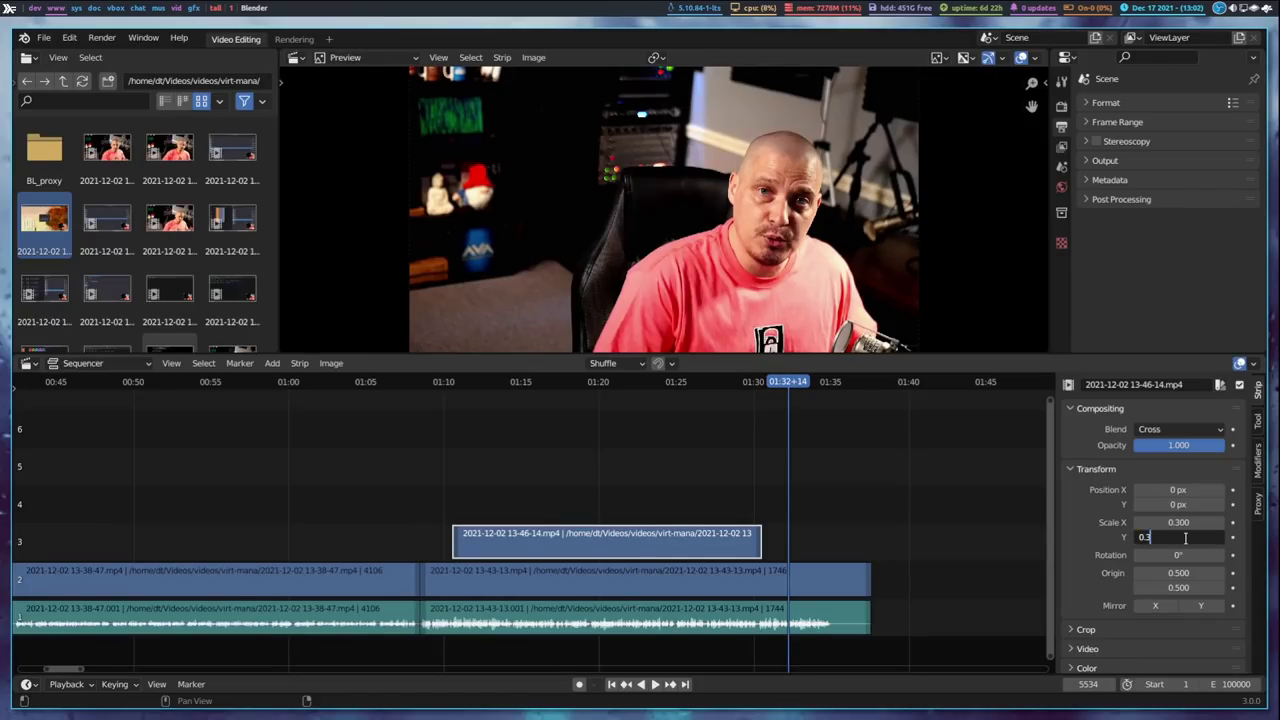
pyautogui.write('.3')
pyautogui.press('Return')
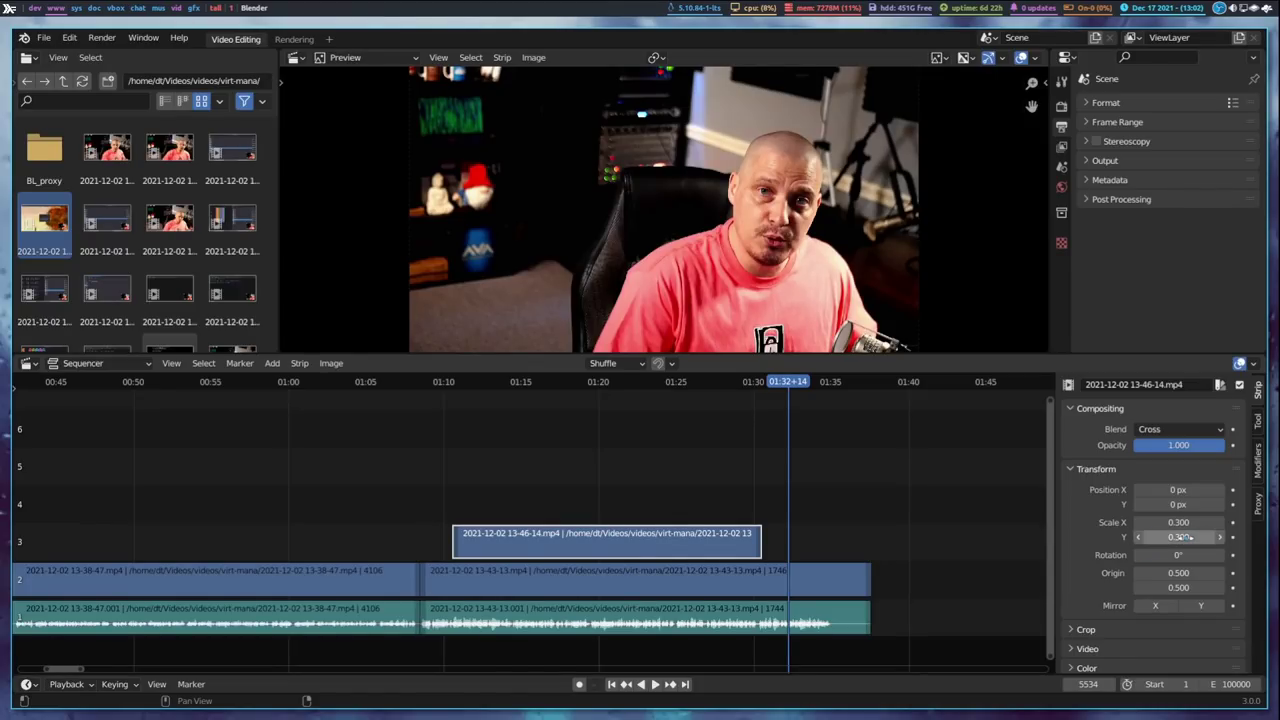
# Step: Move the playhead to 01:13+56 to preview the scaled-down overlay strip
pyautogui.click(535, 384)
pyautogui.press('space')
pyautogui.click(505, 384)
pyautogui.press('space')
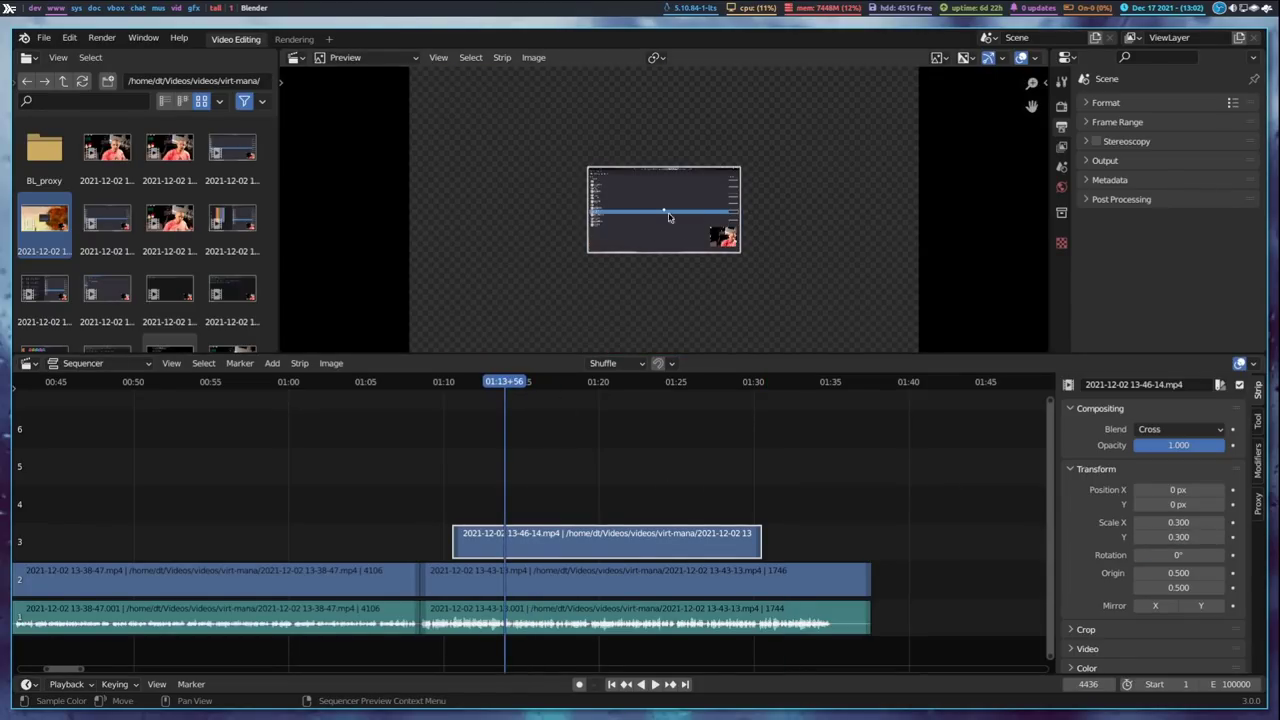
# Step: Set the X origin of the 13-46-14.mp4 overlay strip to 0.2
pyautogui.click(1200, 573)
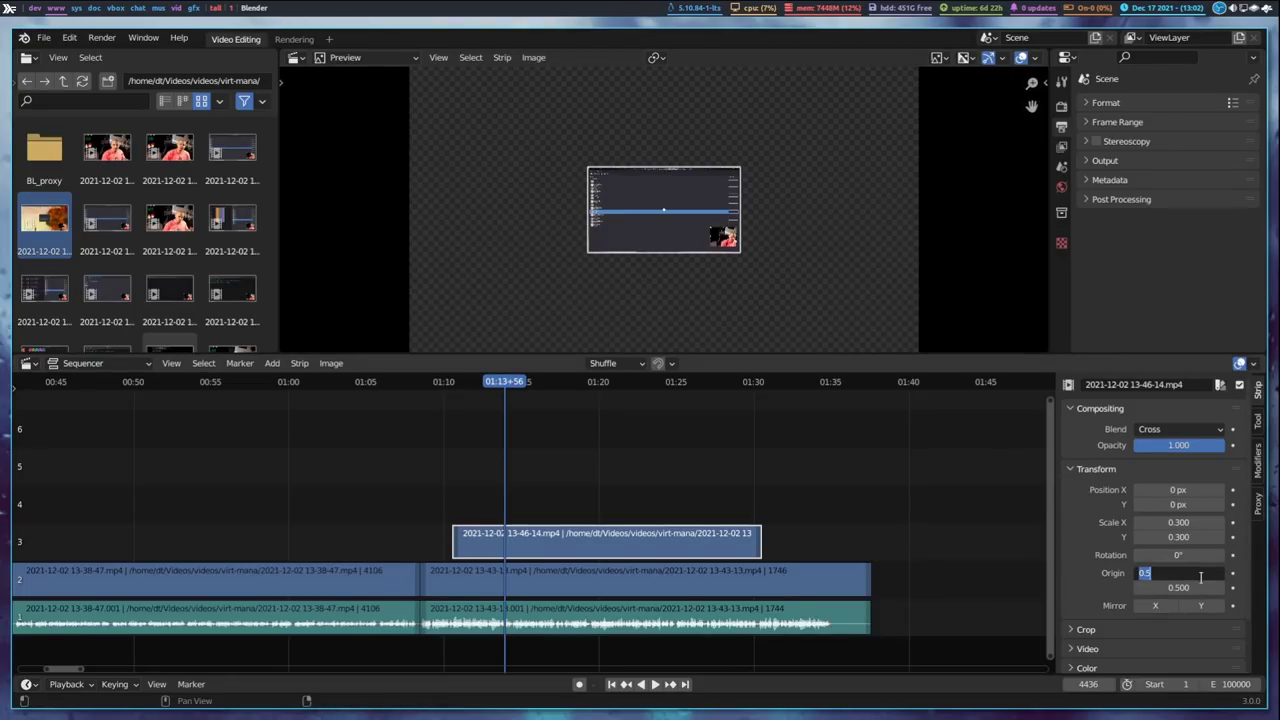
pyautogui.click(1200, 576)
pyautogui.press('Return')
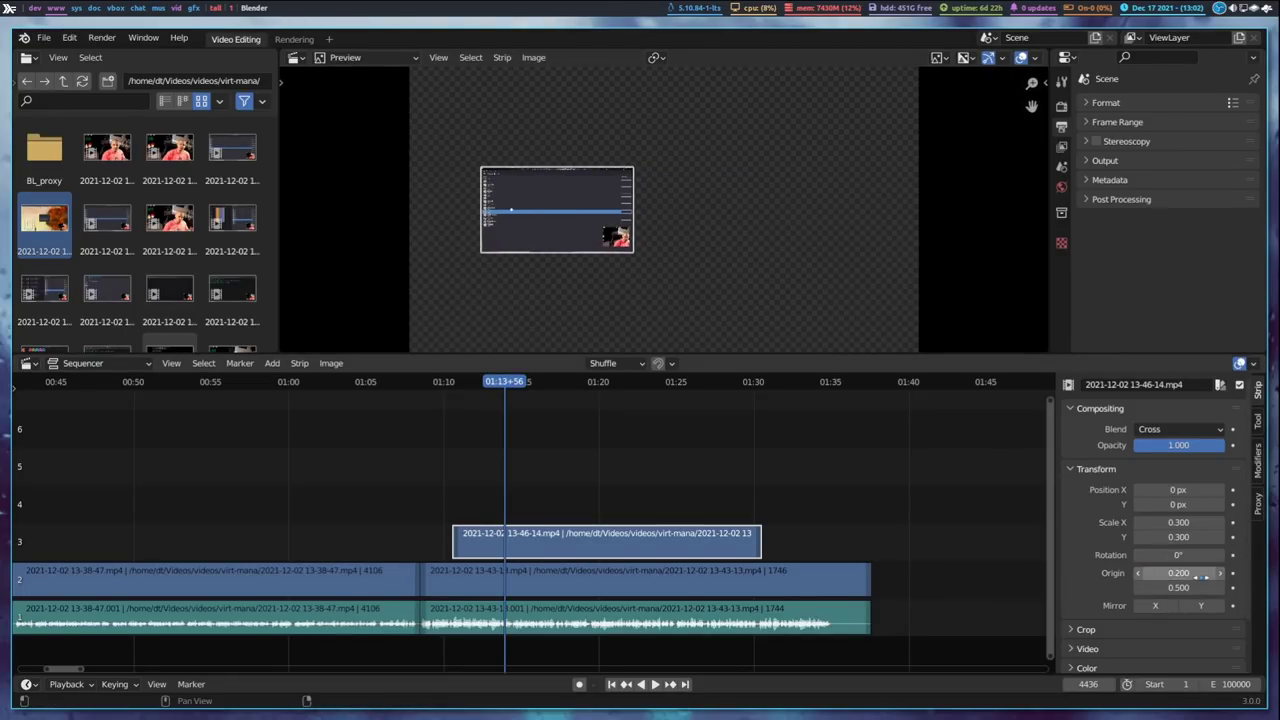
# Step: Set the Y origin of the 13-46-14.mp4 overlay strip to 0.7
pyautogui.click(1205, 588)
pyautogui.write('0')
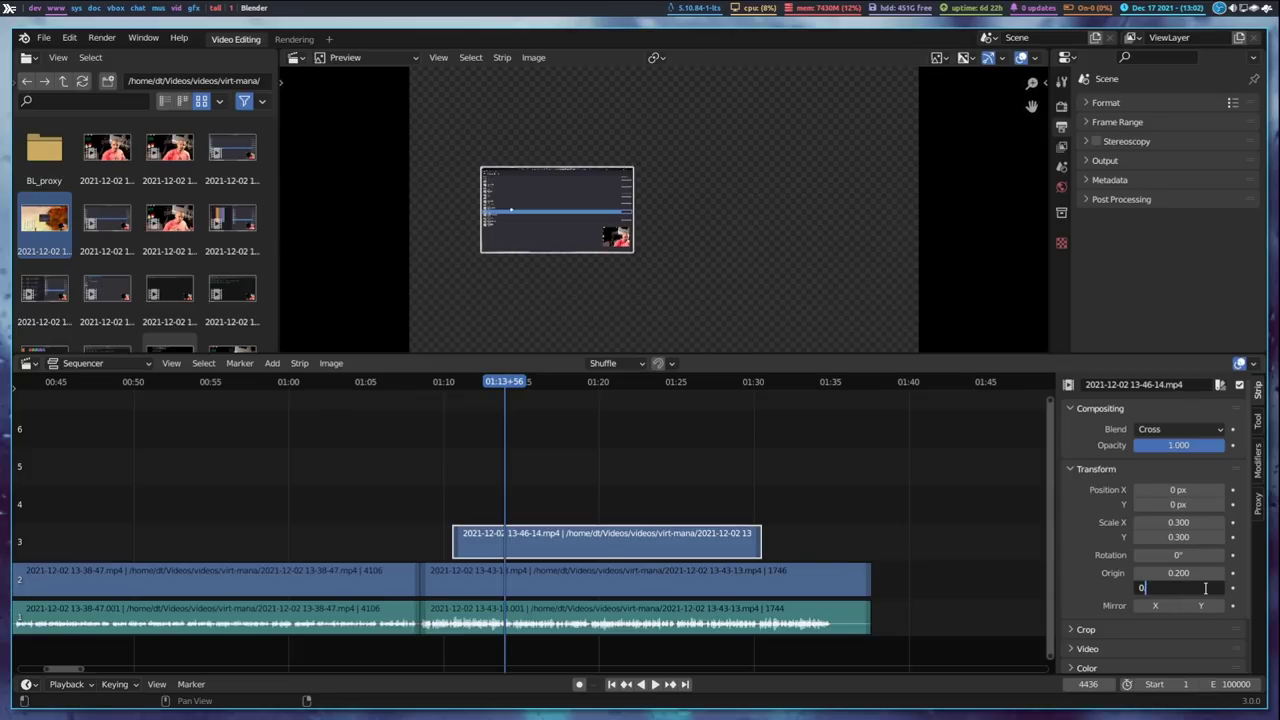
pyautogui.write('.7')
pyautogui.press('Return')
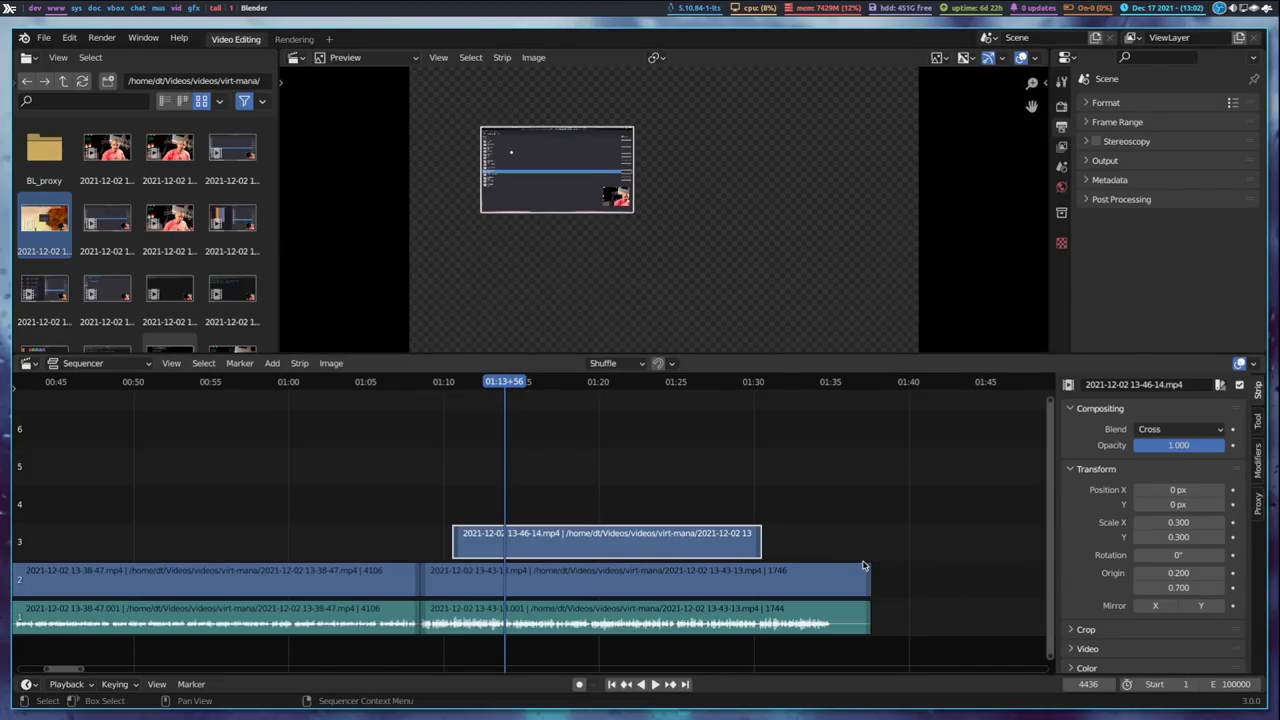
# Step: Move the playhead to 01:11+34 and set the overlay strip's blend mode to Alpha Over
pyautogui.moveTo(467, 388)
pyautogui.mouseDown()
pyautogui.moveTo(449, 385)
pyautogui.moveTo(469, 385)
pyautogui.mouseUp()
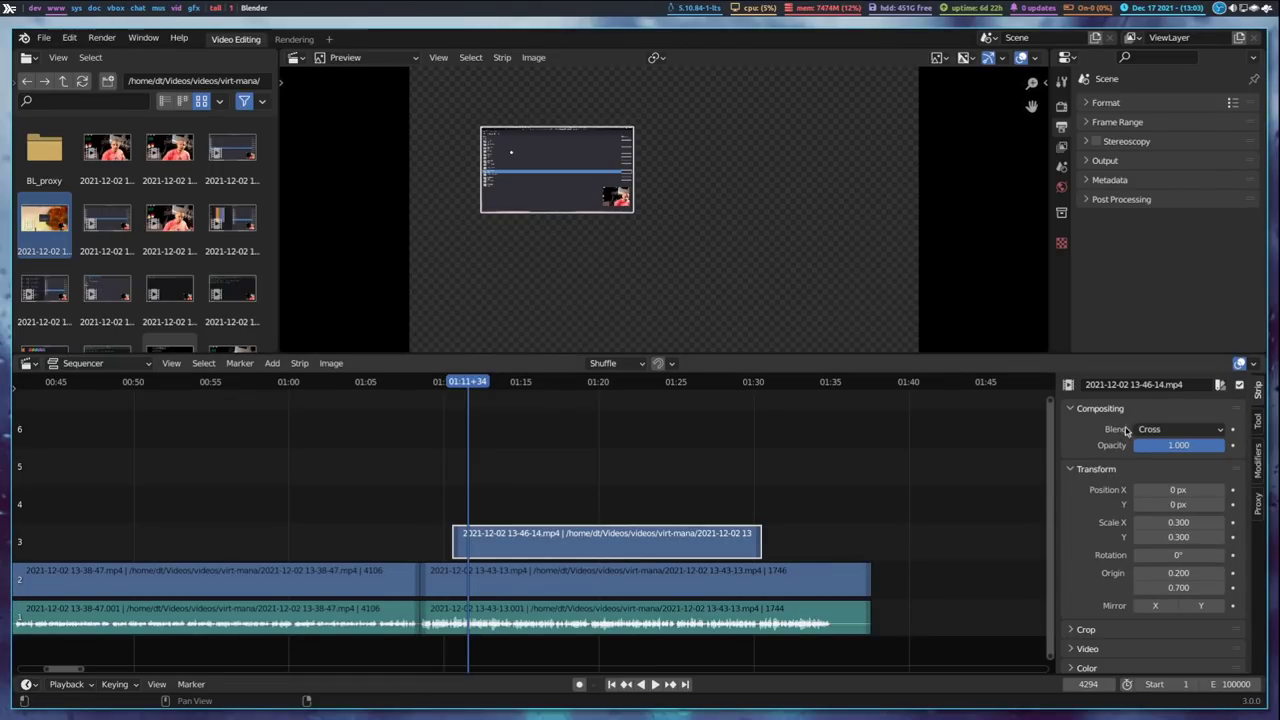
pyautogui.click(1202, 436)
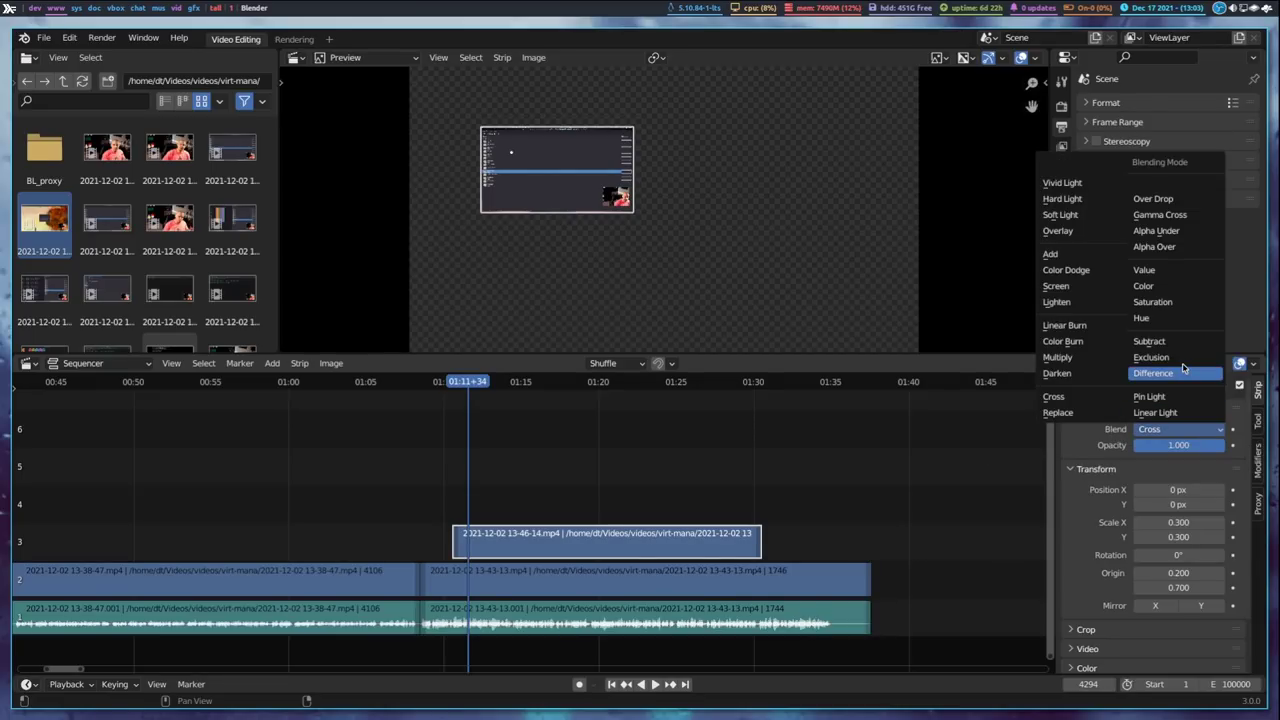
pyautogui.click(1176, 250)
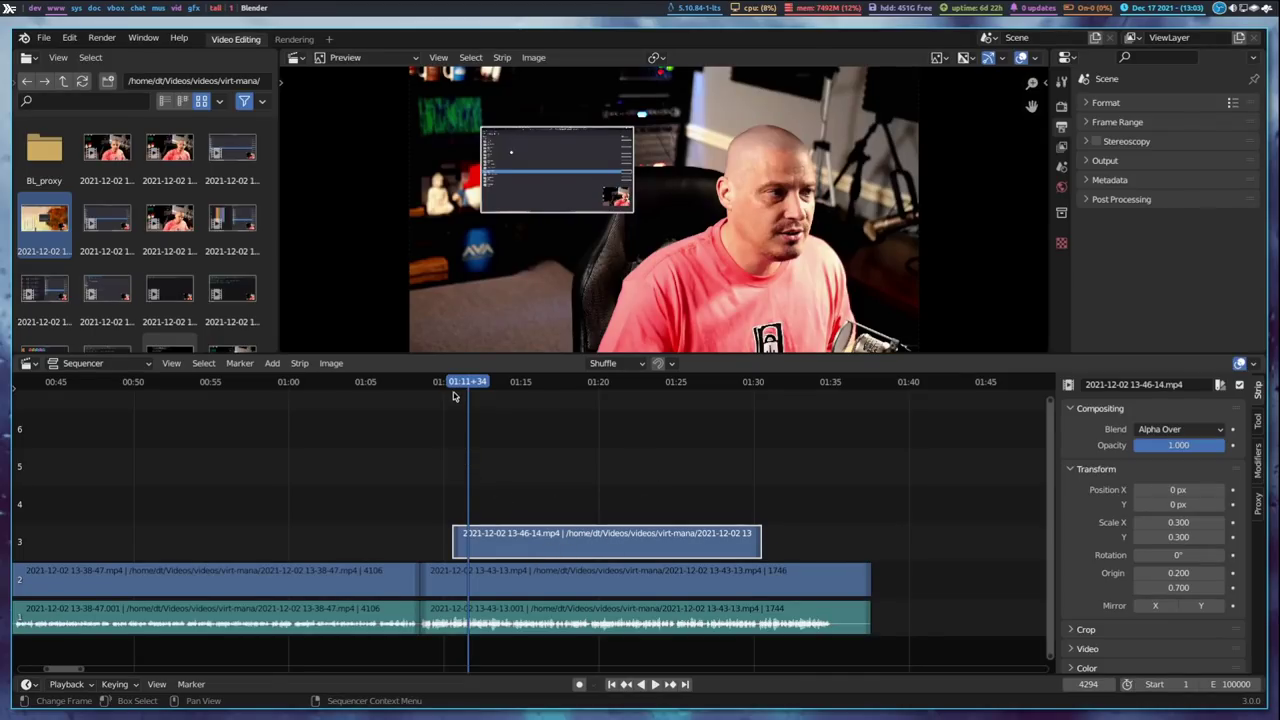
# Step: Preview the start of the 13-46-14.mp4 overlay and apply Fade In and Out to the strip
pyautogui.moveTo(457, 386); pyautogui.dragTo(422, 382)
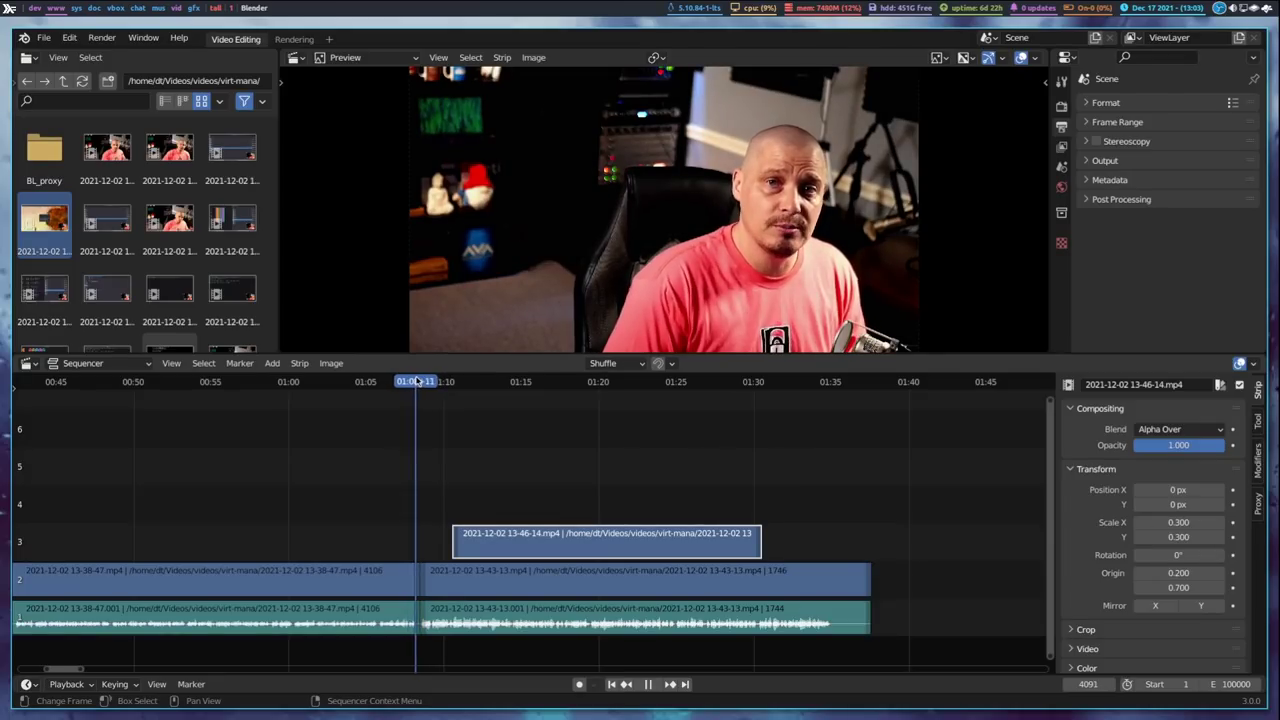
pyautogui.press('space')
pyautogui.rightClick(521, 535)
pyautogui.moveTo(521, 535)
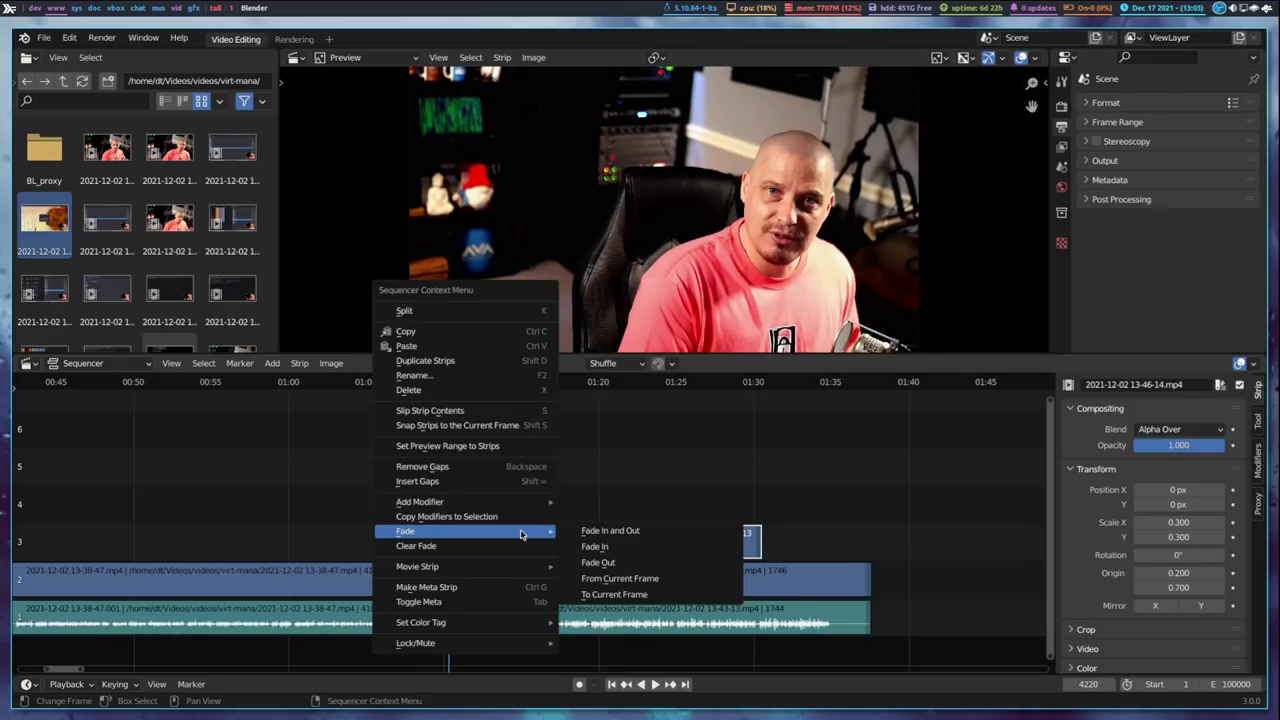
pyautogui.click(604, 535)
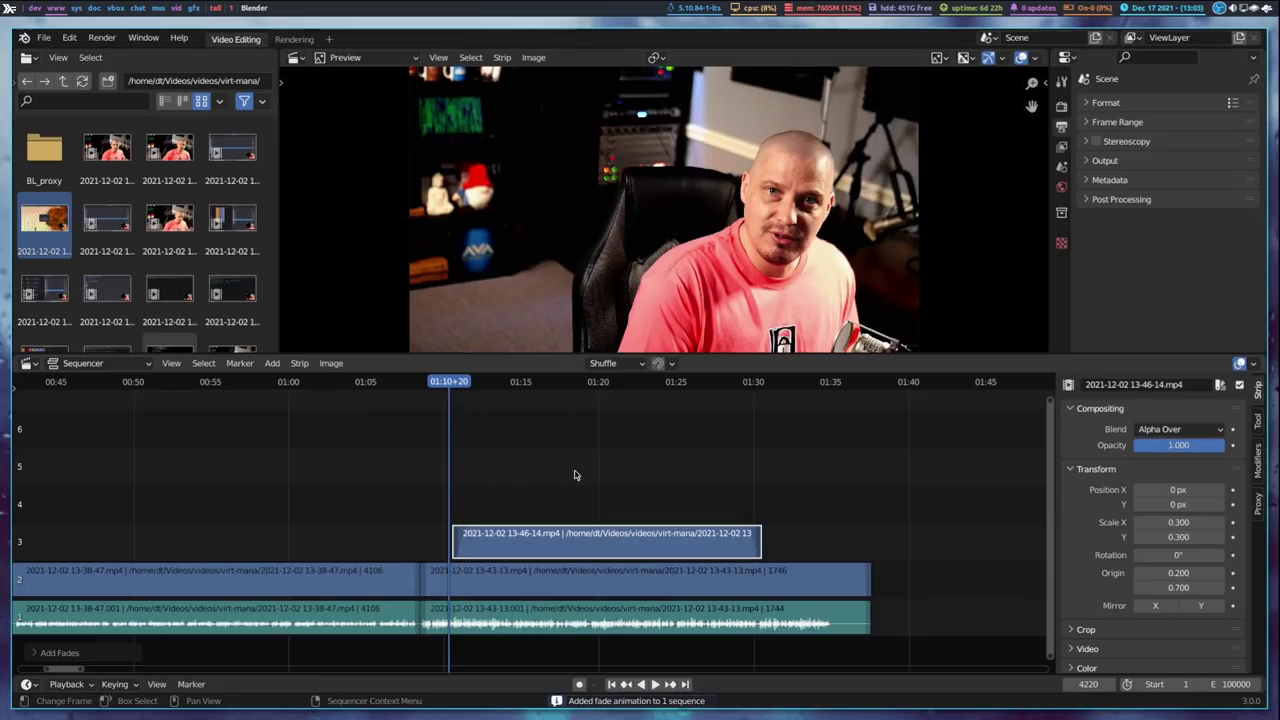
# Step: Play the sequence from 01:08+21 to check the overlay's fade, and stop playback within the overlay
pyautogui.click(418, 386)
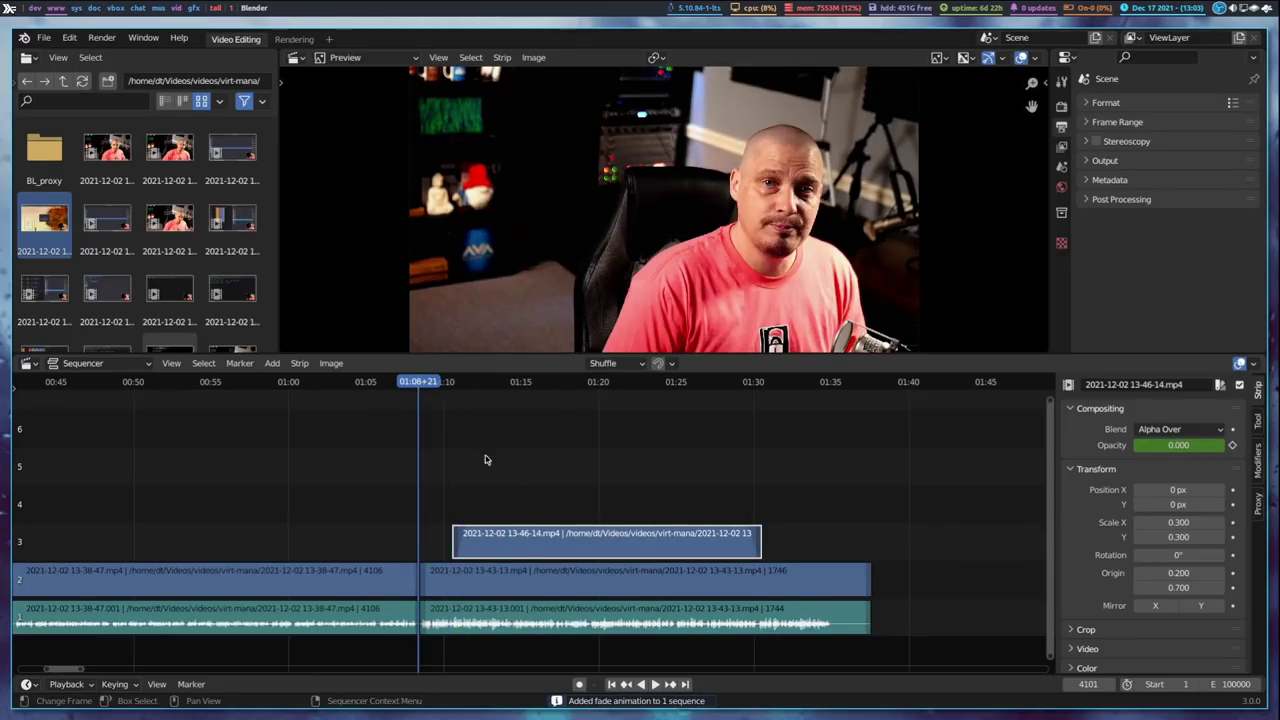
pyautogui.click(655, 685)
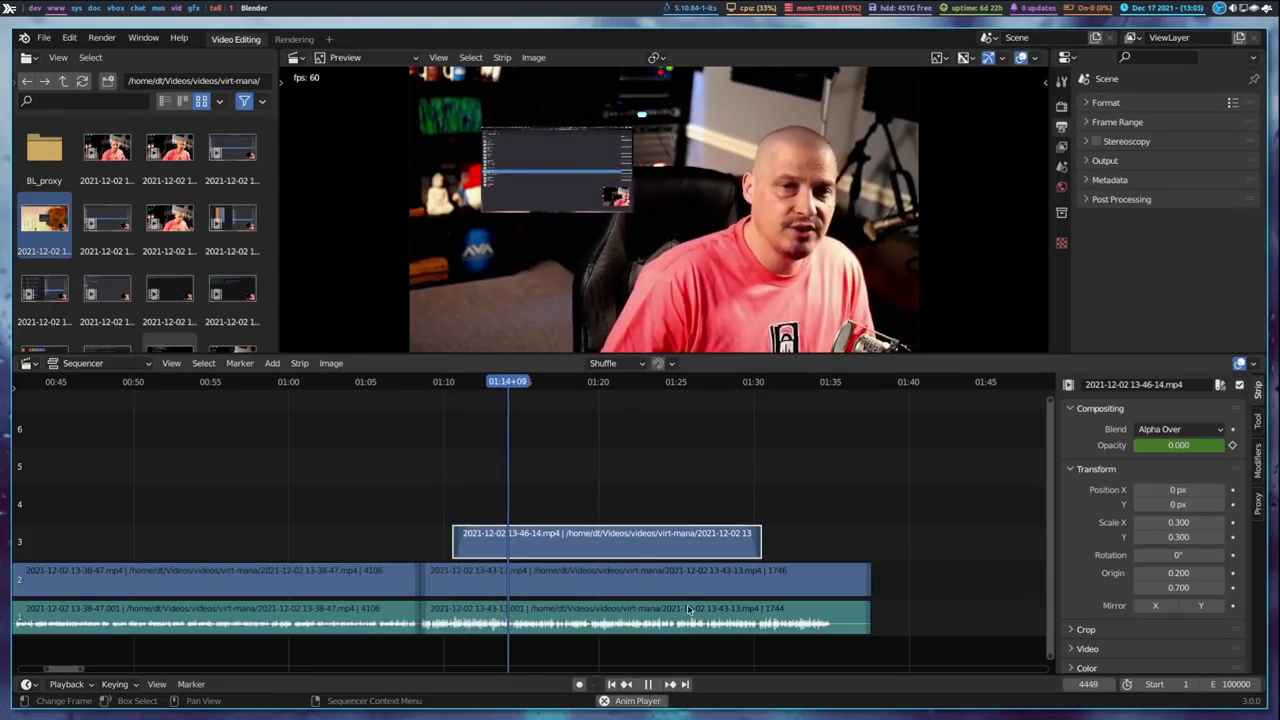
pyautogui.click(650, 686)
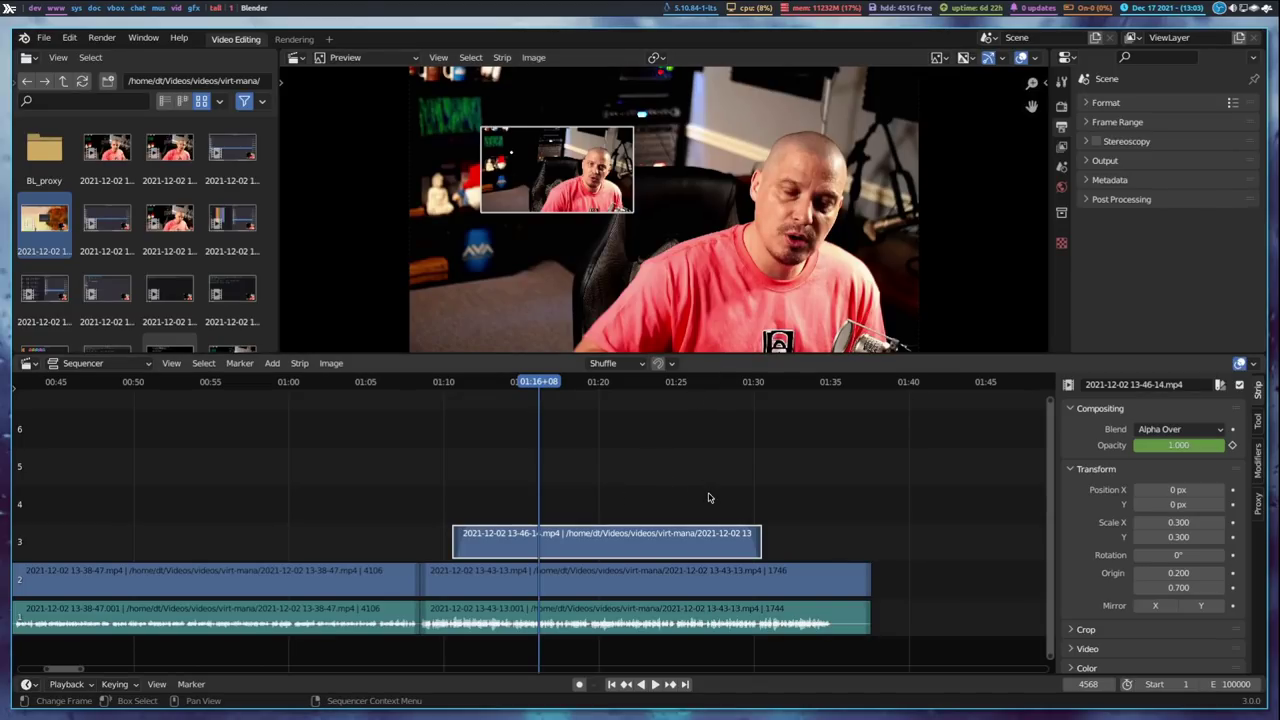
pyautogui.press('super+2')
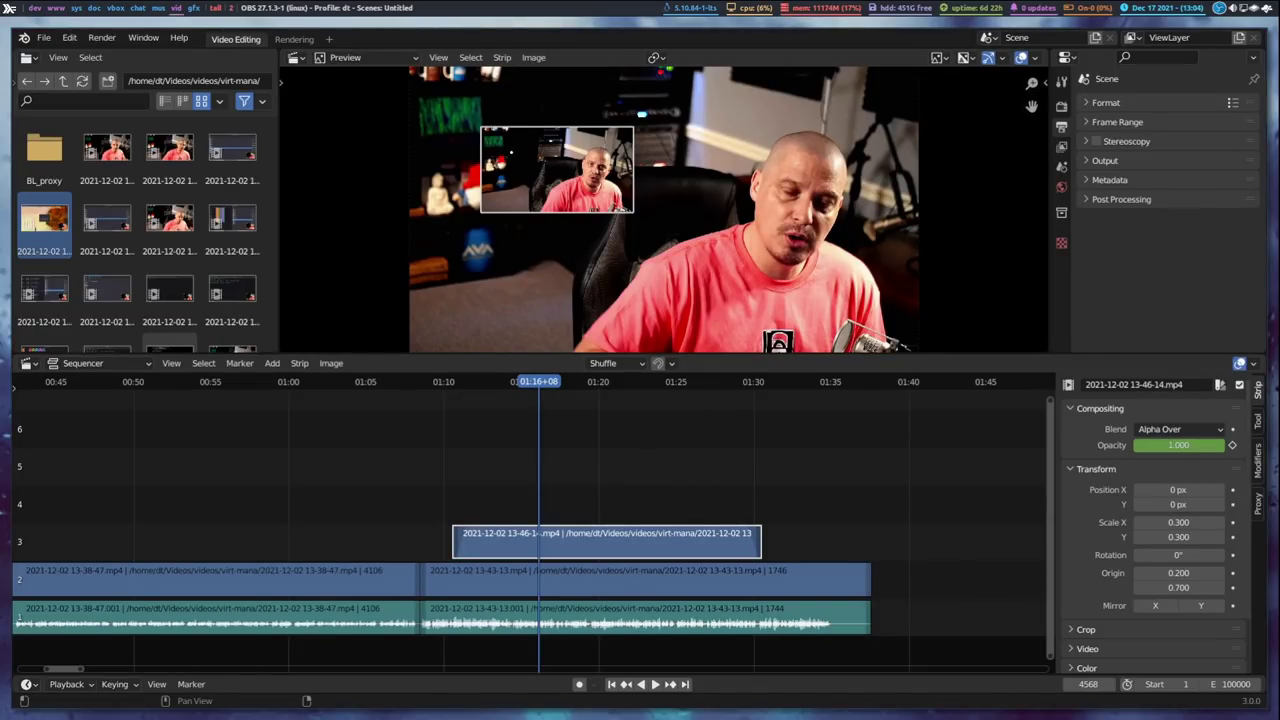
pyautogui.press('super+1')
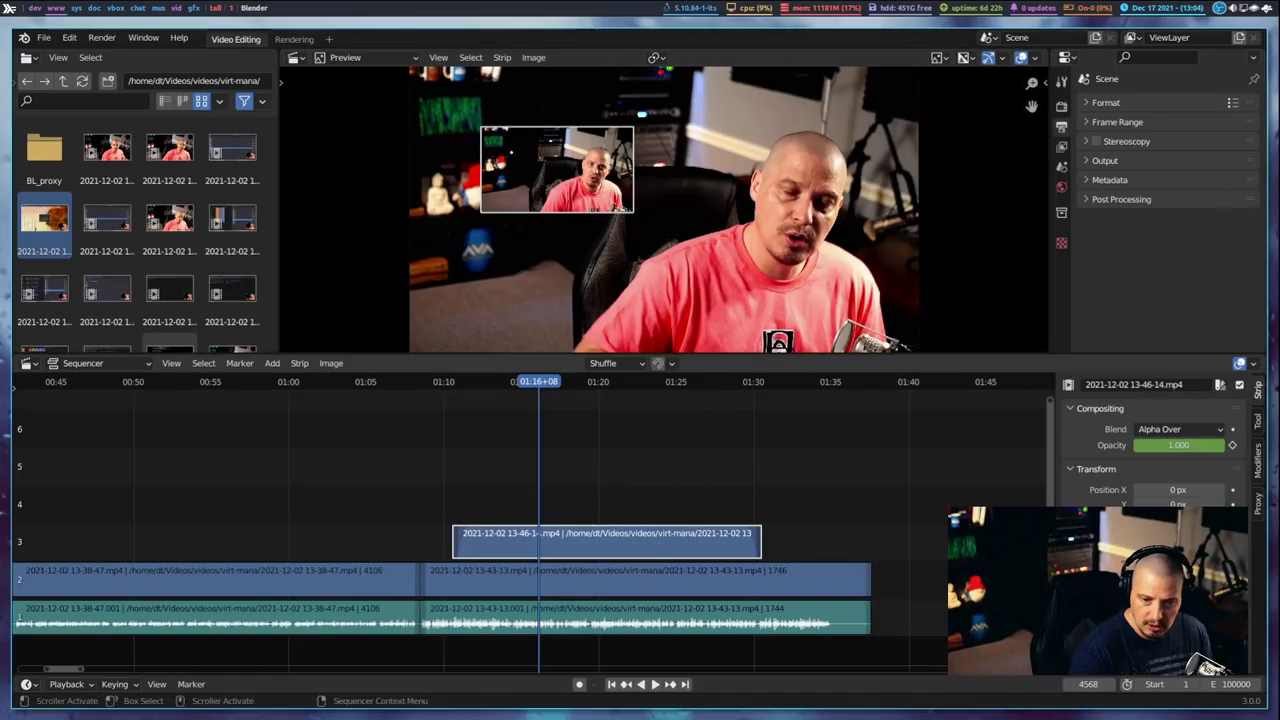
# Step: Select the 13-43-13.mp4 video strip on channel 2 and move the playhead to 01:09+36
pyautogui.click(281, 384)
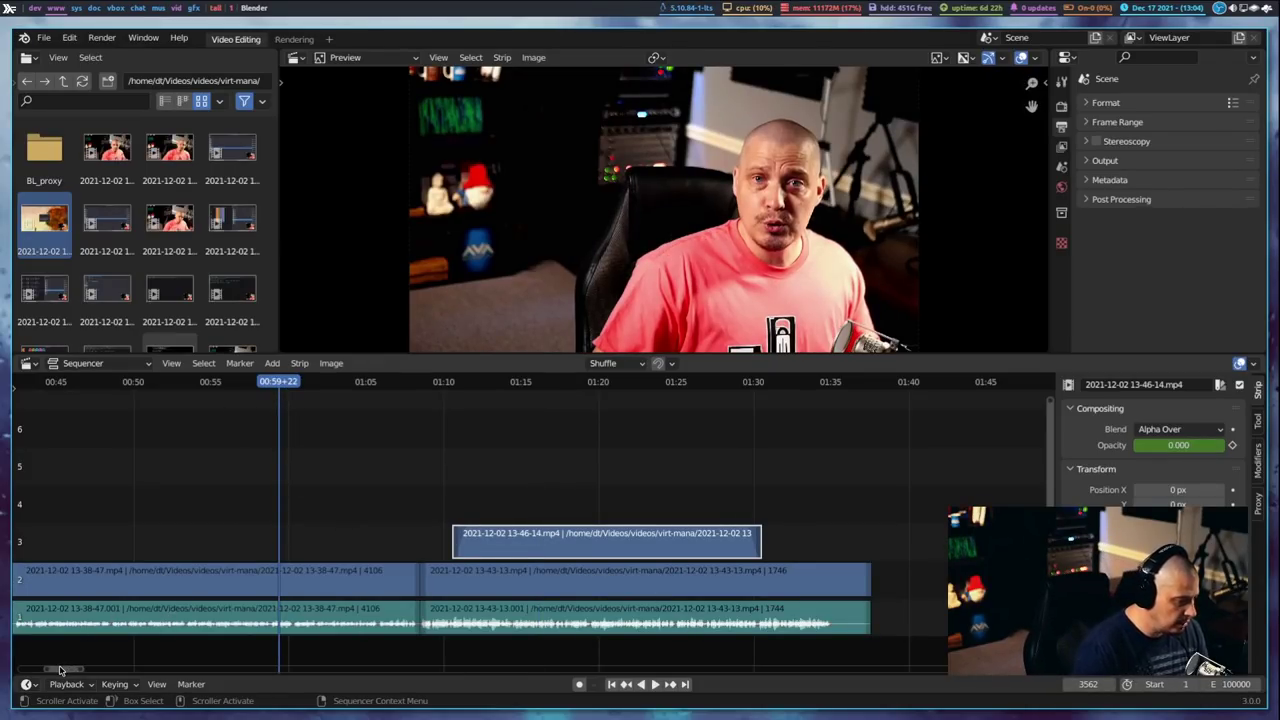
pyautogui.moveTo(59, 670); pyautogui.dragTo(65, 674)
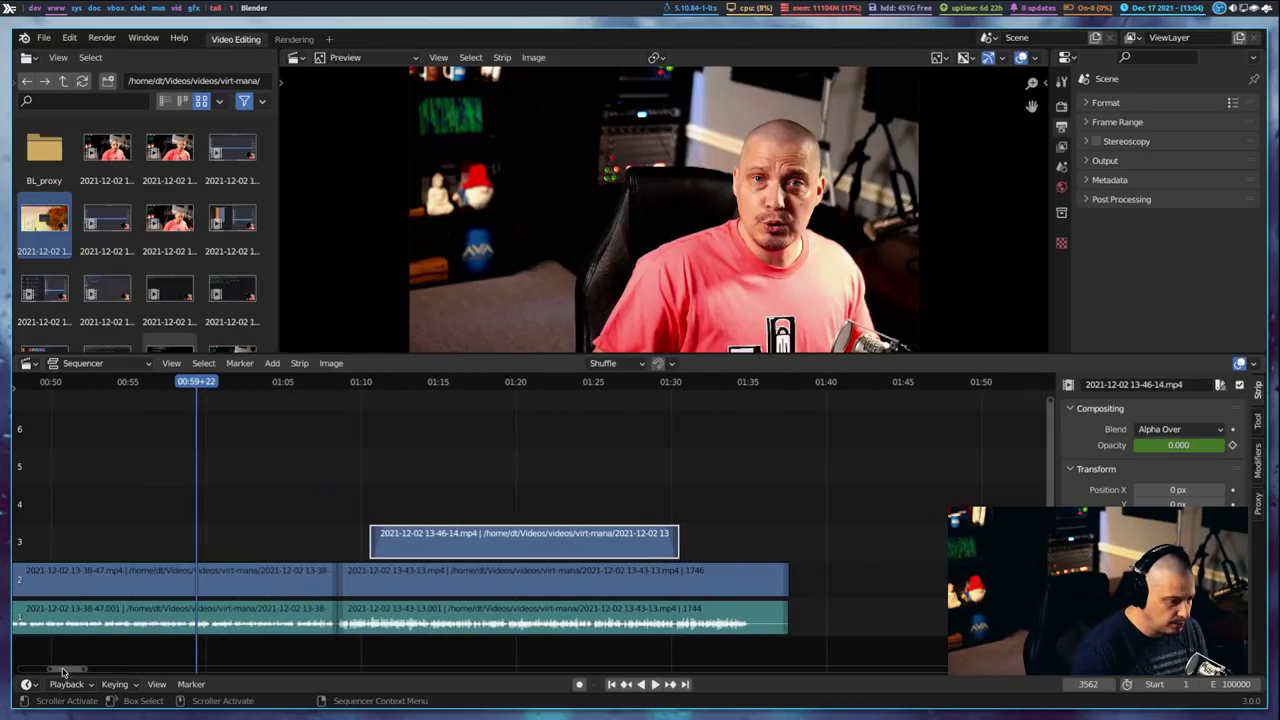
pyautogui.click(484, 587)
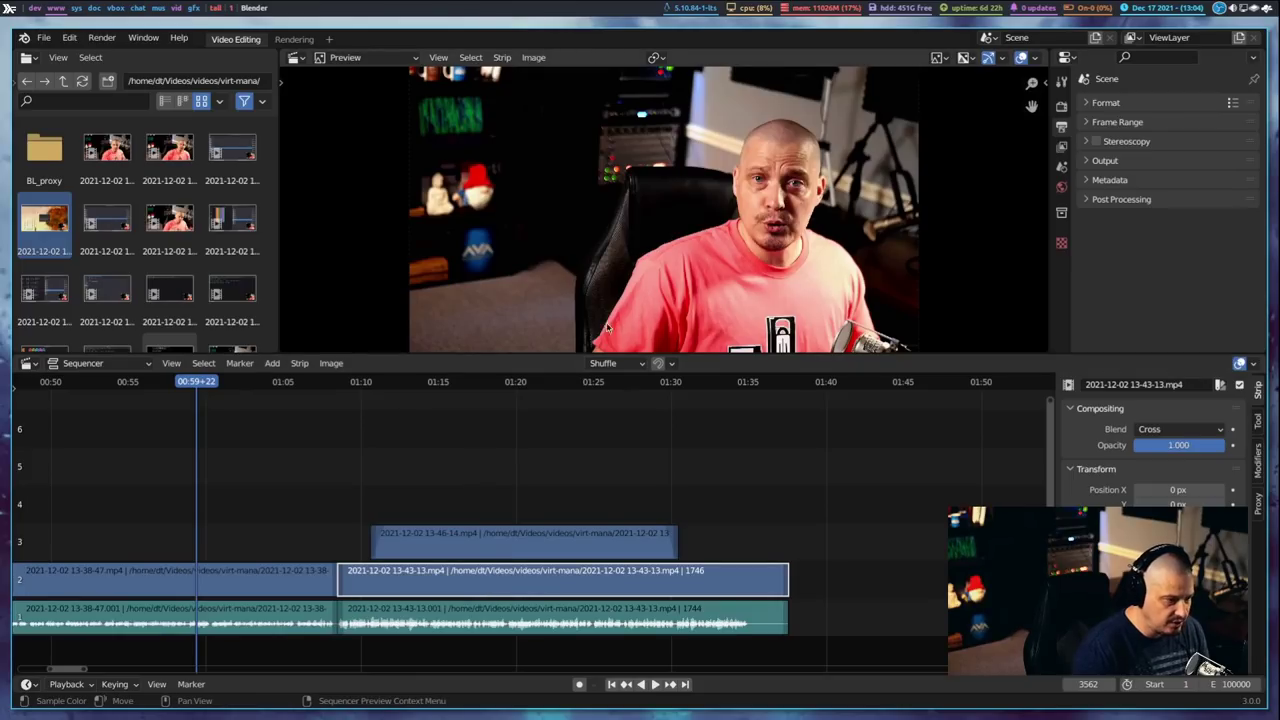
pyautogui.click(356, 382)
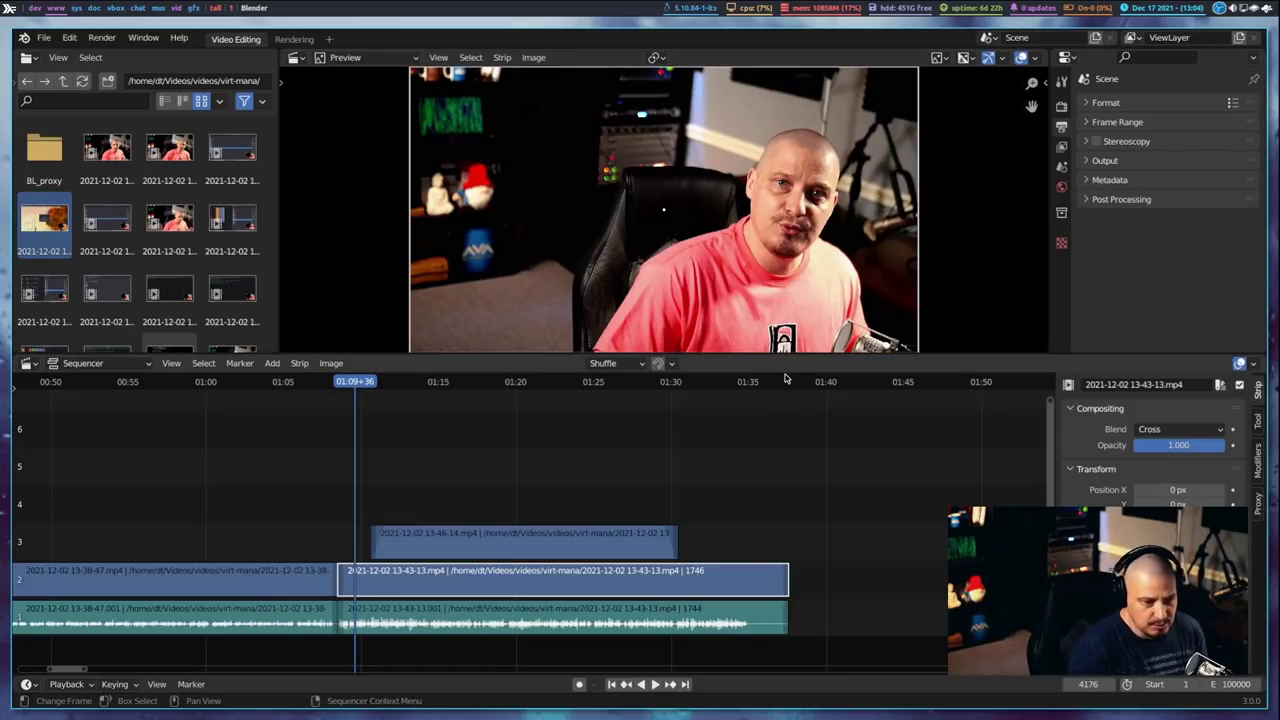
# Step: Collapse the strip's Transform and Compositing settings and expand its Color settings
pyautogui.click(1073, 470)
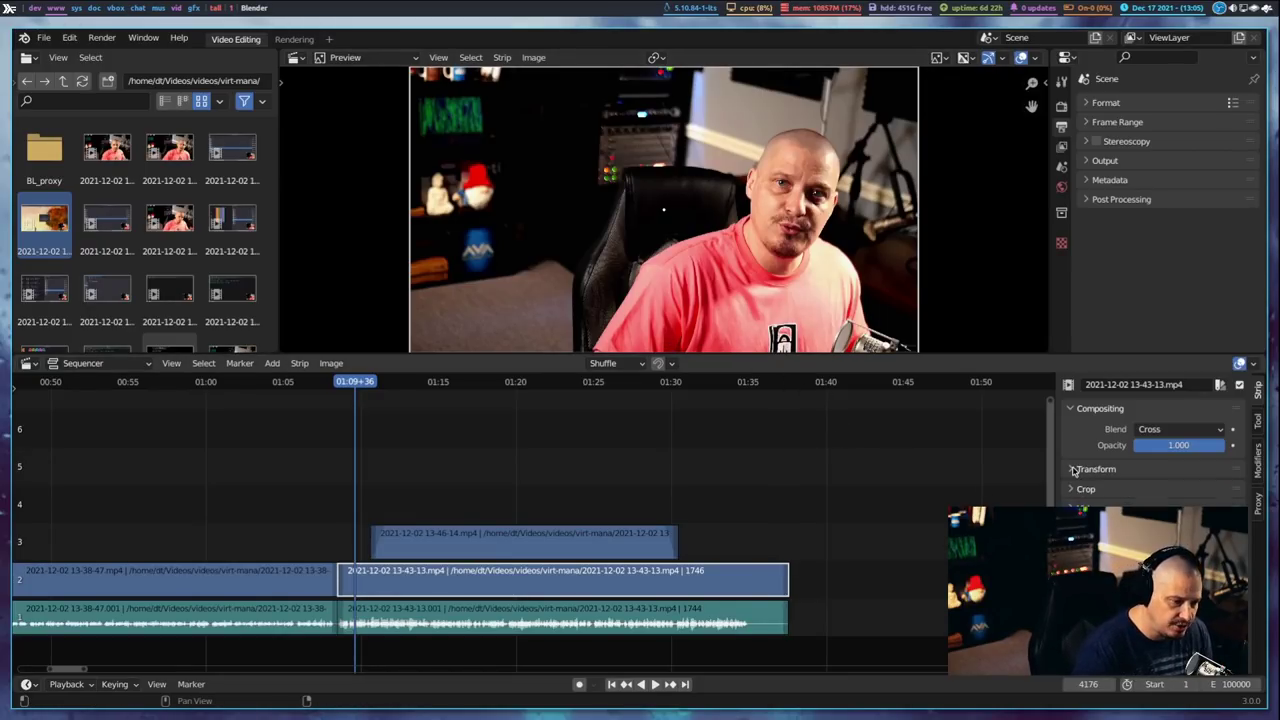
pyautogui.click(1073, 408)
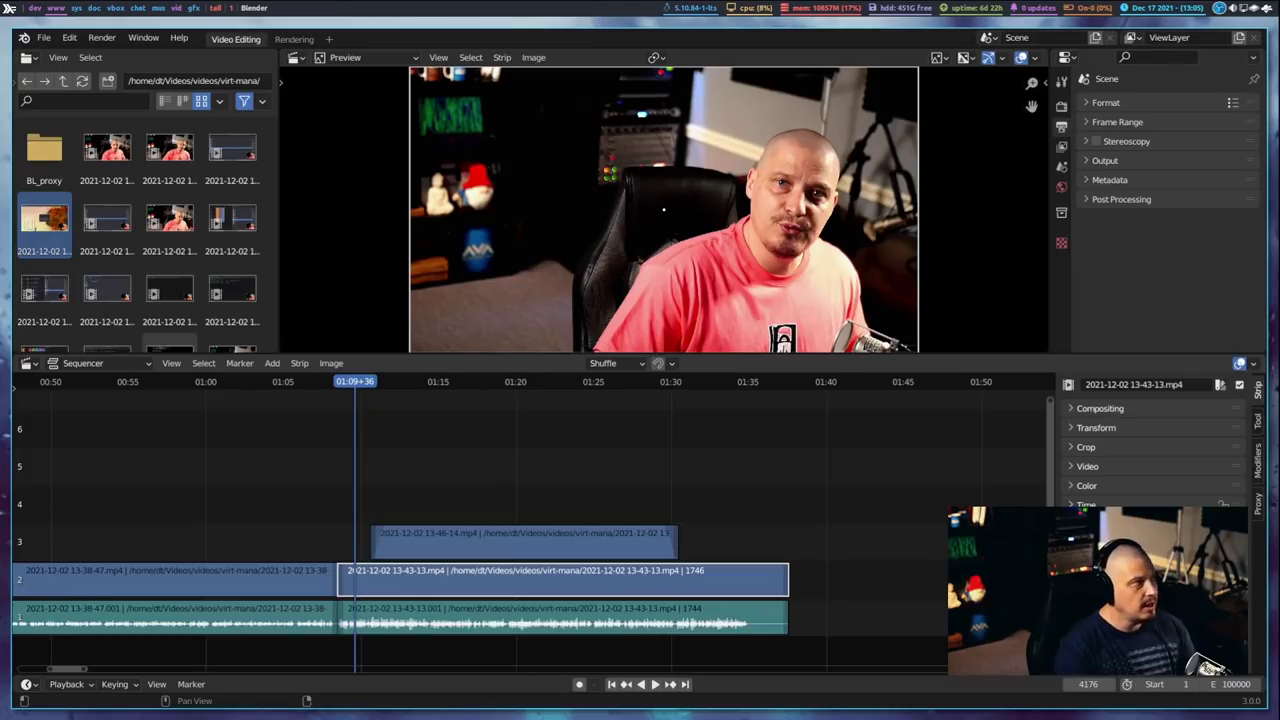
pyautogui.press('super+8')
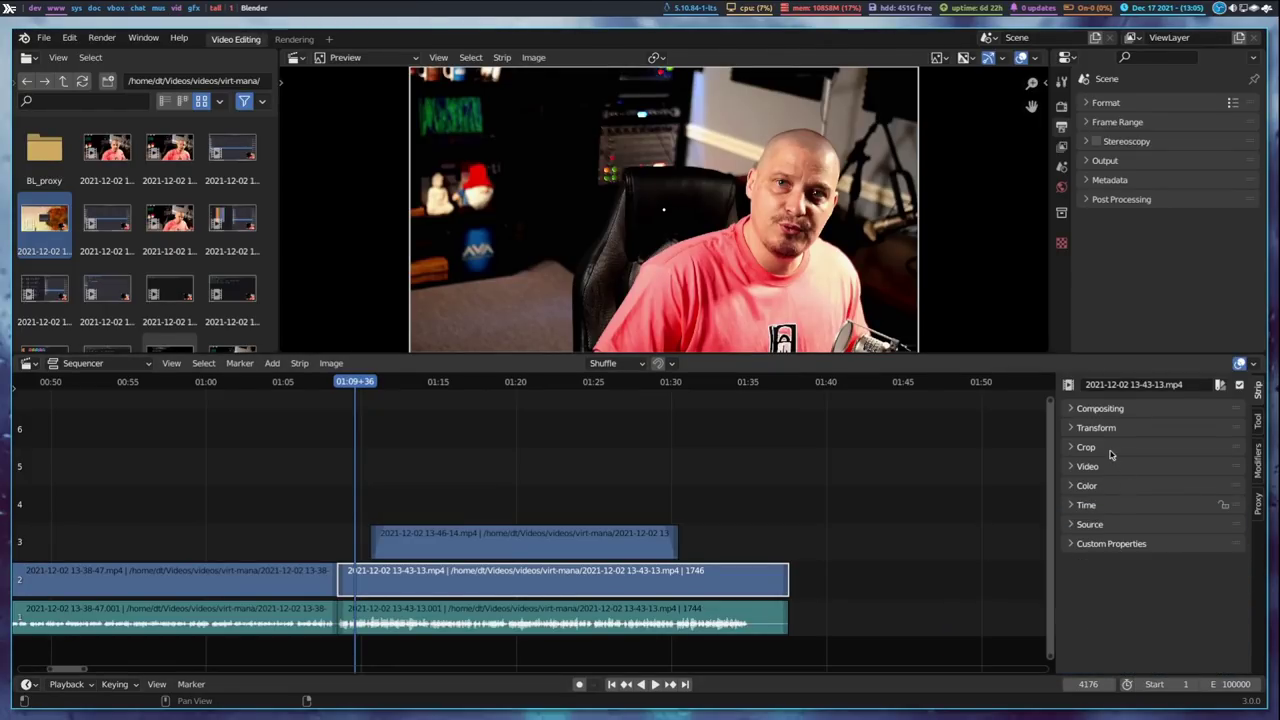
pyautogui.click(1071, 409)
pyautogui.click(1070, 409)
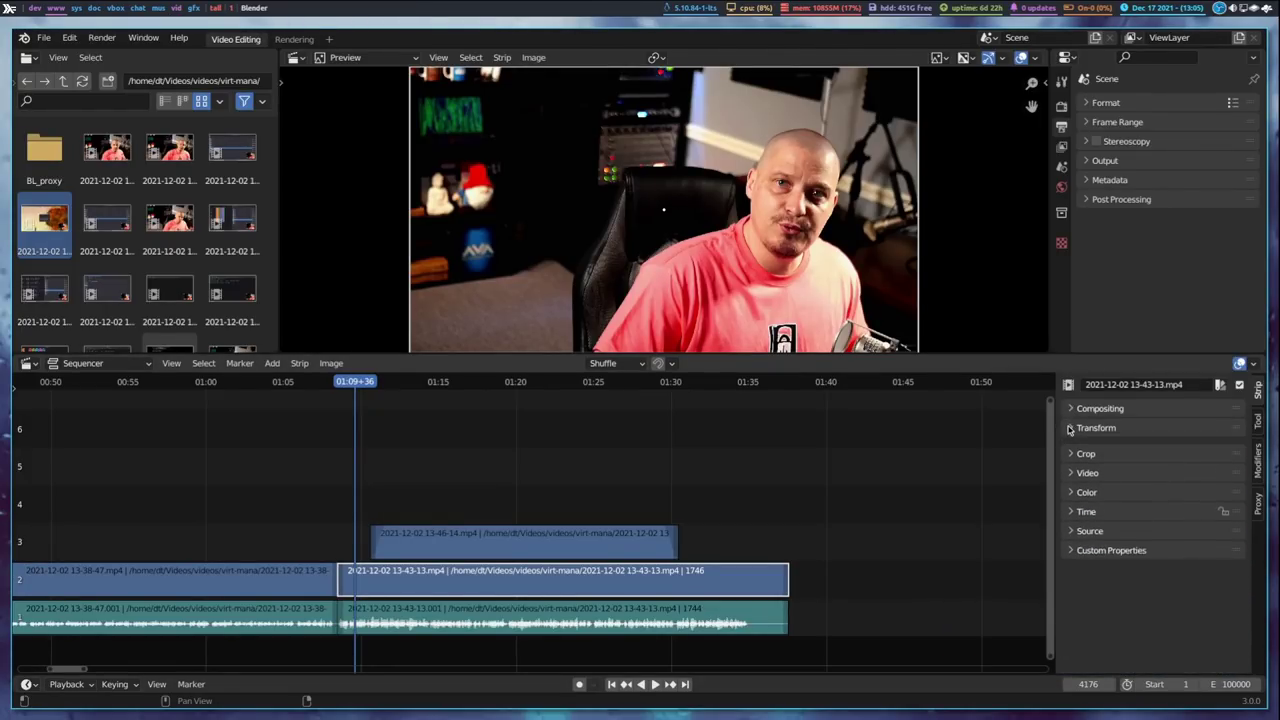
pyautogui.click(1070, 486)
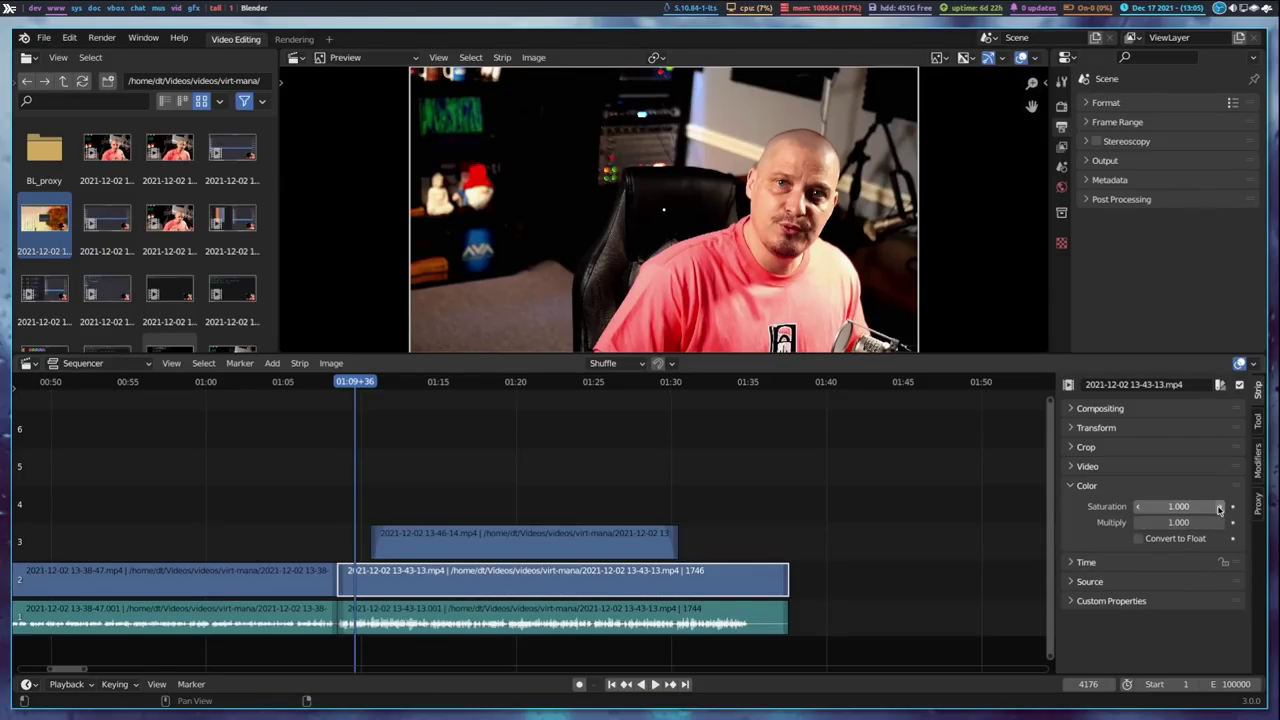
# Step: Try out the strip's Saturation and a Multiply value of 0.7, and restore Multiply to 1
pyautogui.moveTo(1219, 508); pyautogui.dragTo(1179, 507)
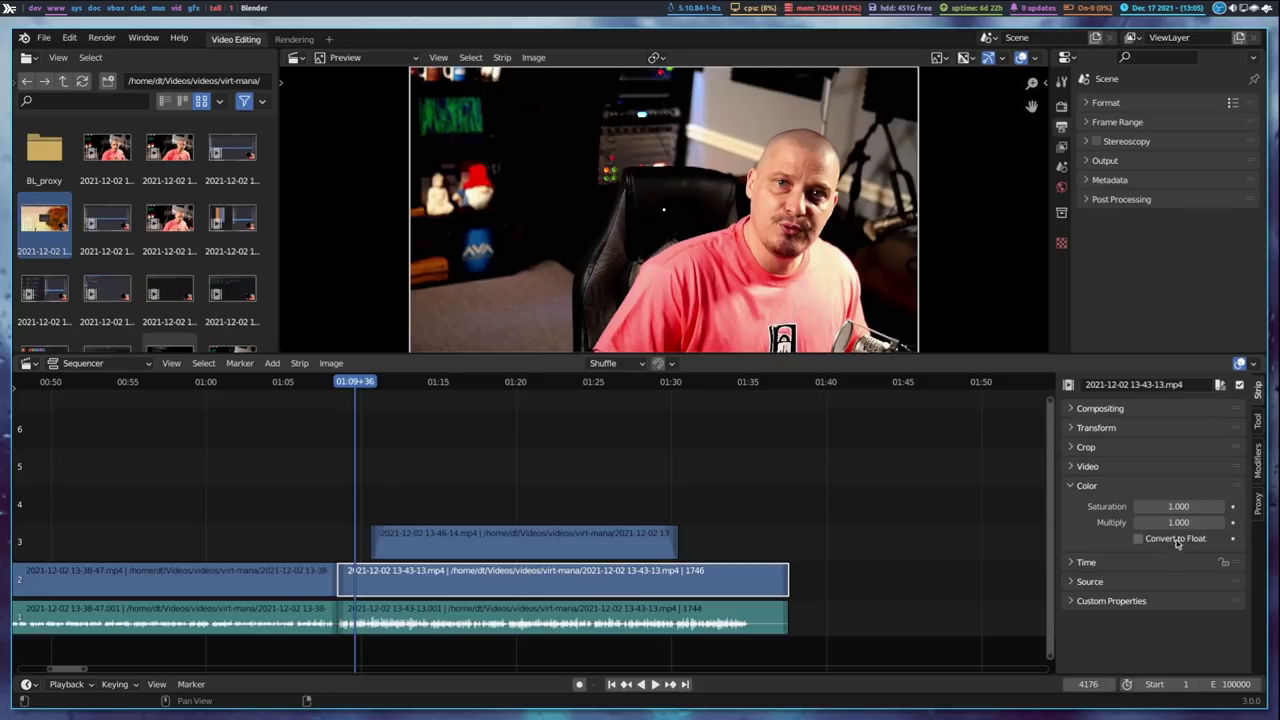
pyautogui.moveTo(1179, 522)
pyautogui.mouseDown()
pyautogui.moveTo(1215, 522)
pyautogui.moveTo(1155, 522)
pyautogui.moveTo(1202, 522)
pyautogui.moveTo(1177, 522)
pyautogui.mouseUp()
pyautogui.click(1200, 524)
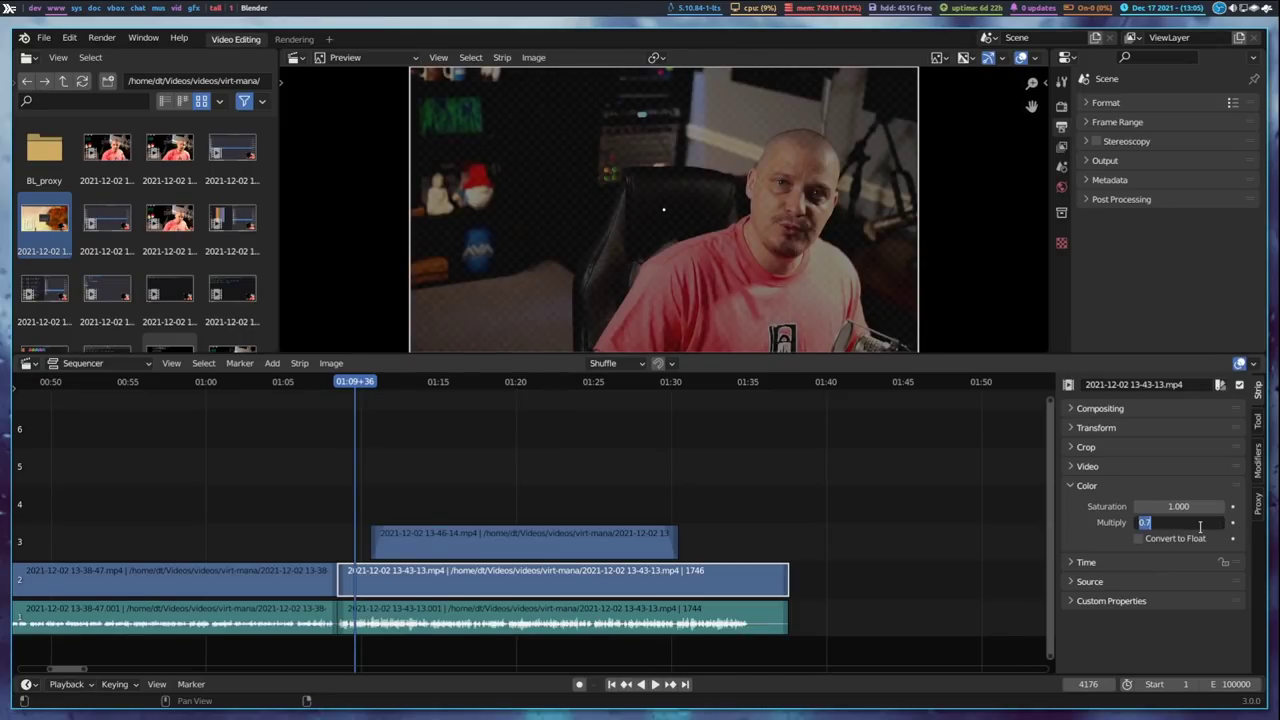
pyautogui.write('1')
pyautogui.press('Return')
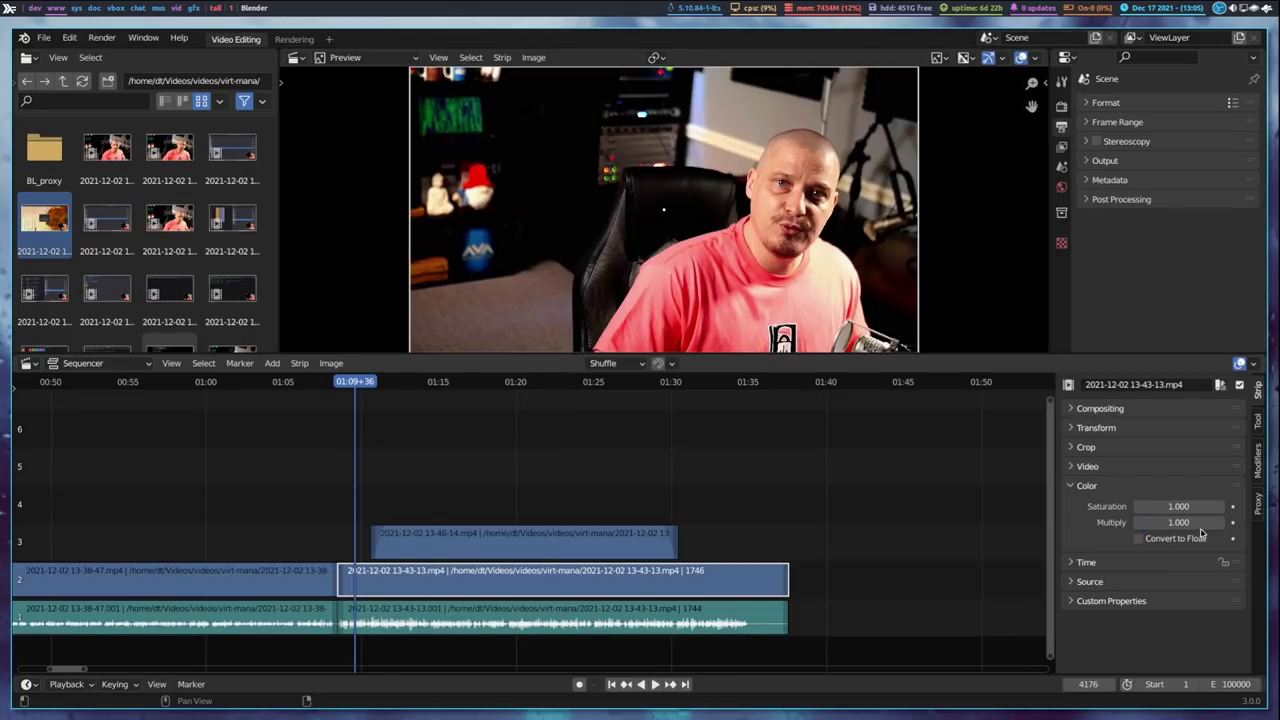
# Step: Add a Color Balance modifier to the 13-43-13.mp4 strip
pyautogui.click(1258, 462)
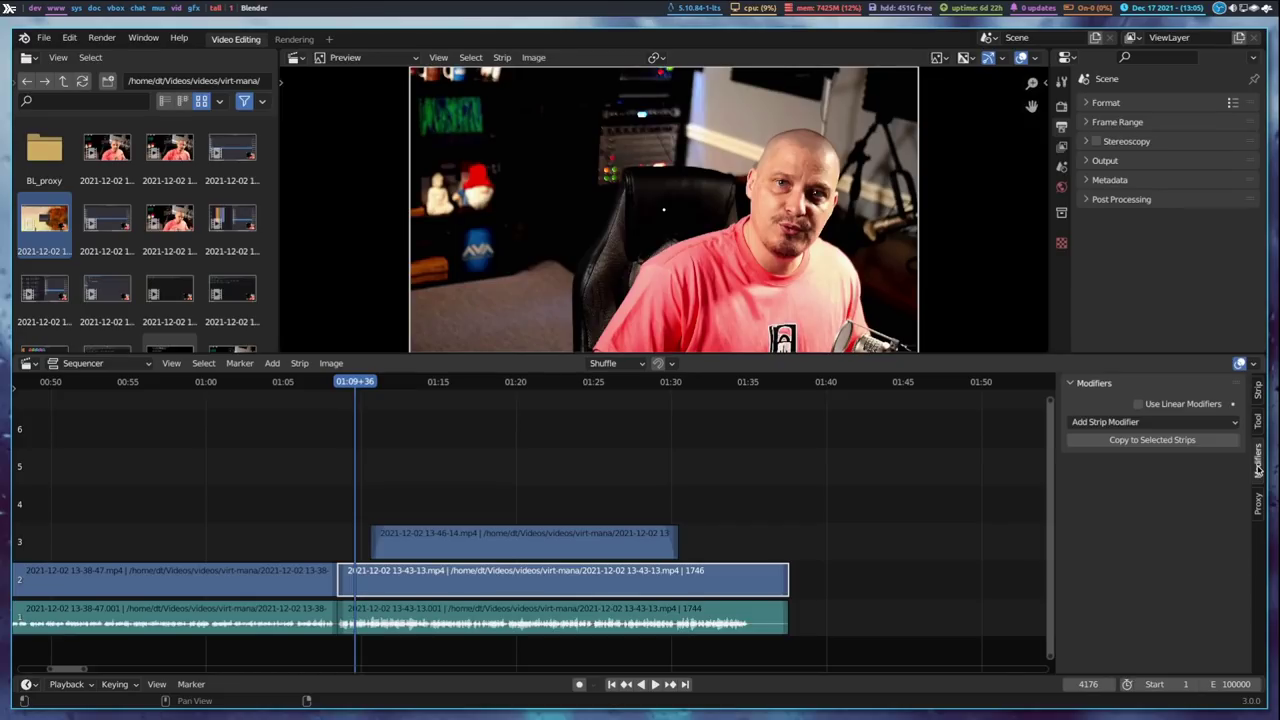
pyautogui.click(1116, 422)
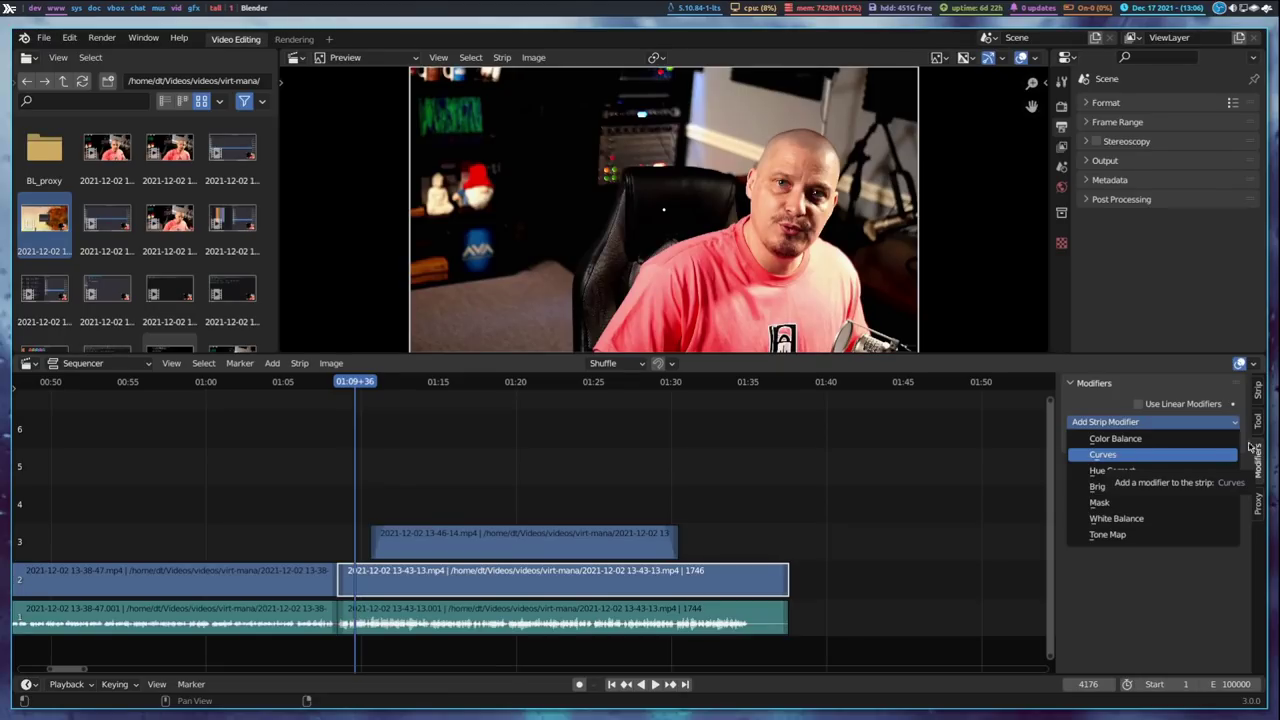
pyautogui.click(1139, 442)
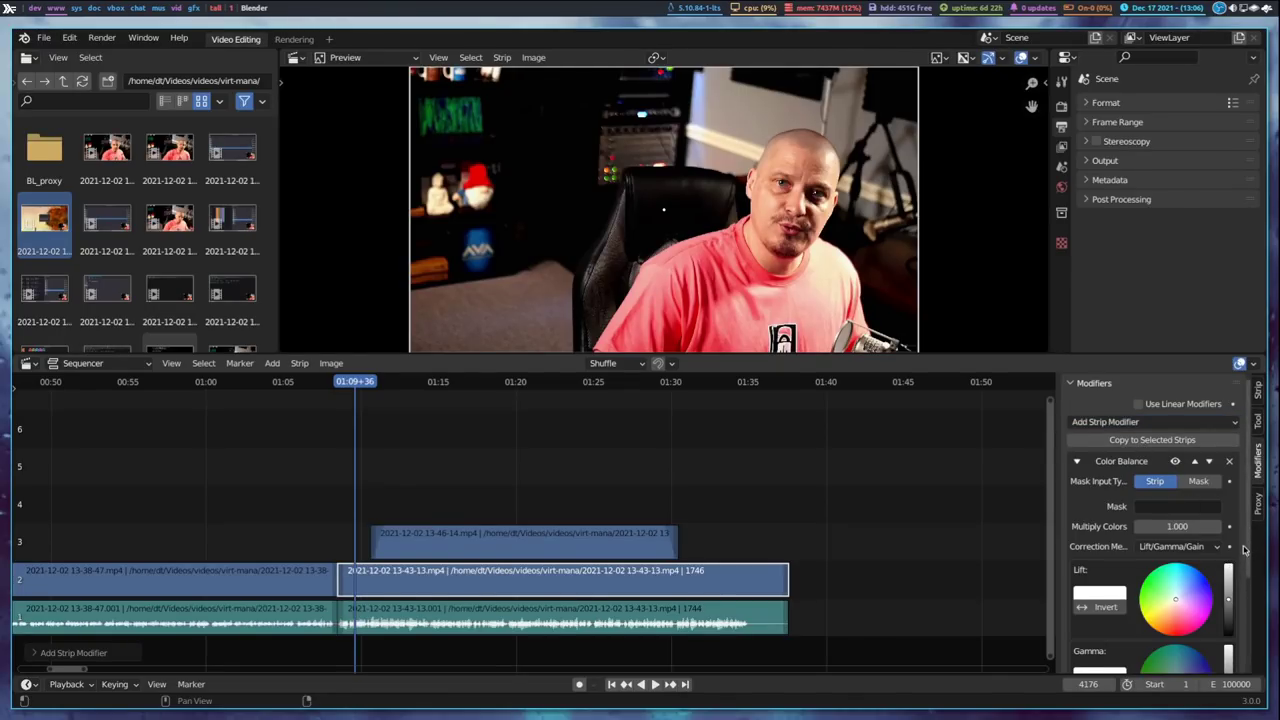
pyautogui.keyDown('ctrl'); pyautogui.scroll(-1, 1250, 565); pyautogui.keyUp('ctrl')
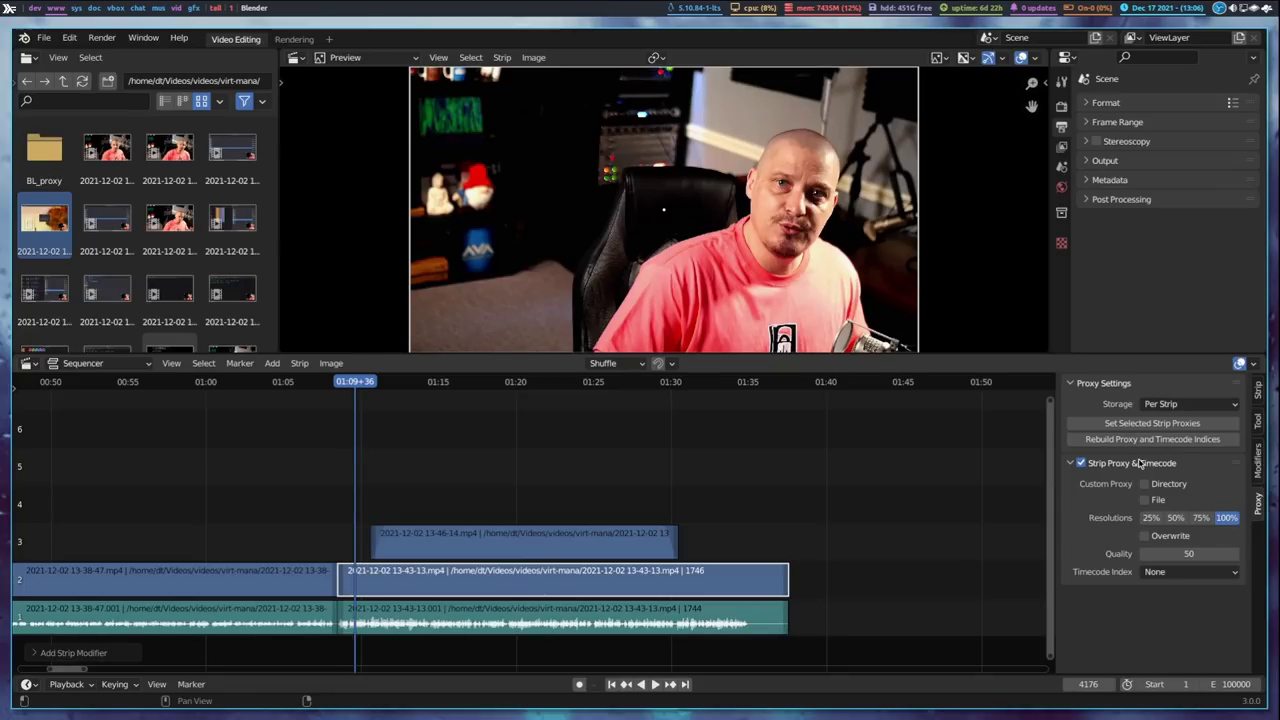
pyautogui.click(1258, 462)
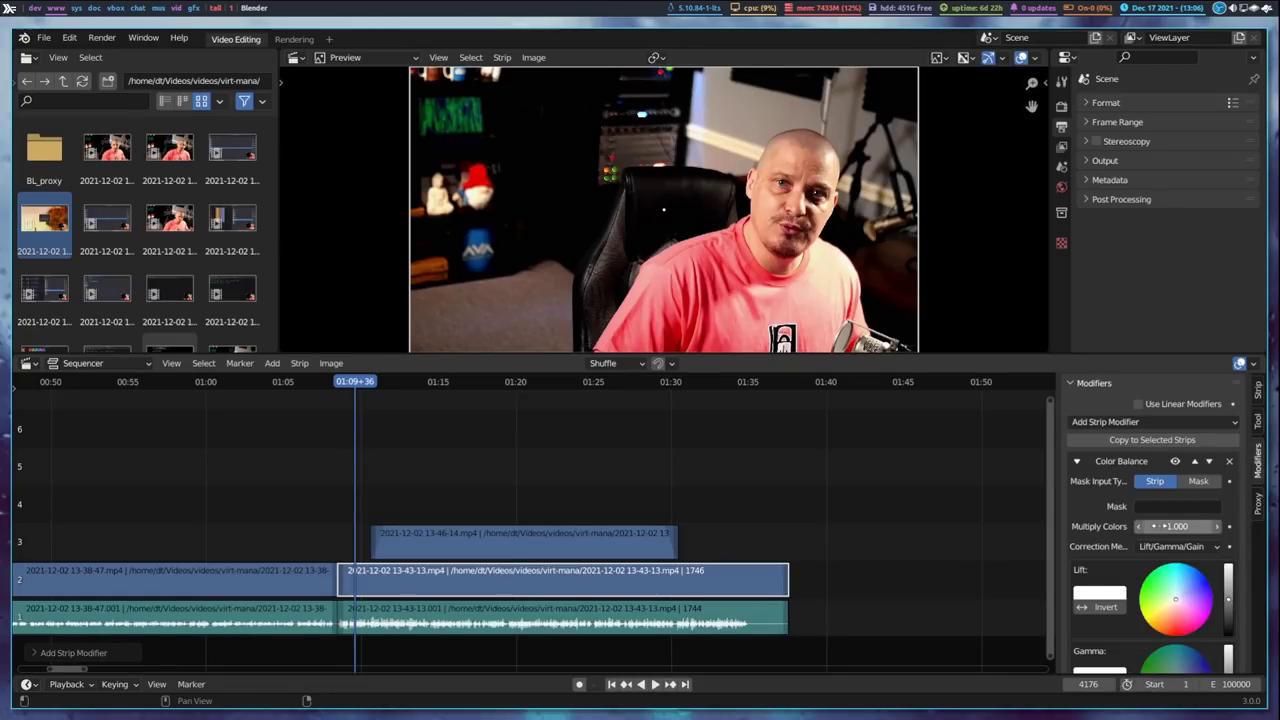
# Step: Tint the Color Balance lift light blue and the gamma slightly pink, and try a pink gain before resetting it
pyautogui.scroll(-3, 1180, 560)
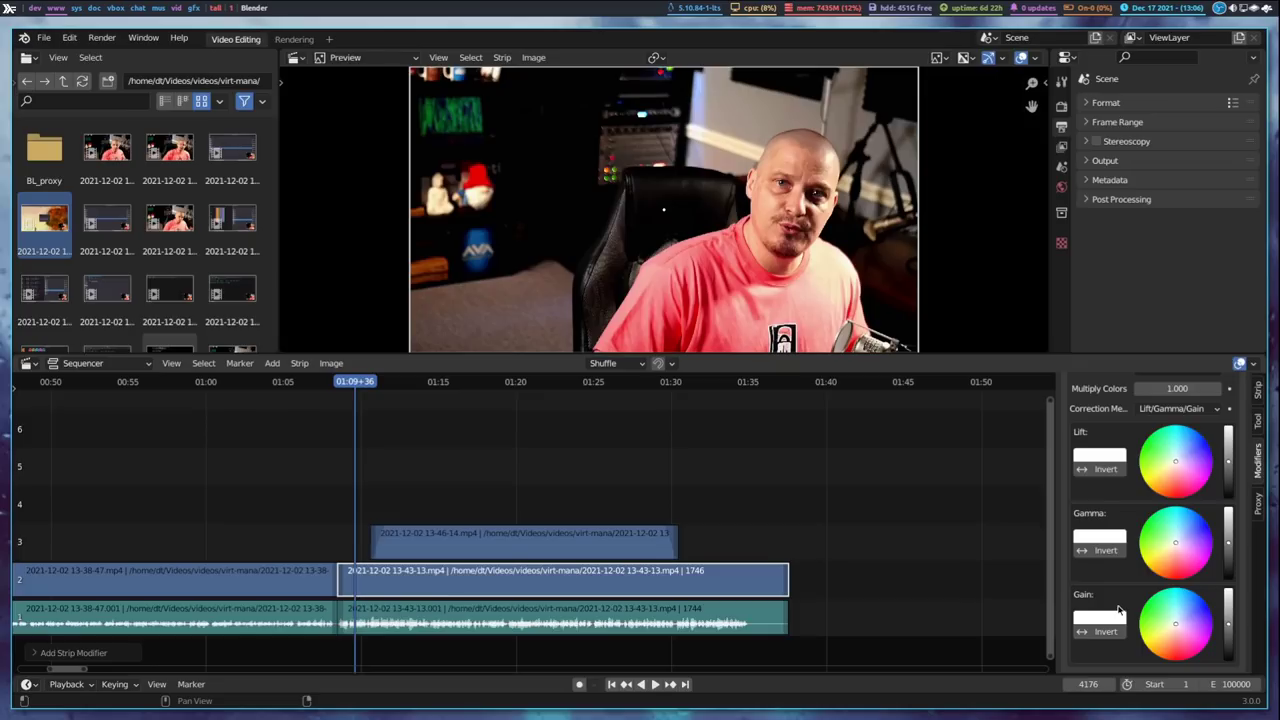
pyautogui.moveTo(1180, 457); pyautogui.dragTo(1181, 444)
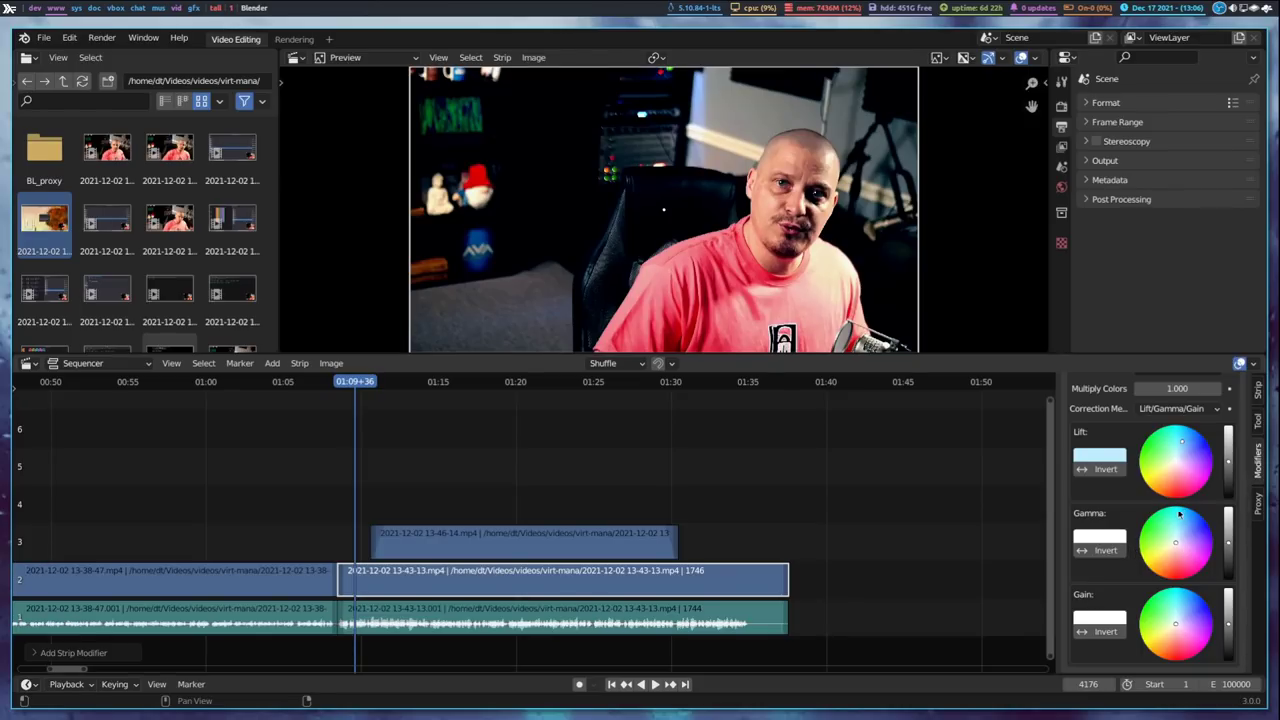
pyautogui.moveTo(1176, 534); pyautogui.dragTo(1168, 541)
pyautogui.moveTo(1175, 626)
pyautogui.mouseDown()
pyautogui.moveTo(1198, 626)
pyautogui.moveTo(1187, 635)
pyautogui.mouseUp()
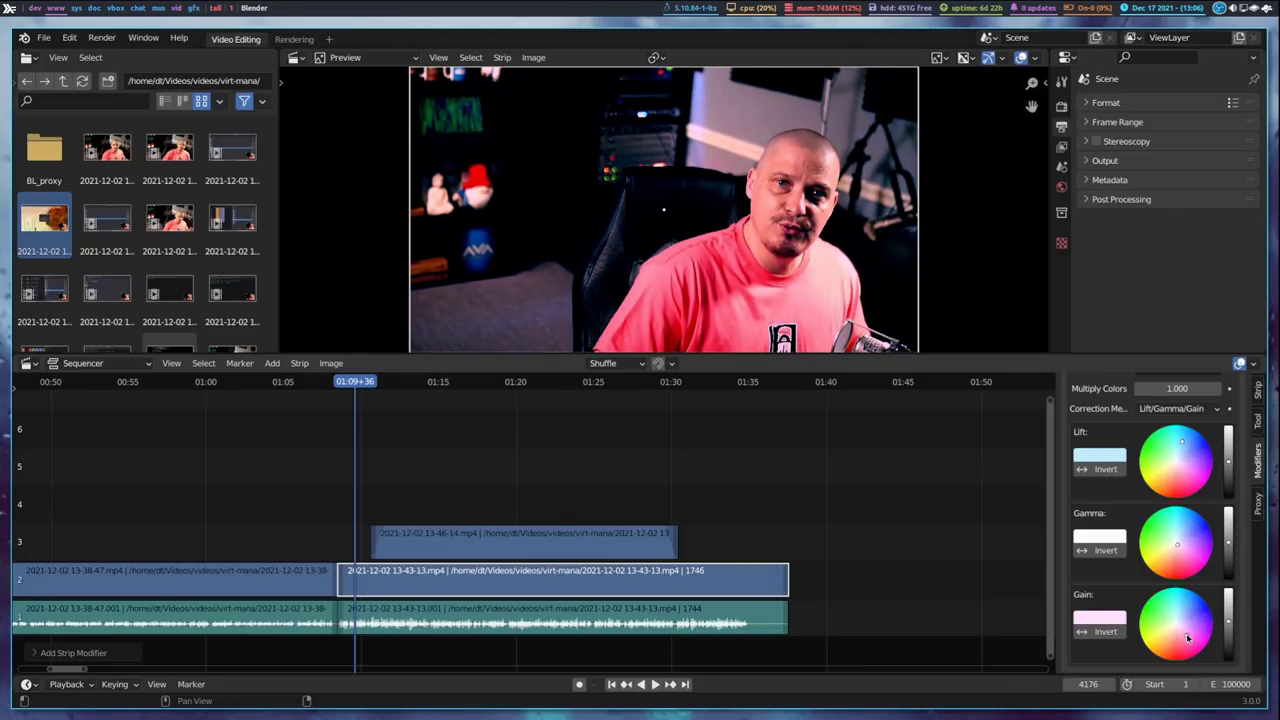
pyautogui.press('BackSpace')
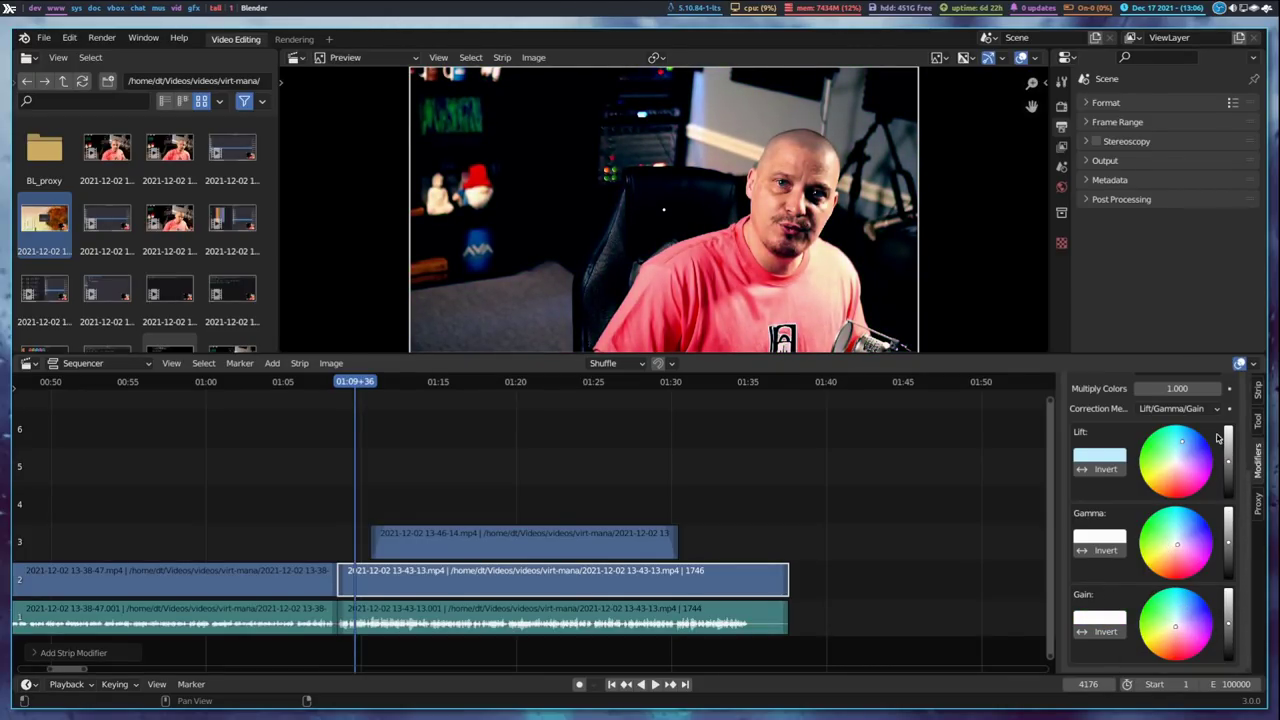
pyautogui.scroll(4, 1258, 469)
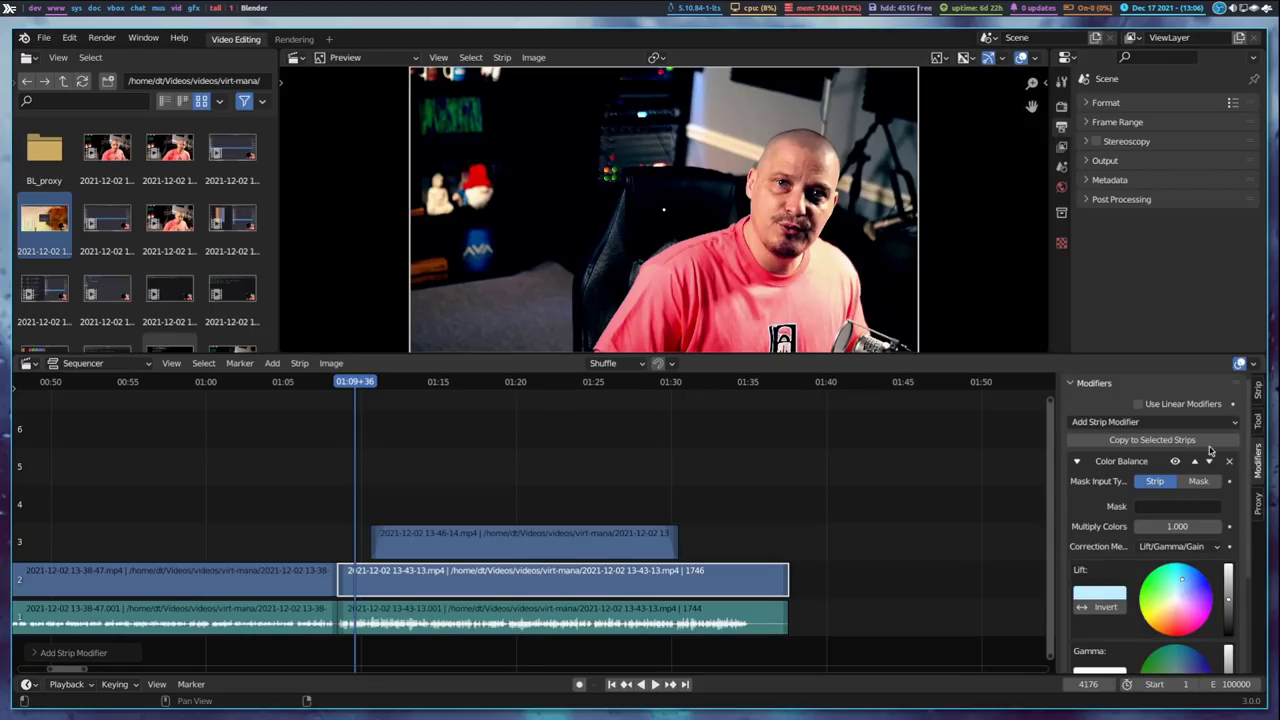
# Step: Move the playhead back to about 00:54 in the 13-38-47.mp4 clip and briefly play the sequence from there
pyautogui.click(1144, 424)
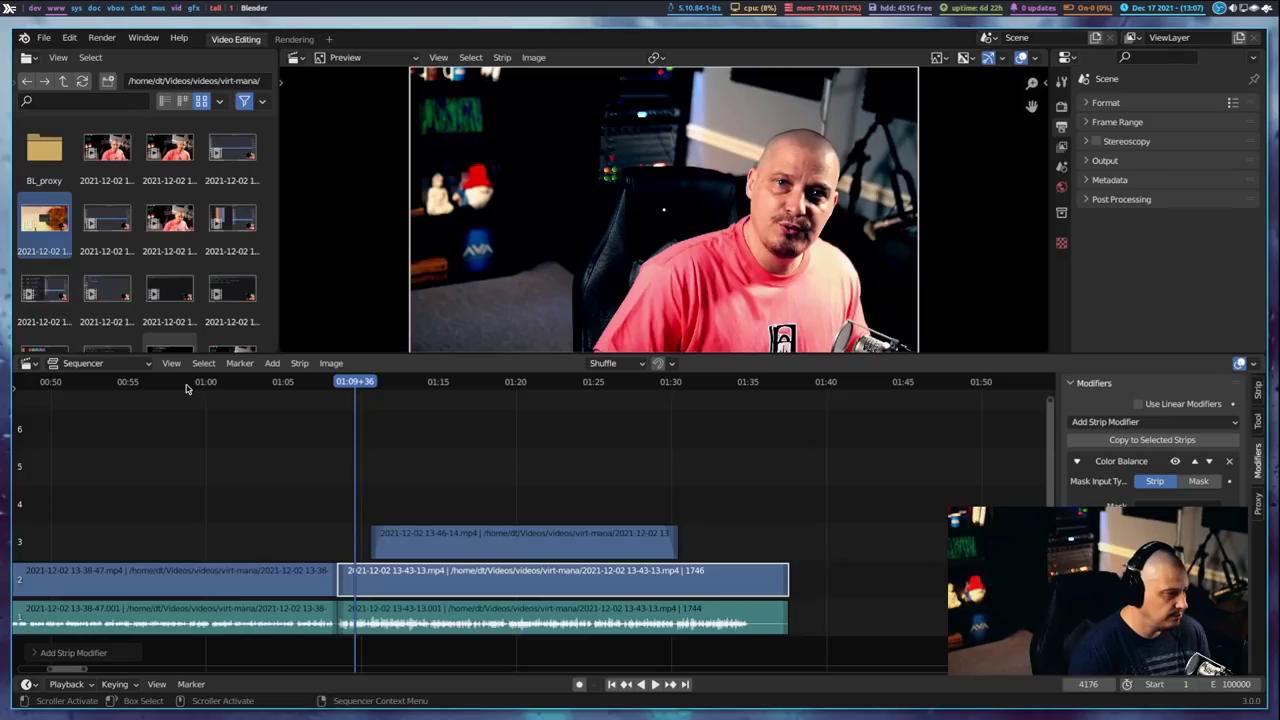
pyautogui.click(141, 386)
pyautogui.press('space')
pyautogui.press('Escape')
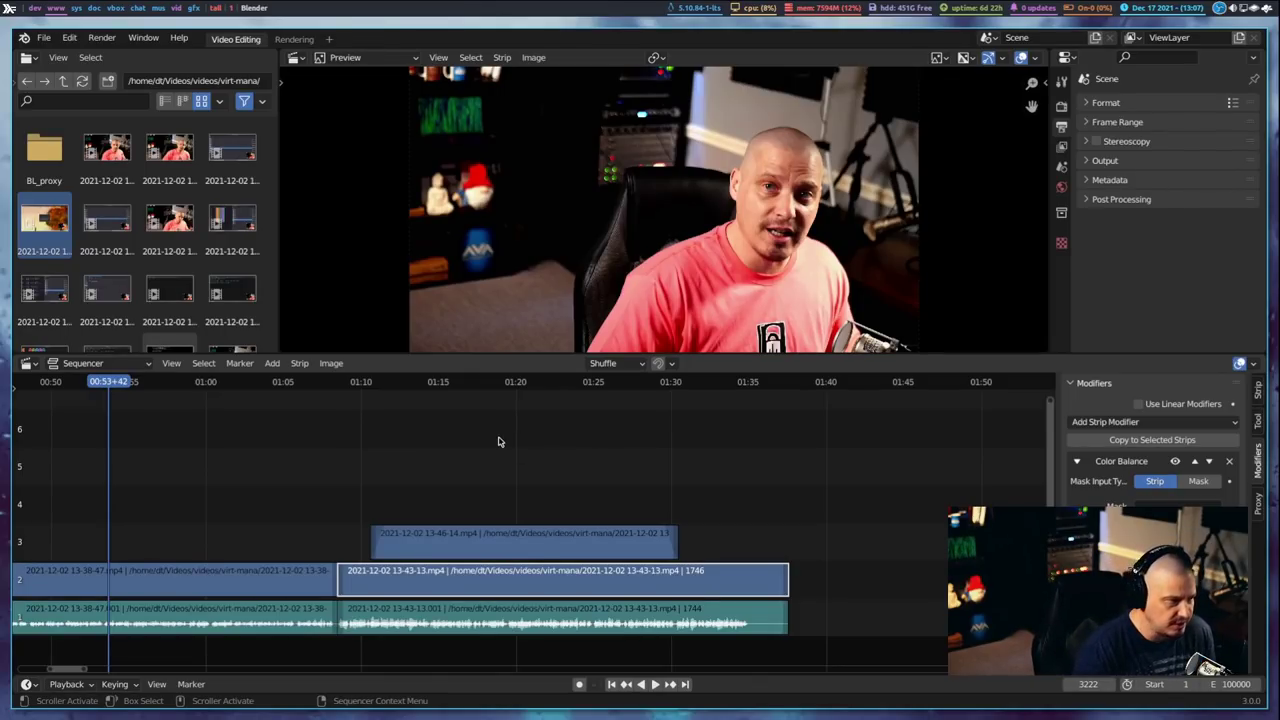
pyautogui.click(104, 40)
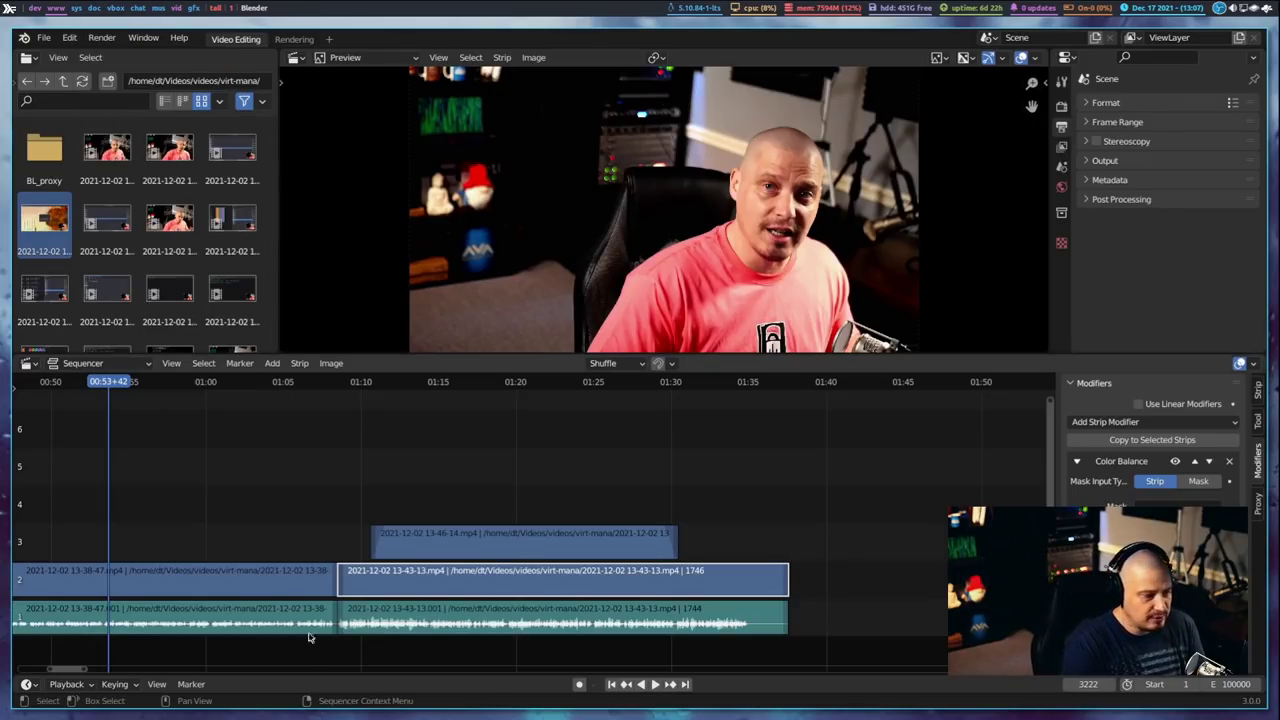
pyautogui.click(110, 40)
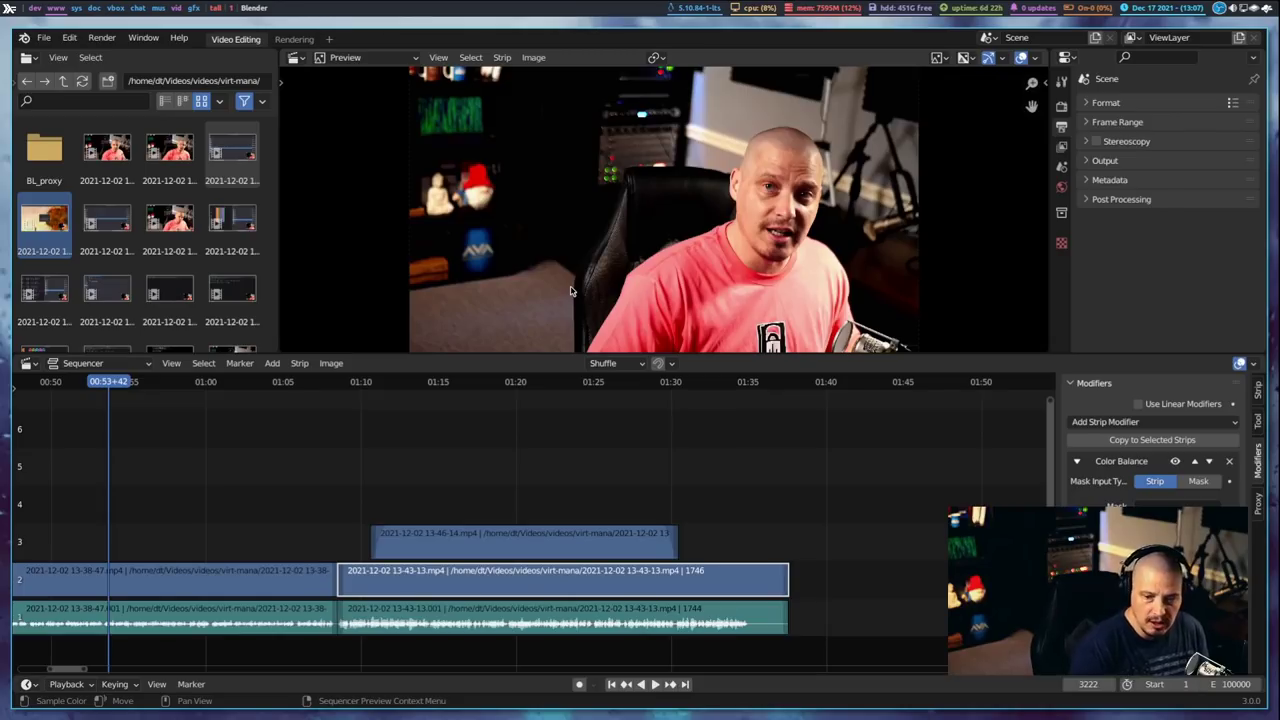
pyautogui.press('super+2')
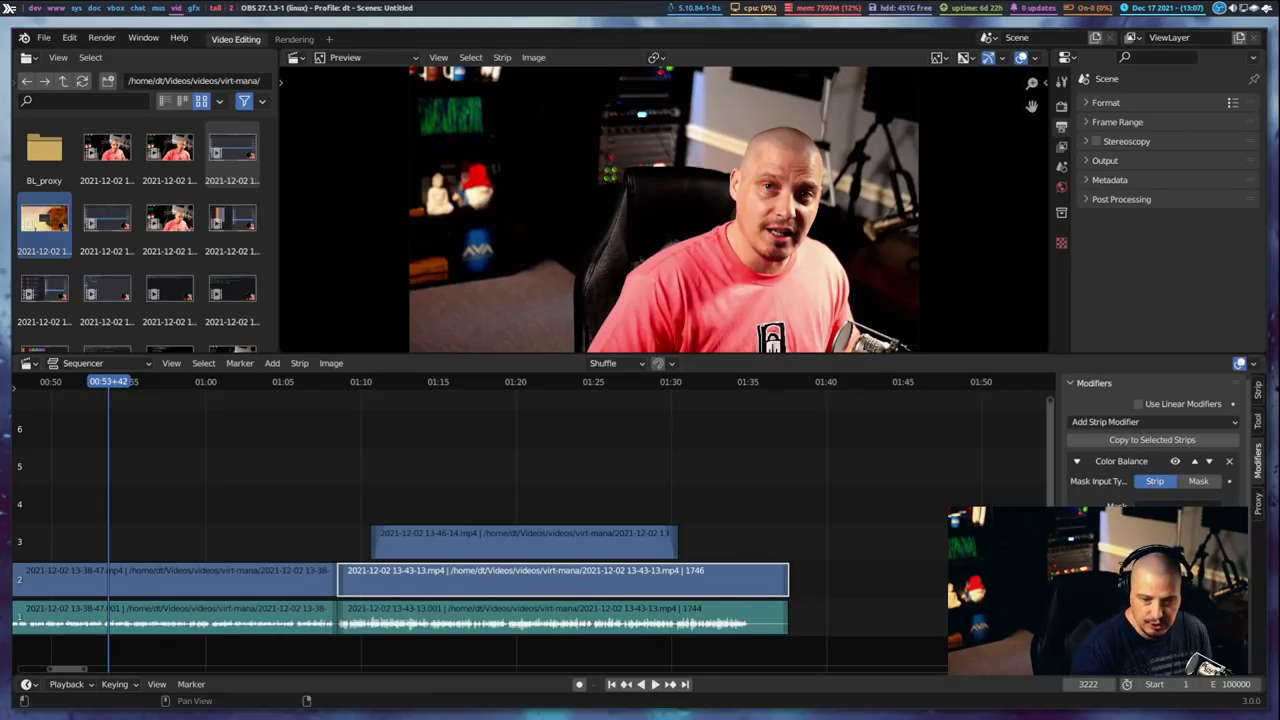
pyautogui.press('super+1')
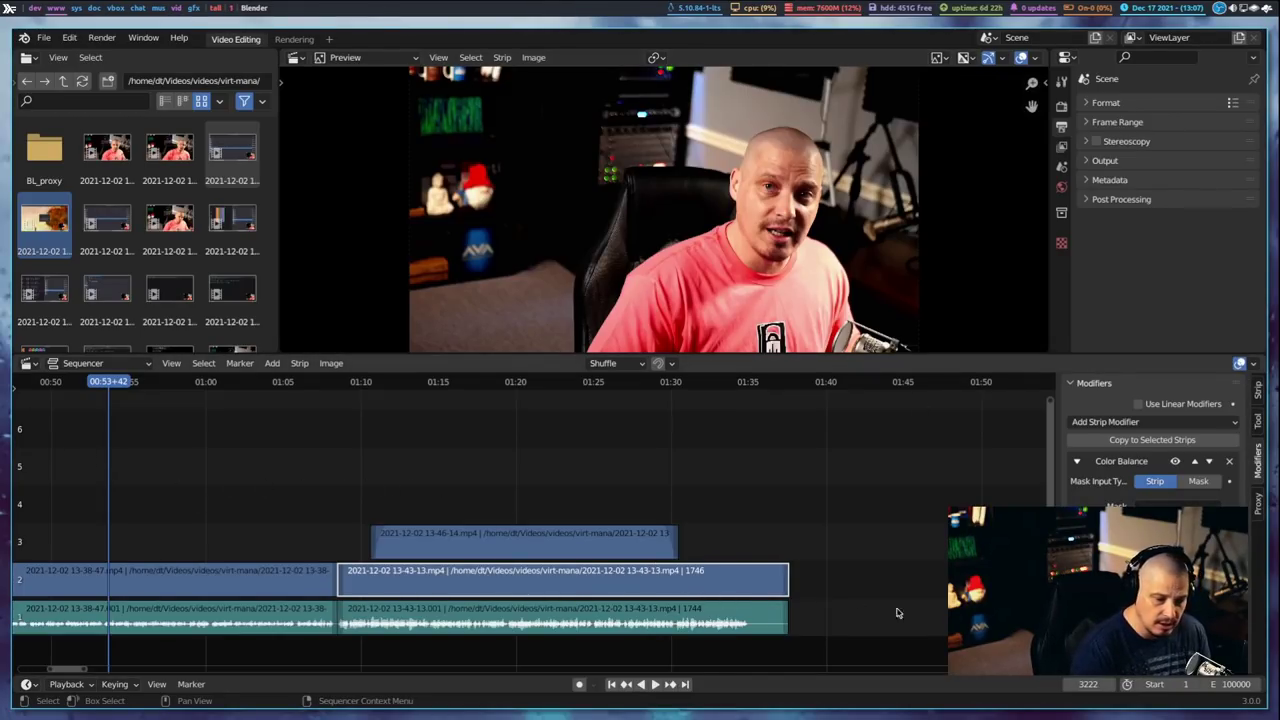
pyautogui.press('super+2')
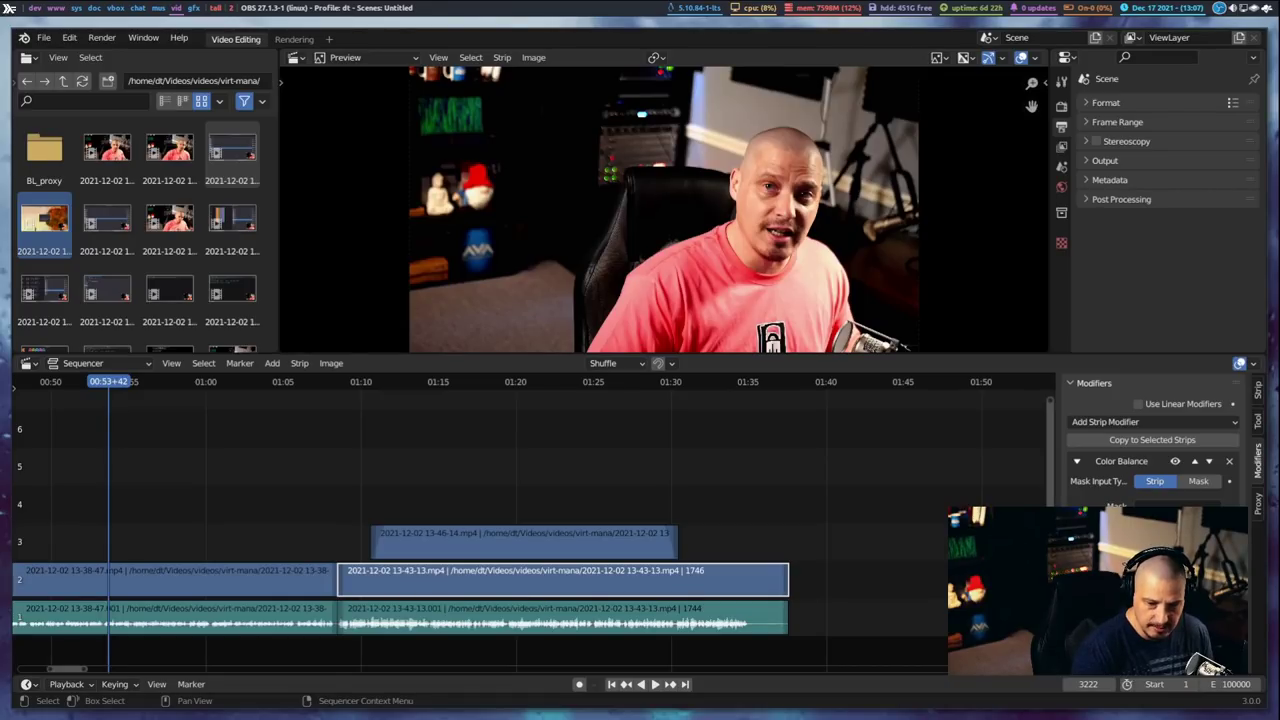
pyautogui.press('super+1')
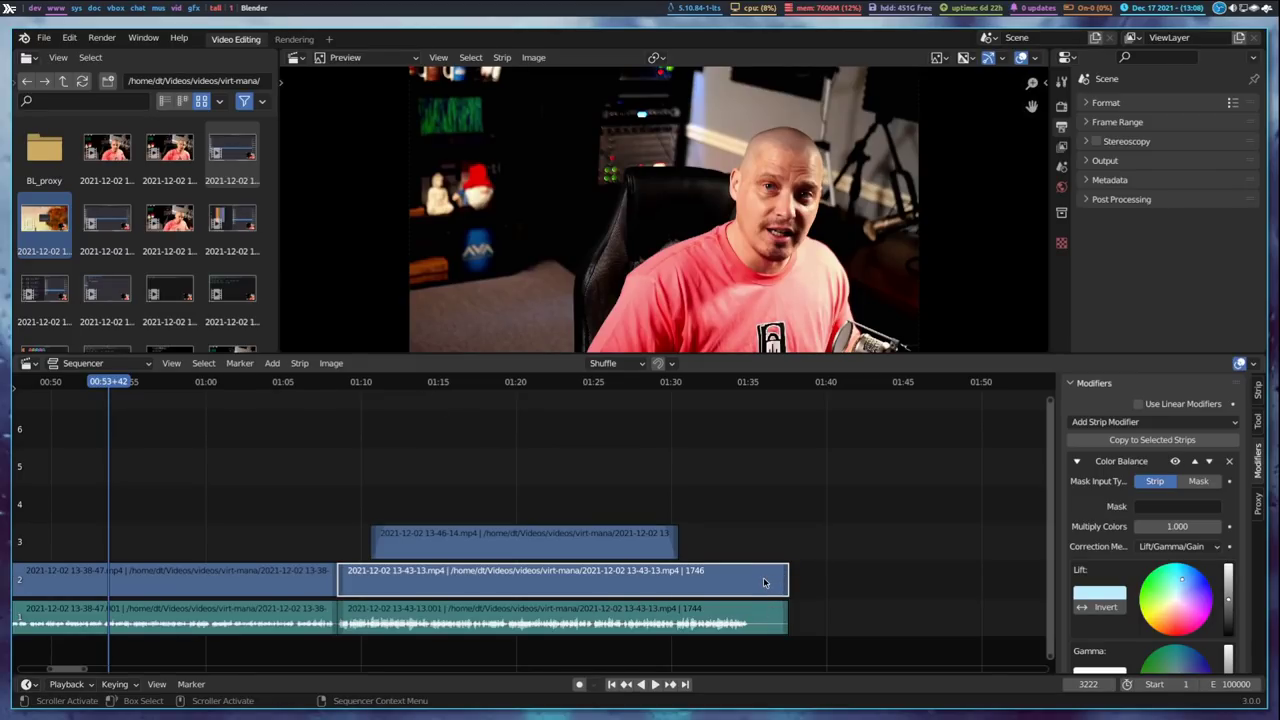
# Step: Check the last frame number of the 13-43-13.mp4 strip without changing its place on the timeline
pyautogui.press('g')
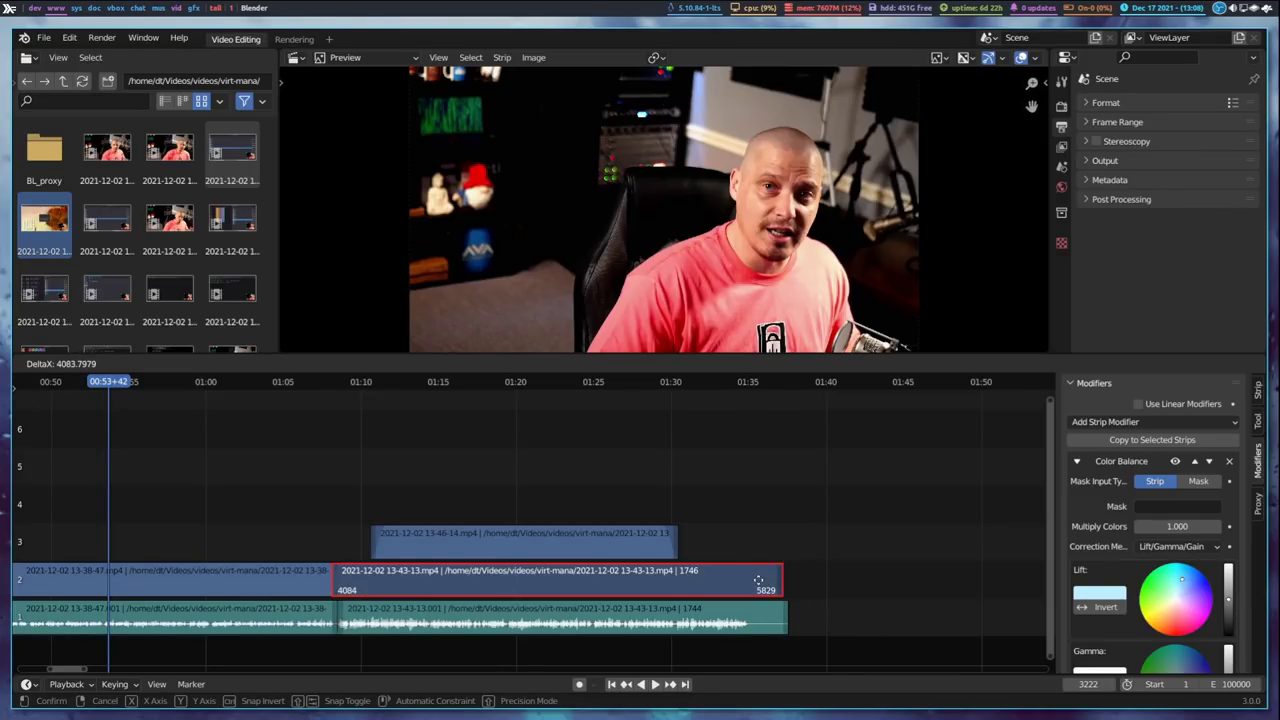
pyautogui.click(758, 580)
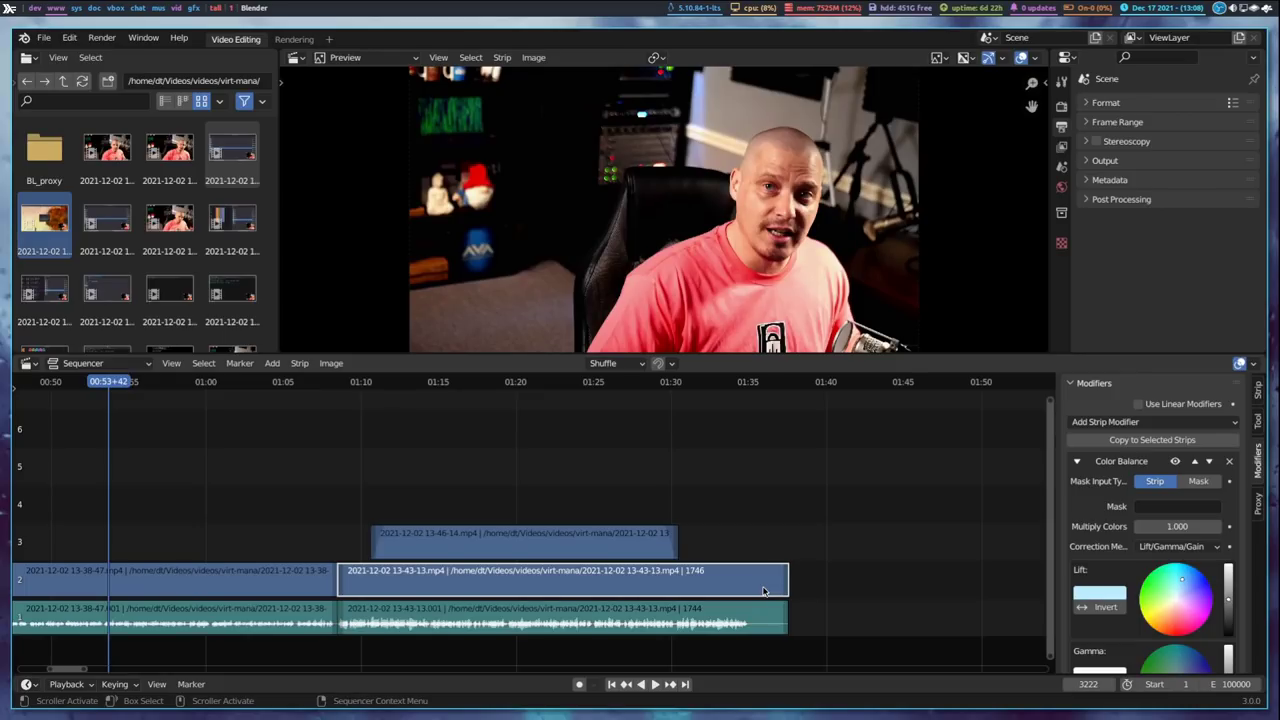
pyautogui.press('g')
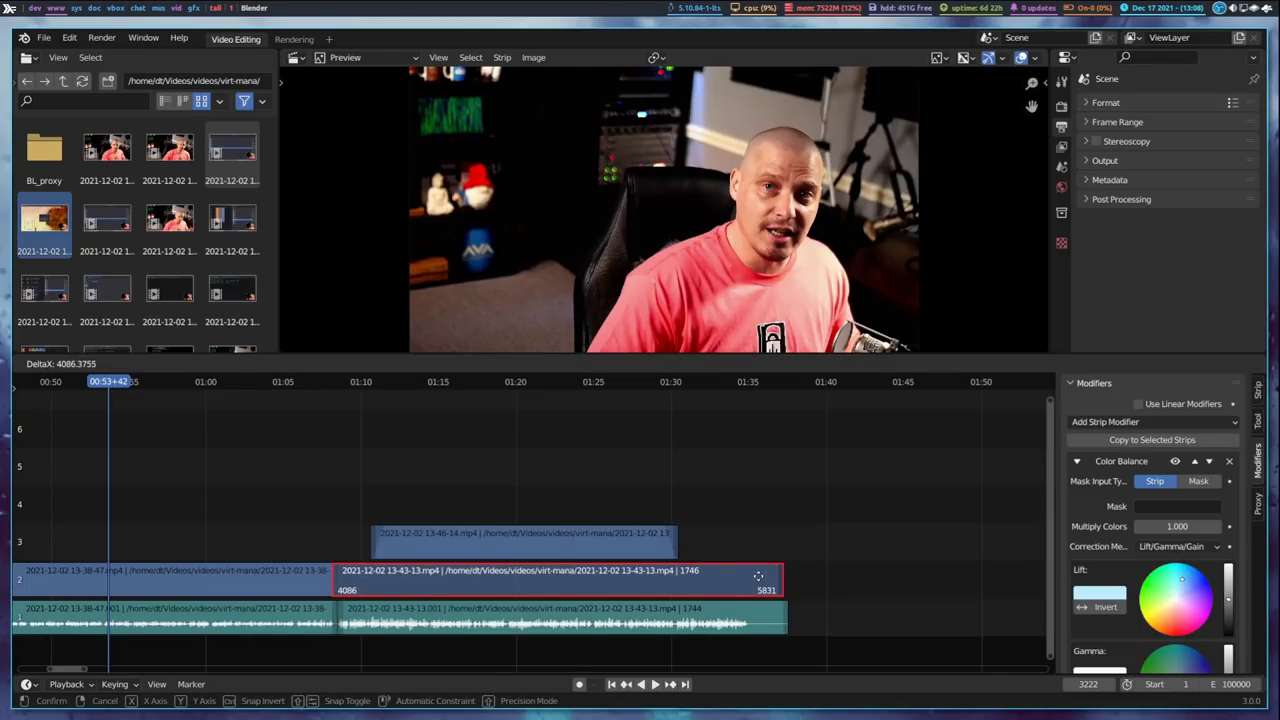
pyautogui.click(767, 580)
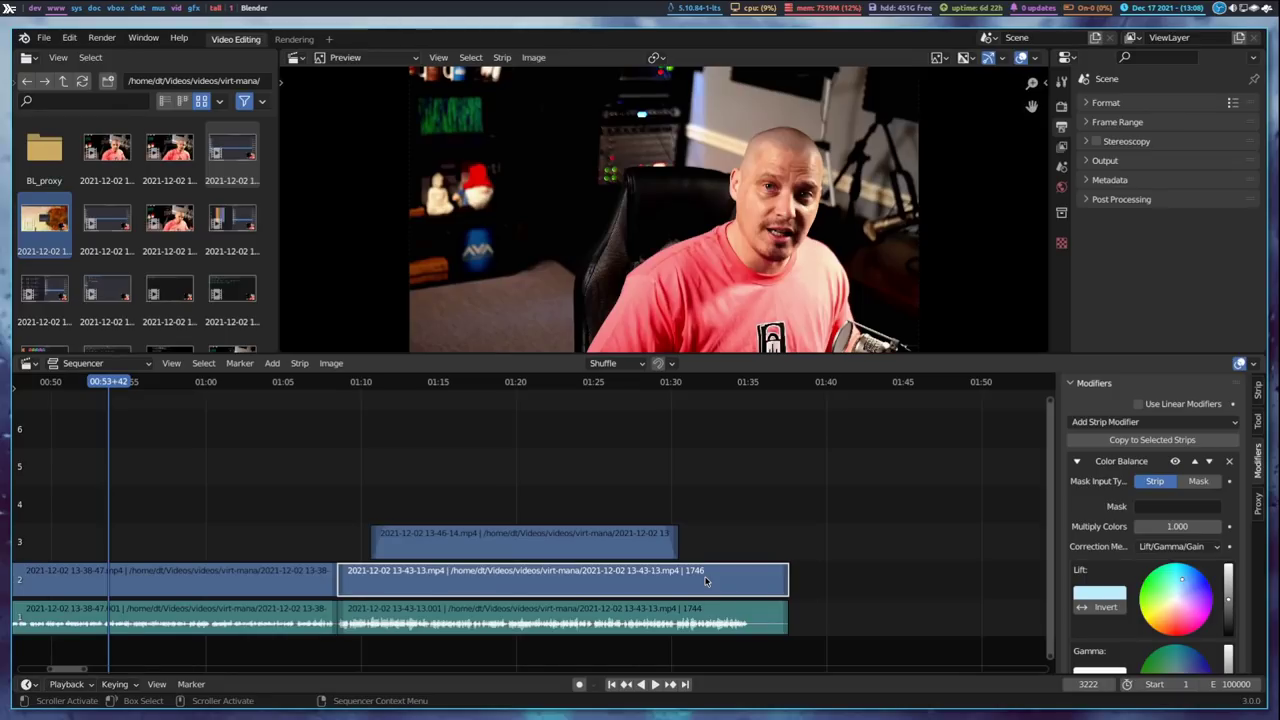
pyautogui.press('g')
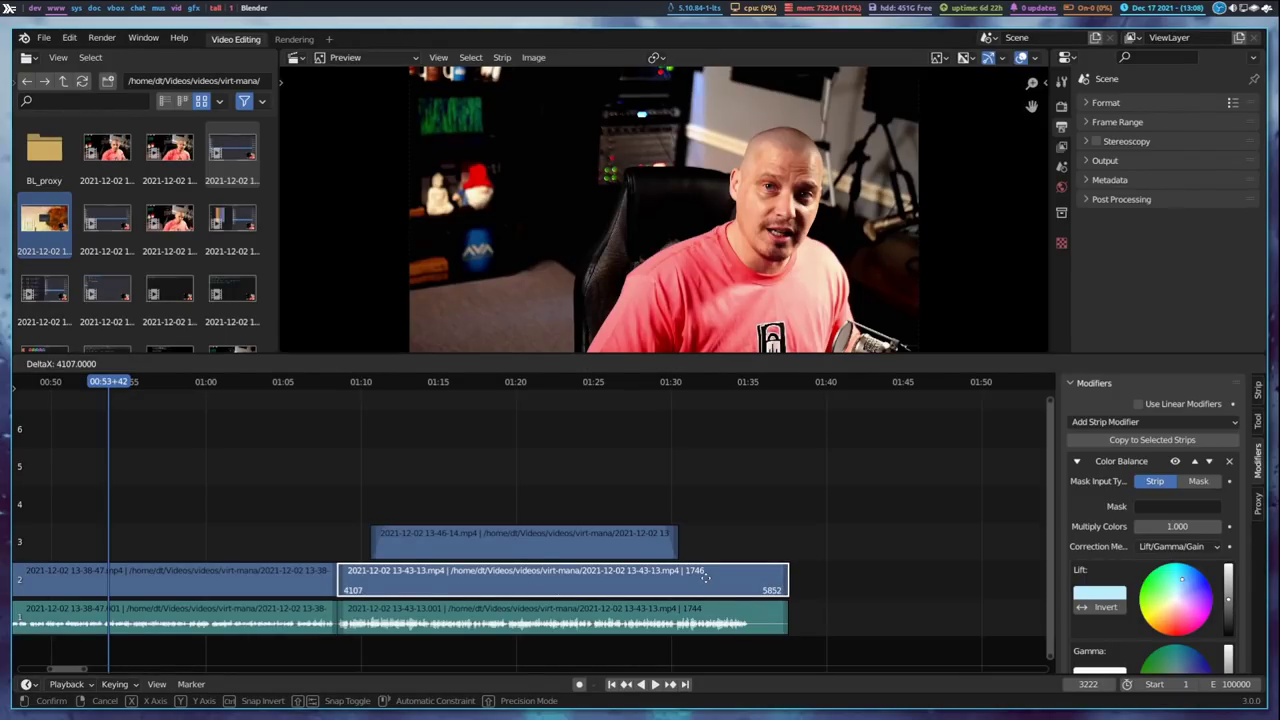
pyautogui.click(705, 577)
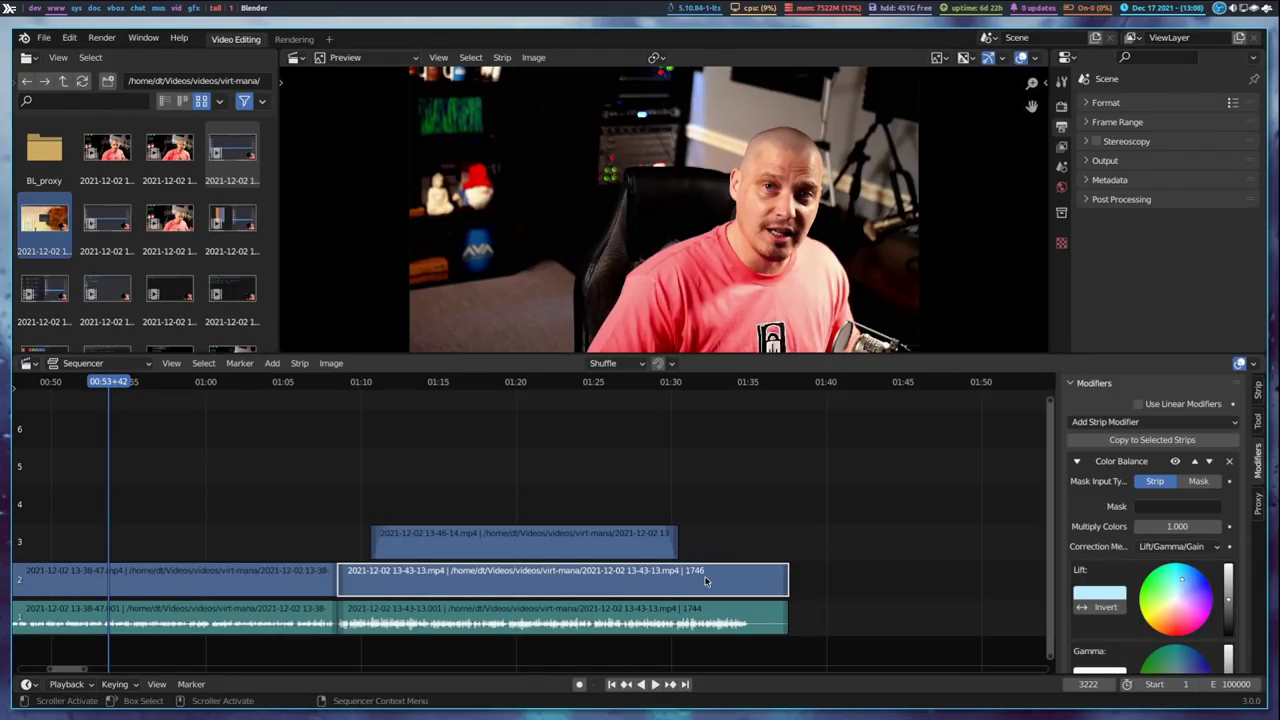
# Step: Set the scene's end frame to 5852
pyautogui.click(1228, 684)
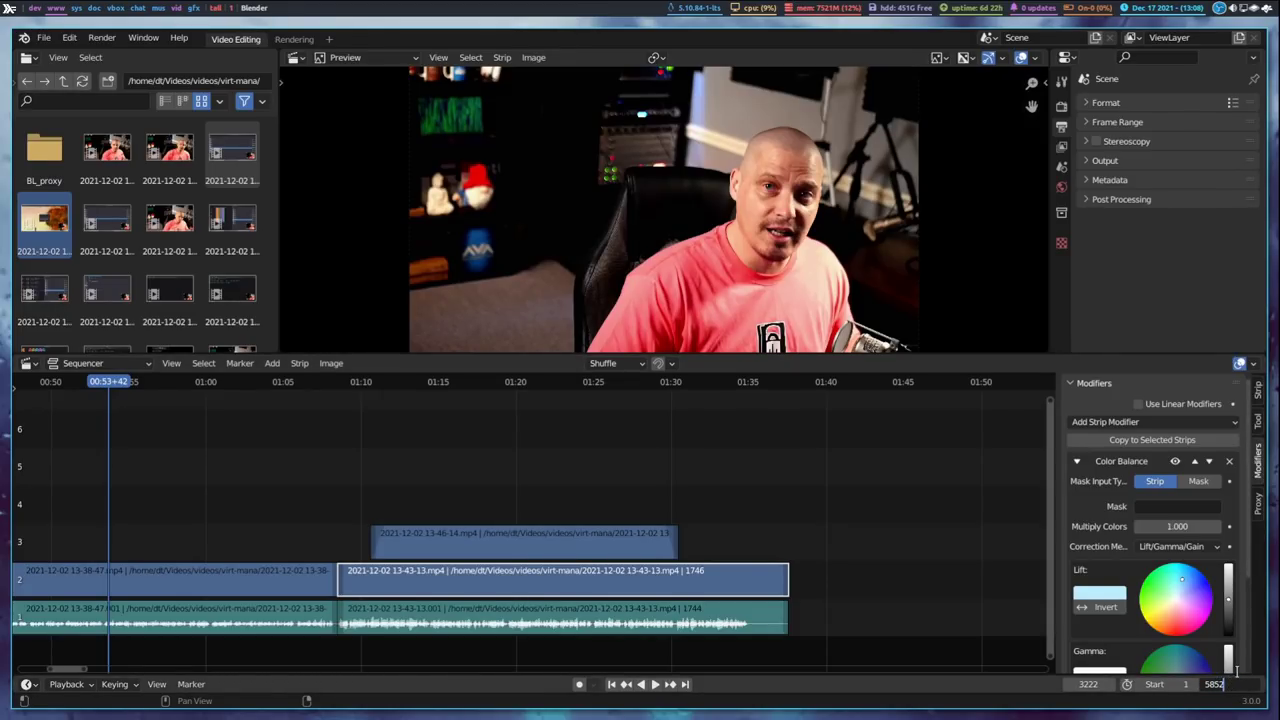
pyautogui.write('5852')
pyautogui.press('Return')
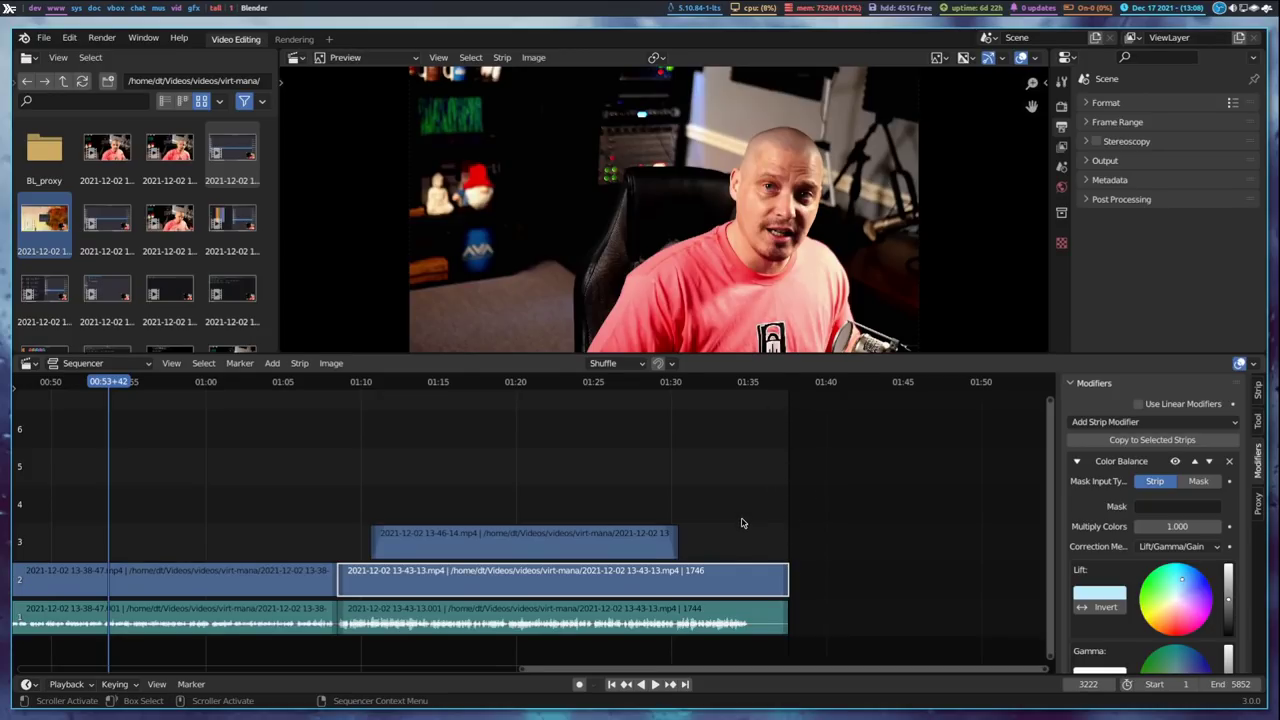
# Step: Show the whole edit on the timeline and briefly play it from frame 0
pyautogui.press('Home')
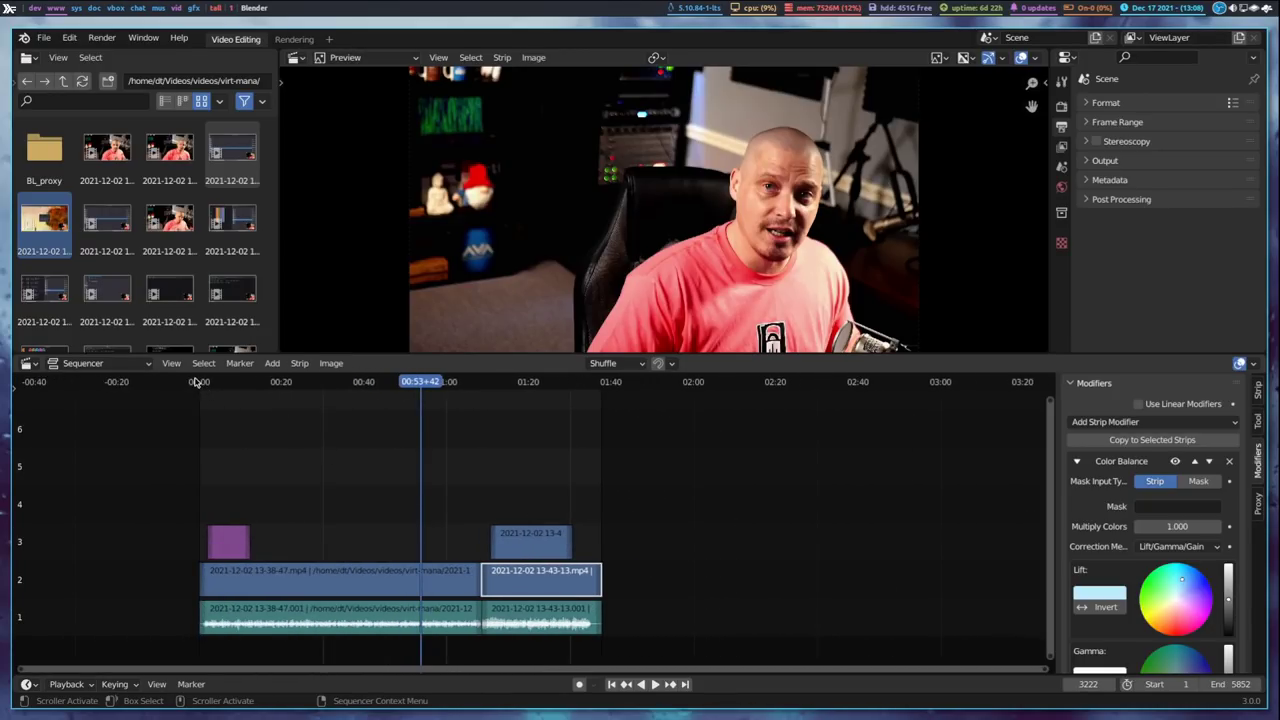
pyautogui.click(198, 382)
pyautogui.press('space')
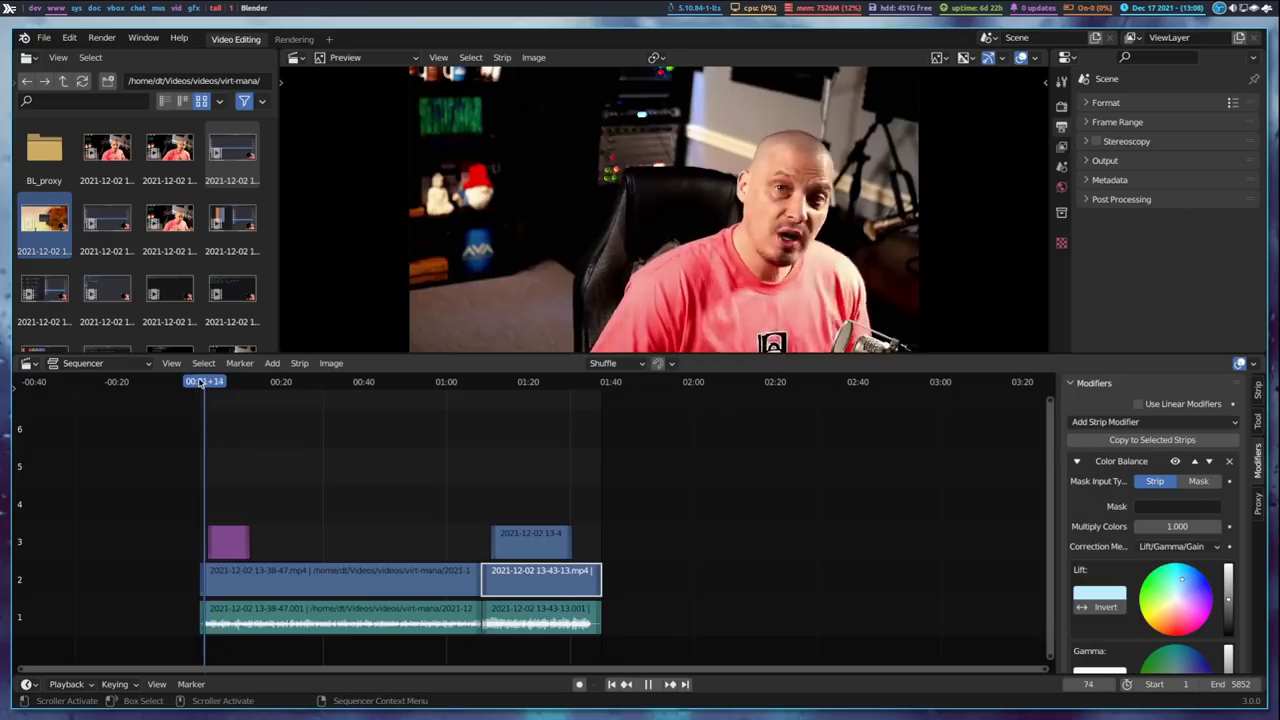
pyautogui.press('Escape')
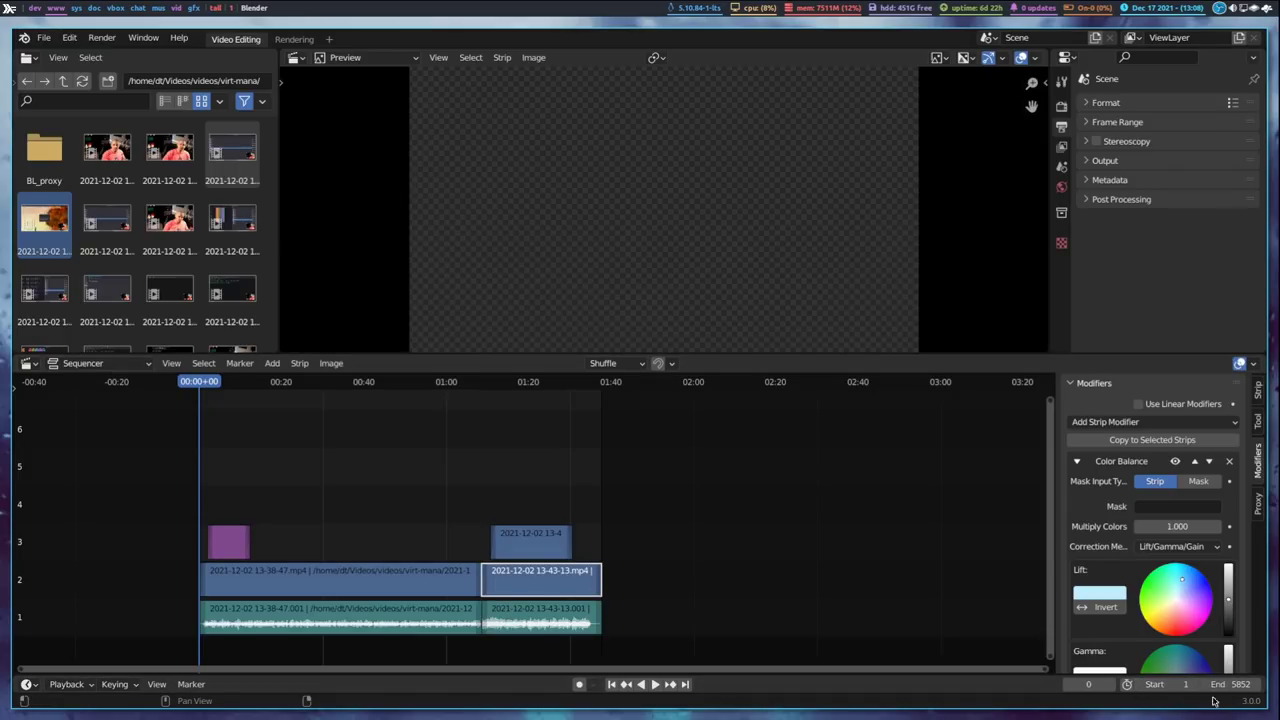
# Step: Start rendering the animation, view the render result full screen, and return to the main editing window
pyautogui.click(102, 38)
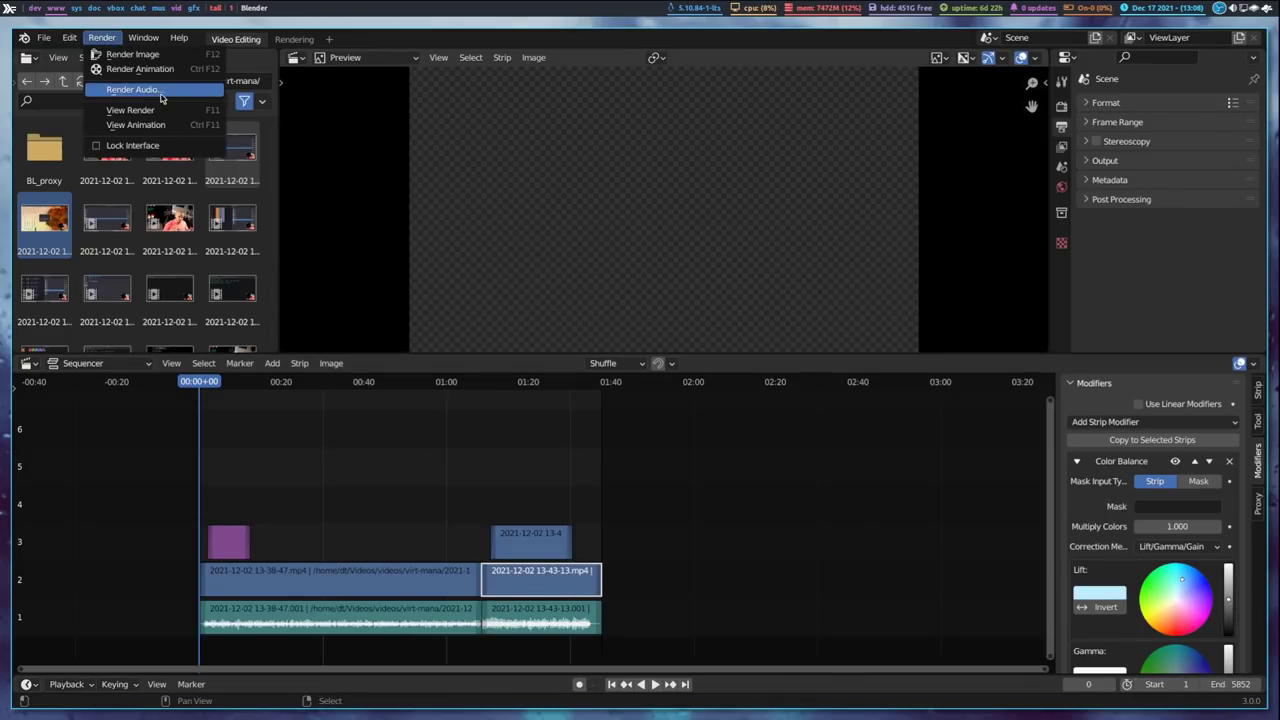
pyautogui.click(140, 68)
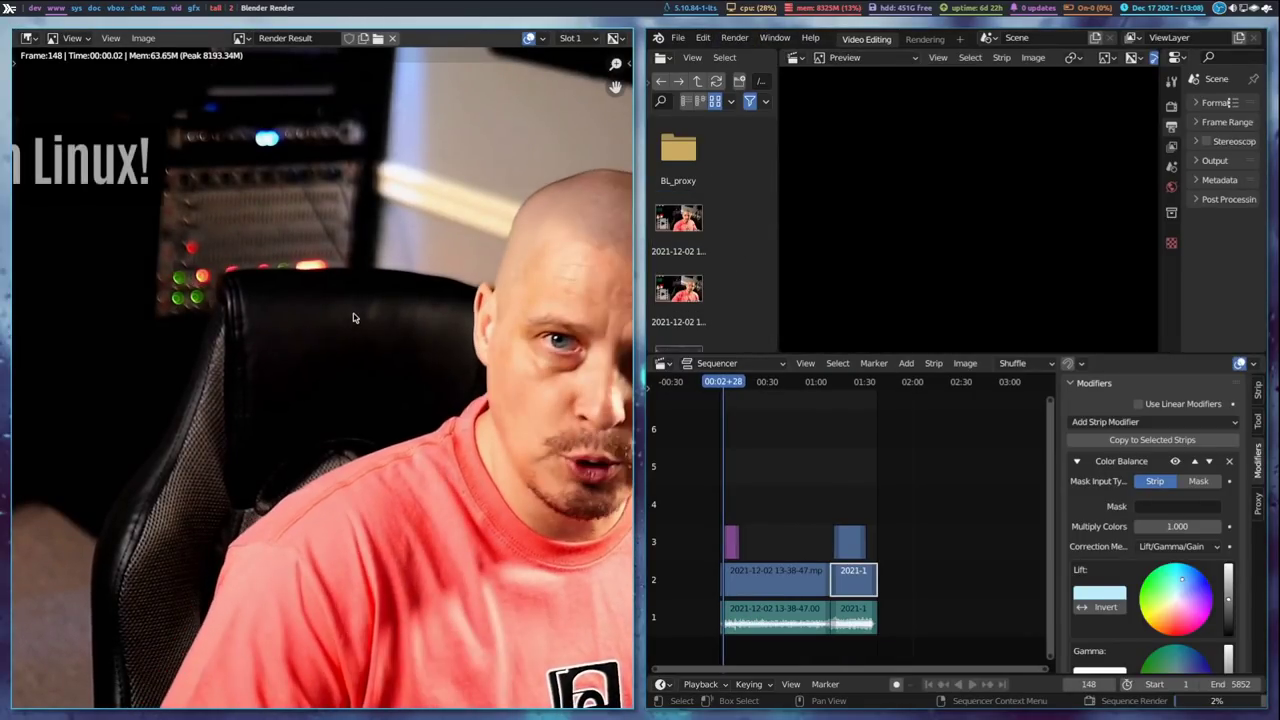
pyautogui.press('super+space')
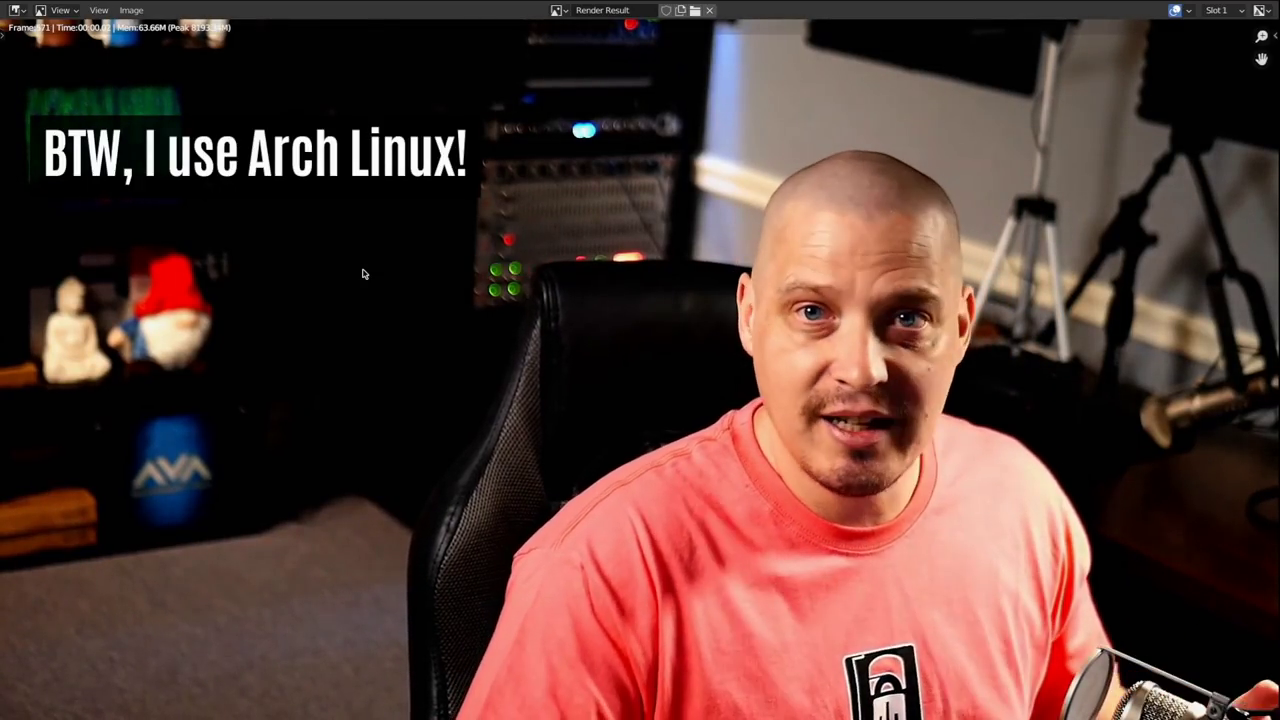
pyautogui.press('F11')
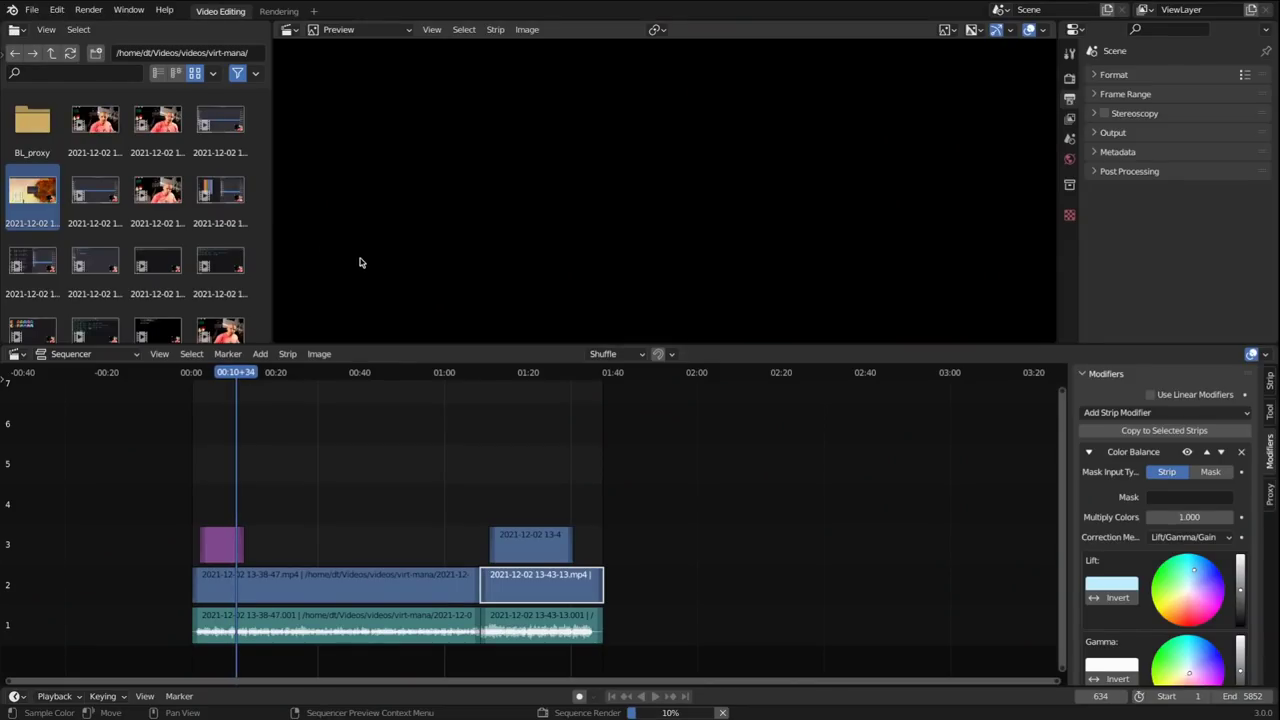